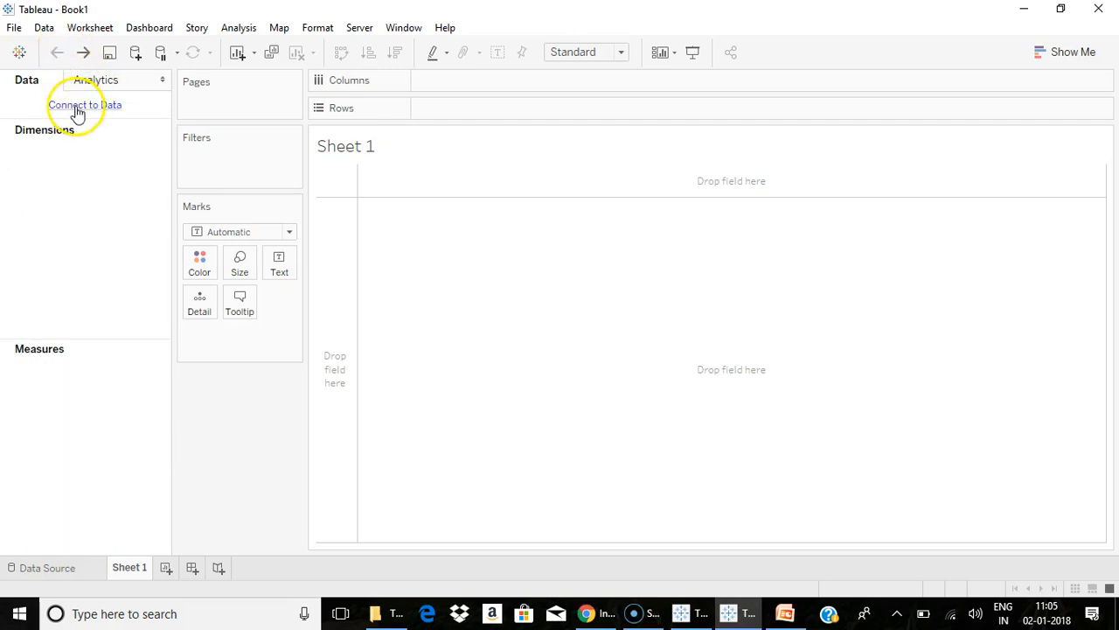
# Connect to the Excel workbook "1. Sample - Superstore" from the Datasources folder.
pyautogui.click(78, 108)
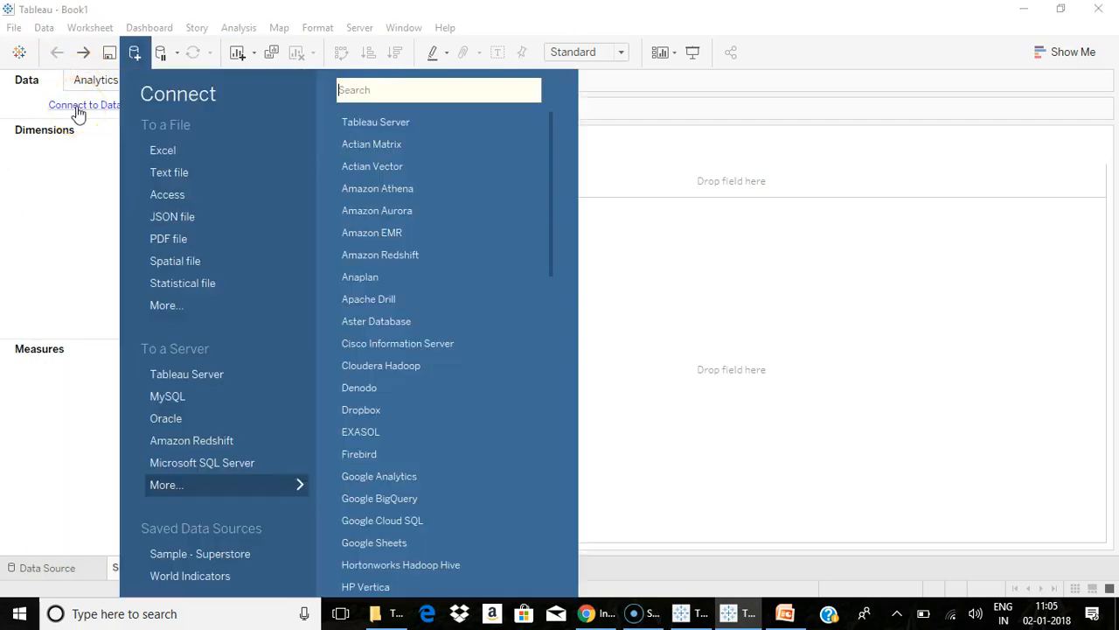
pyautogui.click(181, 150)
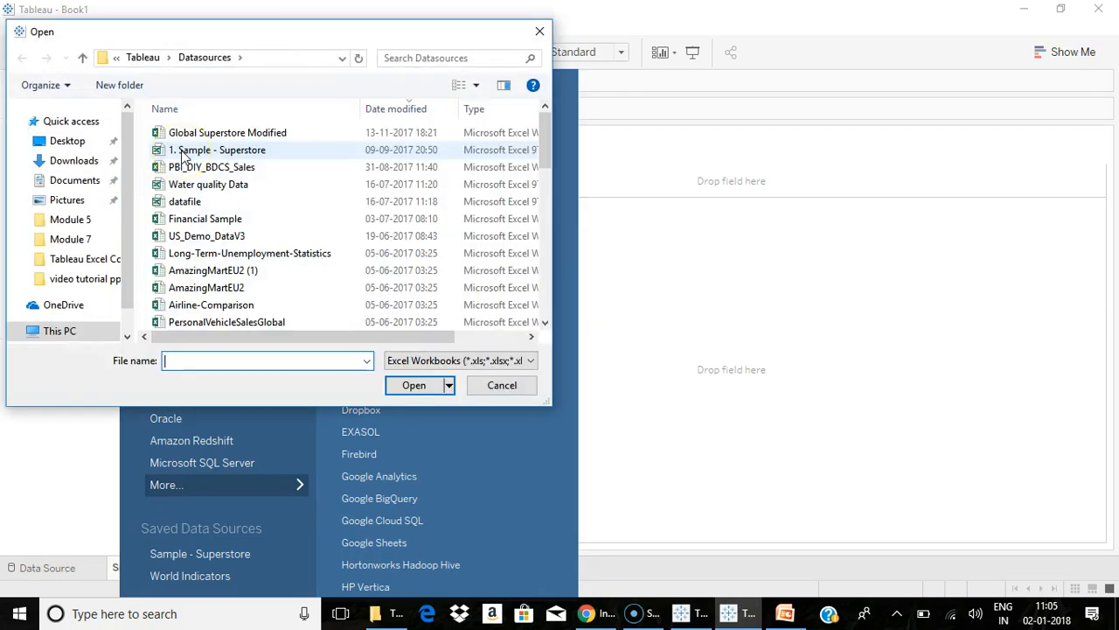
pyautogui.click(237, 154)
pyautogui.click(408, 389)
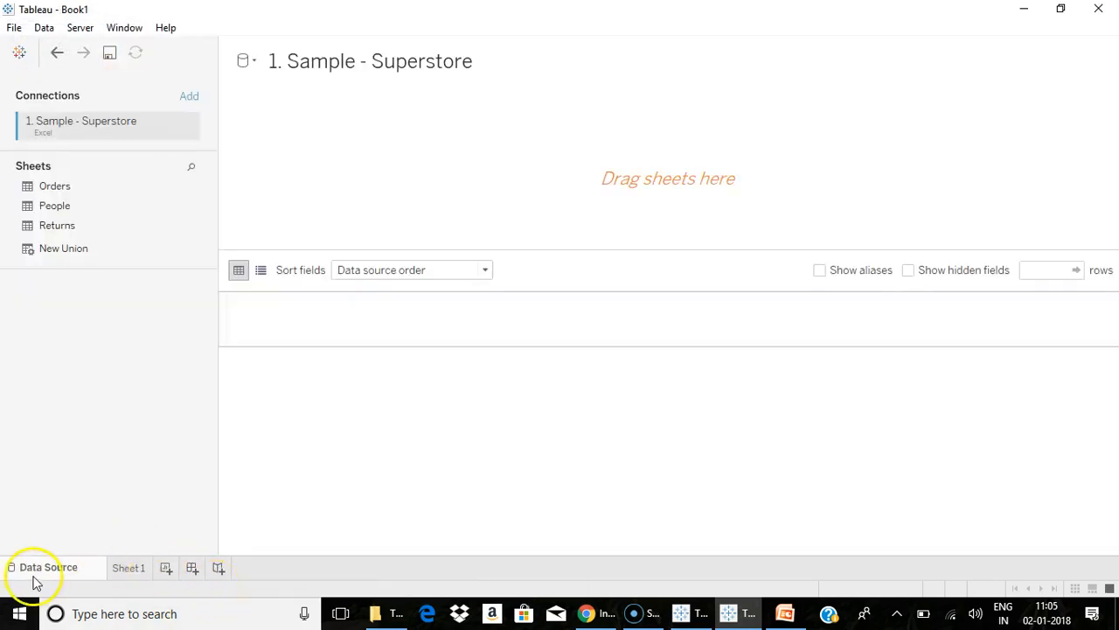
# Add the Orders sheet to the data source and join the People and Returns sheets to it.
pyautogui.moveTo(48, 193); pyautogui.dragTo(303, 172)
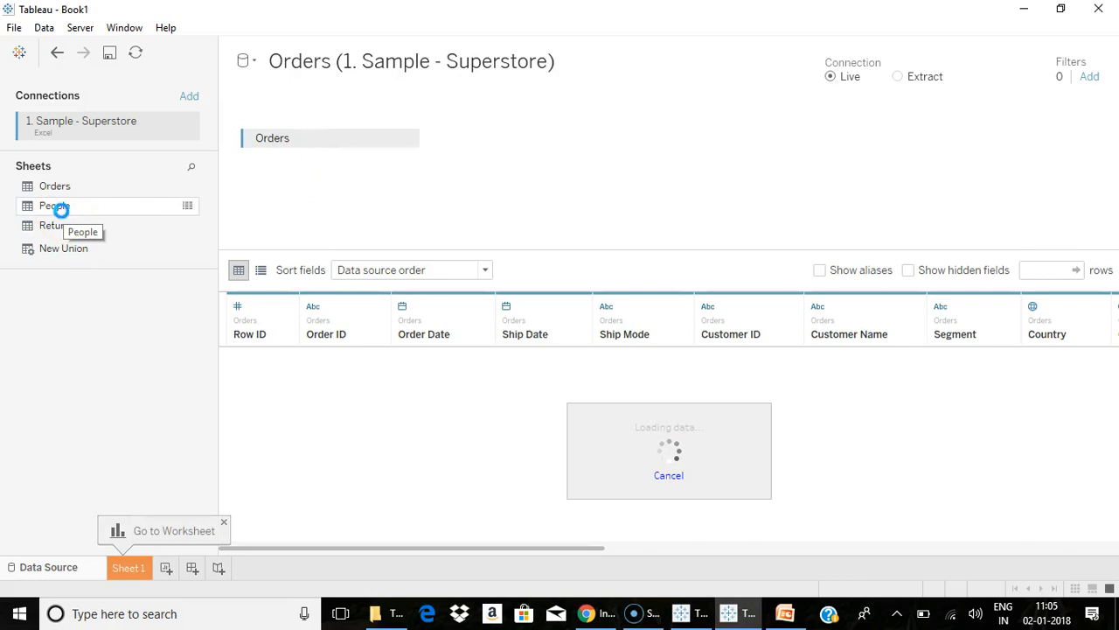
pyautogui.moveTo(61, 210); pyautogui.dragTo(503, 214)
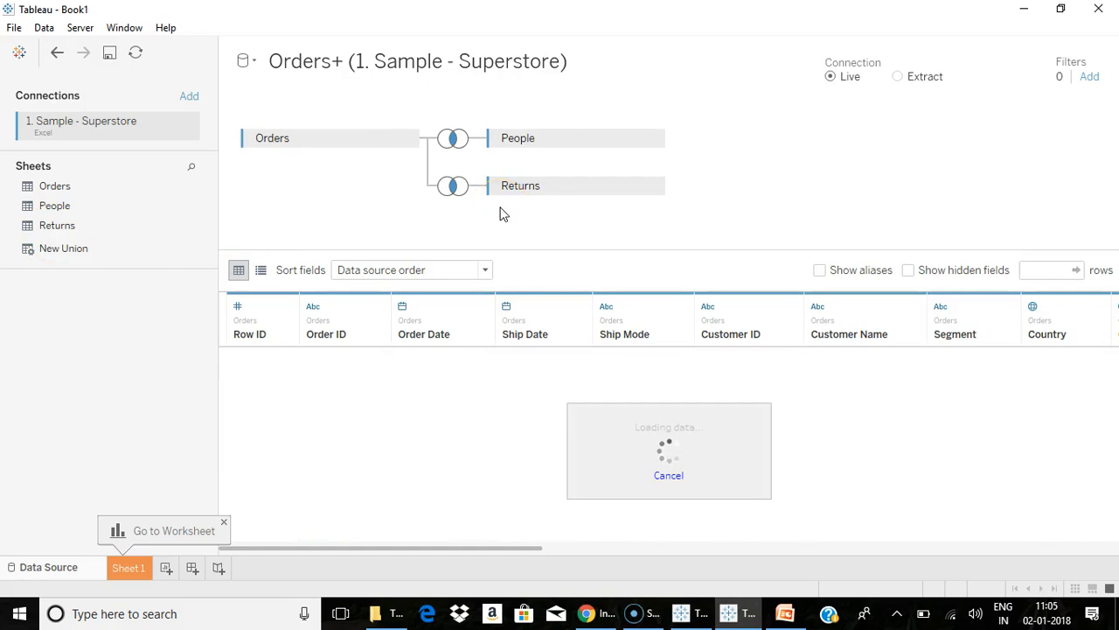
# Go to Sheet 1 and place the Order Date dimension on Columns.
pyautogui.click(122, 568)
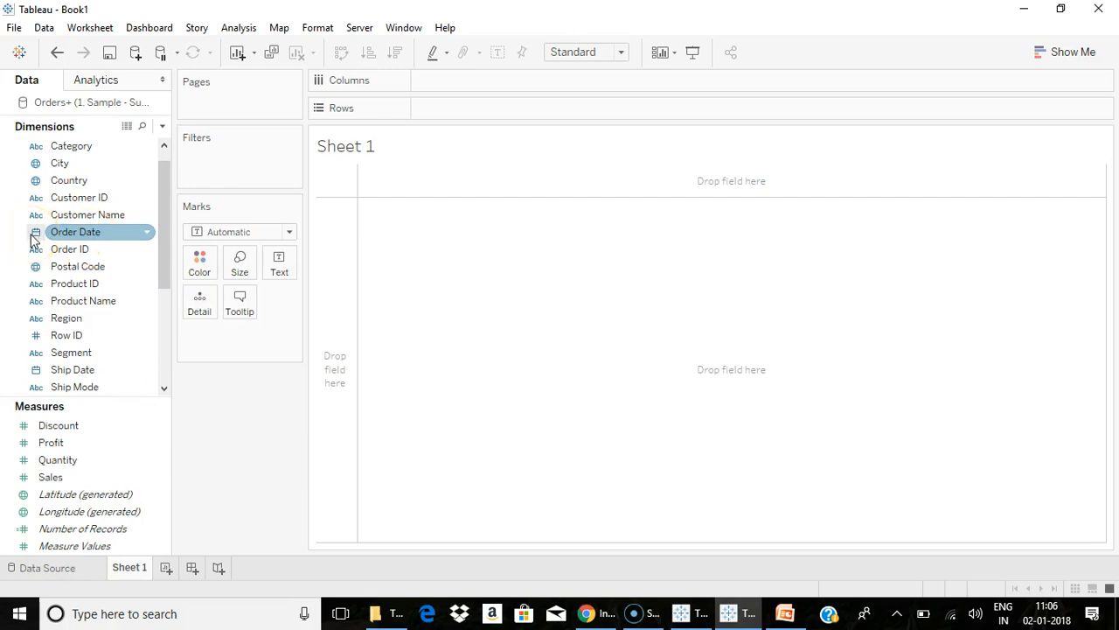
pyautogui.click(76, 233)
pyautogui.moveTo(80, 237); pyautogui.dragTo(455, 82)
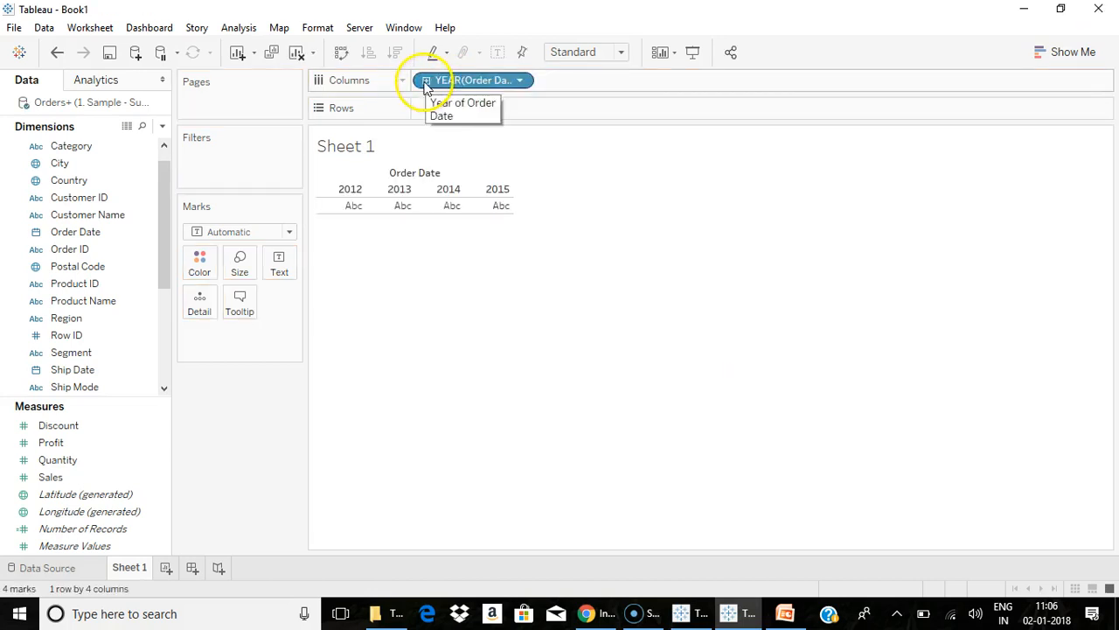
# Drill Order Date on Columns down from year through quarter and month to day.
pyautogui.click(426, 81)
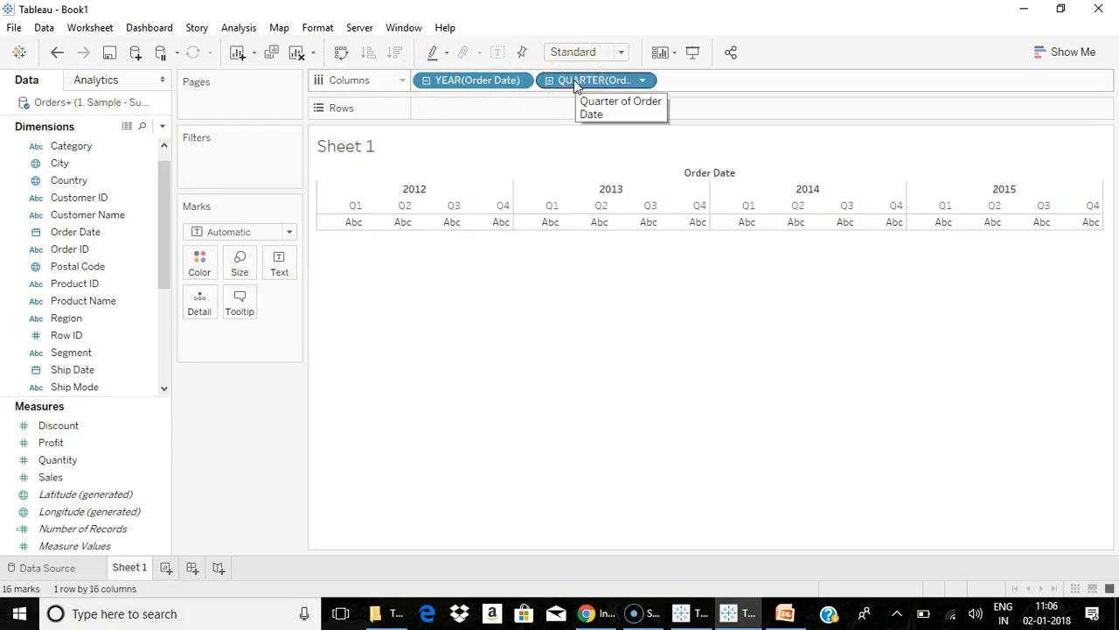
pyautogui.click(550, 81)
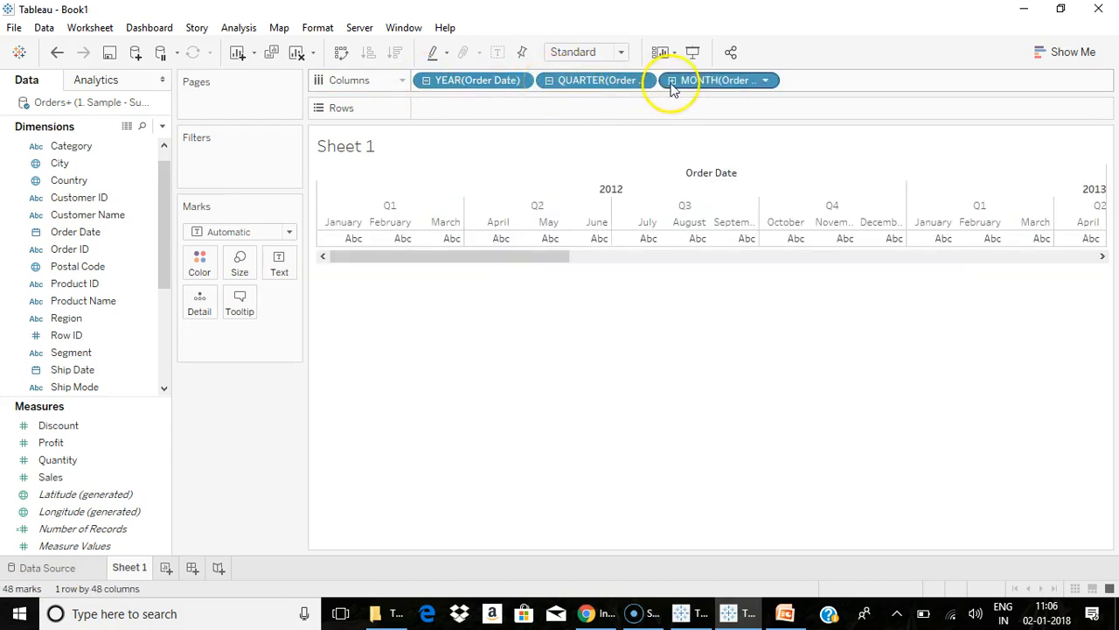
pyautogui.click(672, 81)
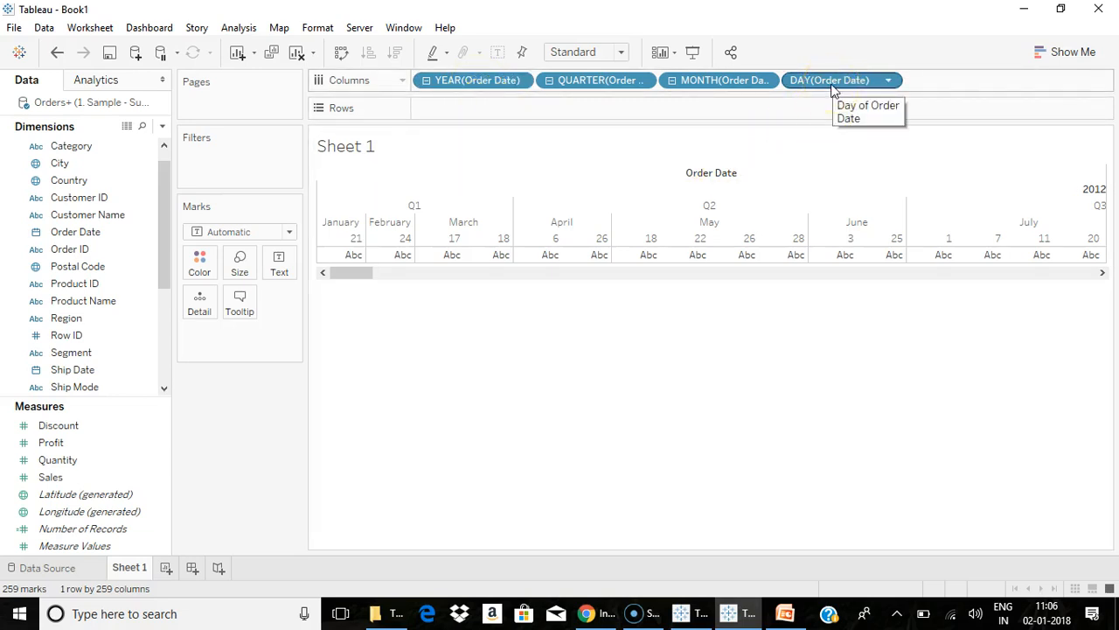
# Collapse the day and month levels of Order Date, leaving year and quarter on Columns.
pyautogui.click(672, 81)
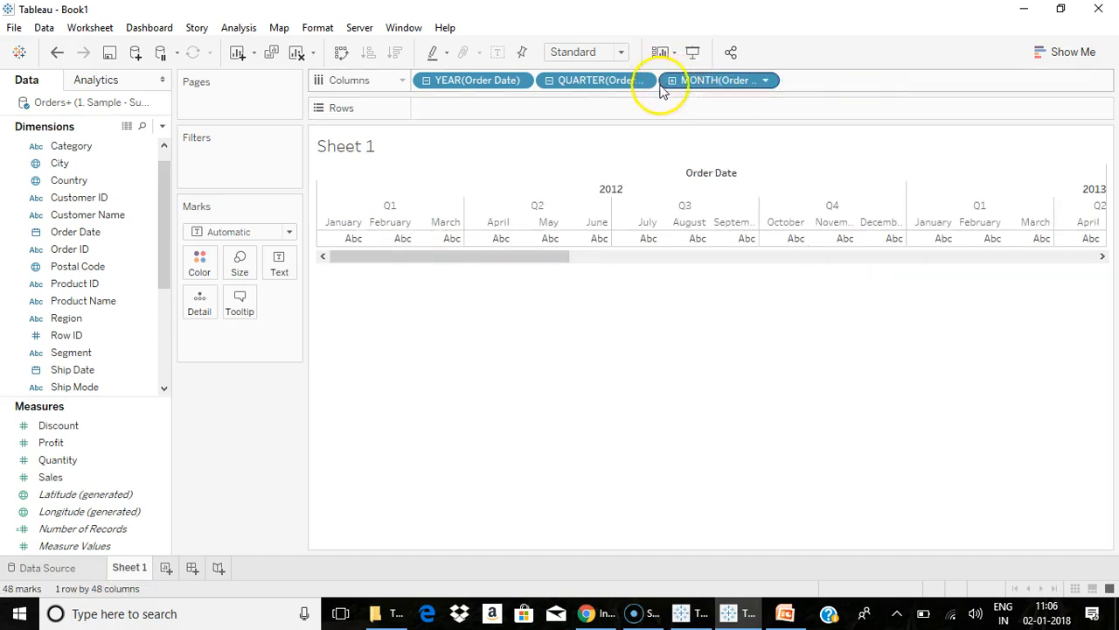
pyautogui.click(550, 81)
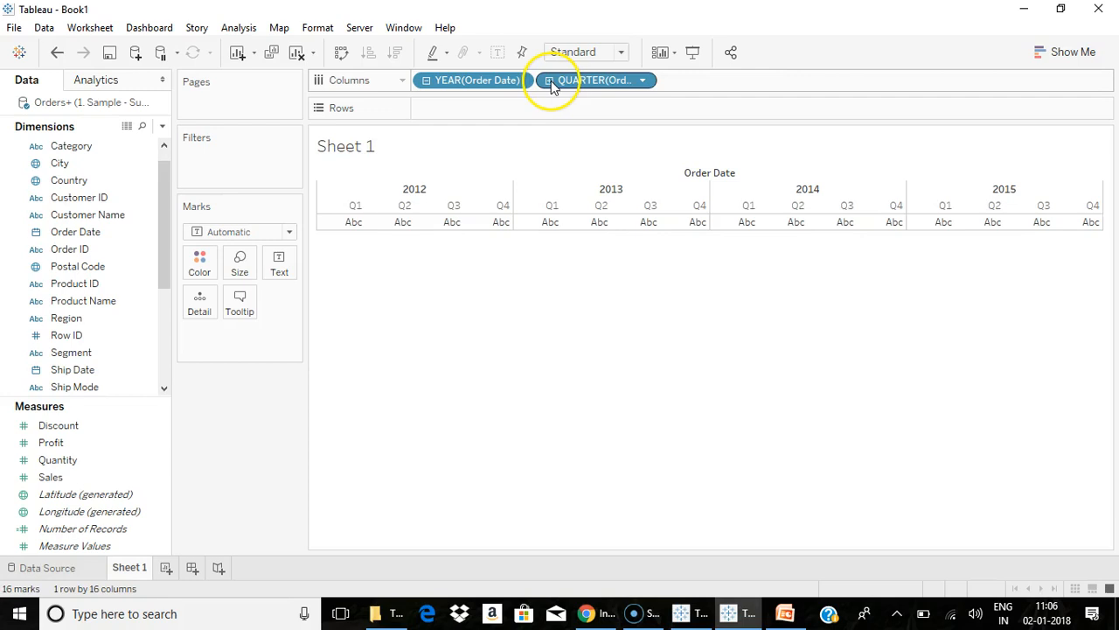
pyautogui.click(426, 80)
pyautogui.click(426, 80)
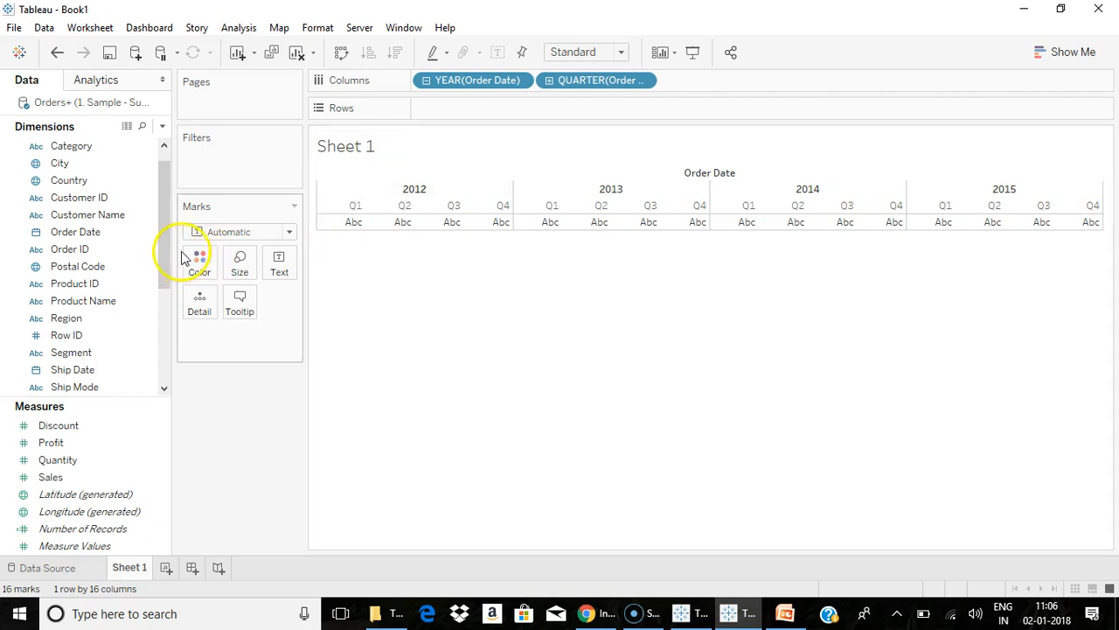
# Create a new worksheet and place Country, State and City on Rows in that order.
pyautogui.click(166, 568)
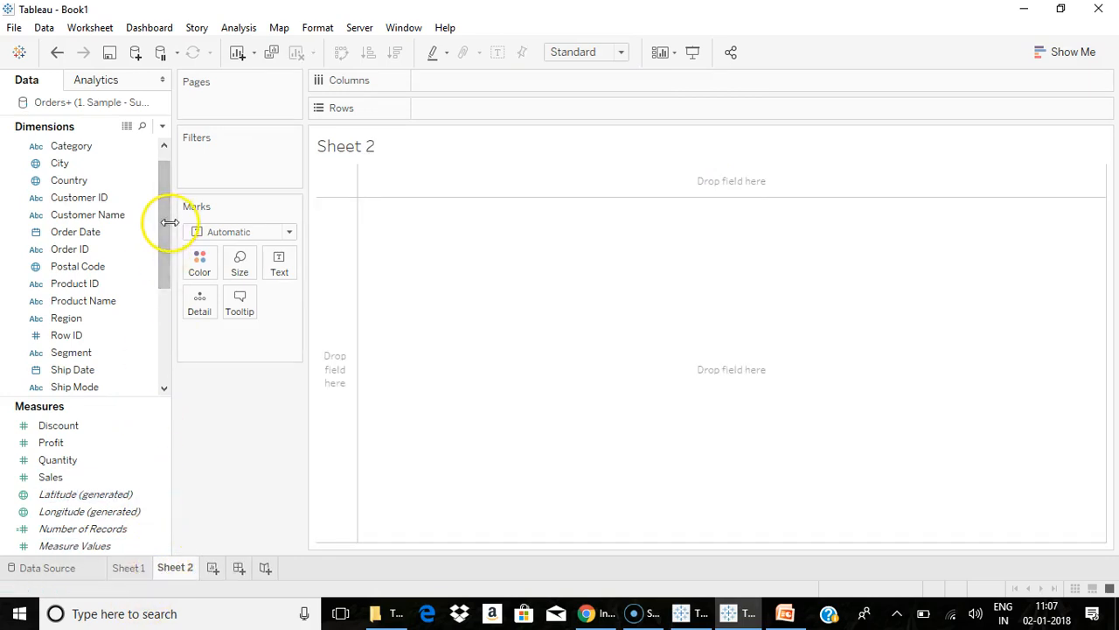
pyautogui.moveTo(167, 230); pyautogui.dragTo(180, 213)
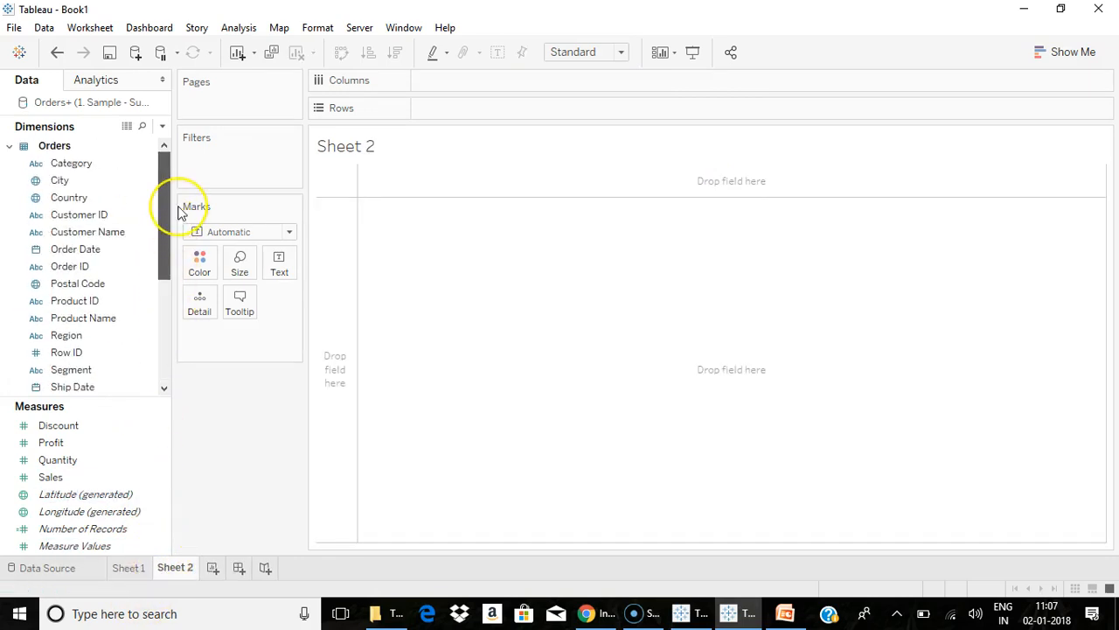
pyautogui.moveTo(75, 198); pyautogui.dragTo(487, 118)
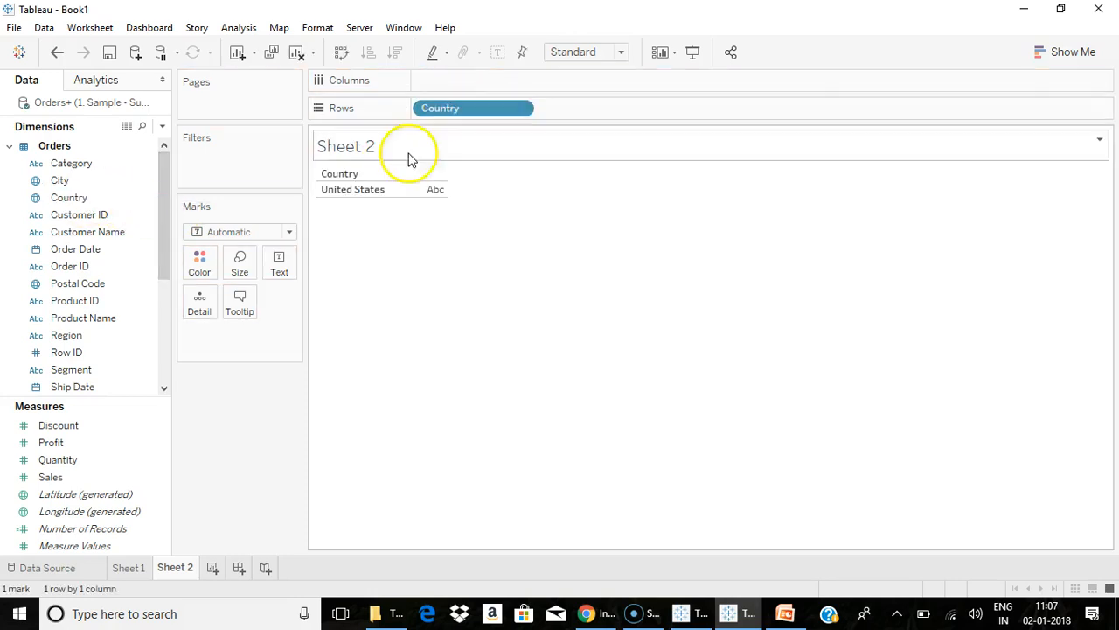
pyautogui.moveTo(169, 245); pyautogui.dragTo(155, 331)
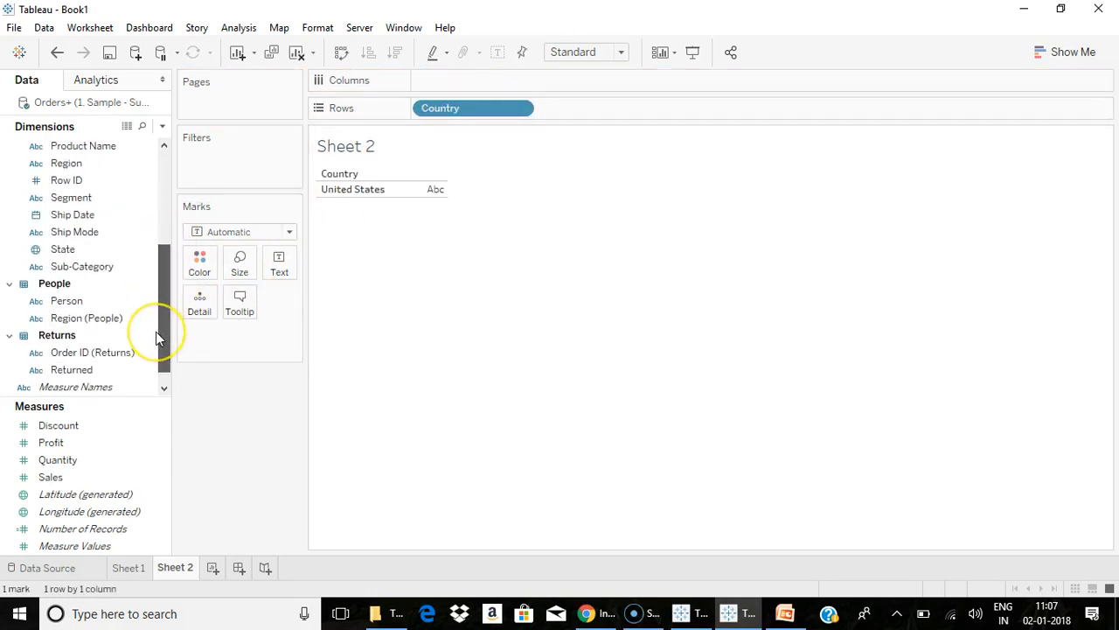
pyautogui.moveTo(96, 250); pyautogui.dragTo(645, 114)
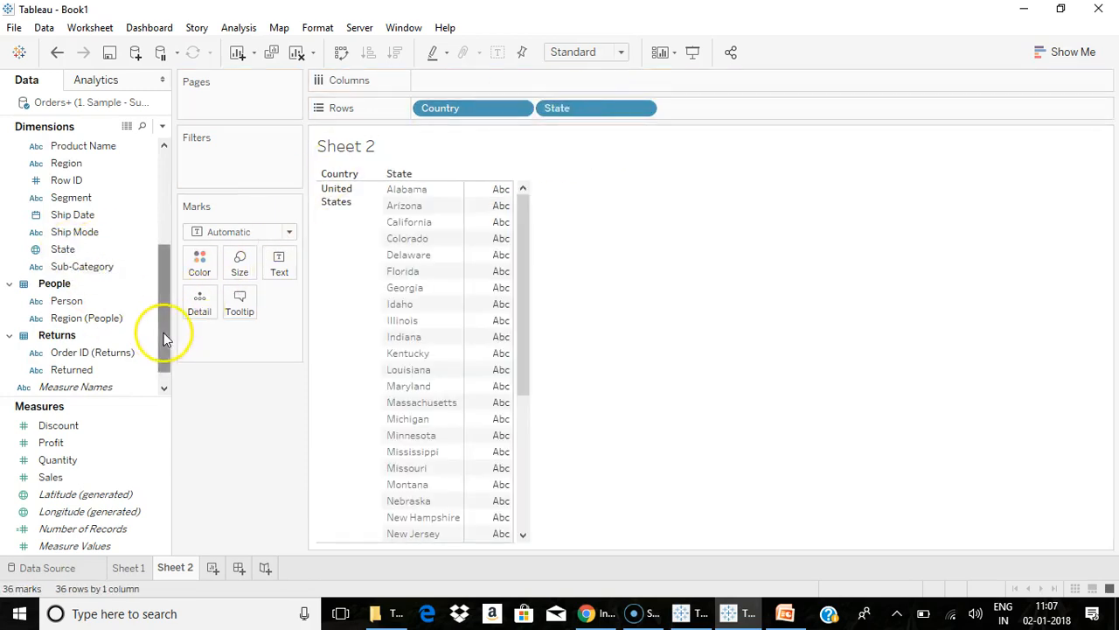
pyautogui.moveTo(167, 338); pyautogui.dragTo(186, 229)
pyautogui.moveTo(60, 180); pyautogui.dragTo(729, 115)
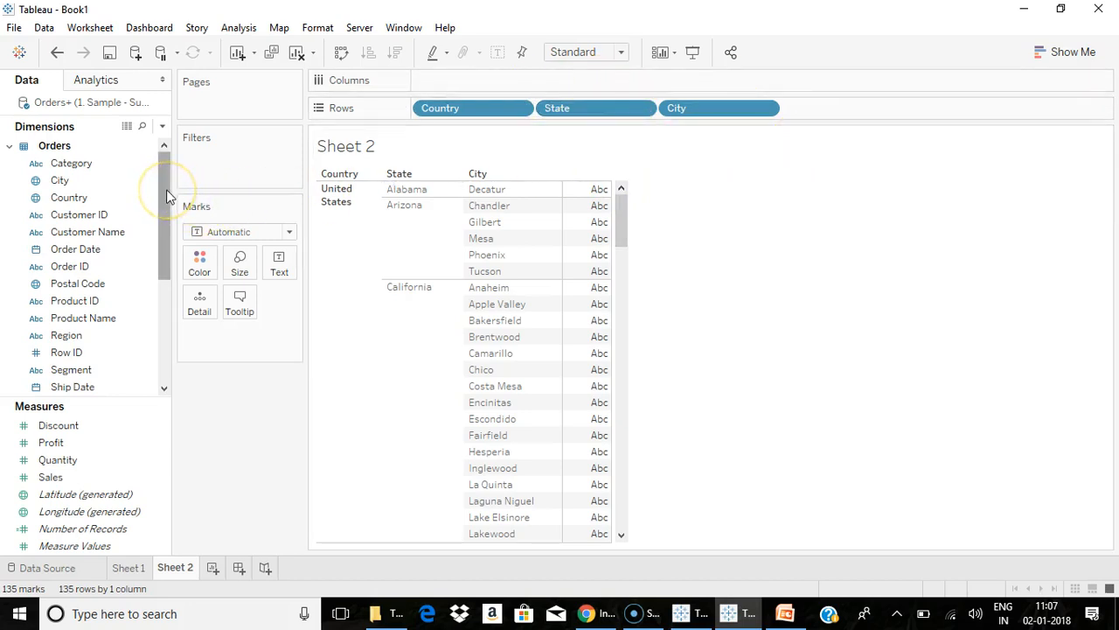
# Create a hierarchy named "Location" from the Country dimension.
pyautogui.click(144, 199)
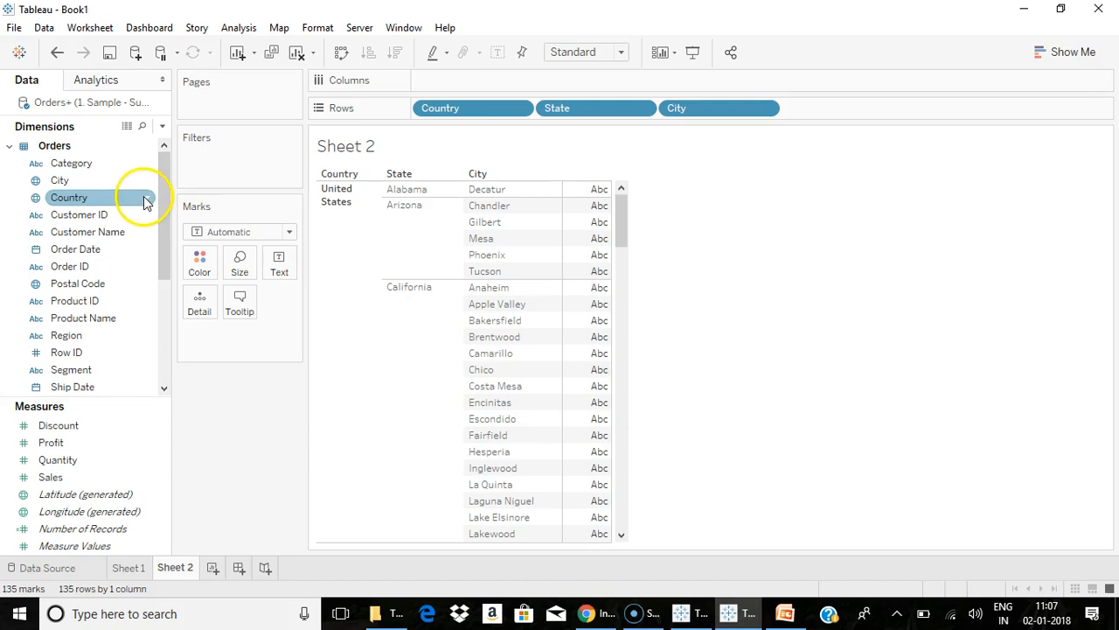
pyautogui.rightClick(147, 203)
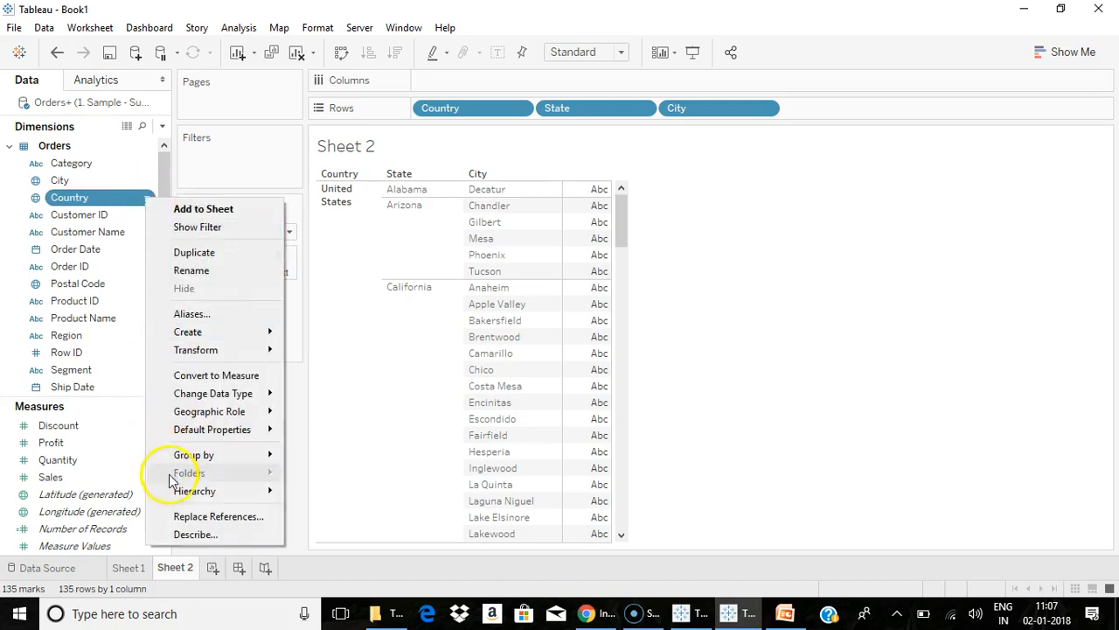
pyautogui.moveTo(210, 492)
pyautogui.click(324, 495)
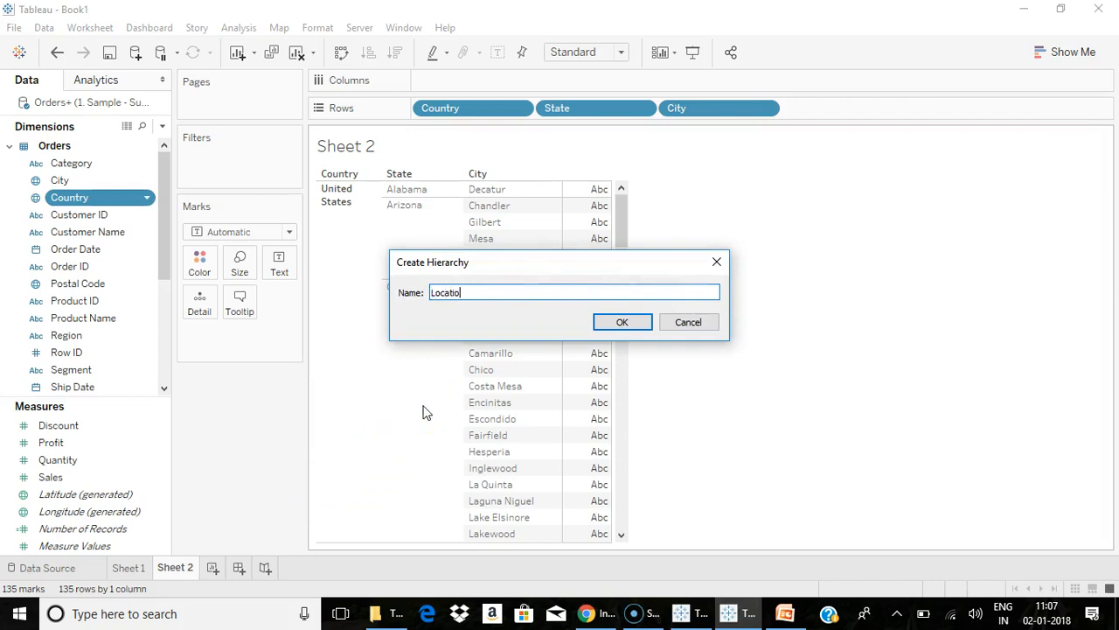
pyautogui.write('Location')
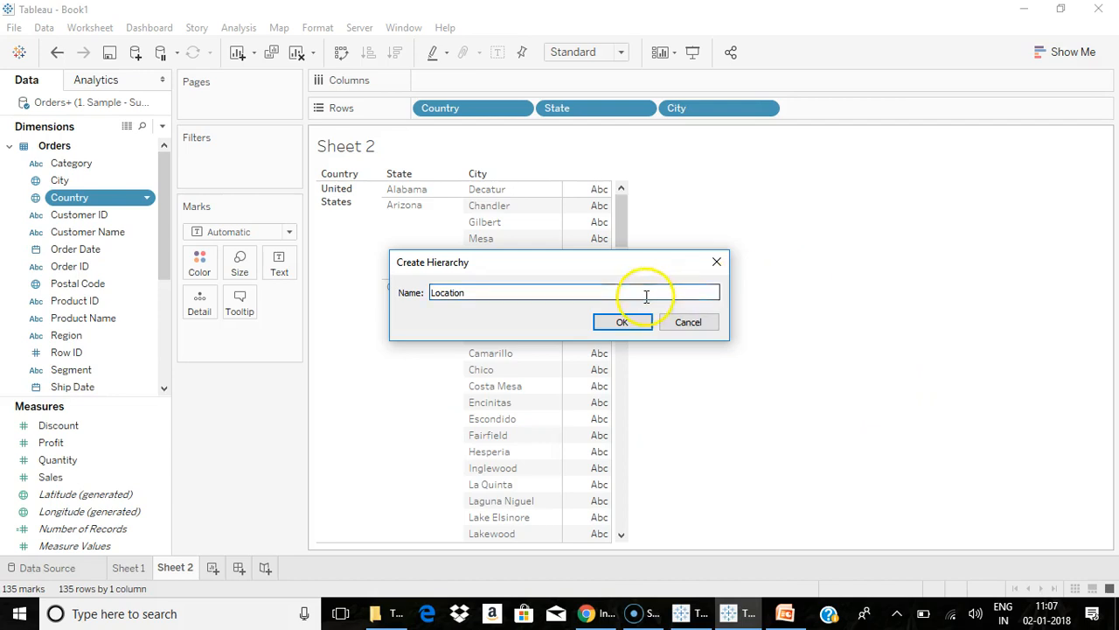
pyautogui.click(643, 322)
# Add the State and City dimensions to the Location hierarchy below Country.
pyautogui.moveTo(164, 216); pyautogui.dragTo(178, 341)
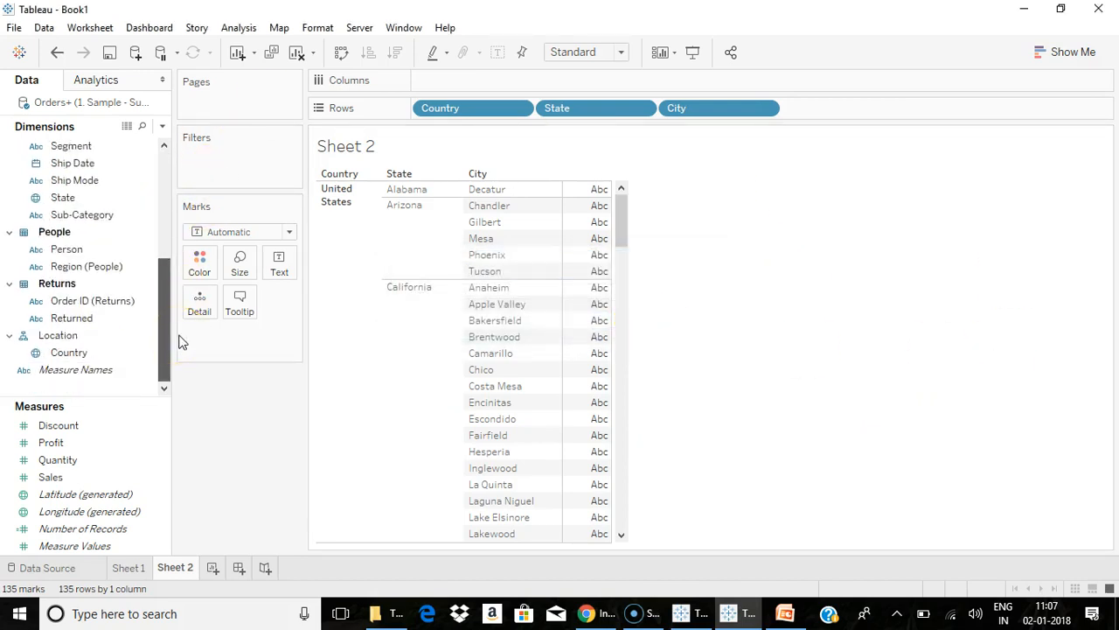
pyautogui.click(26, 340)
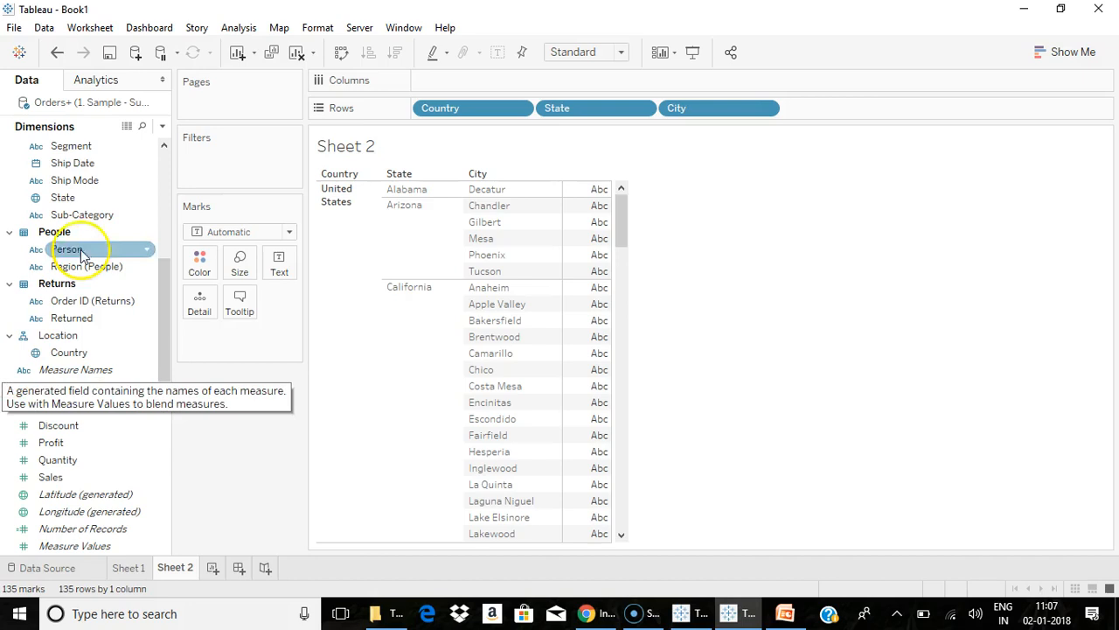
pyautogui.moveTo(72, 199); pyautogui.dragTo(77, 361)
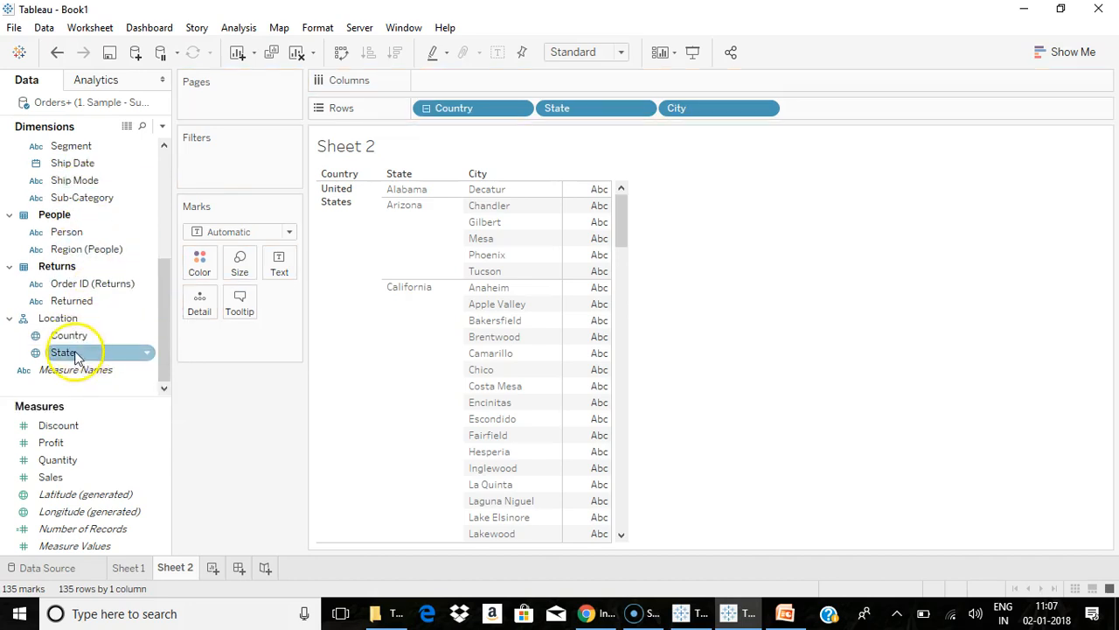
pyautogui.moveTo(164, 365); pyautogui.dragTo(175, 265)
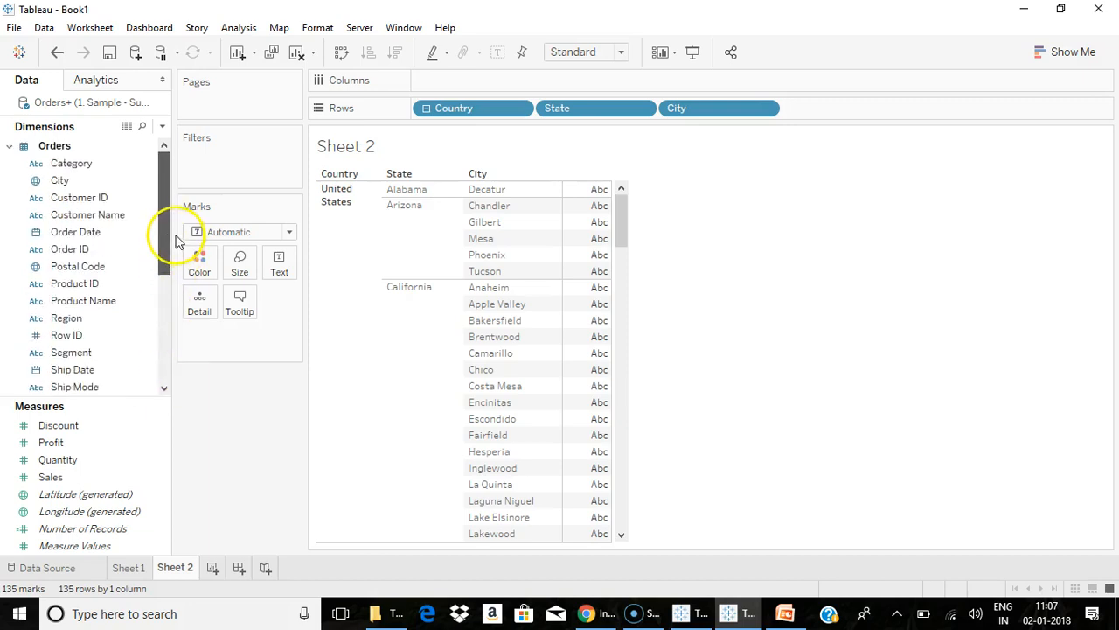
pyautogui.click(149, 180)
pyautogui.moveTo(166, 470)
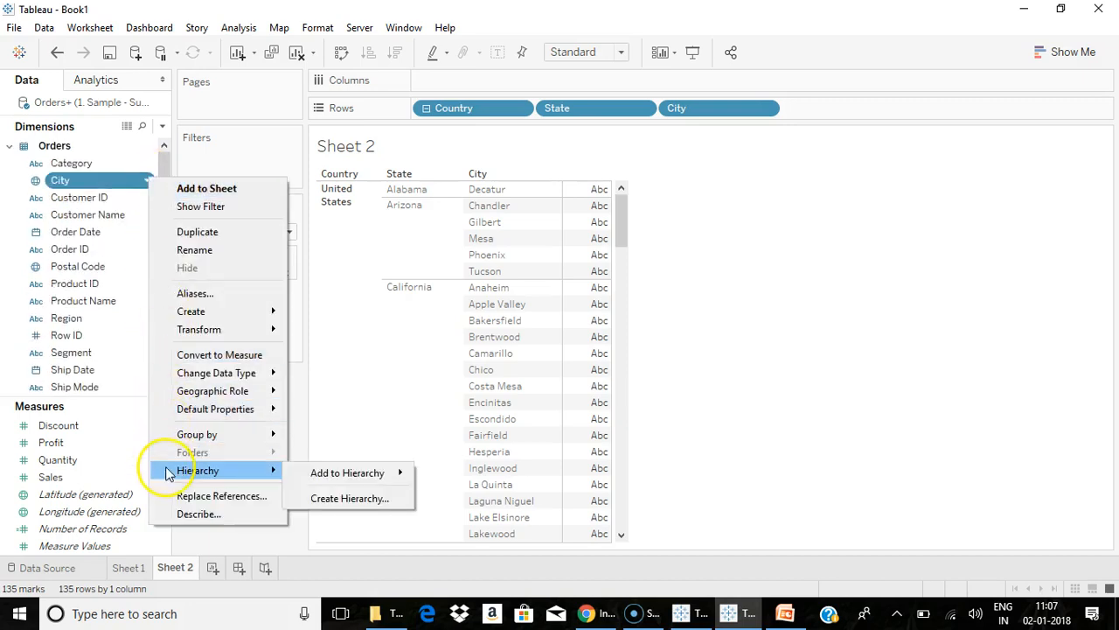
pyautogui.moveTo(340, 475)
pyautogui.click(440, 475)
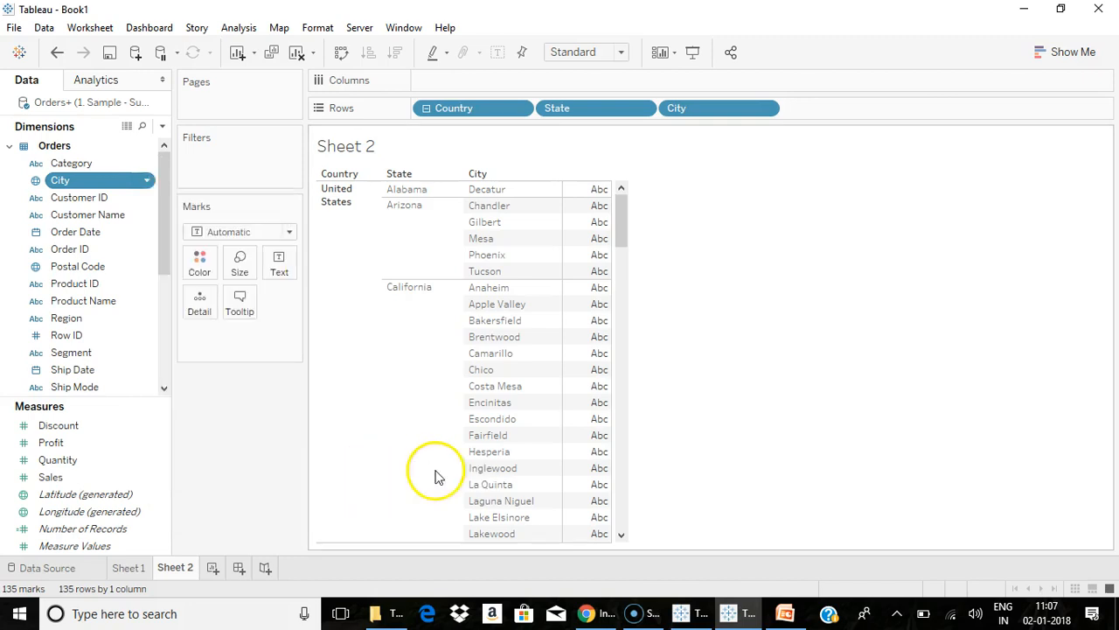
# Clear the separate Country, State and City fields from Rows and place the Location hierarchy there instead.
pyautogui.moveTo(166, 200); pyautogui.dragTo(166, 350)
pyautogui.click(62, 318)
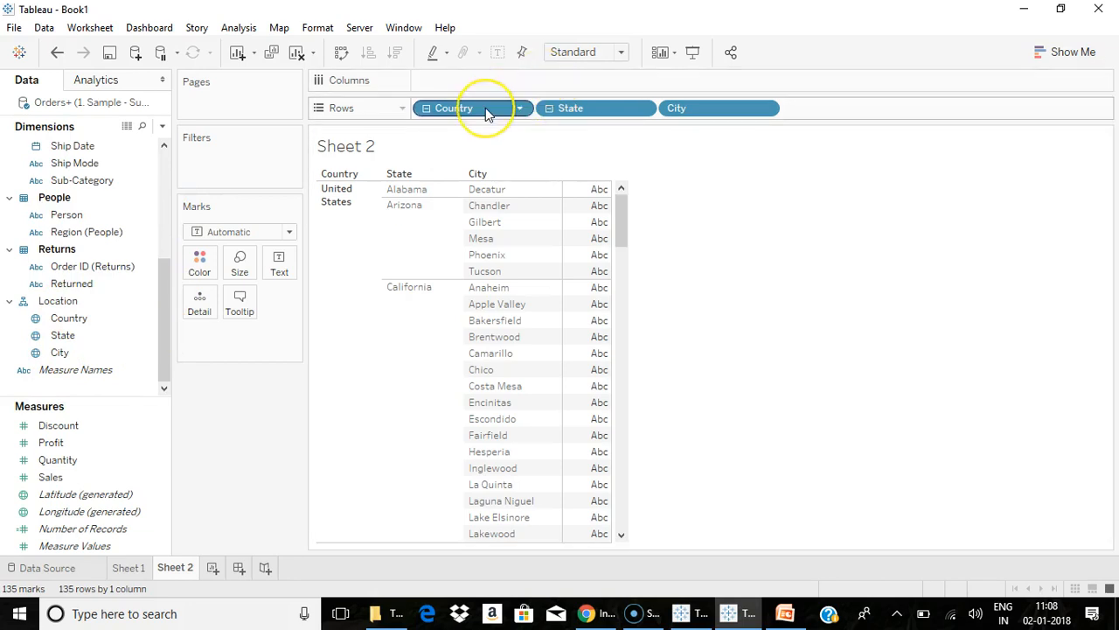
pyautogui.moveTo(542, 108); pyautogui.dragTo(455, 219)
pyautogui.moveTo(589, 109); pyautogui.dragTo(175, 367)
pyautogui.moveTo(93, 306); pyautogui.dragTo(468, 109)
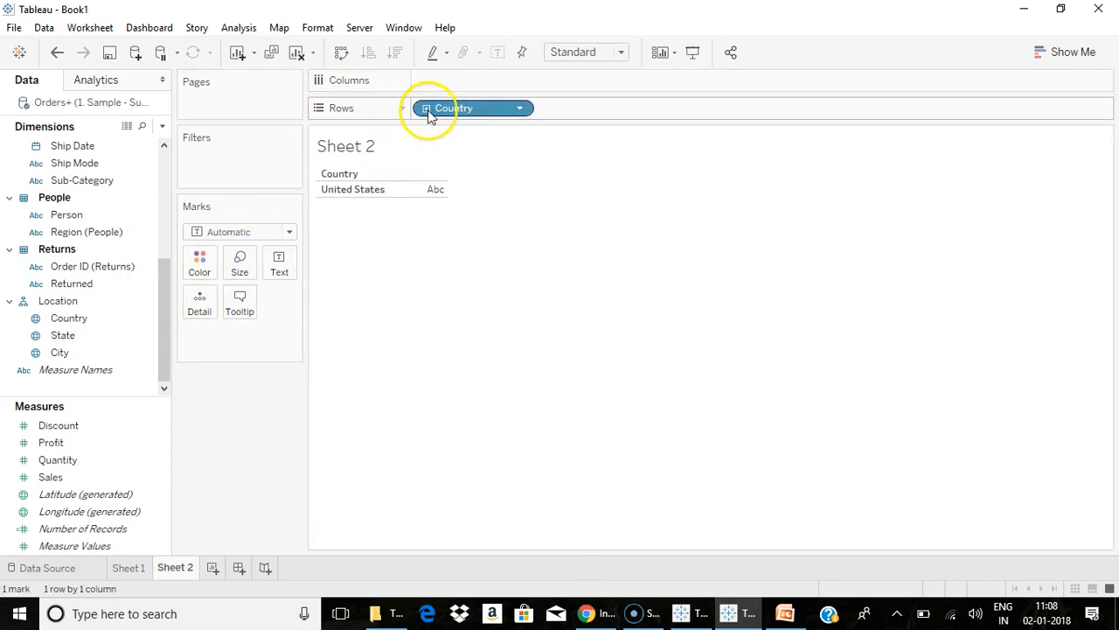
# Drill the Location hierarchy on Rows down to State and City and collapse it back to Country.
pyautogui.click(428, 108)
pyautogui.click(549, 110)
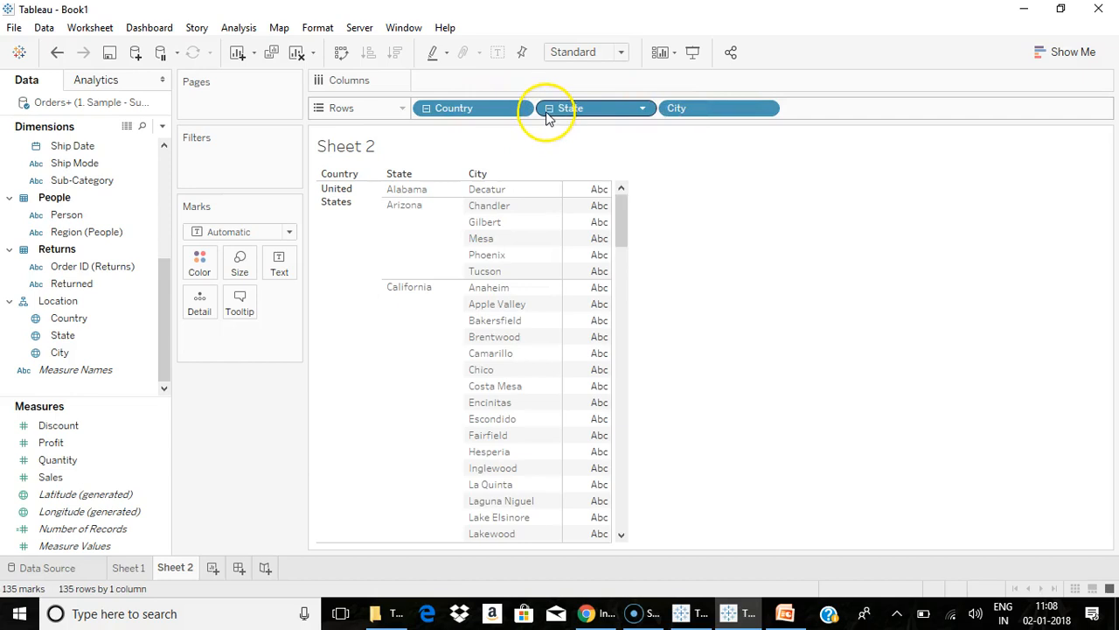
pyautogui.click(548, 111)
pyautogui.click(428, 110)
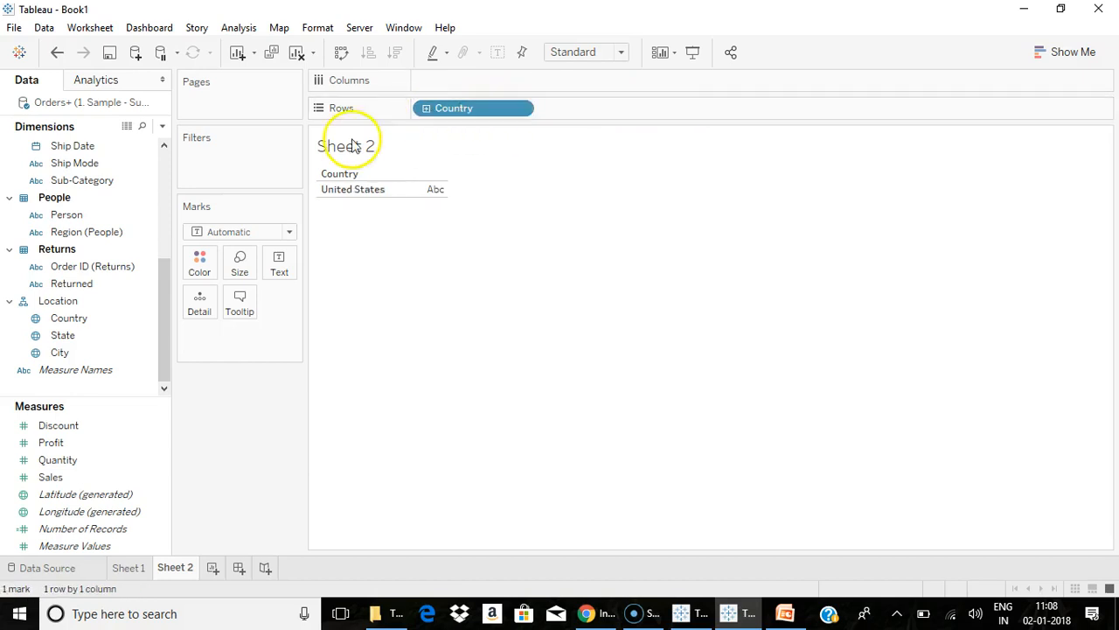
# Create a hierarchy named "Product" from the Category dimension.
pyautogui.moveTo(165, 338); pyautogui.dragTo(177, 223)
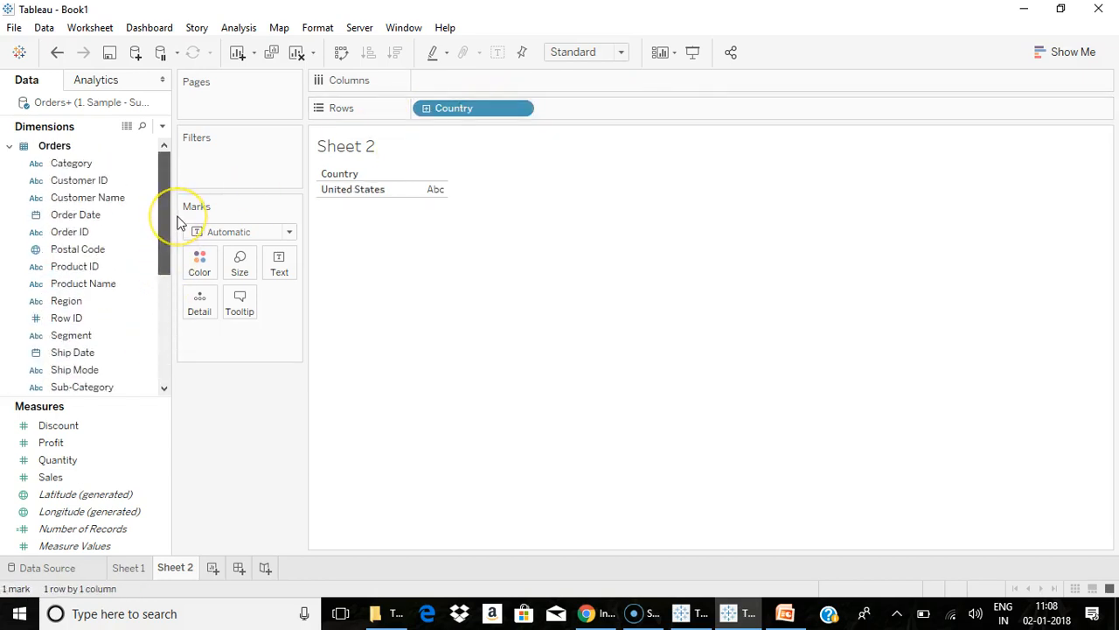
pyautogui.click(144, 233)
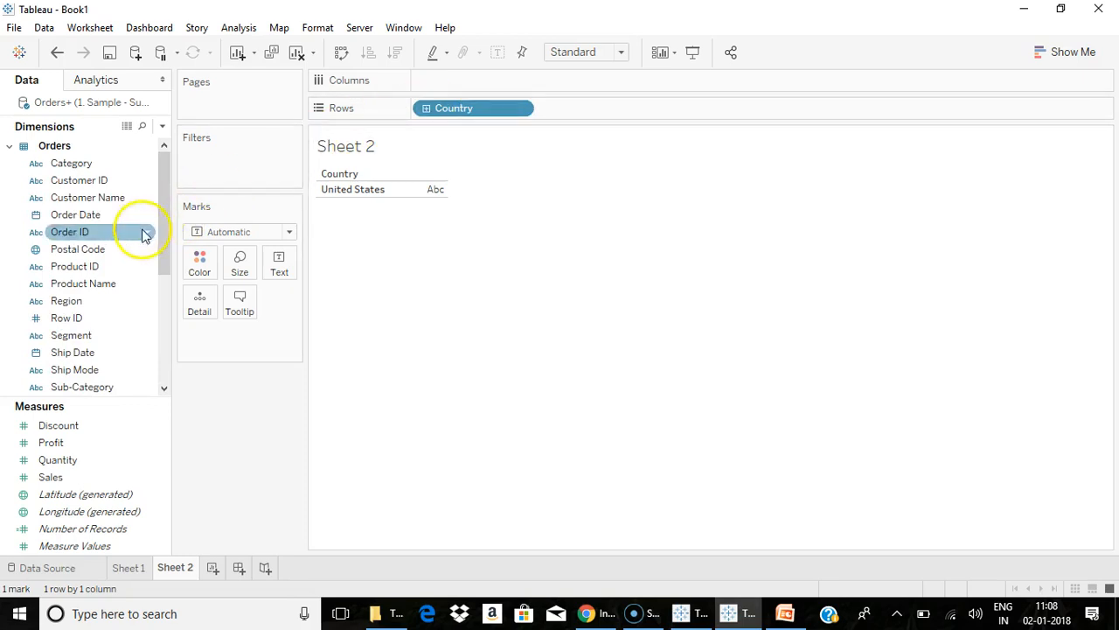
pyautogui.click(109, 165)
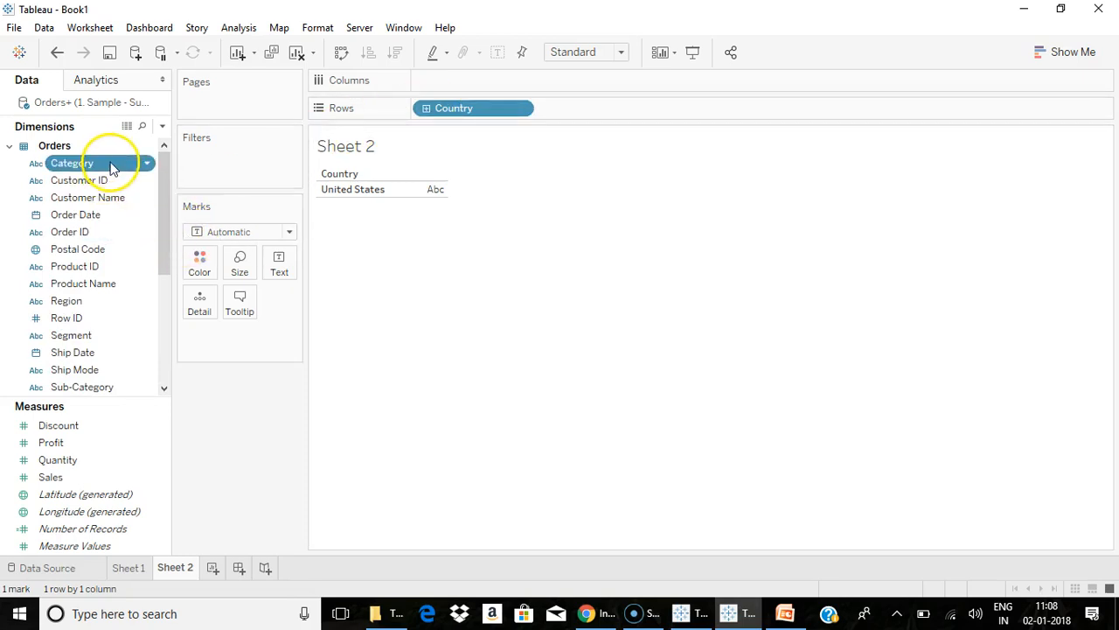
pyautogui.rightClick(146, 165)
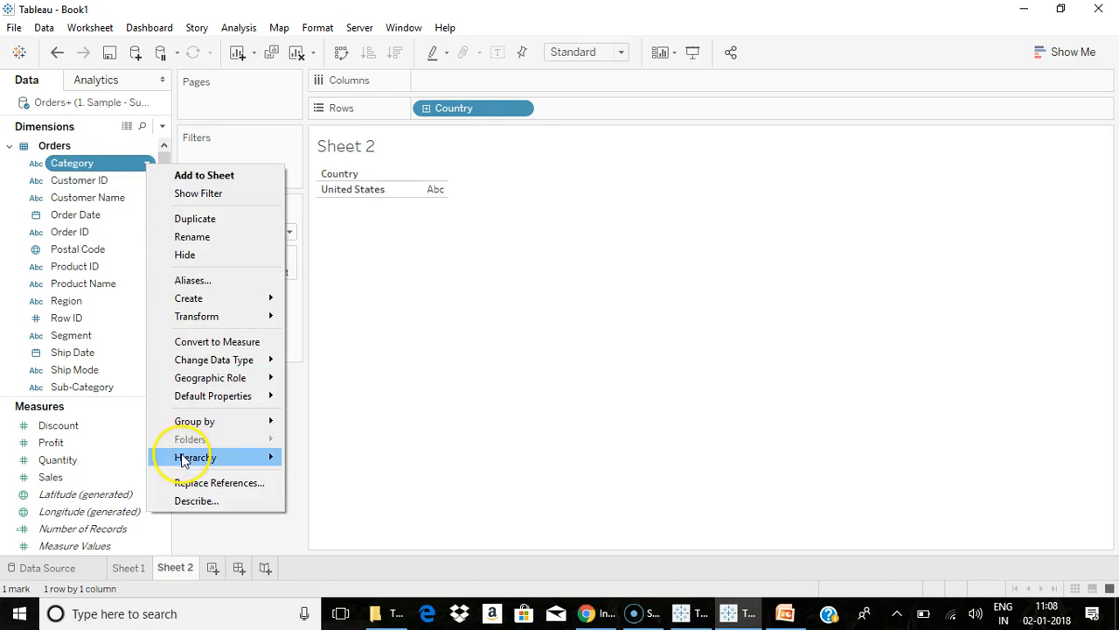
pyautogui.moveTo(235, 457)
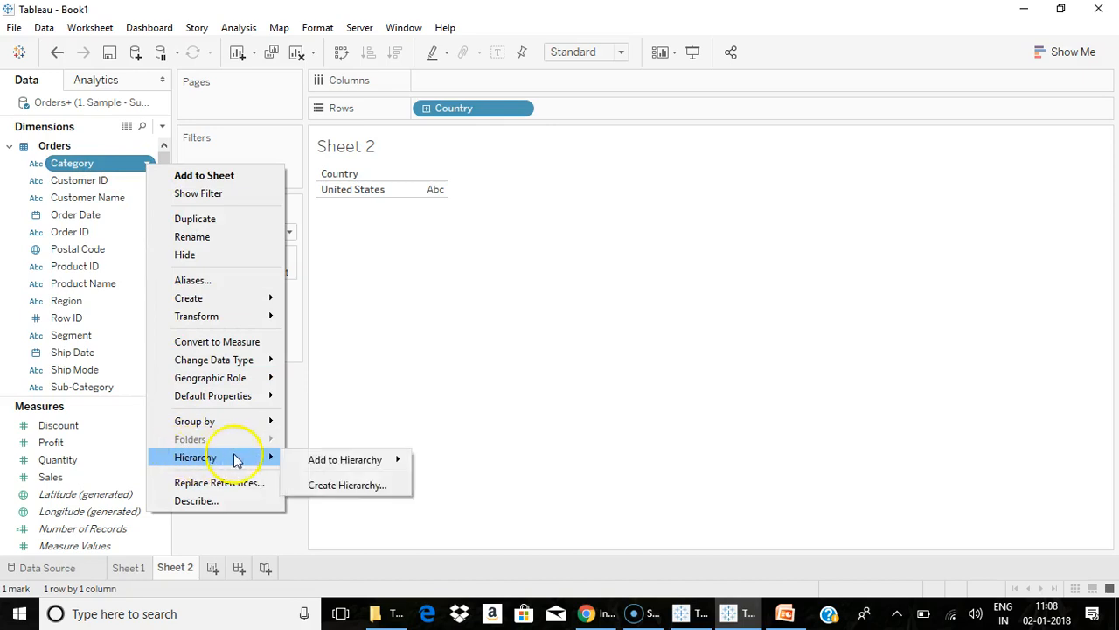
pyautogui.click(322, 486)
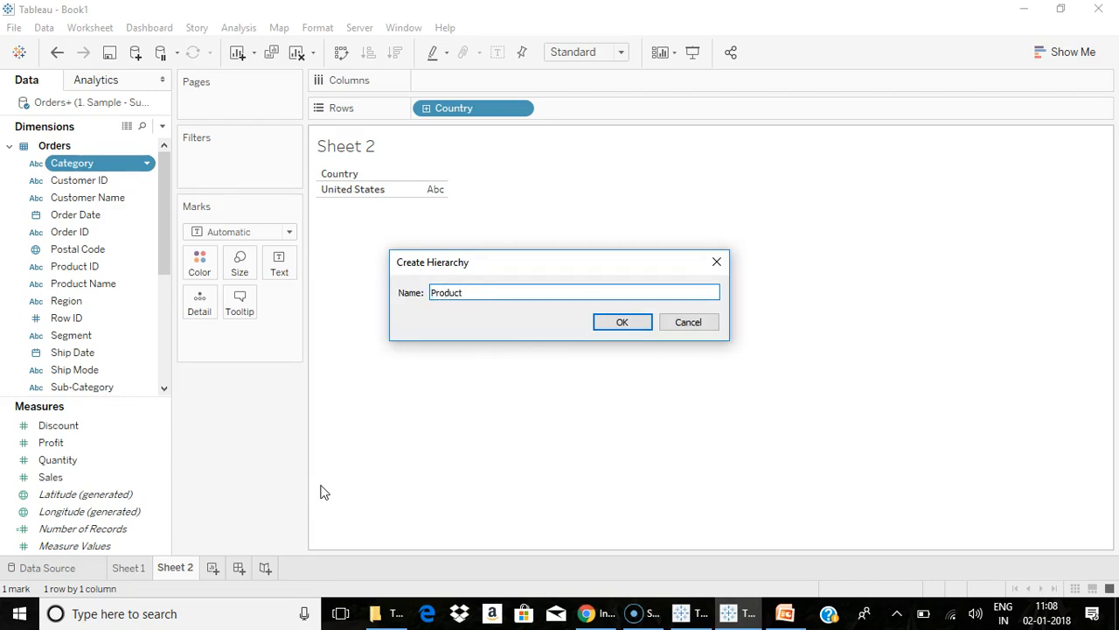
pyautogui.click(621, 322)
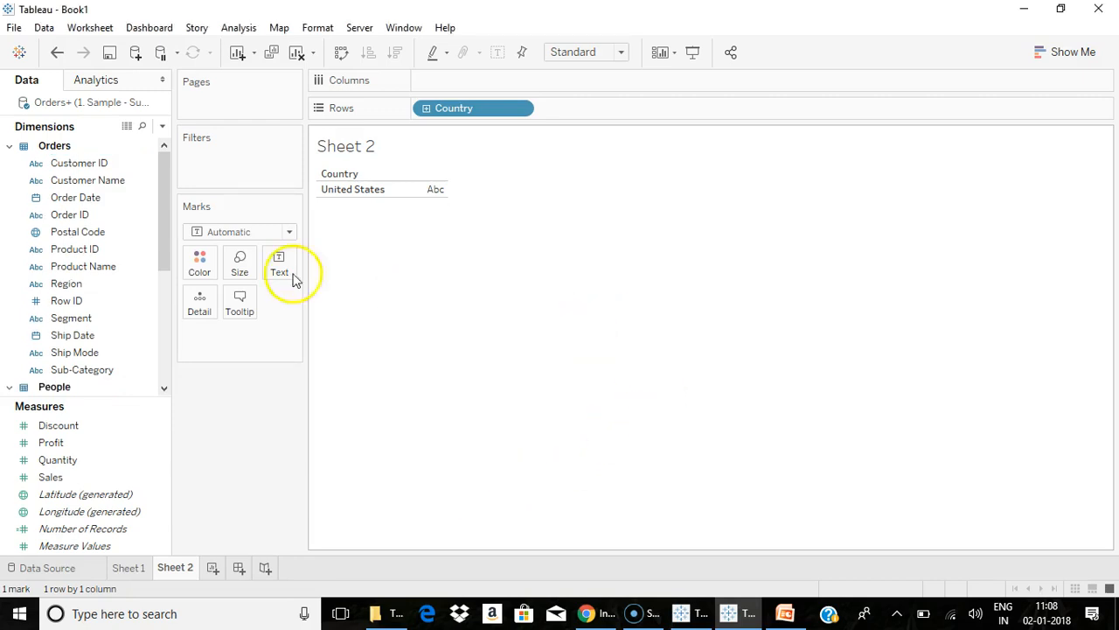
# Add the Sub-Category dimension to the Product hierarchy, directly below Category.
pyautogui.moveTo(163, 196); pyautogui.dragTo(174, 319)
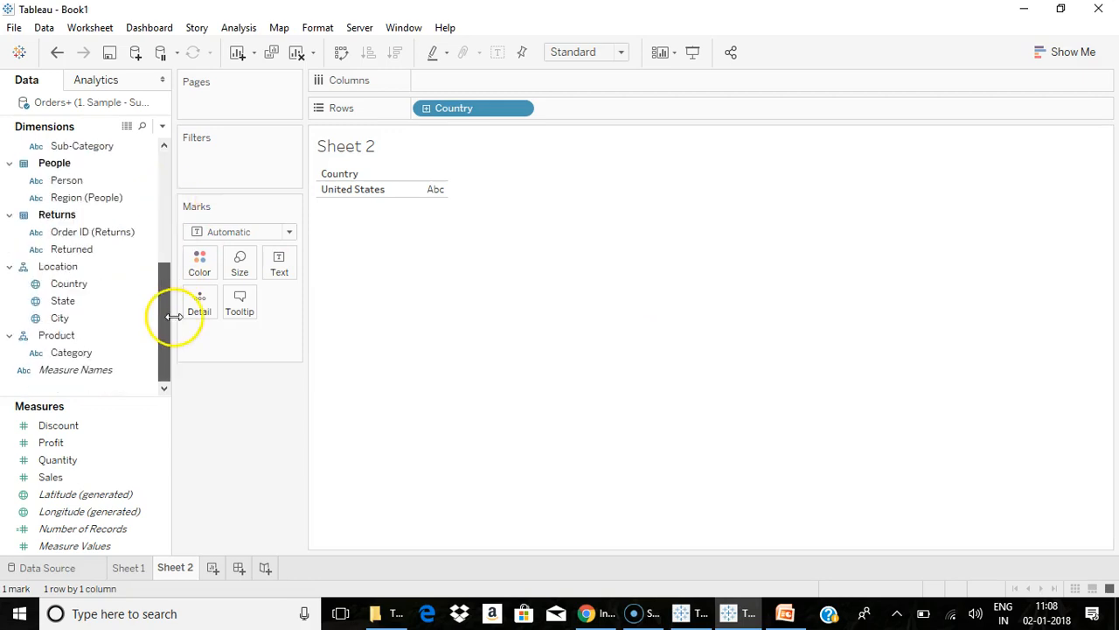
pyautogui.click(72, 352)
pyautogui.moveTo(90, 145); pyautogui.dragTo(89, 368)
pyautogui.moveTo(96, 367); pyautogui.dragTo(96, 360)
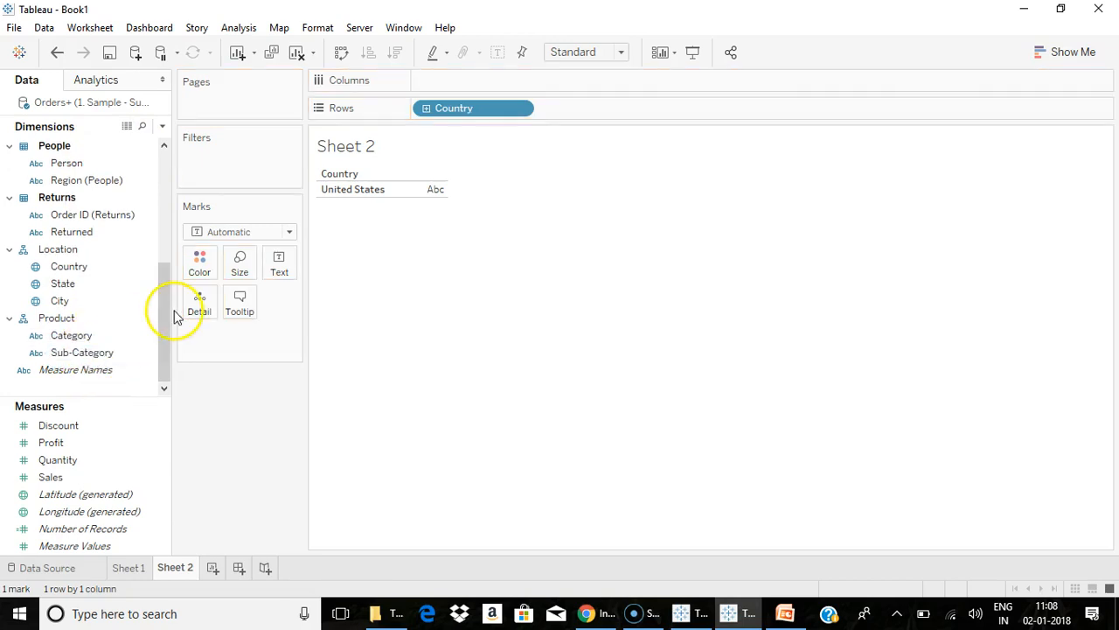
# Add the Product Name dimension to the Product hierarchy as the level below Sub-Category.
pyautogui.moveTo(171, 312); pyautogui.dragTo(169, 210)
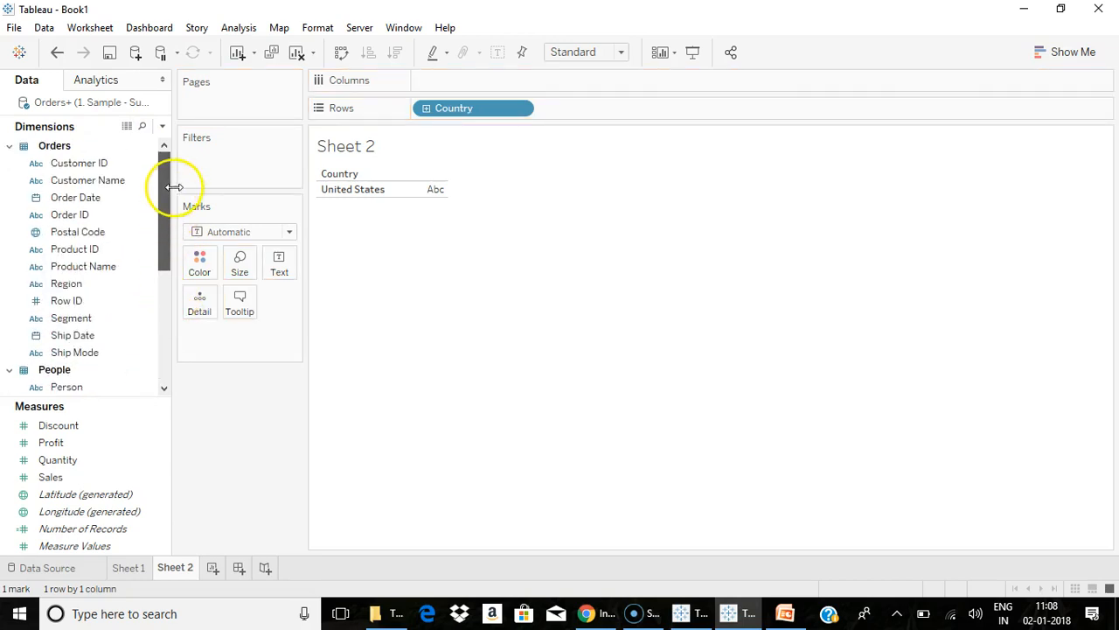
pyautogui.rightClick(145, 266)
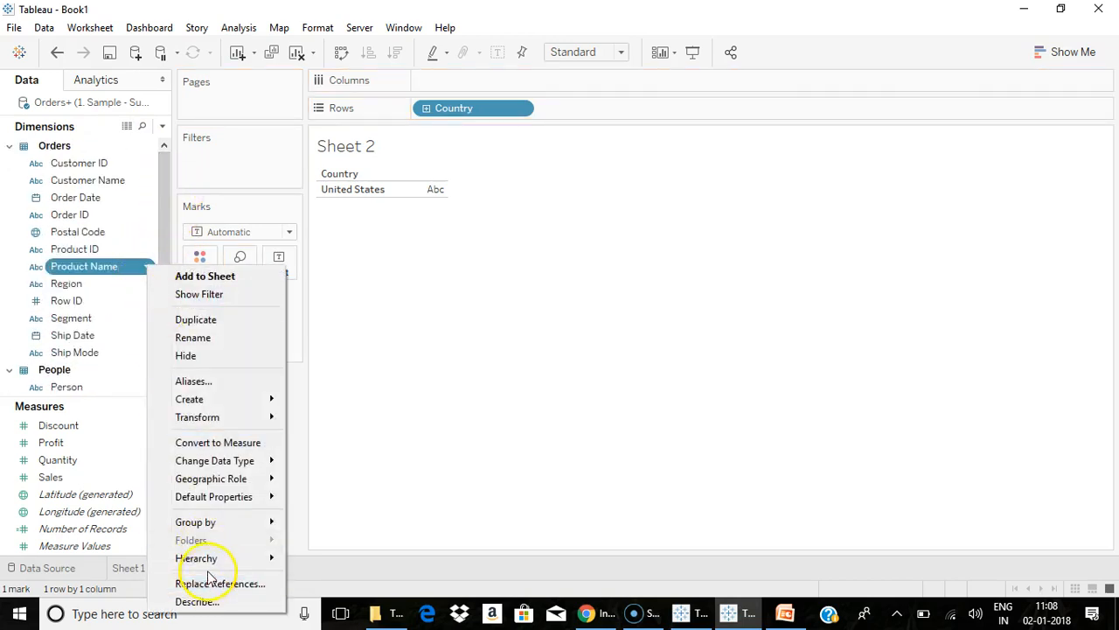
pyautogui.moveTo(214, 559)
pyautogui.moveTo(367, 561)
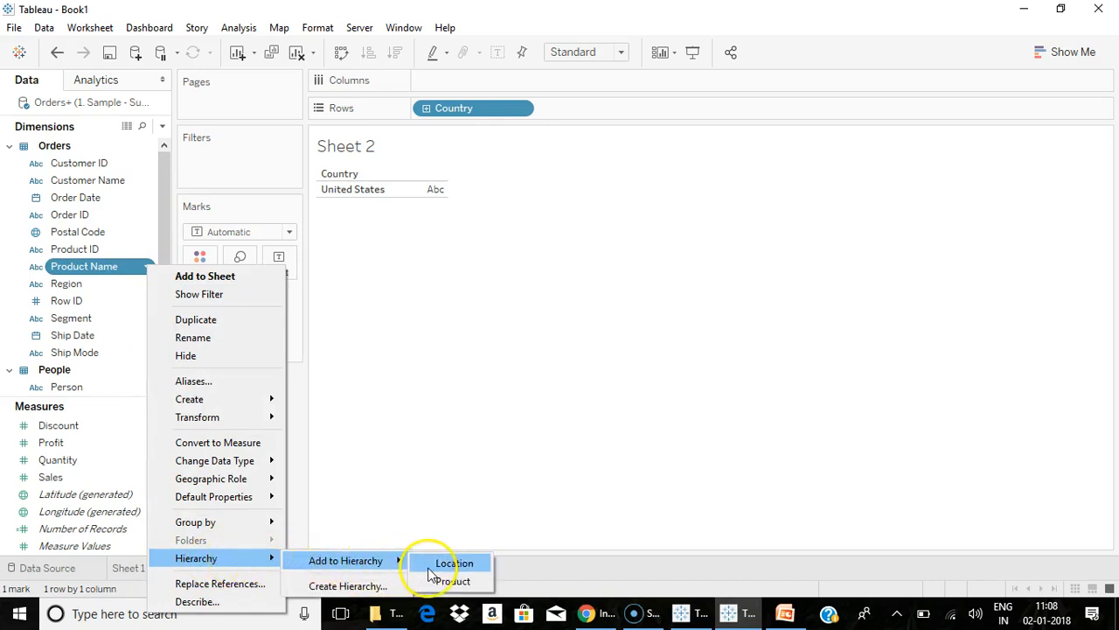
pyautogui.click(452, 580)
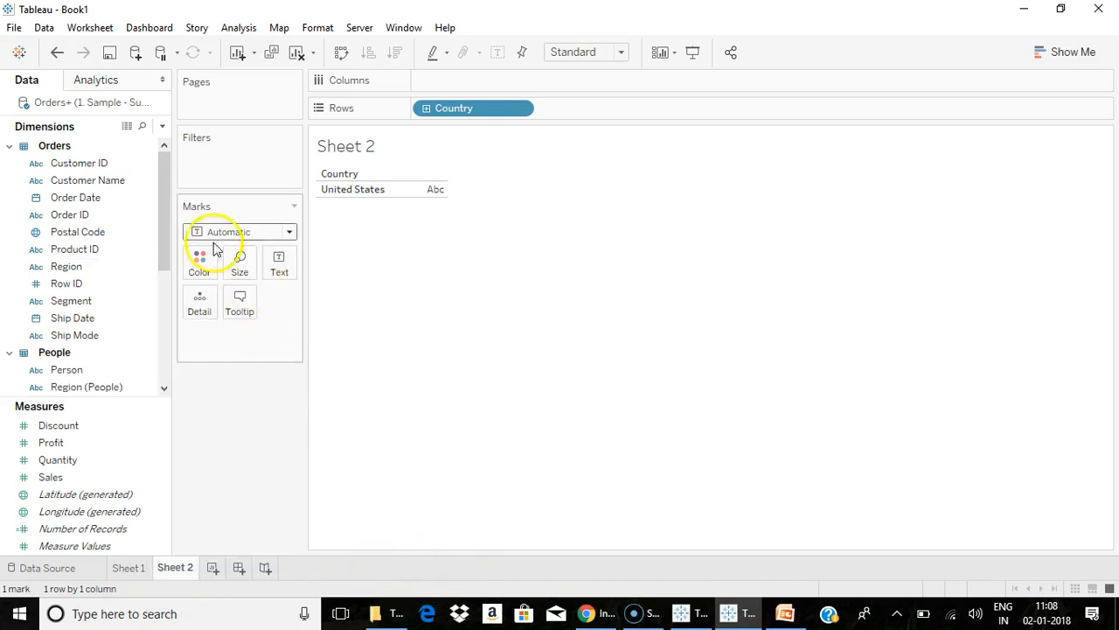
pyautogui.moveTo(160, 219); pyautogui.dragTo(173, 348)
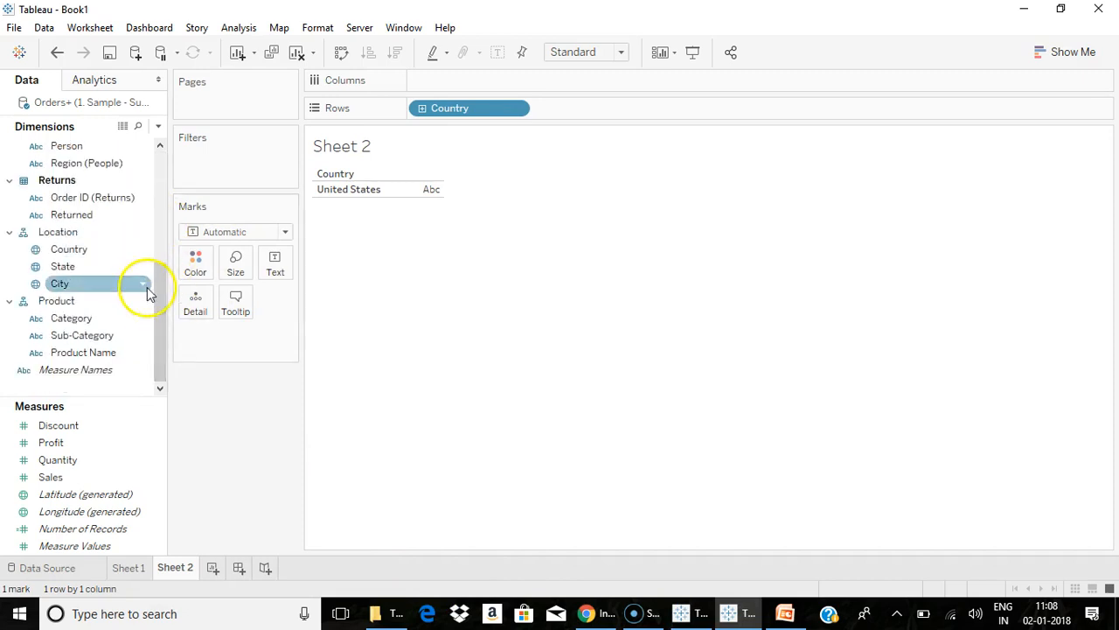
pyautogui.click(81, 230)
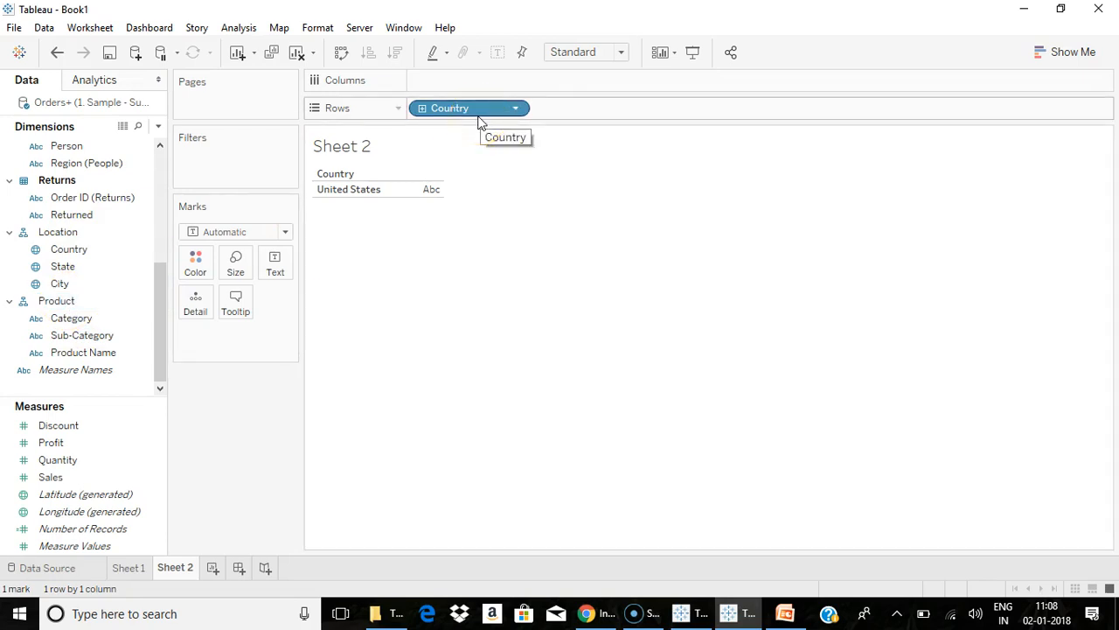
# Change the grouping of the dimensions list from data source table to folder.
pyautogui.moveTo(160, 350); pyautogui.dragTo(151, 163)
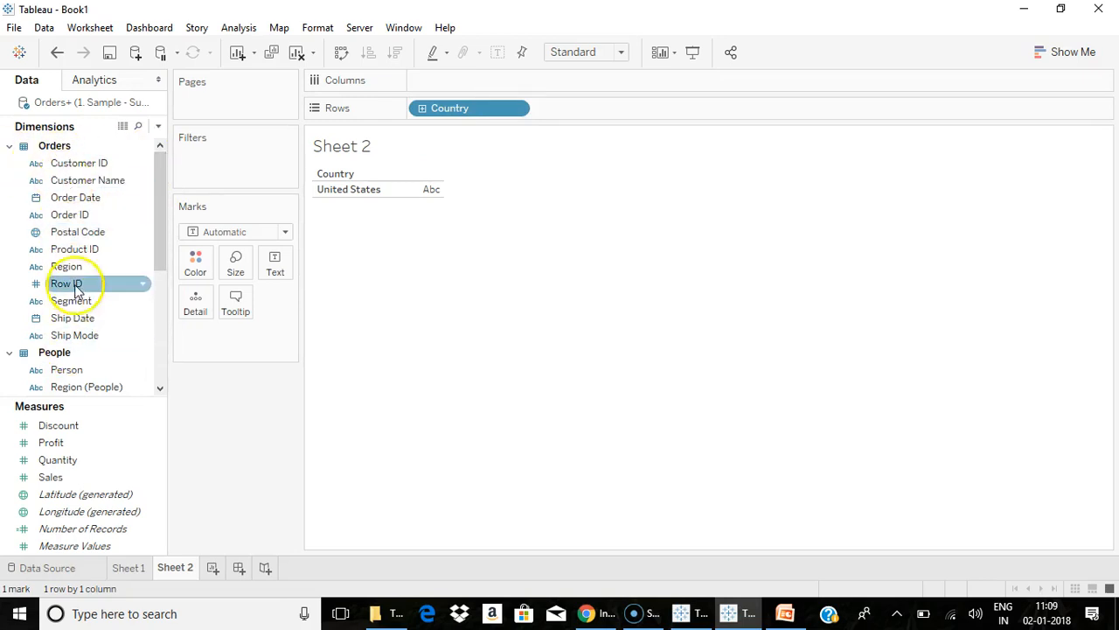
pyautogui.click(158, 128)
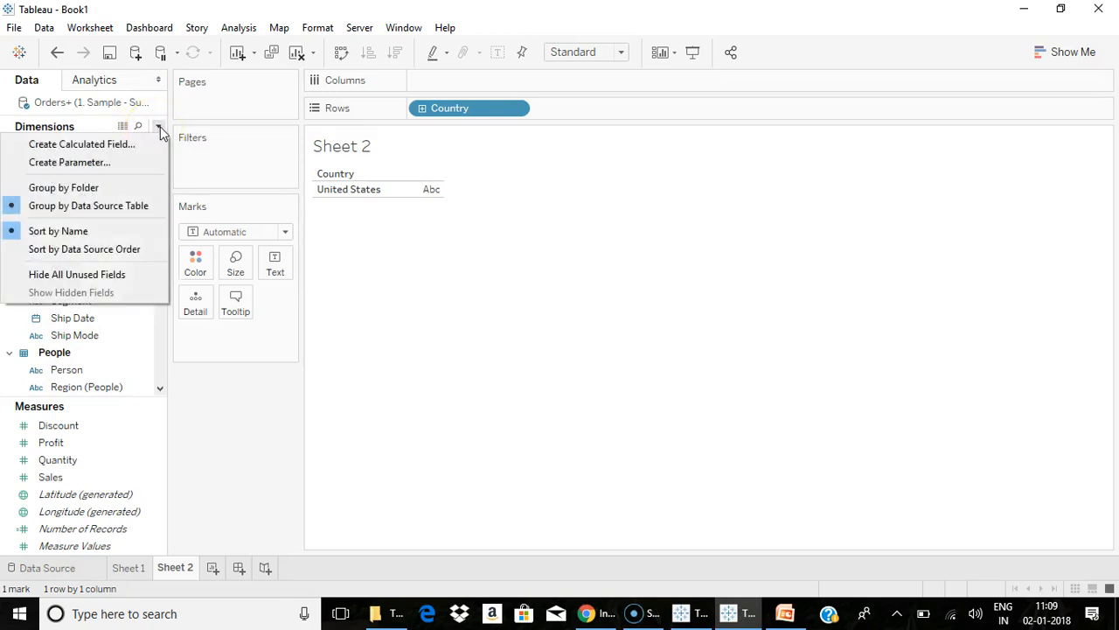
pyautogui.click(122, 191)
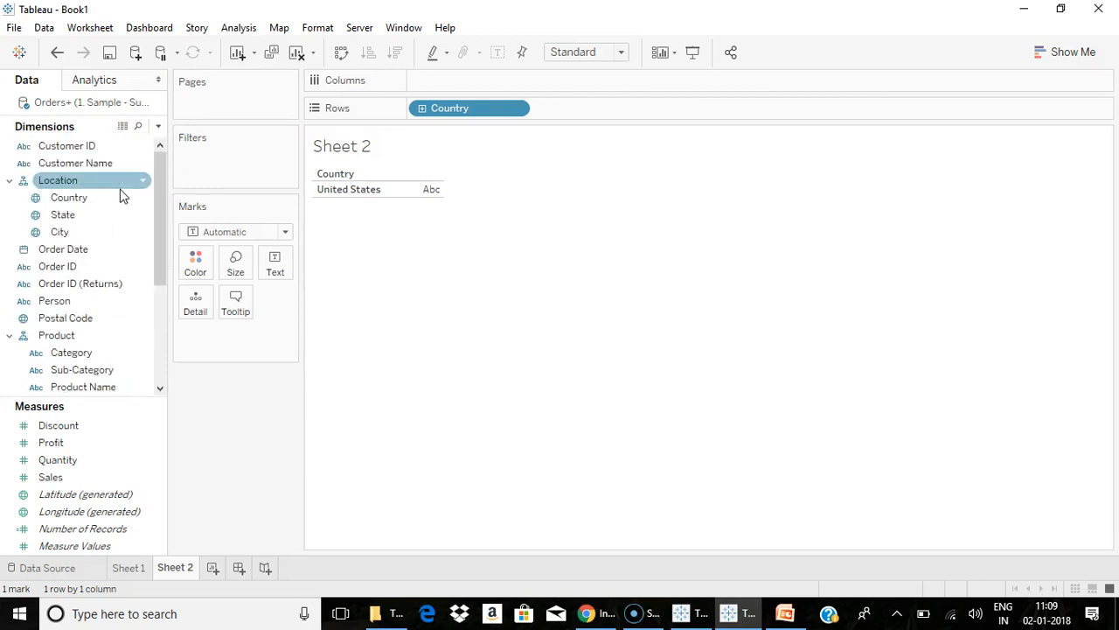
# Create a folder named "Customer Details" from the Customer Name dimension.
pyautogui.click(144, 163)
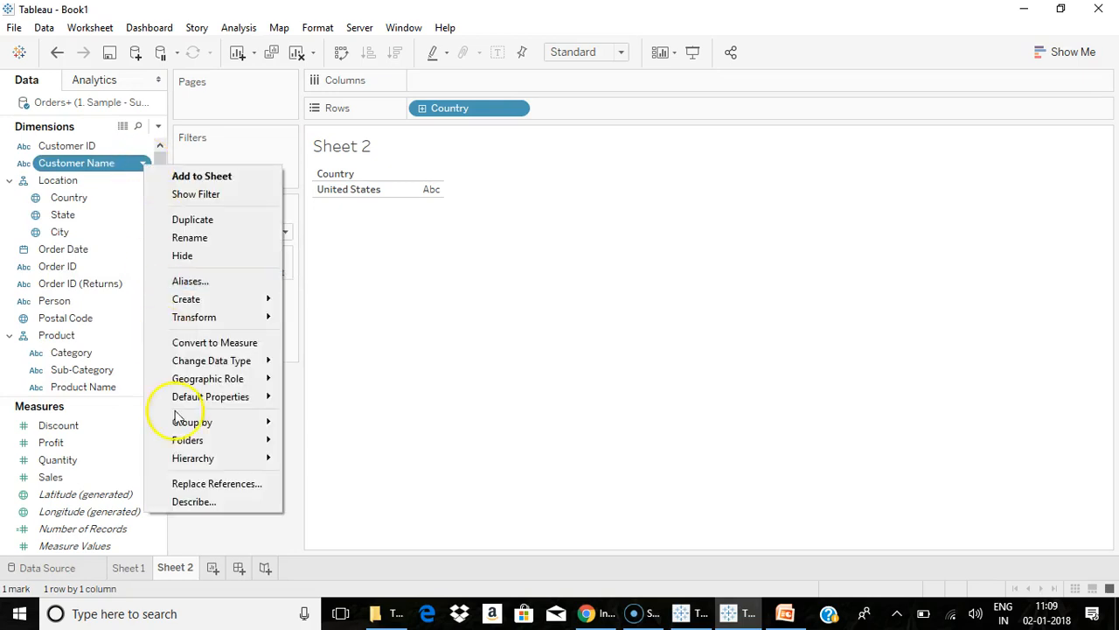
pyautogui.moveTo(199, 443)
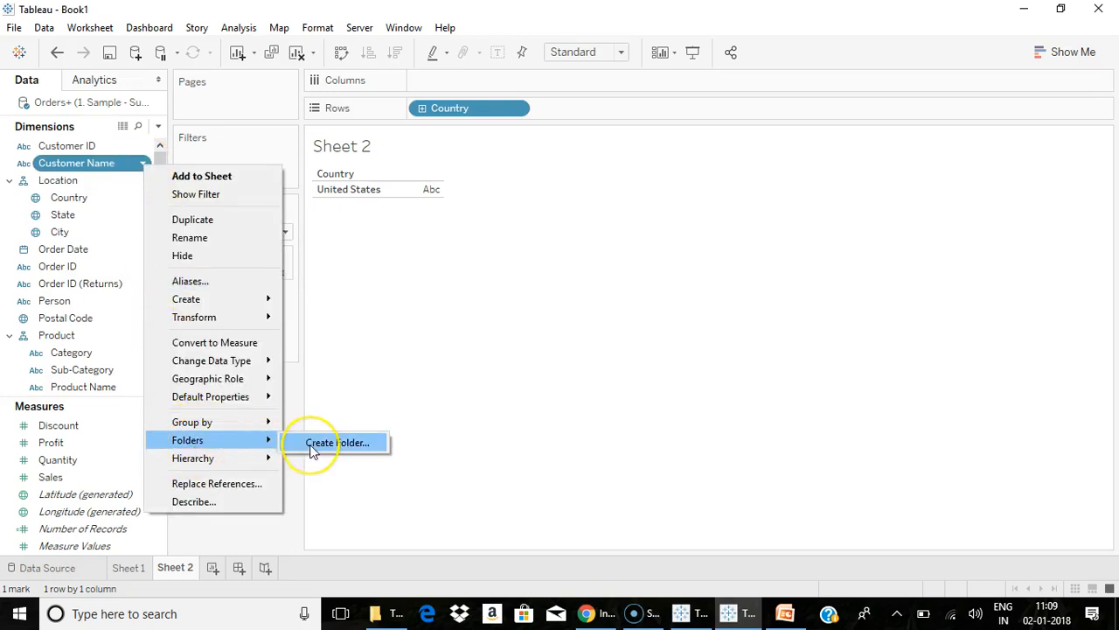
pyautogui.click(338, 442)
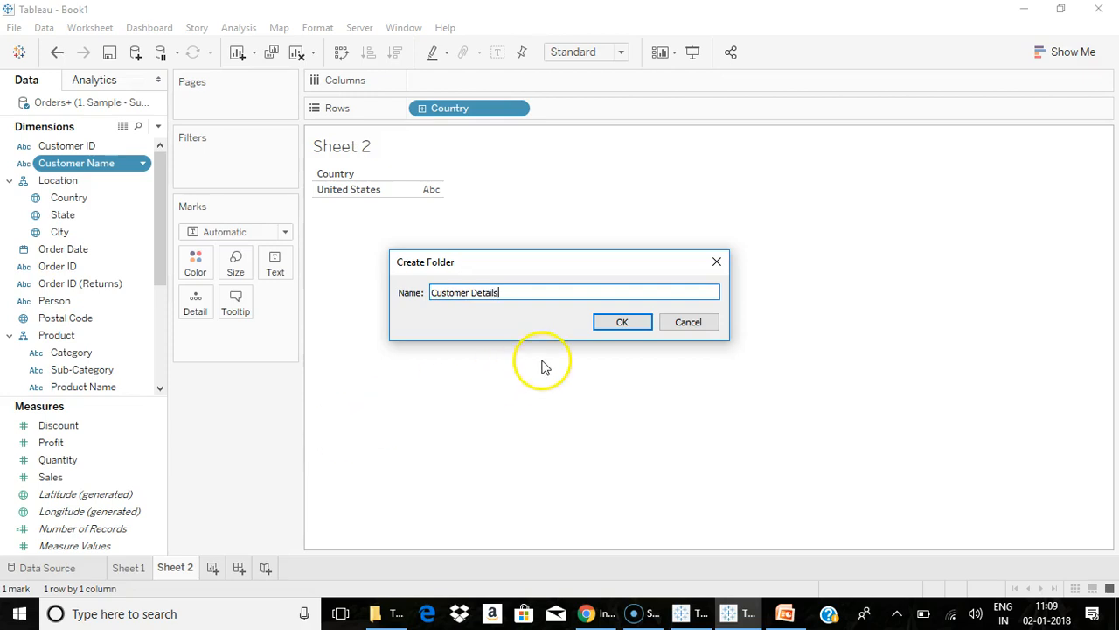
pyautogui.click(608, 331)
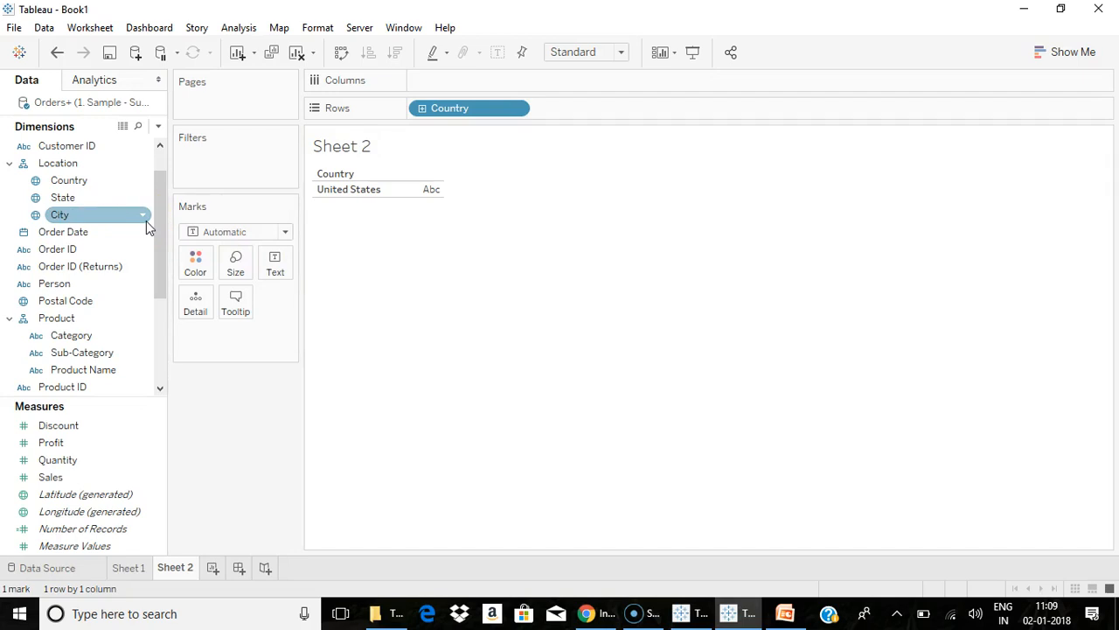
# Move the Customer ID dimension into the Customer Details folder.
pyautogui.moveTo(156, 223); pyautogui.dragTo(166, 347)
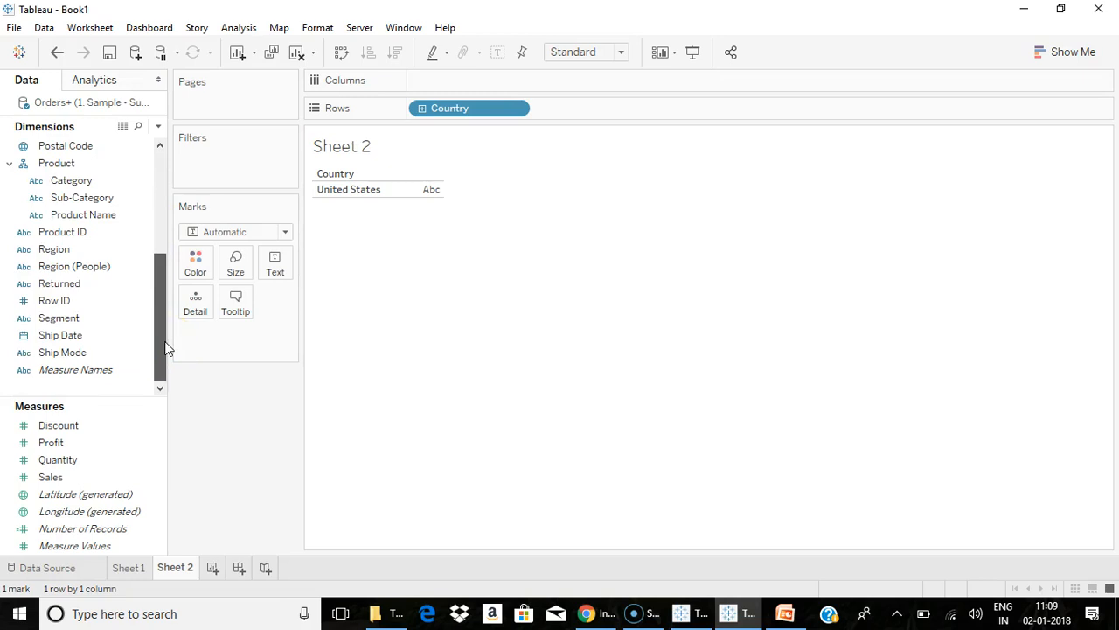
pyautogui.moveTo(165, 341); pyautogui.dragTo(166, 166)
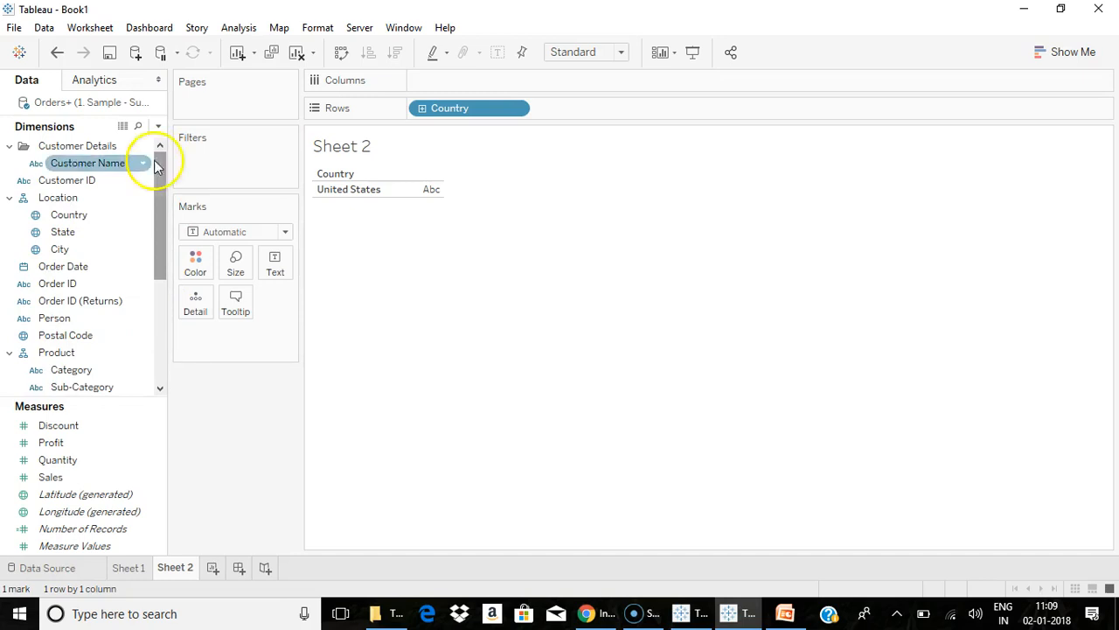
pyautogui.click(76, 180)
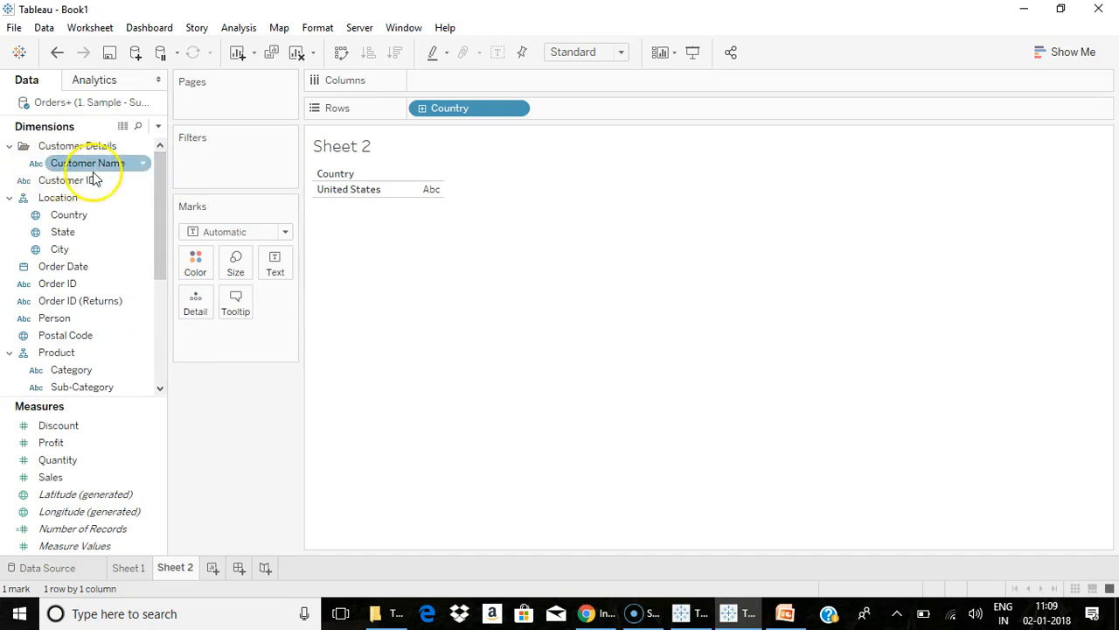
pyautogui.moveTo(50, 181); pyautogui.dragTo(93, 166)
# Add the Segment dimension to the Customer Details folder.
pyautogui.moveTo(158, 232); pyautogui.dragTo(157, 369)
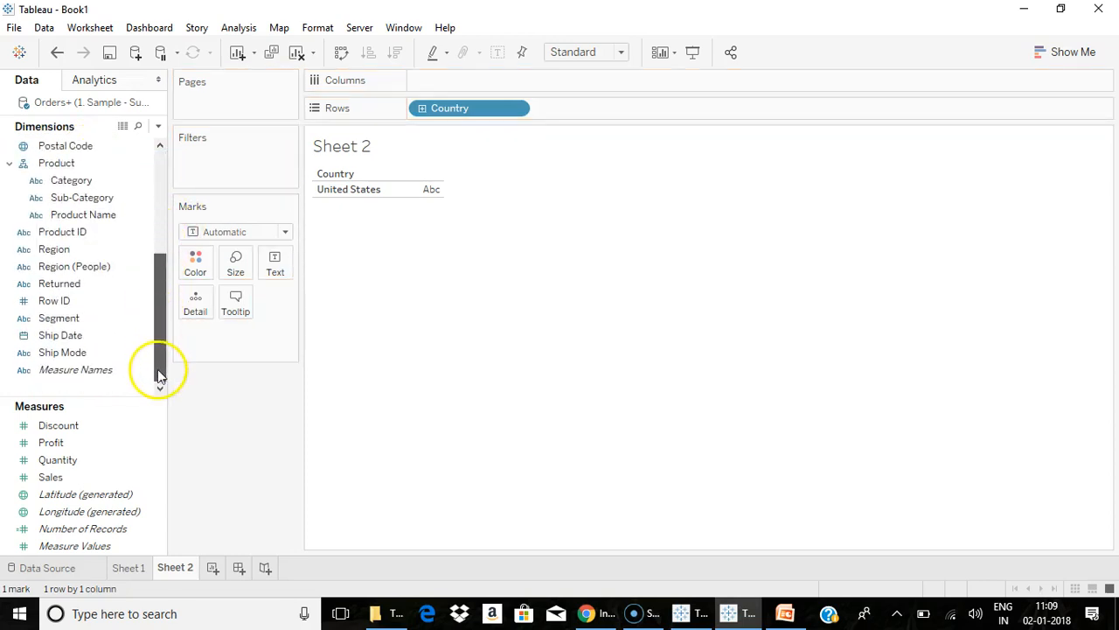
pyautogui.click(143, 319)
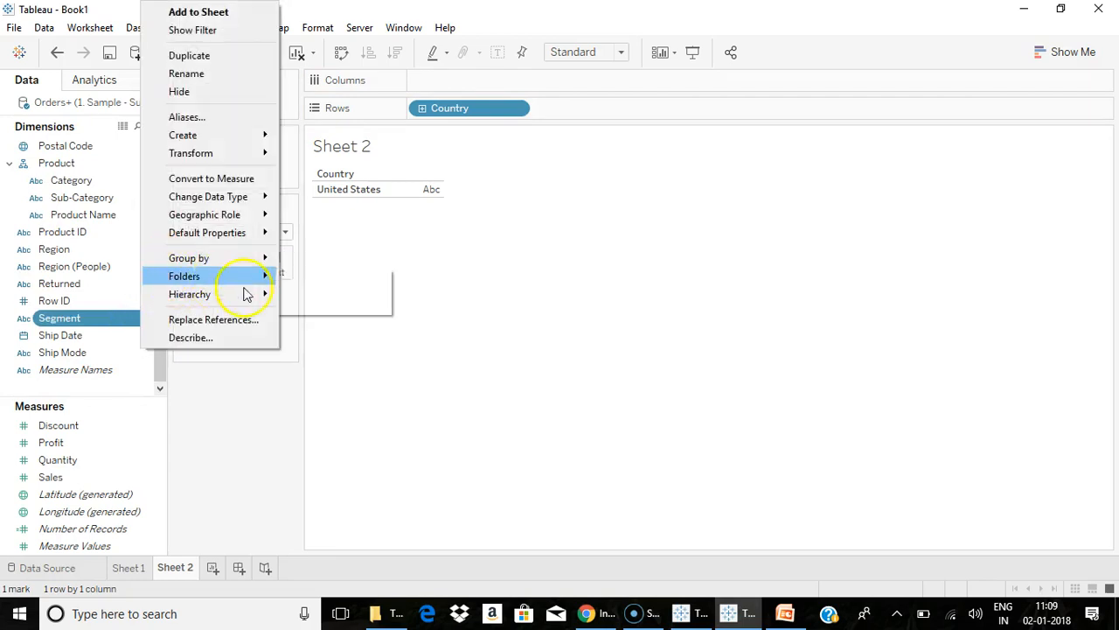
pyautogui.moveTo(245, 278)
pyautogui.moveTo(353, 280)
pyautogui.click(418, 285)
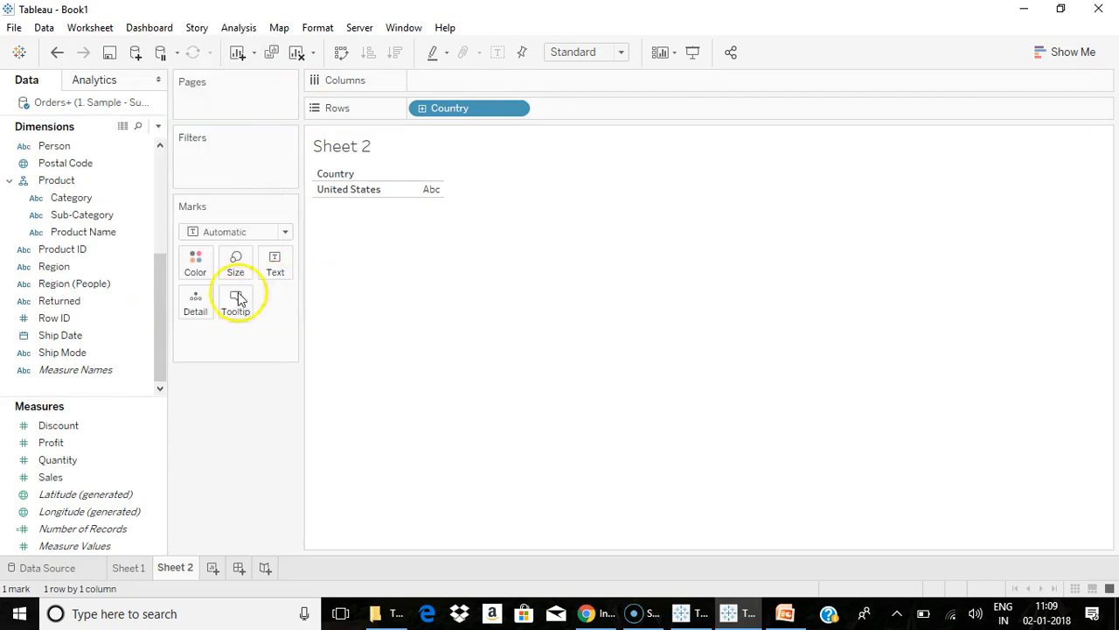
pyautogui.moveTo(161, 346); pyautogui.dragTo(39, 129)
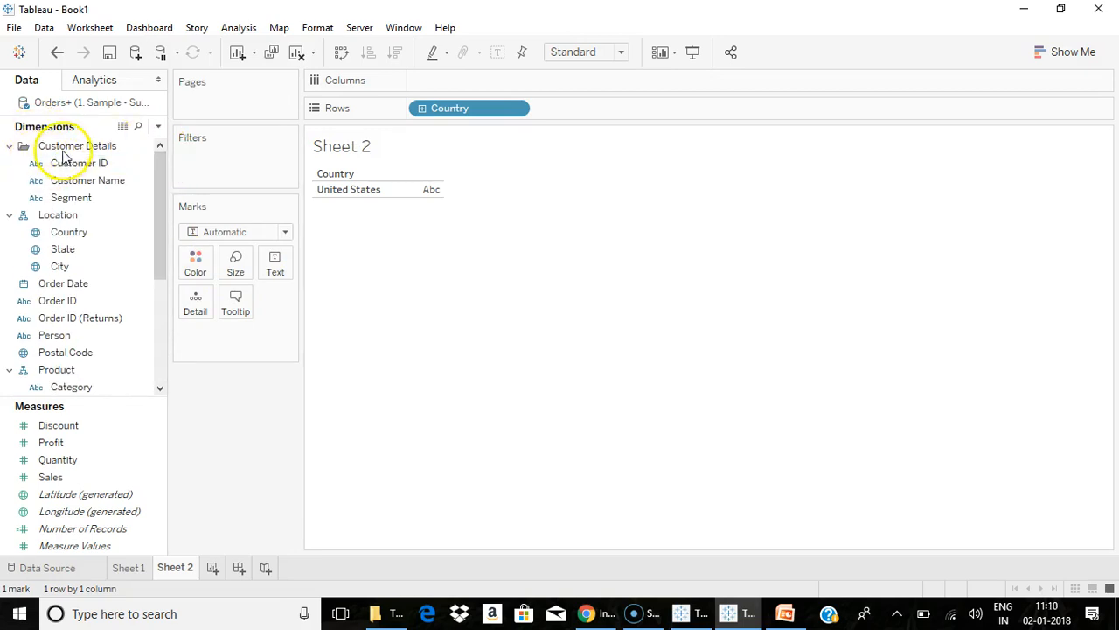
pyautogui.click(70, 145)
pyautogui.moveTo(158, 205)
pyautogui.mouseDown()
pyautogui.moveTo(145, 338)
pyautogui.moveTo(158, 195)
pyautogui.mouseUp()
pyautogui.click(39, 441)
pyautogui.scroll(1, 160, 367)
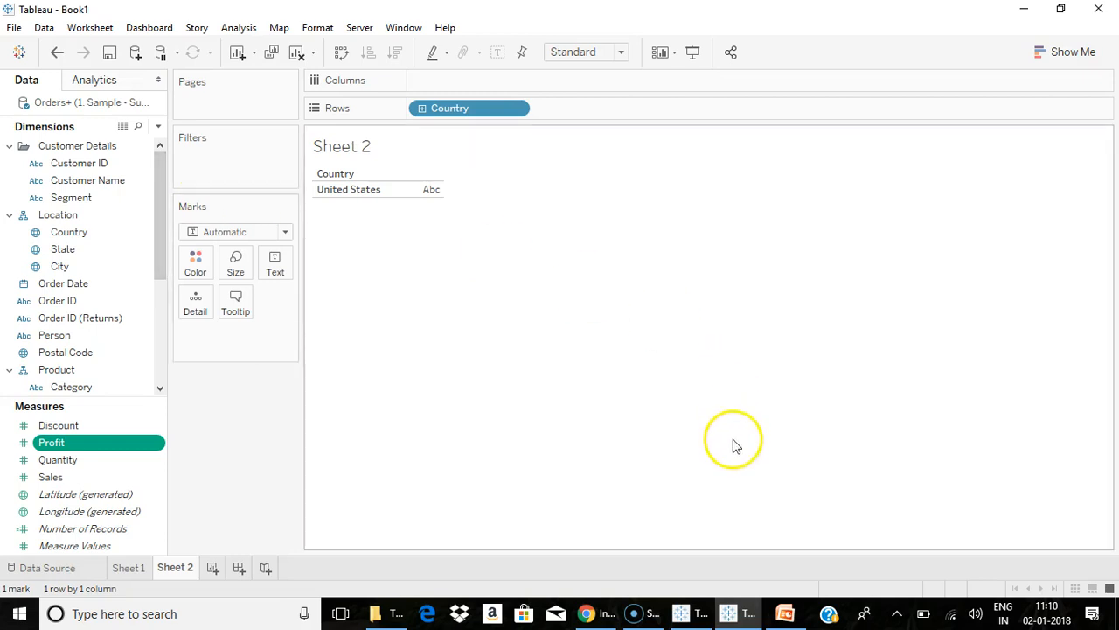
# Switch to the Sorting & Filtering presentation in PowerPoint and show the Sorting slide.
pyautogui.click(781, 615)
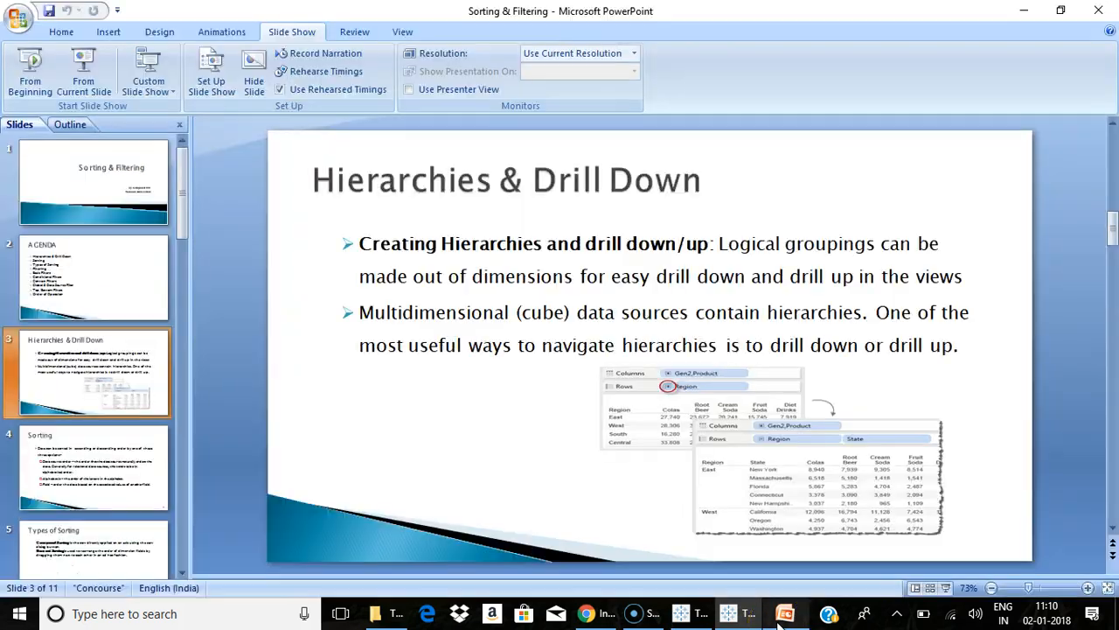
pyautogui.click(83, 446)
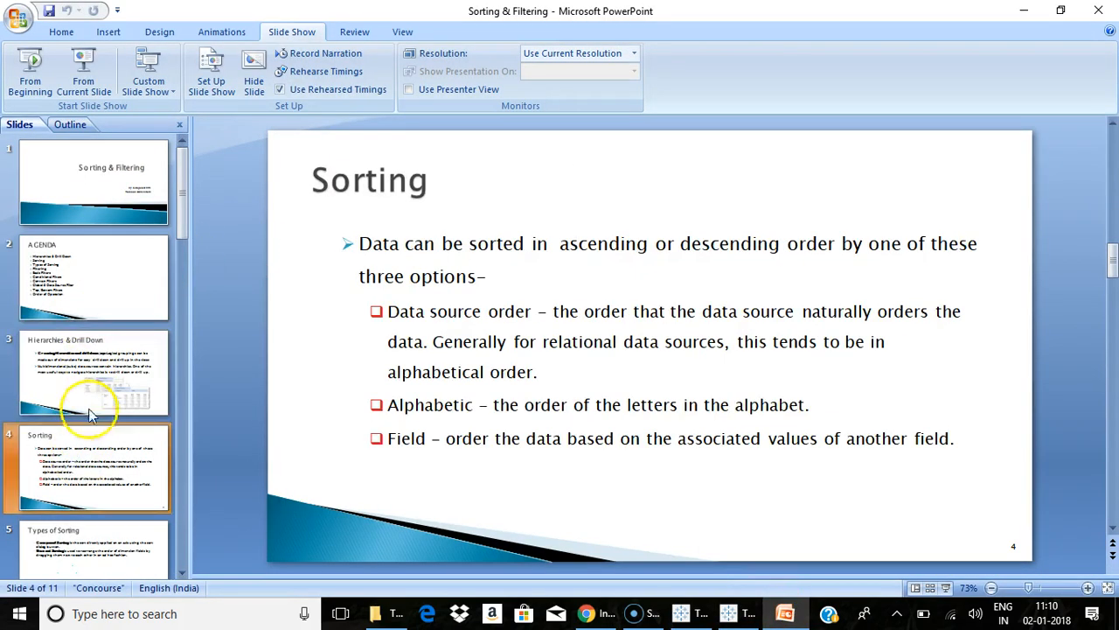
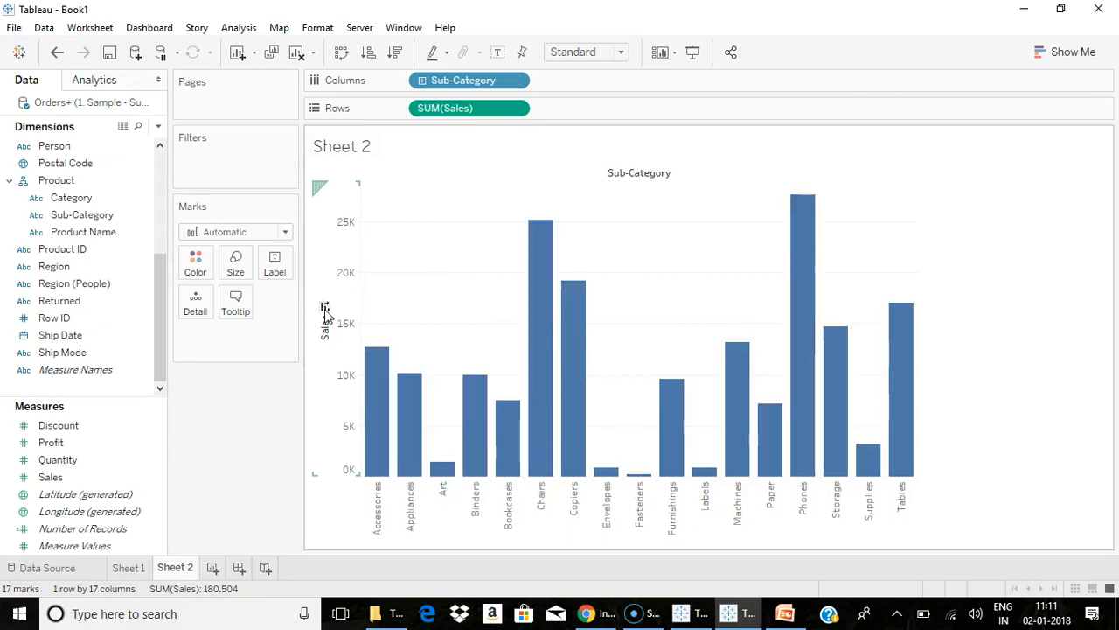
# Sort the Sub-Category bars on Sheet 2 in descending order of Sales.
pyautogui.click(368, 52)
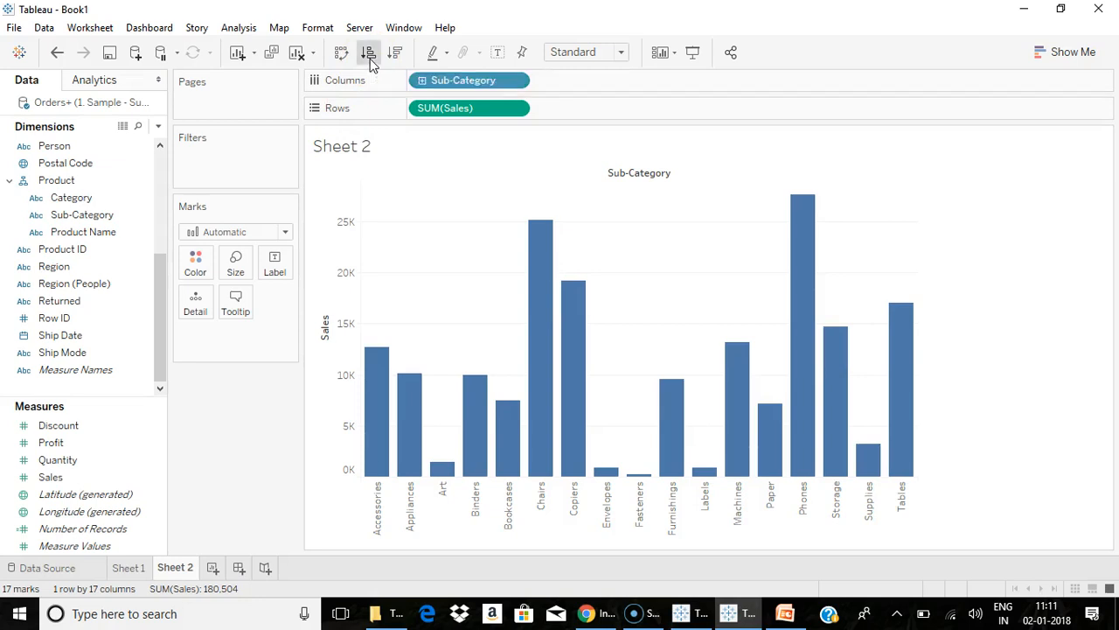
pyautogui.click(400, 53)
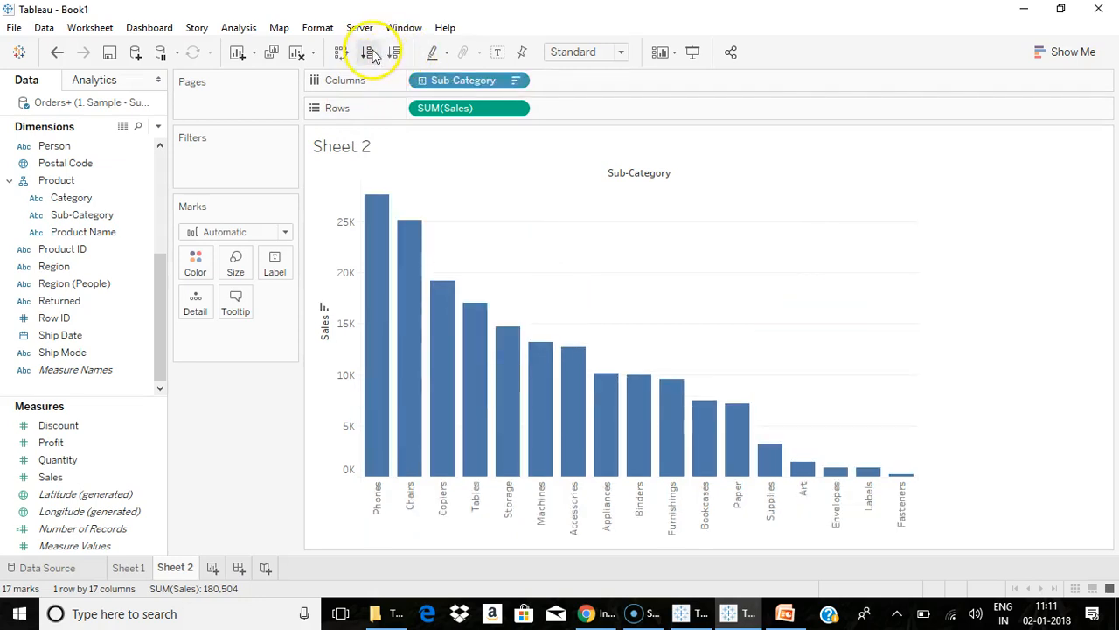
# Sort the Sub-Category bars in ascending order of Sales and clear the sort from the Sales axis.
pyautogui.click(369, 53)
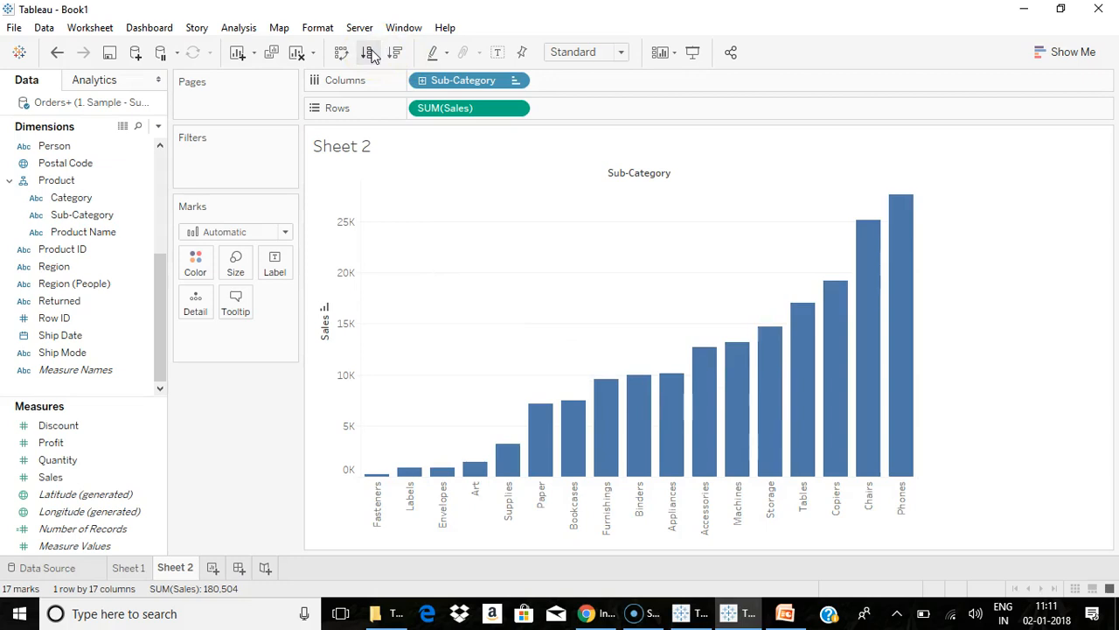
pyautogui.click(323, 309)
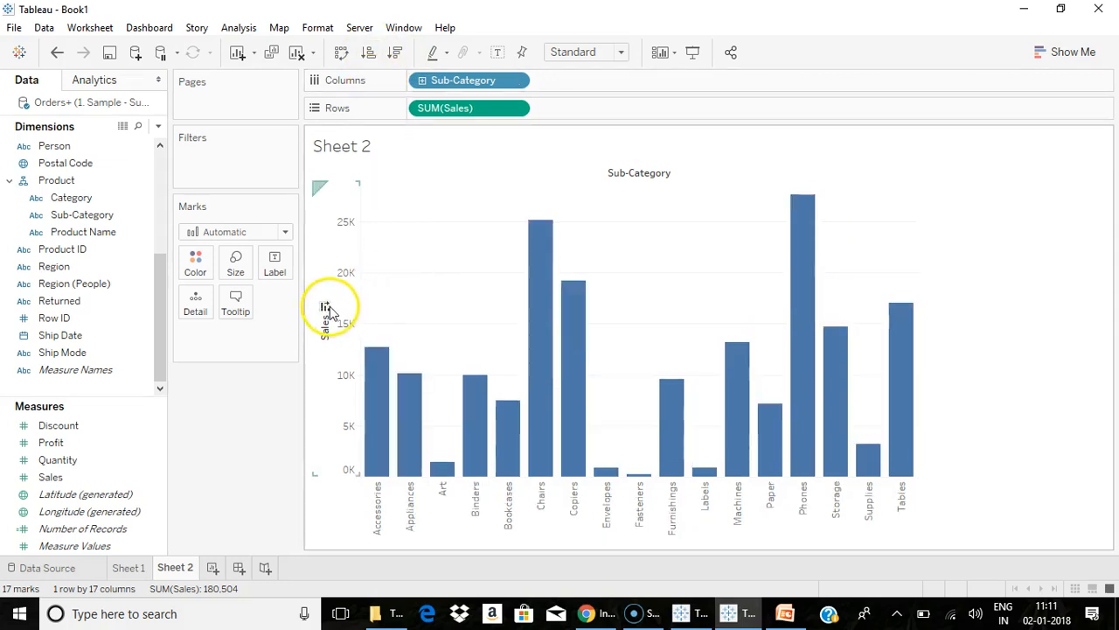
# Sort Sub-Category in descending order by the Profit field with the Average aggregation.
pyautogui.click(516, 82)
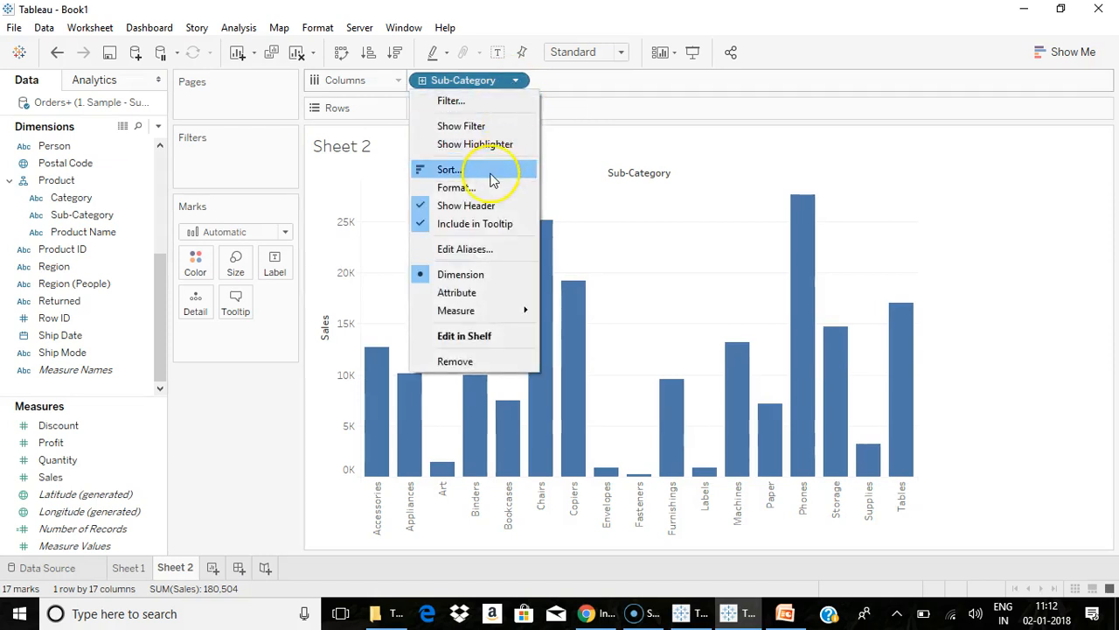
pyautogui.click(490, 174)
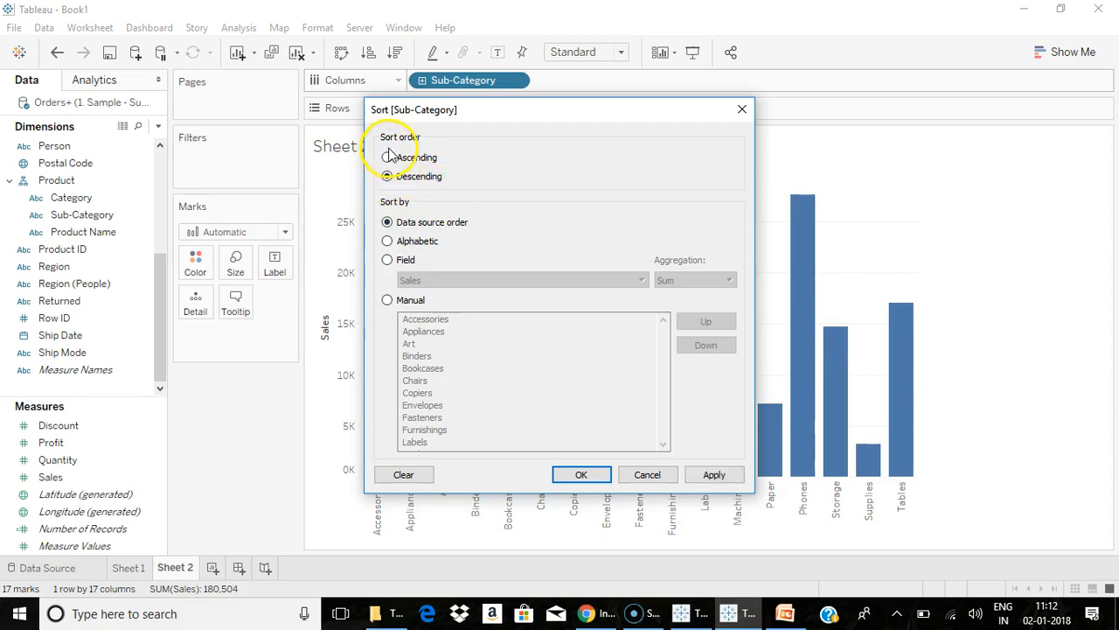
pyautogui.click(387, 260)
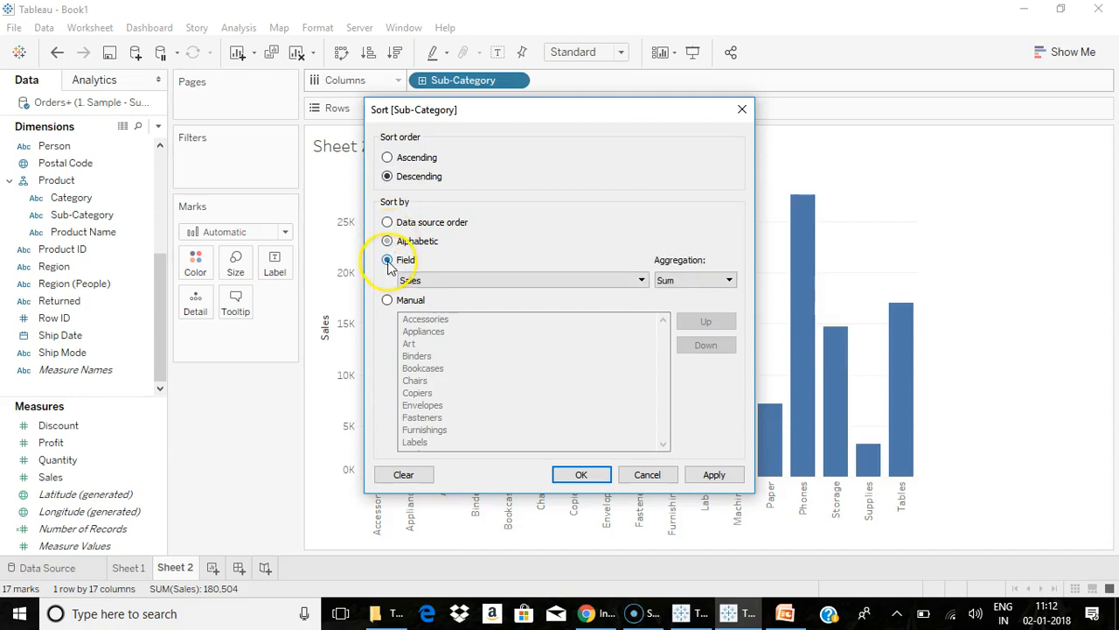
pyautogui.click(550, 280)
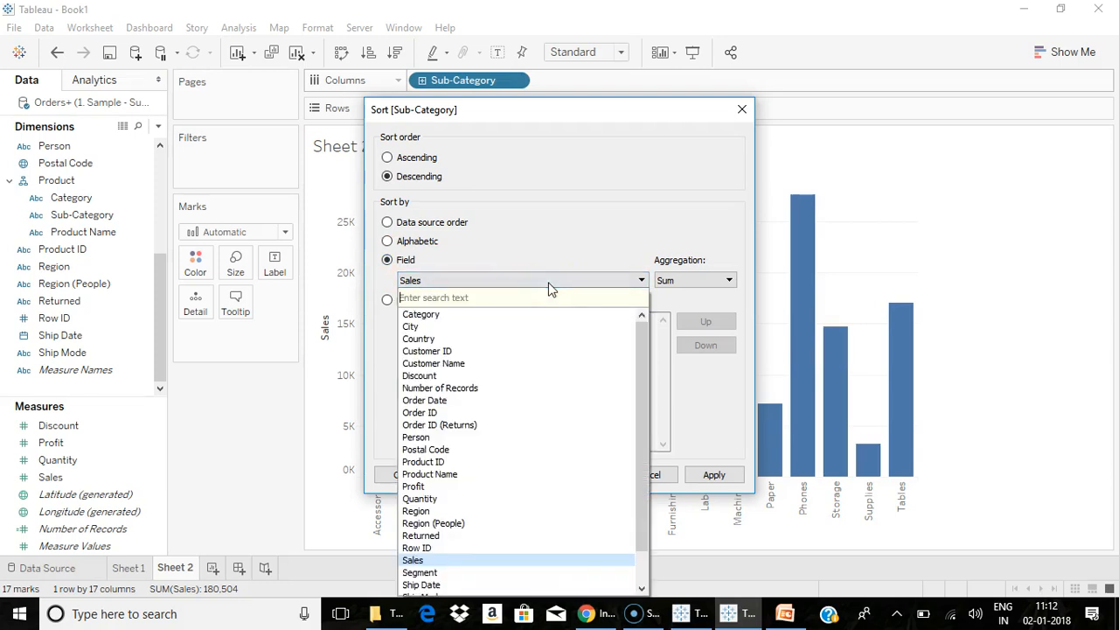
pyautogui.click(662, 102)
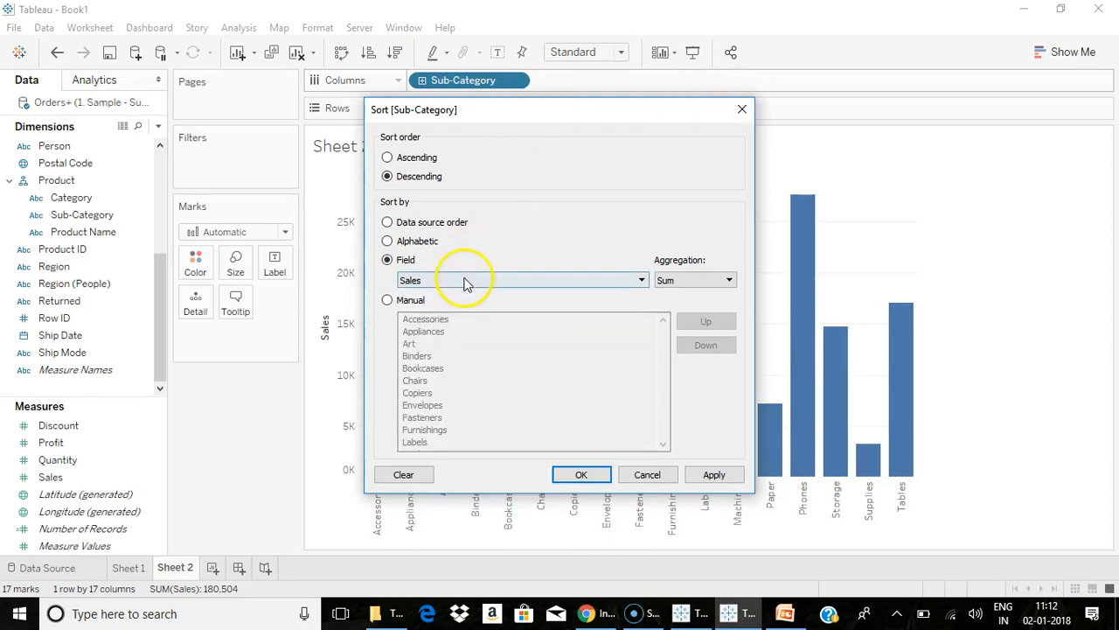
pyautogui.moveTo(590, 116); pyautogui.dragTo(864, 127)
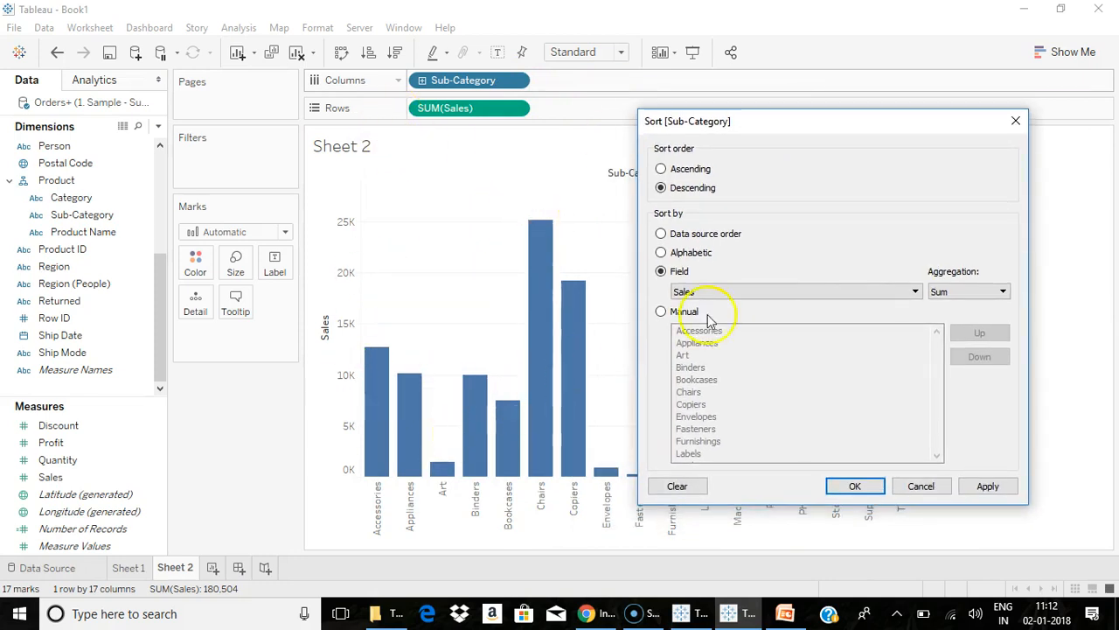
pyautogui.click(756, 292)
pyautogui.click(698, 498)
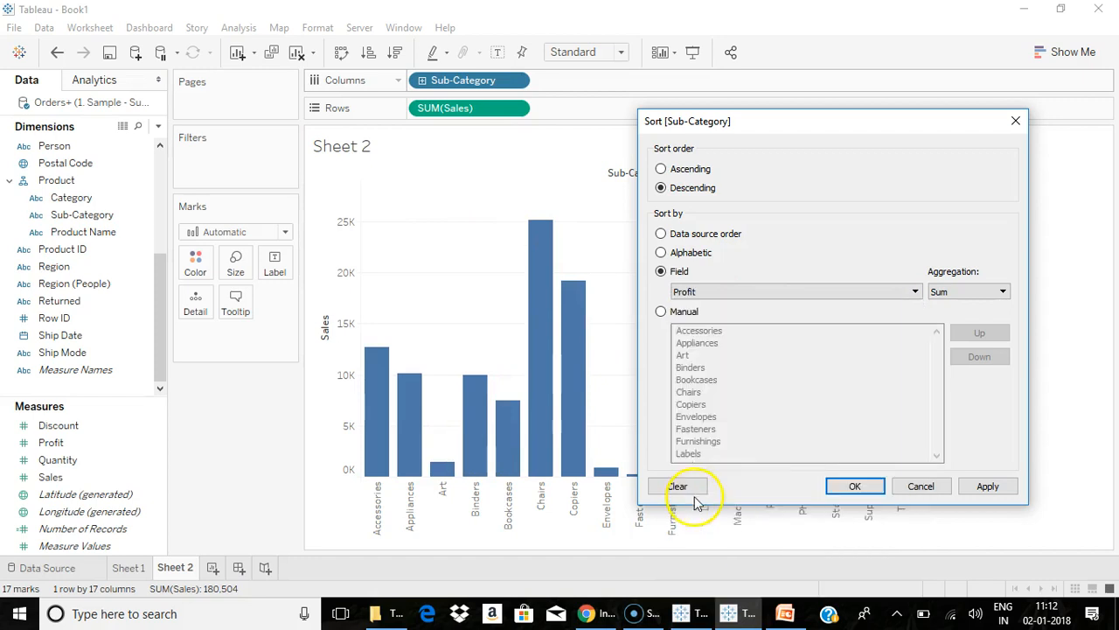
pyautogui.click(982, 292)
pyautogui.click(937, 320)
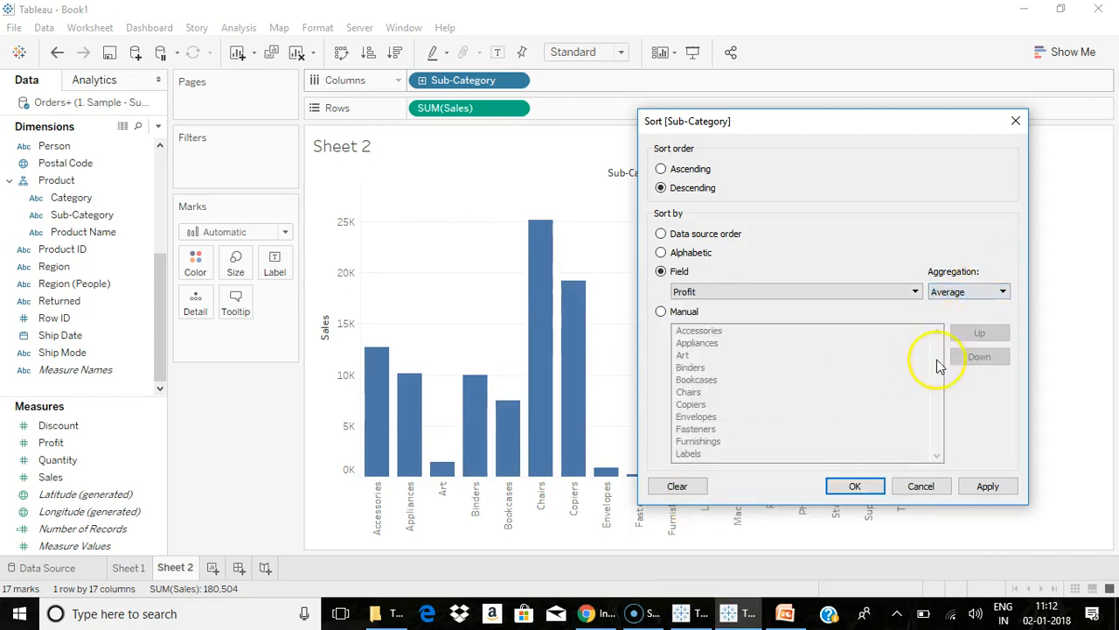
pyautogui.click(854, 486)
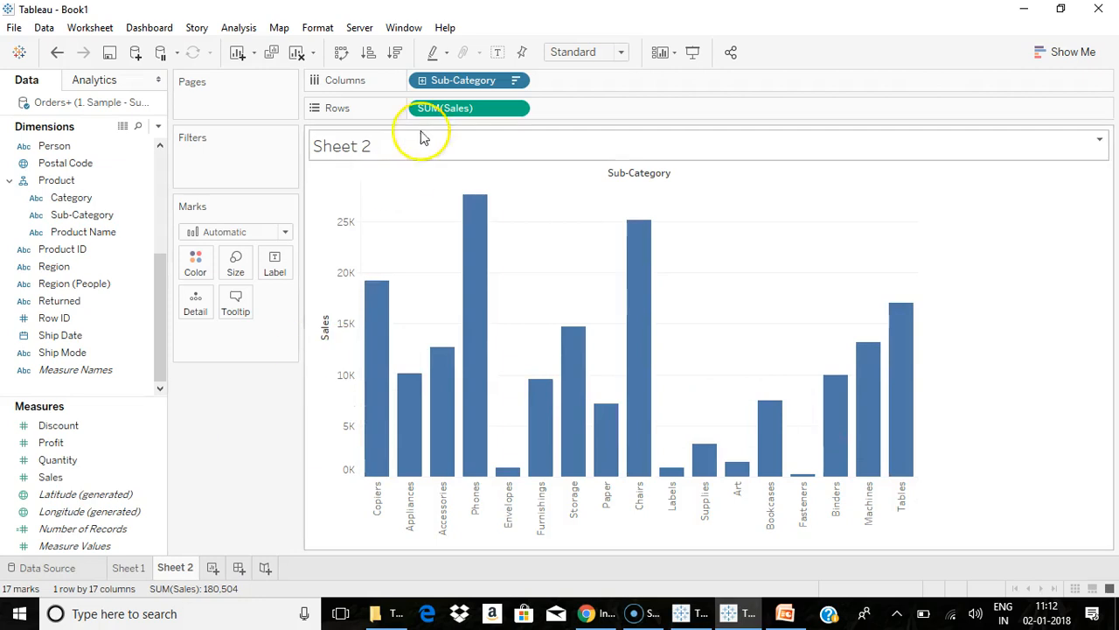
# Clear the field-based sort from Sub-Category on Sheet 2.
pyautogui.click(516, 81)
pyautogui.click(472, 188)
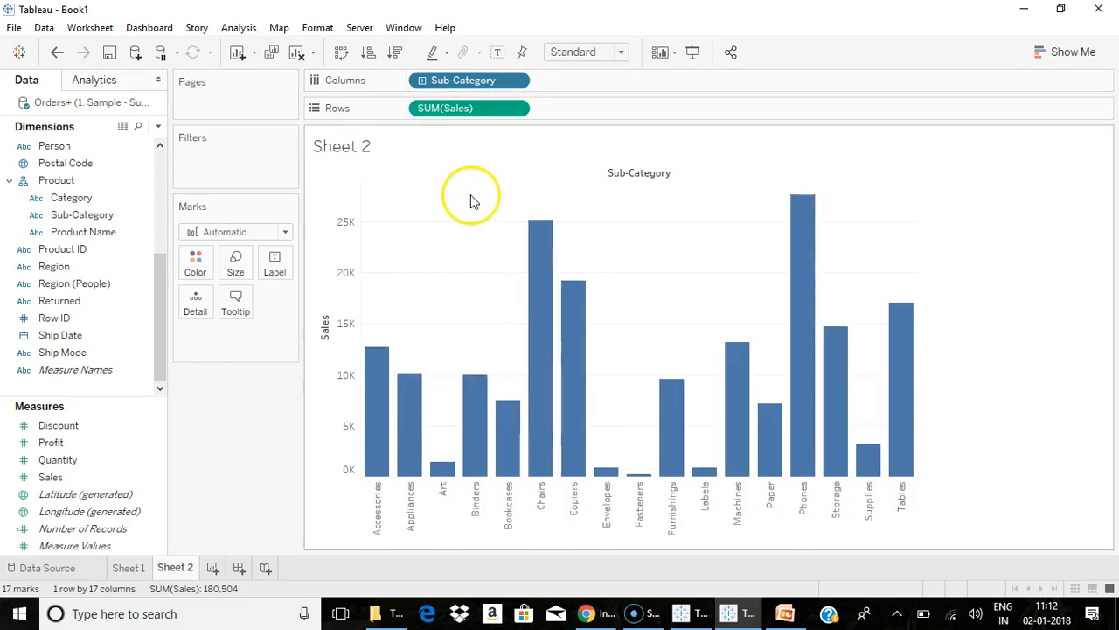
# Create a new worksheet with Order Date by year as columns and the sum of Profit as rows.
pyautogui.click(212, 569)
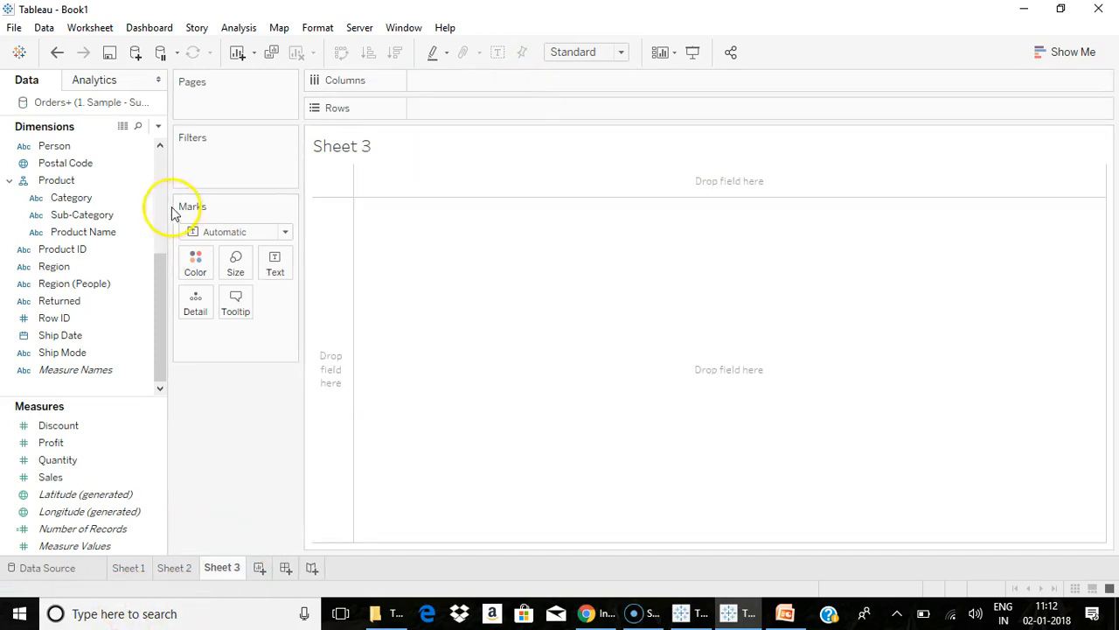
pyautogui.moveTo(155, 279); pyautogui.dragTo(172, 220)
pyautogui.moveTo(70, 233); pyautogui.dragTo(445, 85)
pyautogui.moveTo(51, 443); pyautogui.dragTo(507, 117)
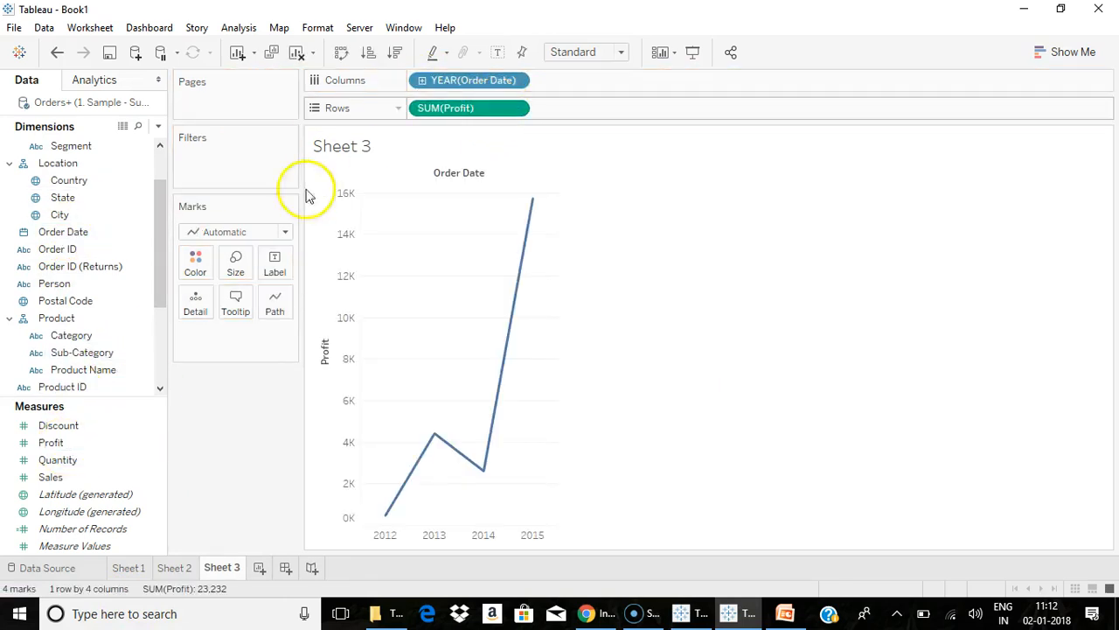
# Sort the Order Date years manually in the order 2015, 2013, 2014, 2012.
pyautogui.click(516, 80)
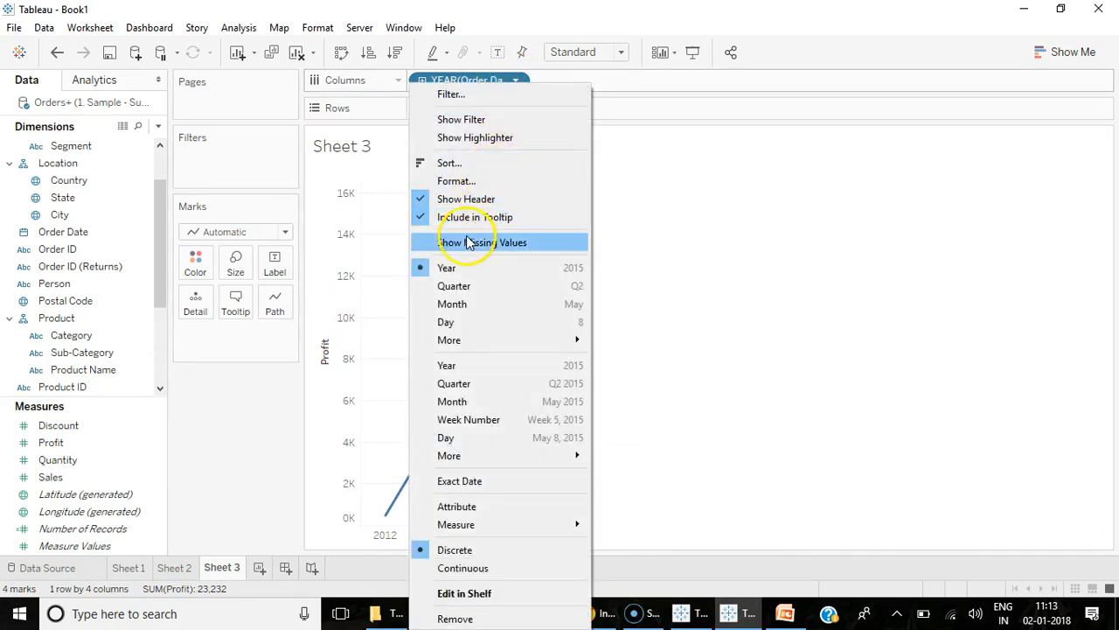
pyautogui.click(455, 163)
pyautogui.click(388, 300)
pyautogui.click(414, 320)
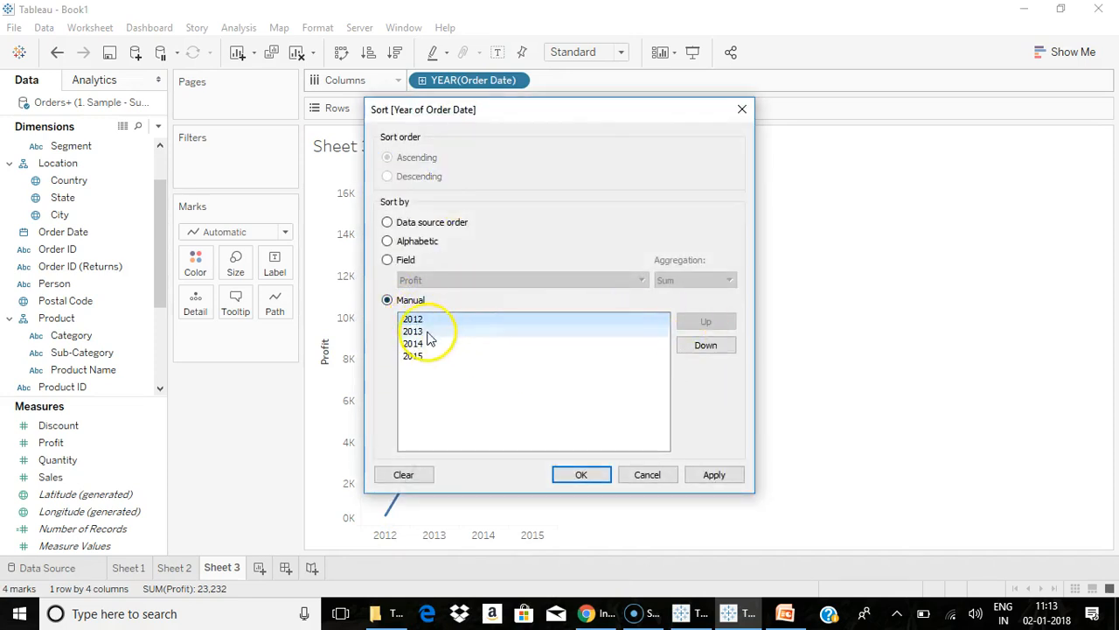
pyautogui.click(705, 346)
pyautogui.click(705, 345)
pyautogui.click(448, 356)
pyautogui.click(695, 324)
pyautogui.click(697, 324)
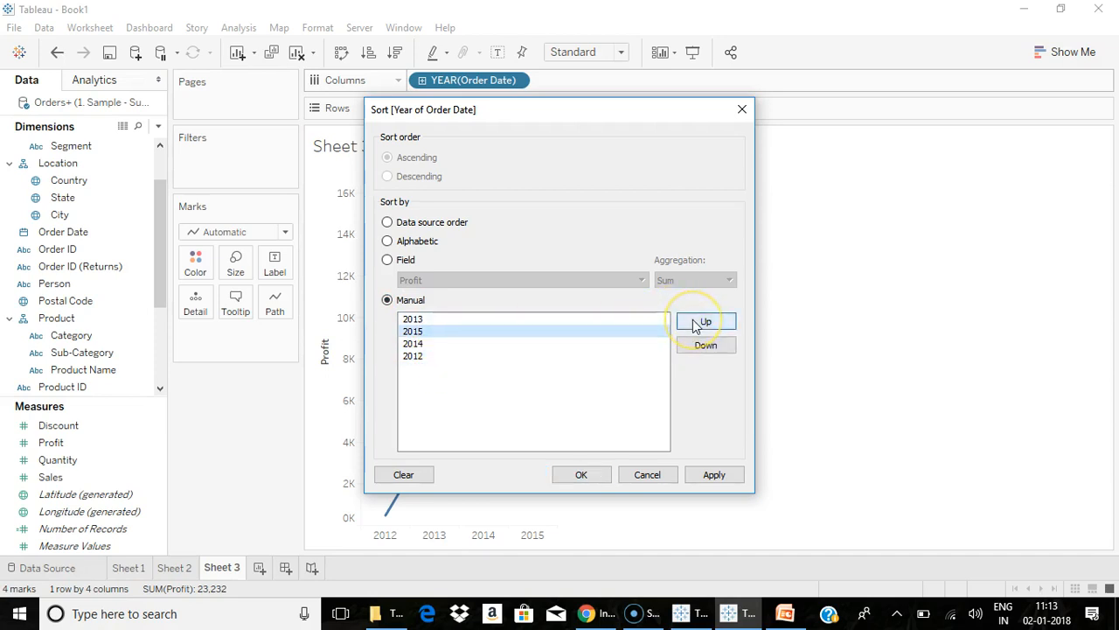
pyautogui.click(697, 323)
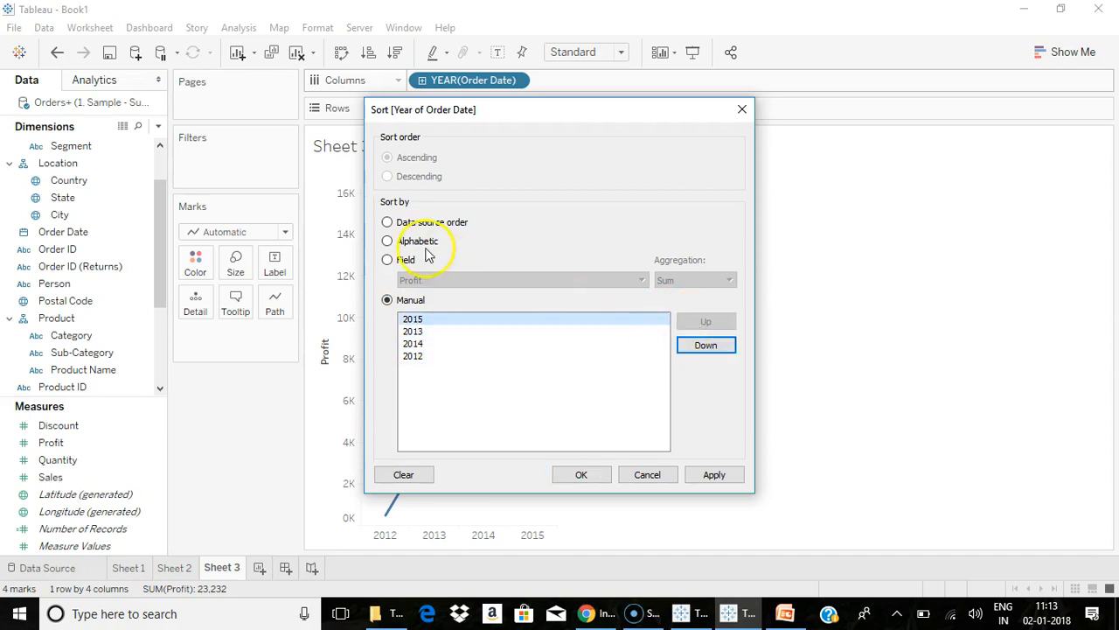
pyautogui.click(581, 476)
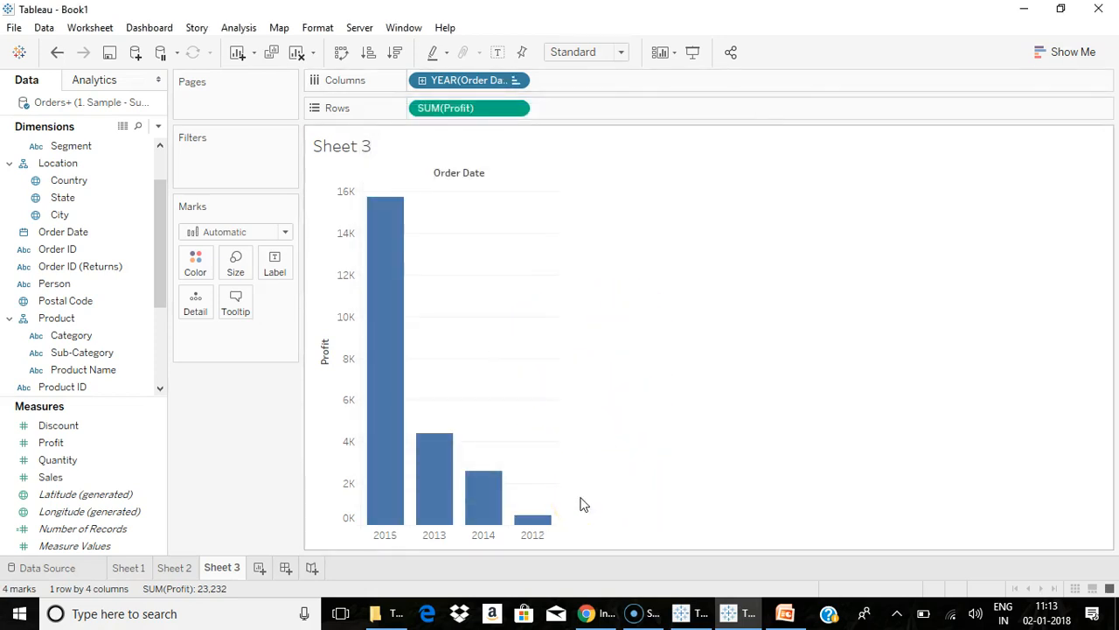
# Create a new worksheet with Category and Sub-Category as columns and the sum of Sales as rows.
pyautogui.click(260, 567)
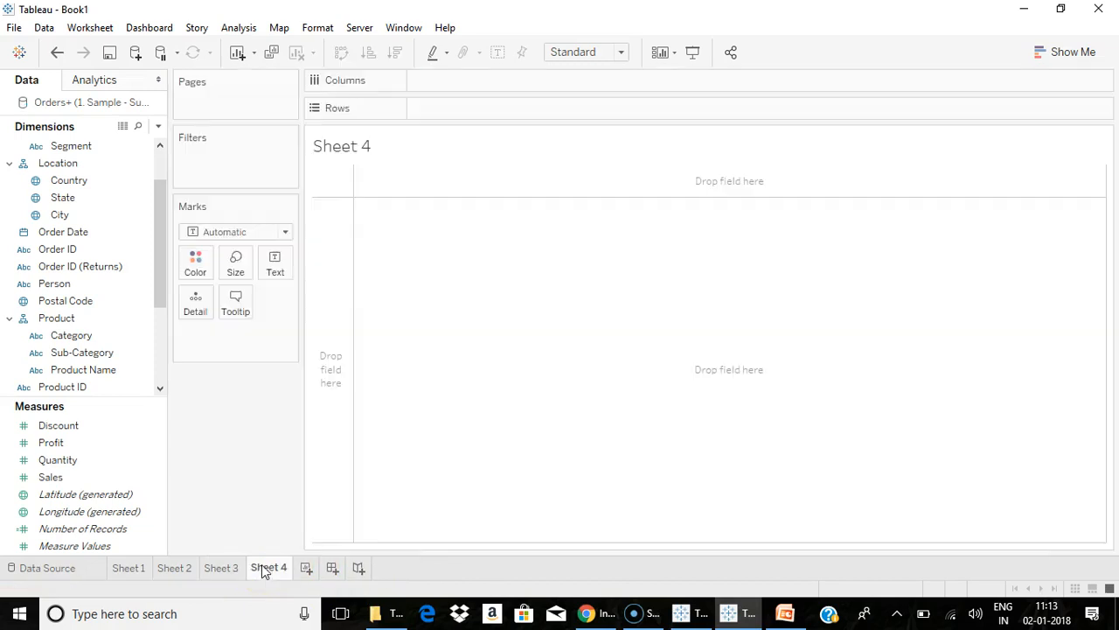
pyautogui.moveTo(160, 251); pyautogui.dragTo(161, 156)
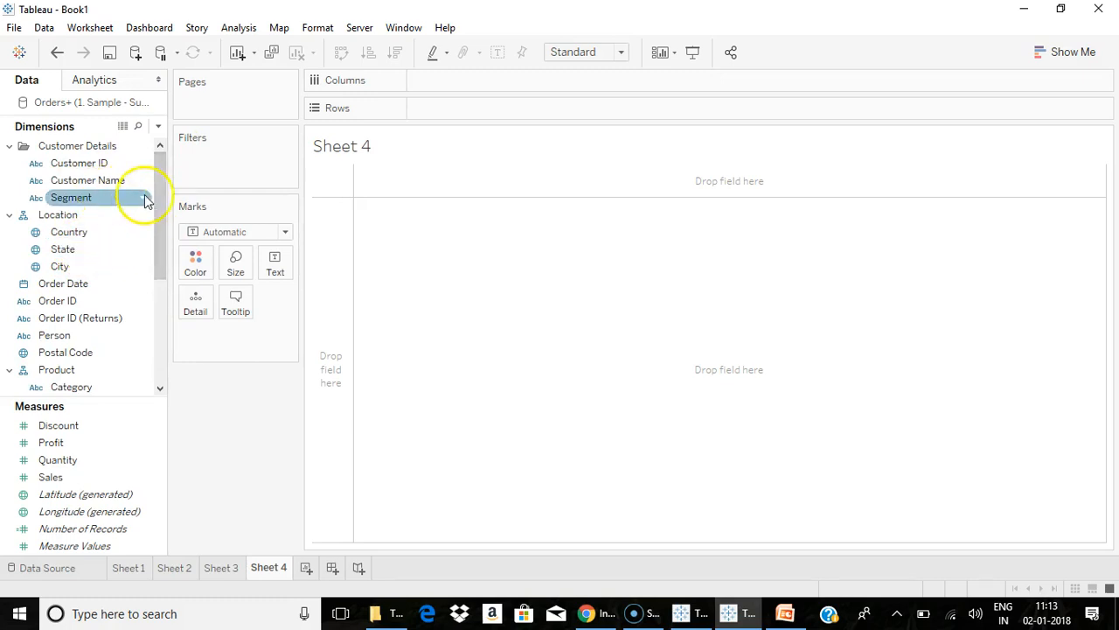
pyautogui.moveTo(155, 224); pyautogui.dragTo(165, 265)
pyautogui.moveTo(98, 292); pyautogui.dragTo(460, 86)
pyautogui.moveTo(87, 320); pyautogui.dragTo(628, 83)
pyautogui.moveTo(82, 477); pyautogui.dragTo(457, 107)
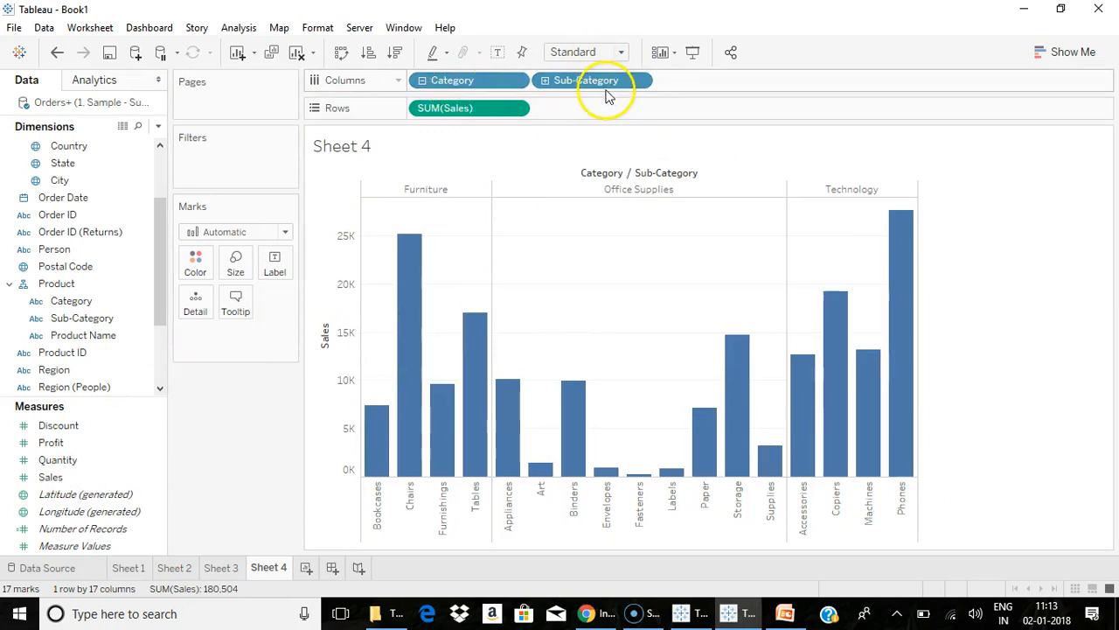
# Highlight the Furniture, Office Supplies and Technology groups in turn to examine the sub-category bars in each.
pyautogui.click(428, 191)
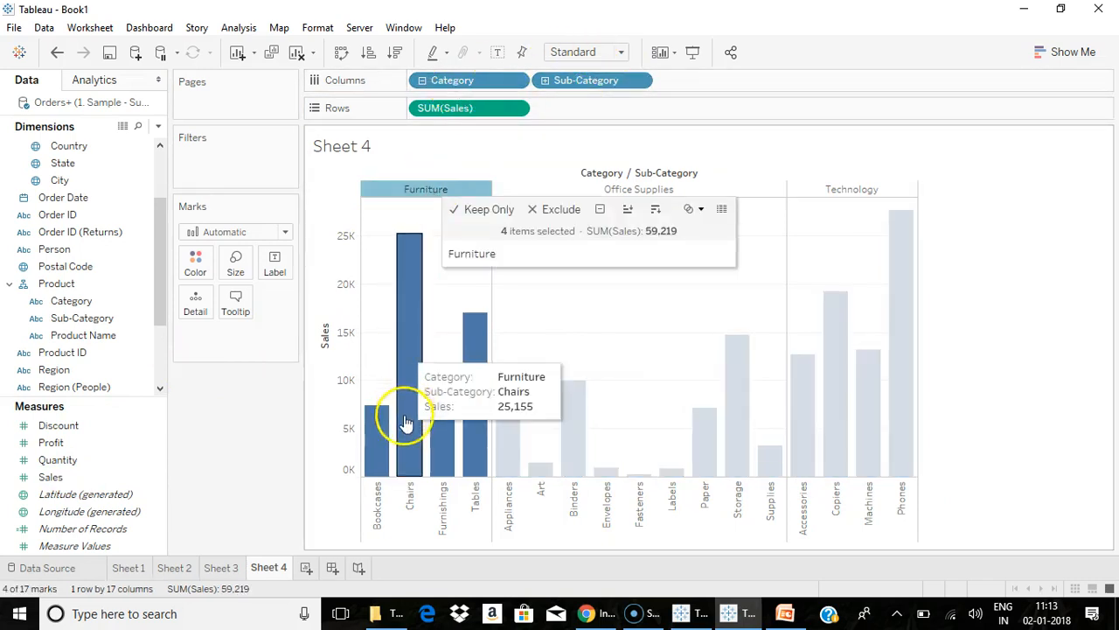
pyautogui.click(519, 187)
pyautogui.click(454, 191)
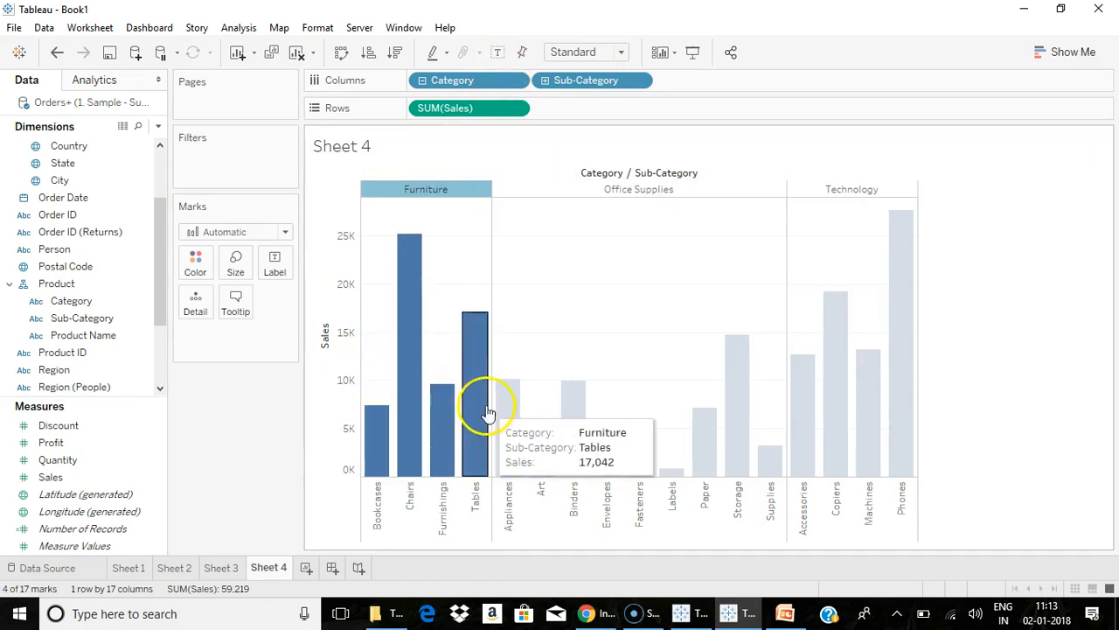
pyautogui.click(558, 190)
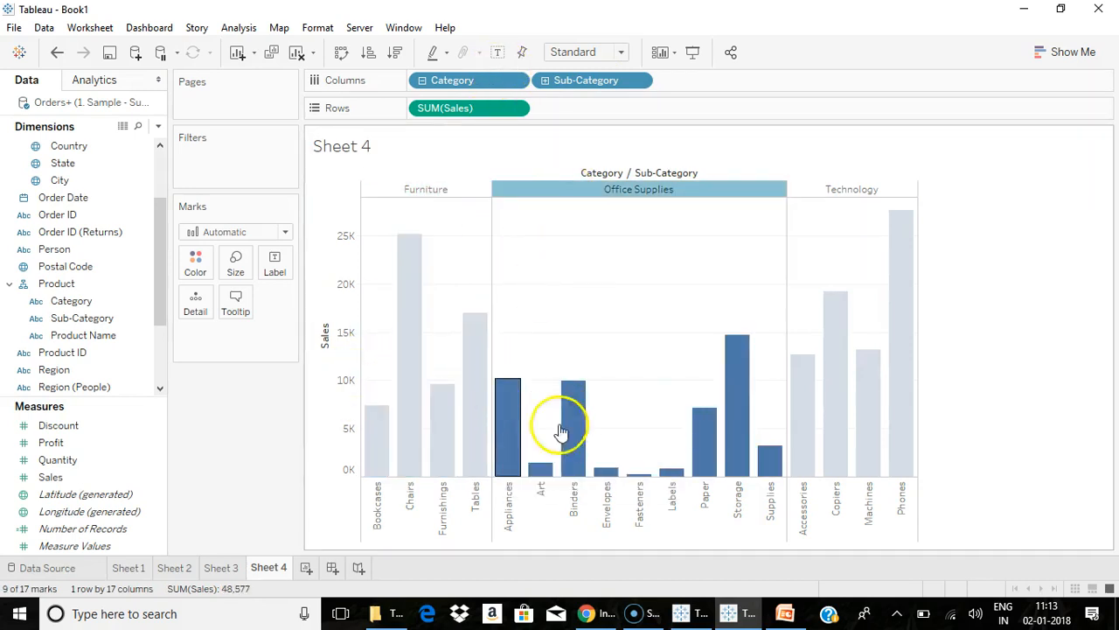
pyautogui.click(797, 189)
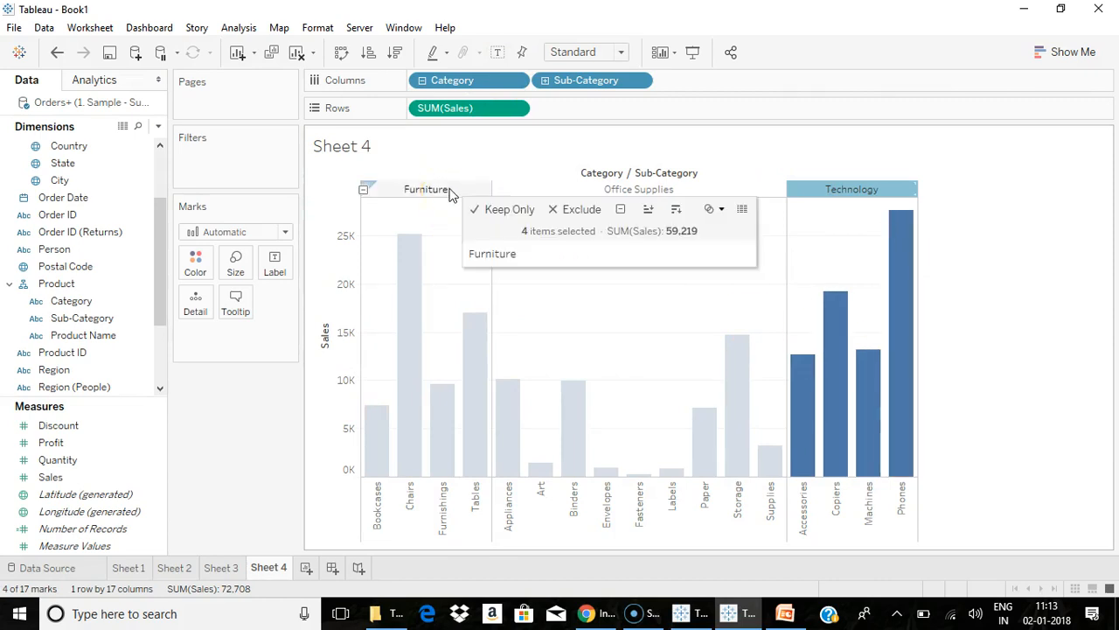
# Sort the Furniture sub-categories ascending and the Office Supplies sub-categories descending by Sales.
pyautogui.click(450, 191)
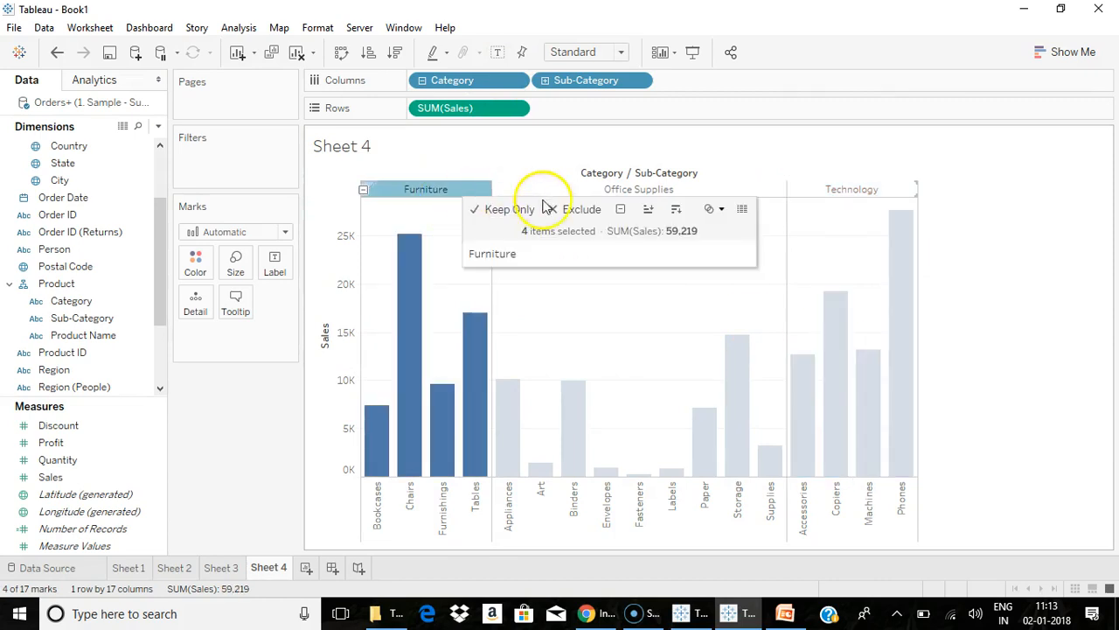
pyautogui.click(648, 209)
pyautogui.click(658, 197)
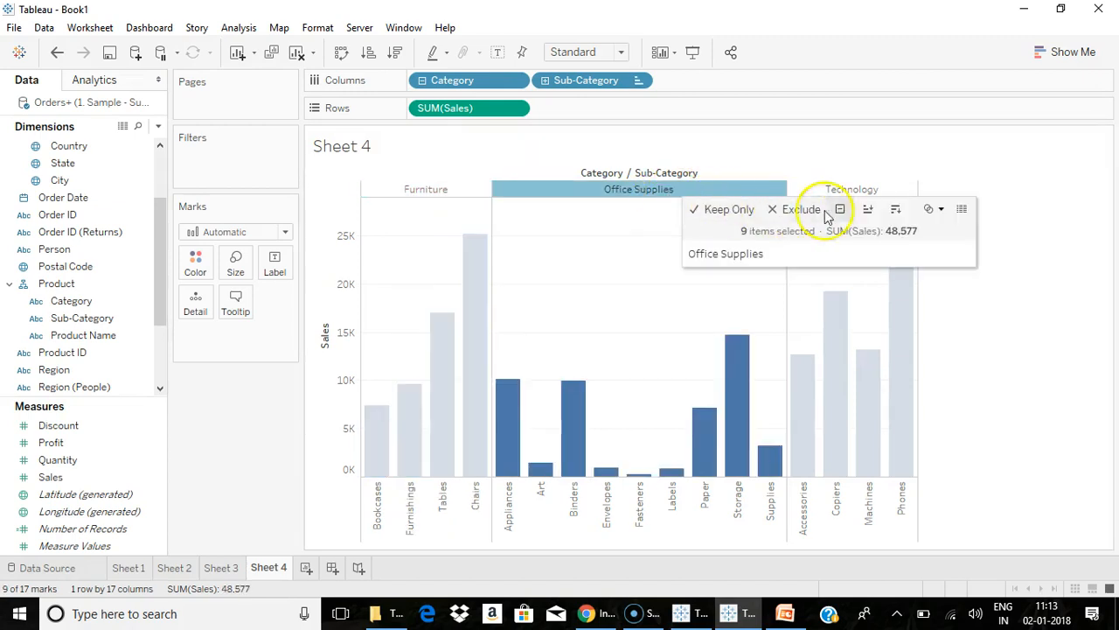
pyautogui.click(891, 212)
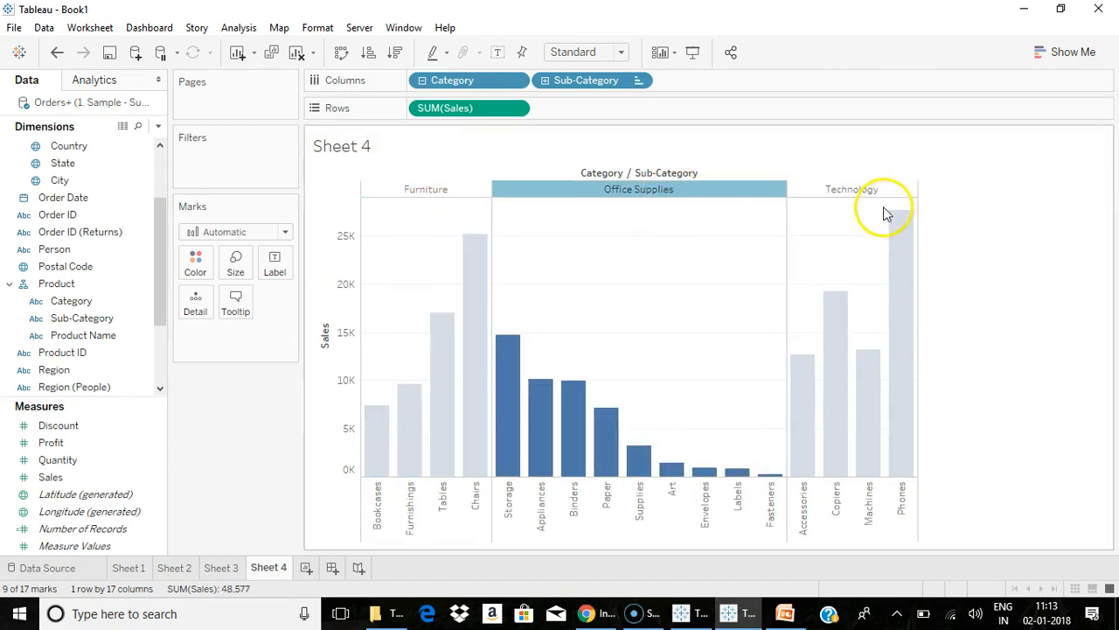
pyautogui.click(1024, 312)
# Review the sort options of the Category field and close them without making changes.
pyautogui.click(515, 80)
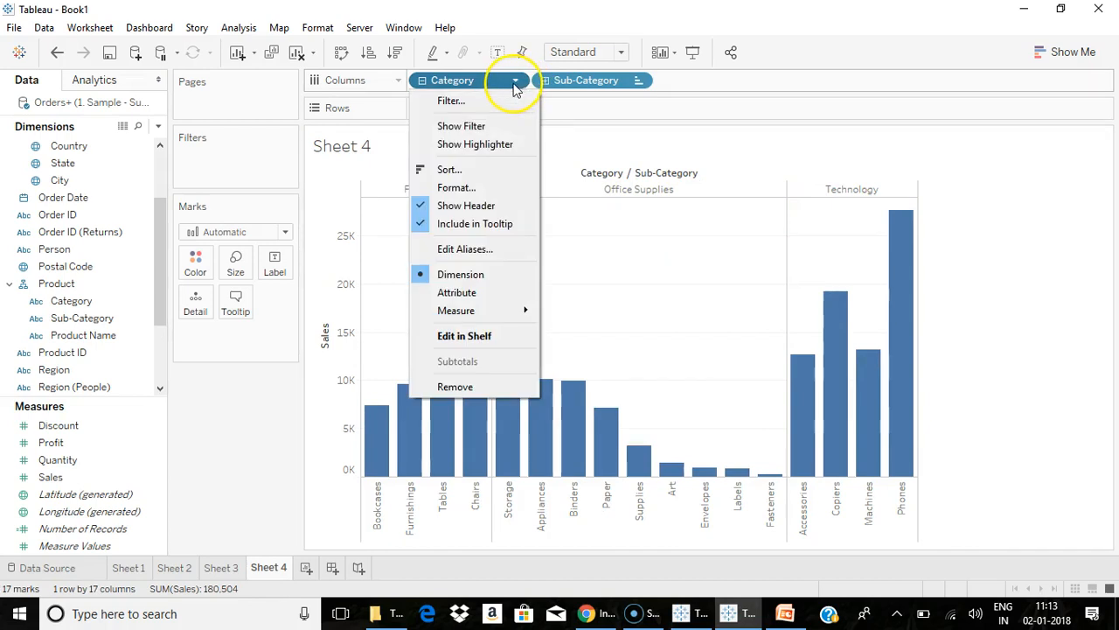
pyautogui.click(450, 170)
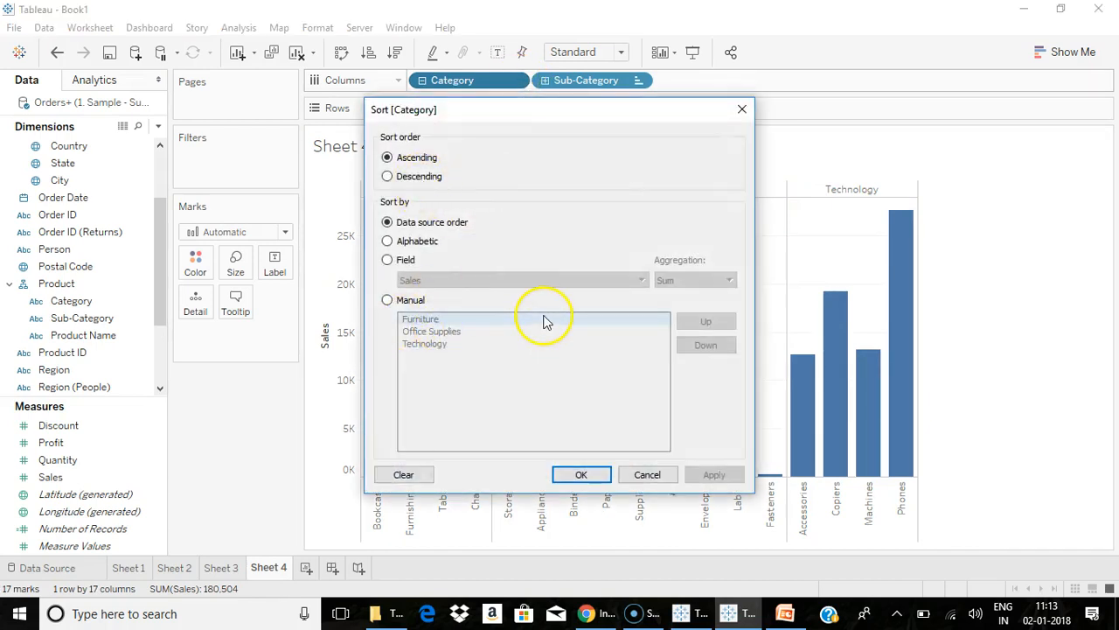
pyautogui.click(647, 474)
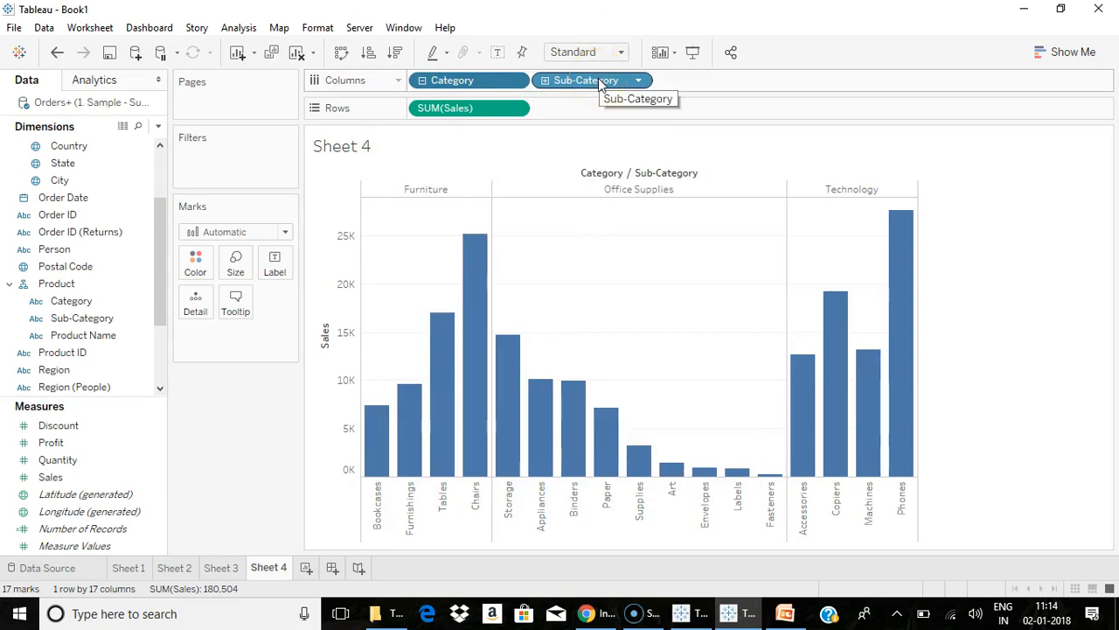
# Create a combined field from the Category and Sub-Category dimensions.
pyautogui.click(99, 301)
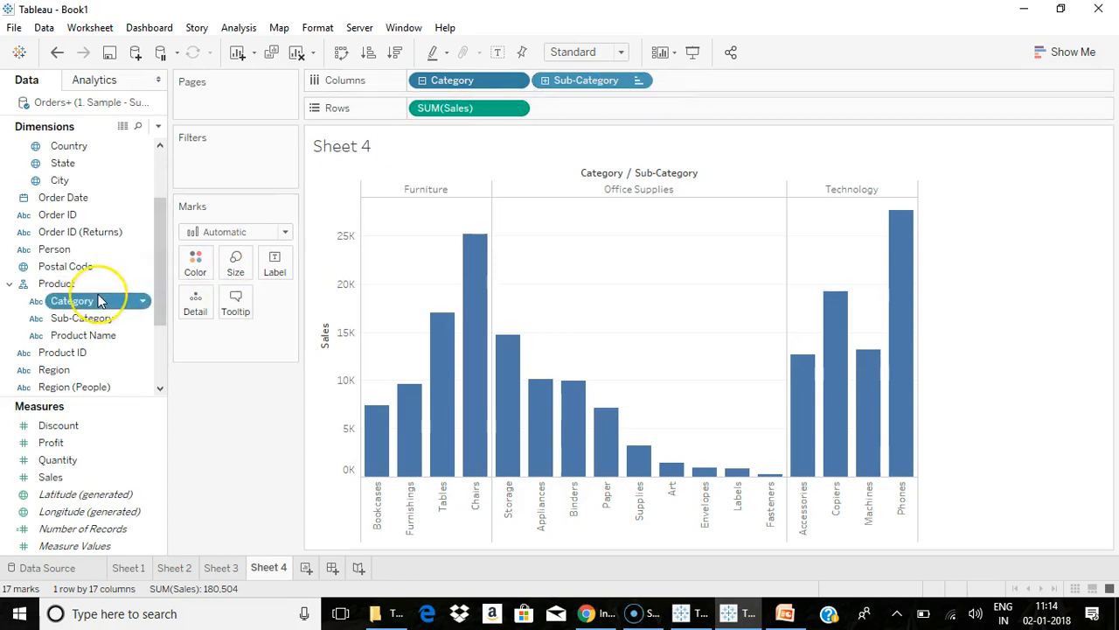
pyautogui.keyDown('ctrl'); pyautogui.click(105, 319); pyautogui.keyUp('ctrl')
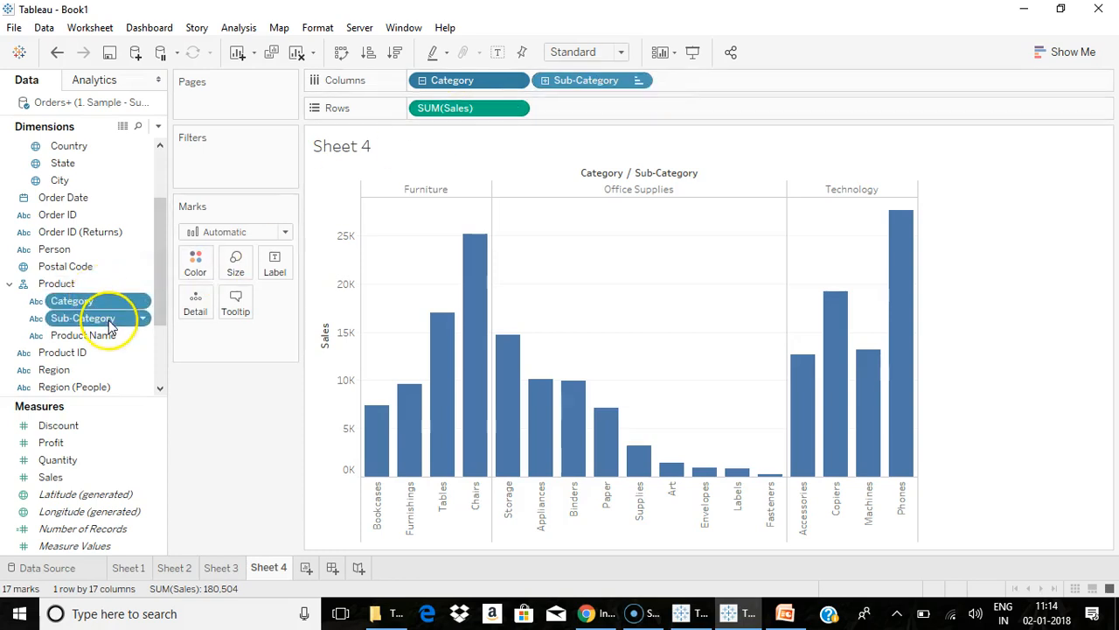
pyautogui.click(143, 320)
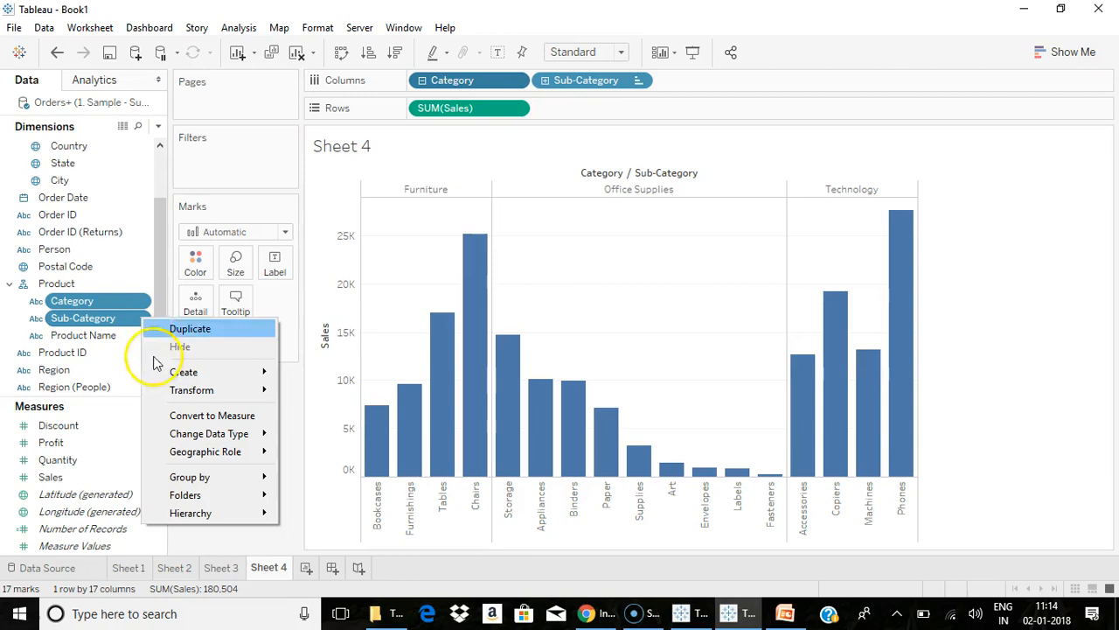
pyautogui.moveTo(154, 372)
pyautogui.click(336, 393)
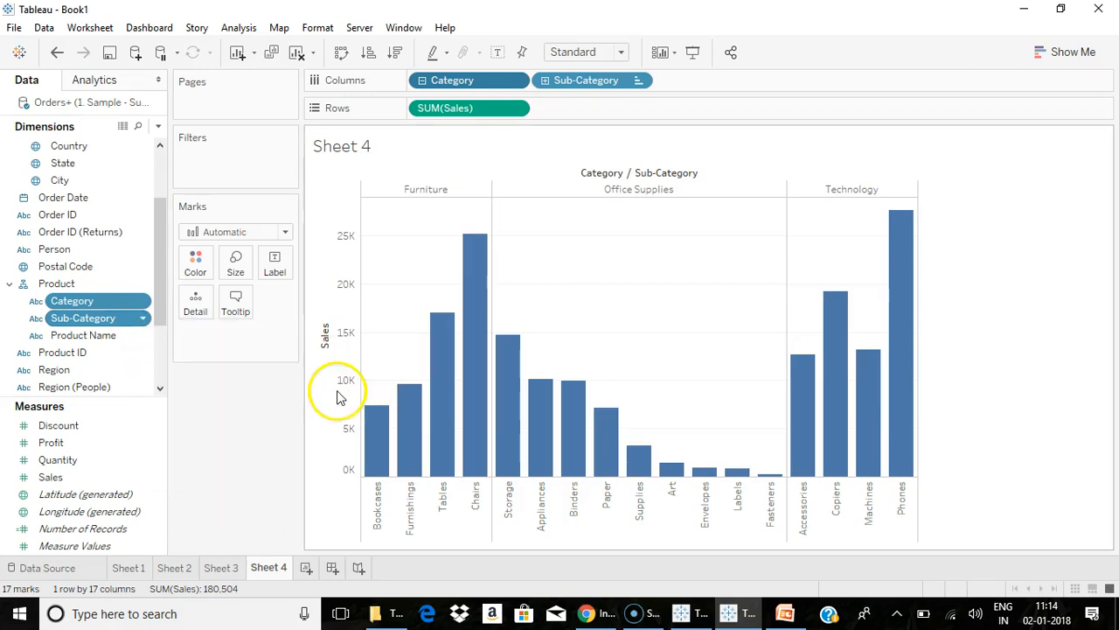
# Replace Category and Sub-Category in the columns with the combined Sub-Category & Category field.
pyautogui.moveTo(165, 254); pyautogui.dragTo(172, 332)
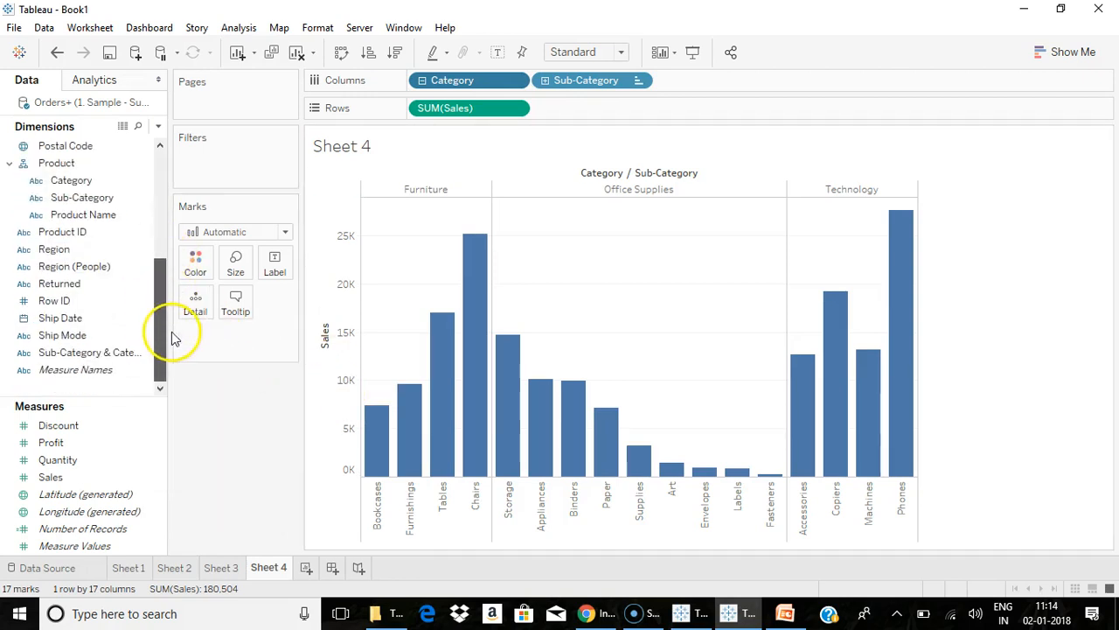
pyautogui.click(112, 352)
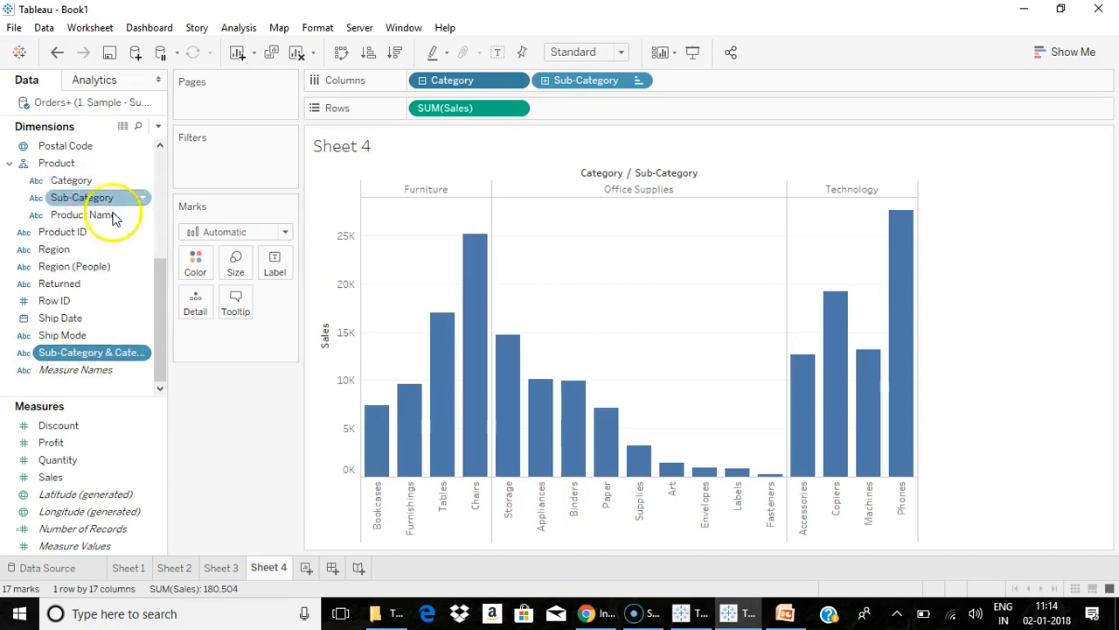
pyautogui.moveTo(96, 359); pyautogui.dragTo(335, 149)
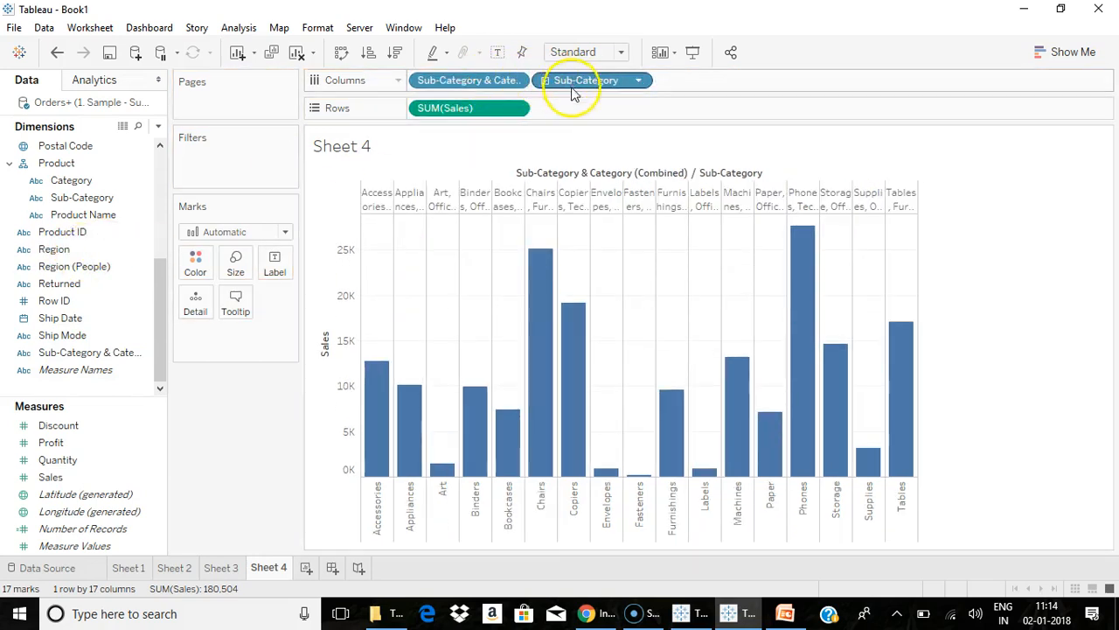
pyautogui.moveTo(572, 87); pyautogui.dragTo(125, 312)
# Sort the combined Sub-Category & Category field in descending order by the sum of Sales.
pyautogui.click(515, 80)
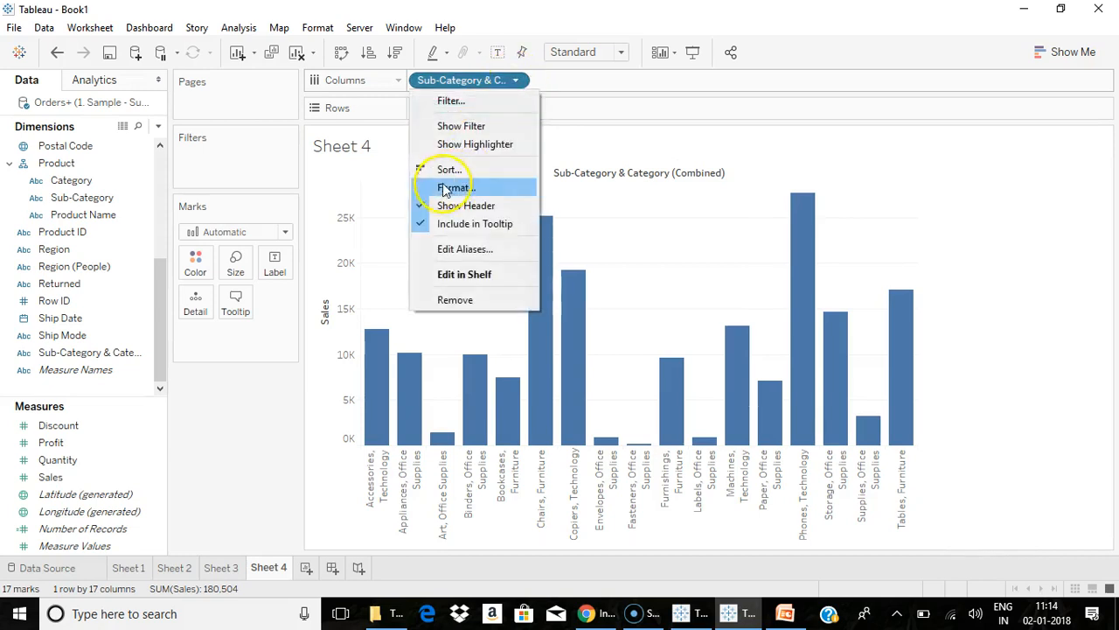
pyautogui.click(449, 169)
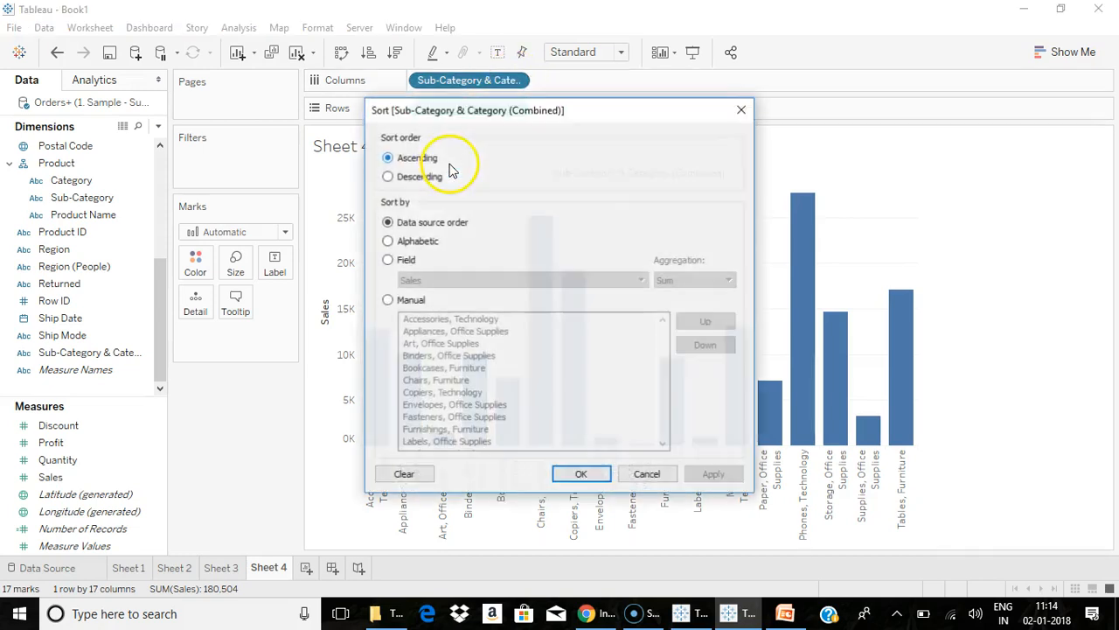
pyautogui.click(387, 260)
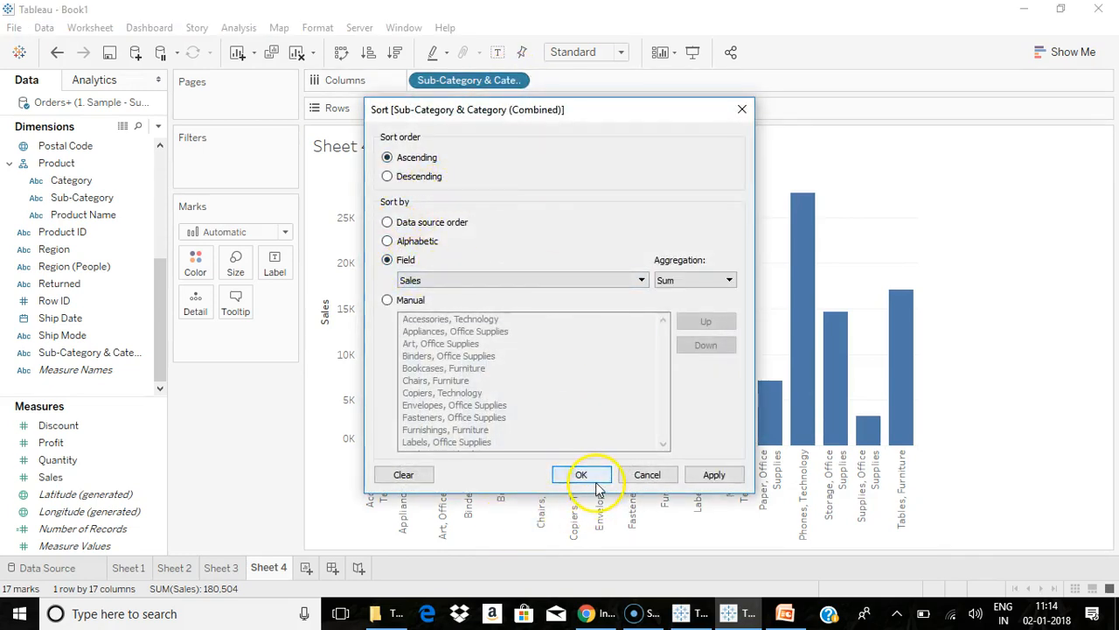
pyautogui.click(388, 176)
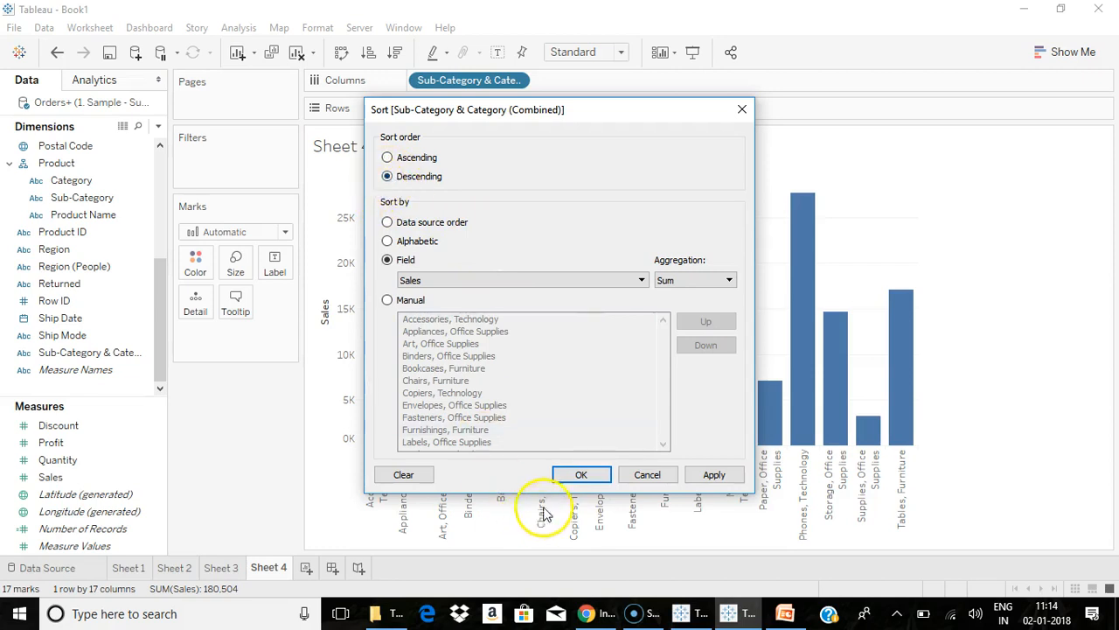
pyautogui.click(581, 474)
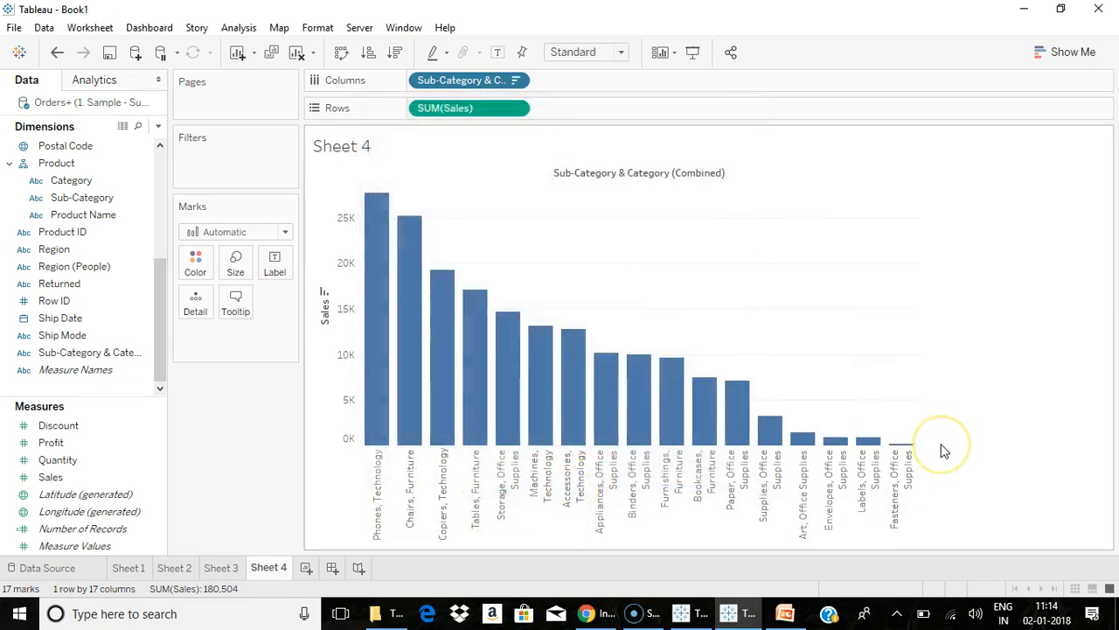
# Replace the worksheet's title text with "Combined Feild Sorting".
pyautogui.moveTo(468, 411)
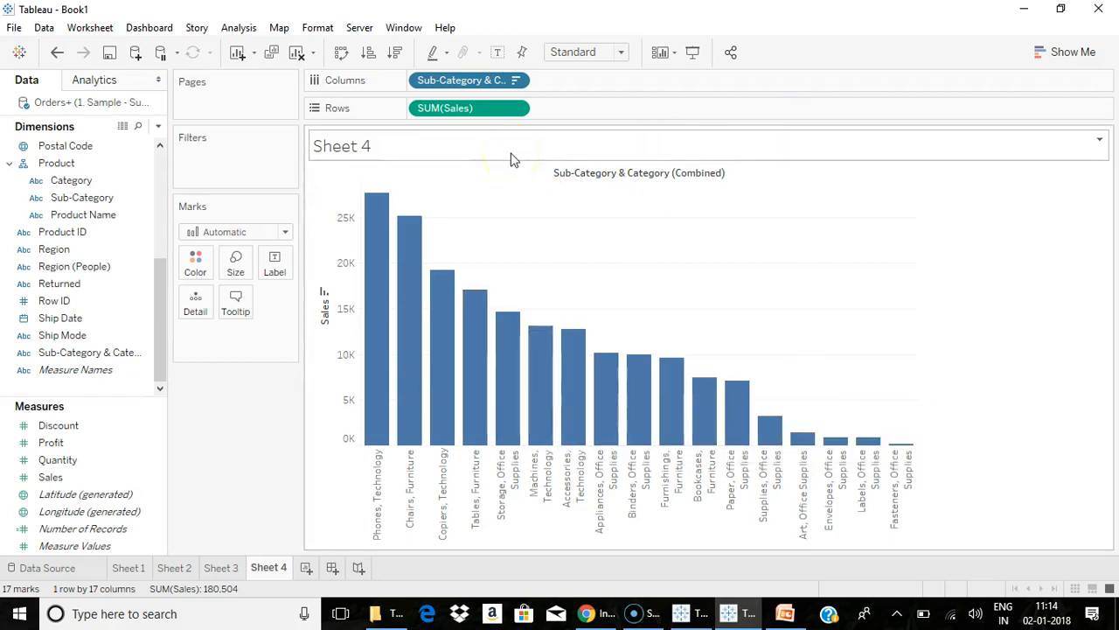
pyautogui.click(1099, 139)
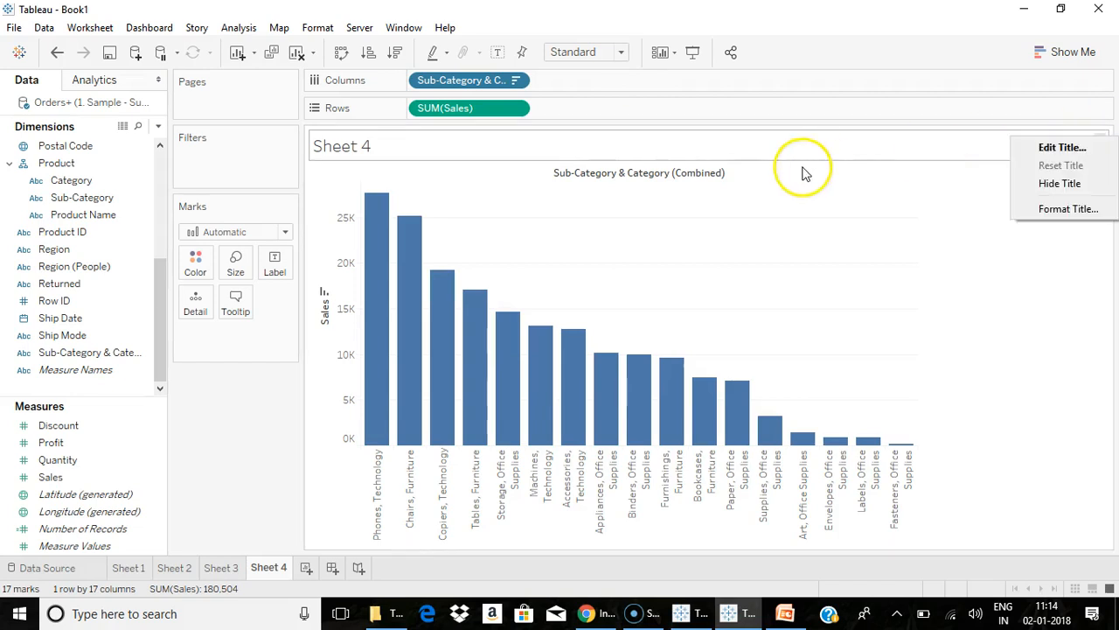
pyautogui.click(1054, 147)
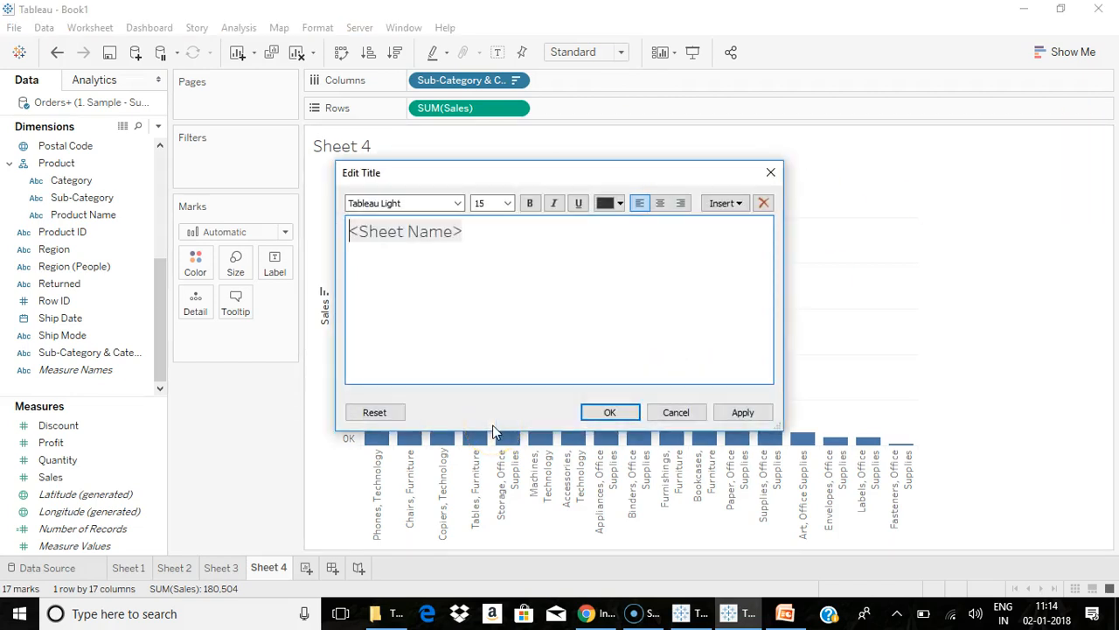
pyautogui.moveTo(525, 237); pyautogui.dragTo(217, 218)
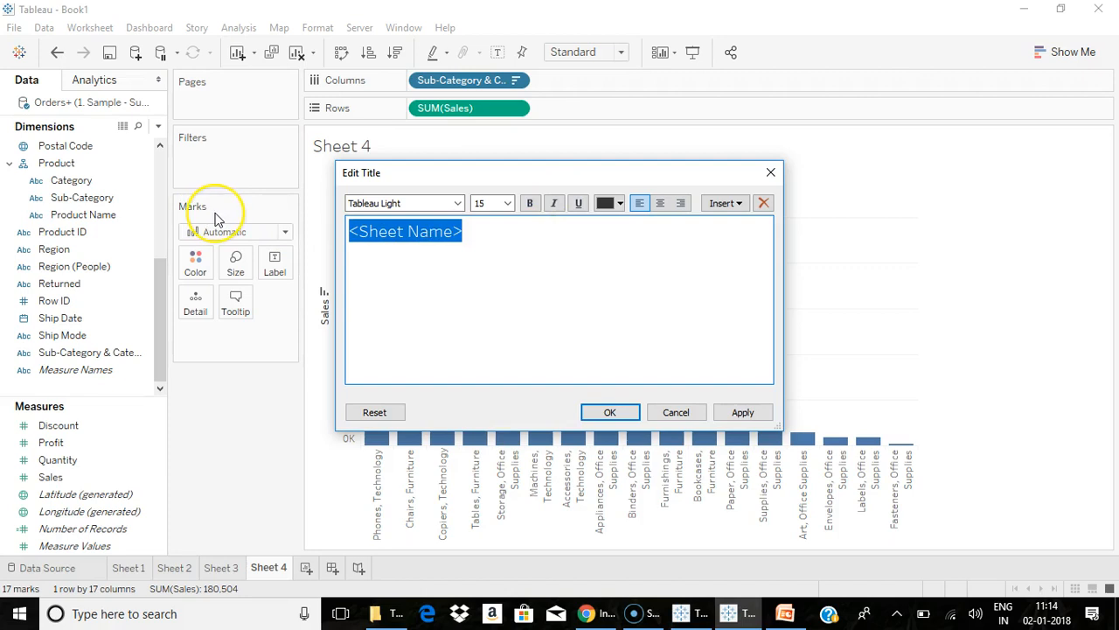
pyautogui.write('Combined Feild Sorting')
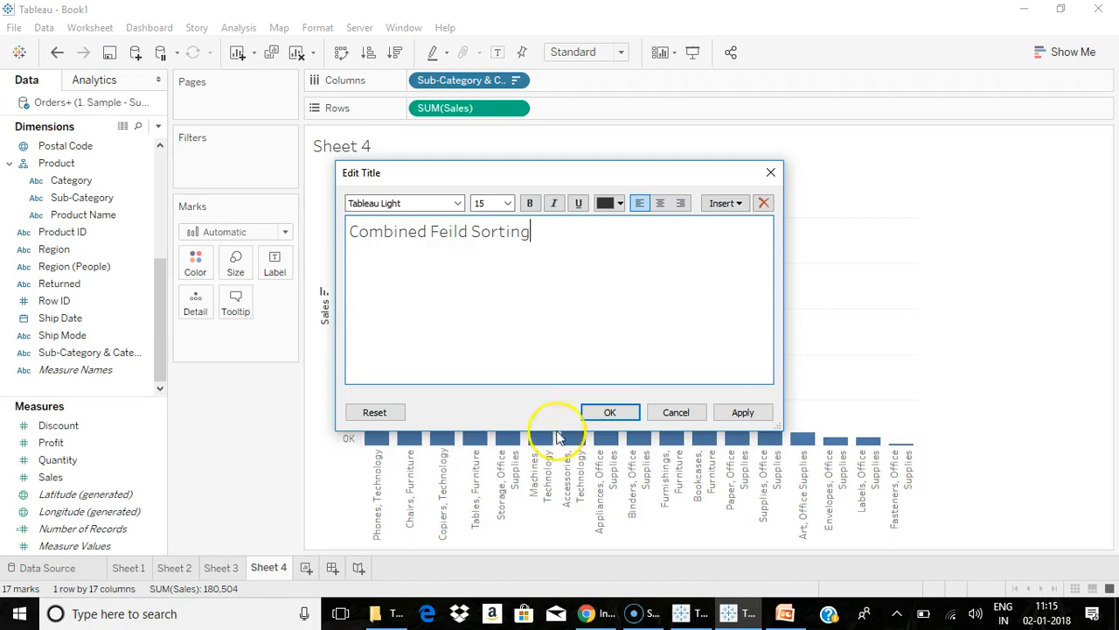
pyautogui.click(610, 412)
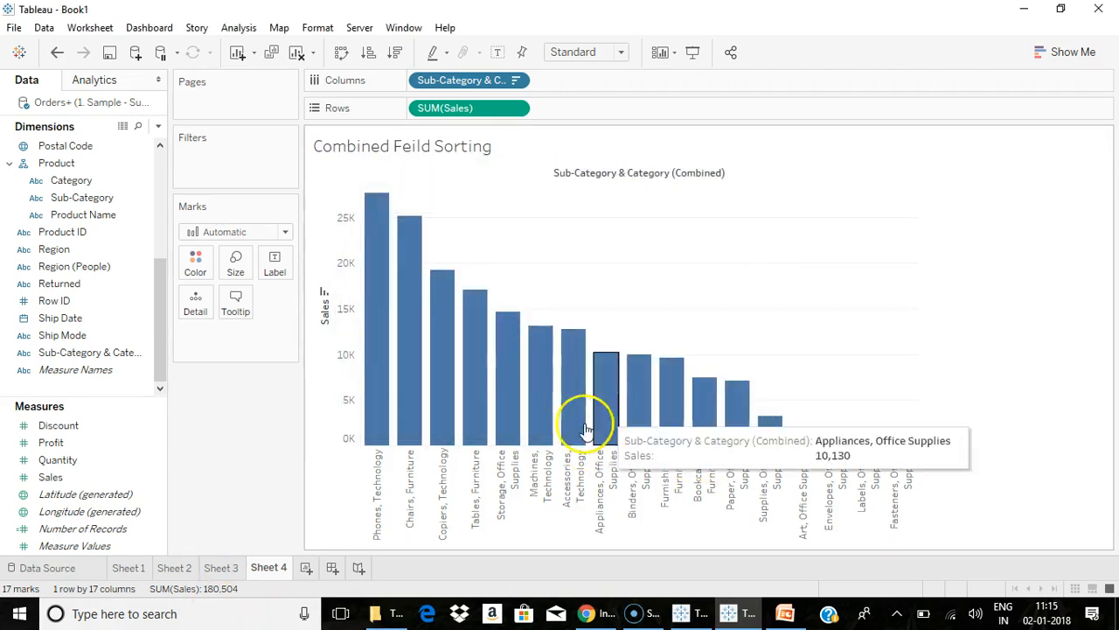
# Create a new blank worksheet after Sheet 4 and keep it as the active sheet.
pyautogui.click(307, 568)
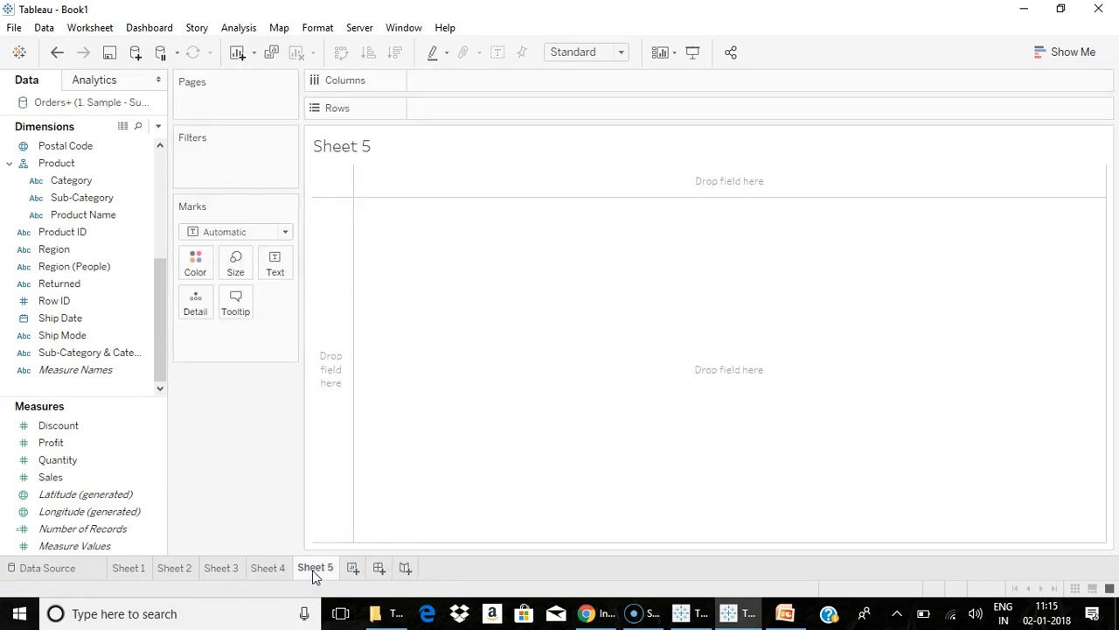
pyautogui.click(619, 539)
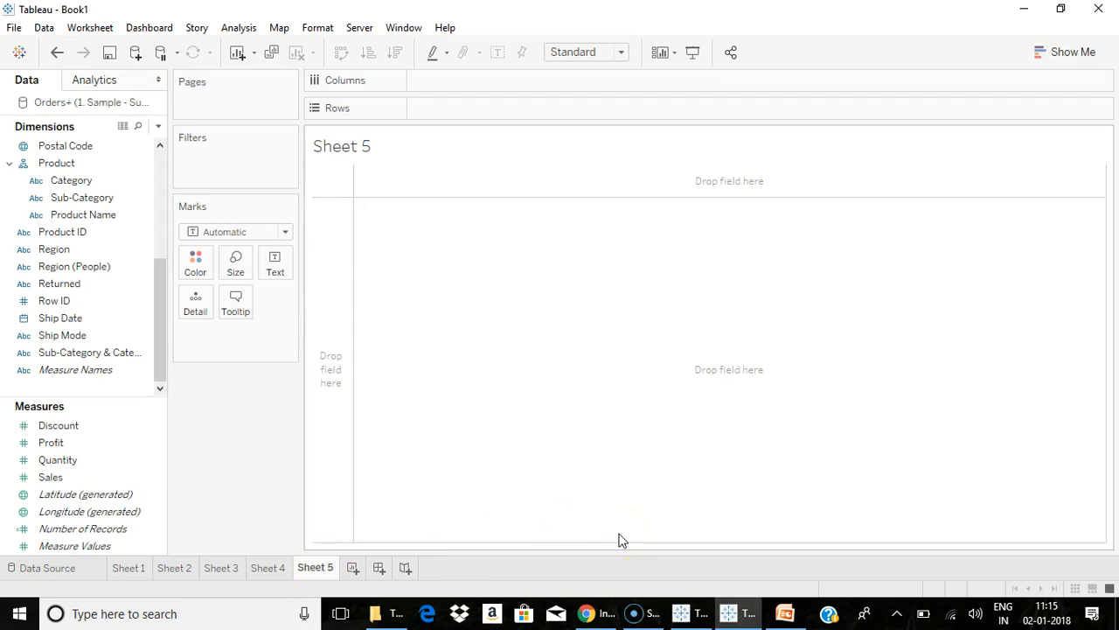
pyautogui.click(34, 571)
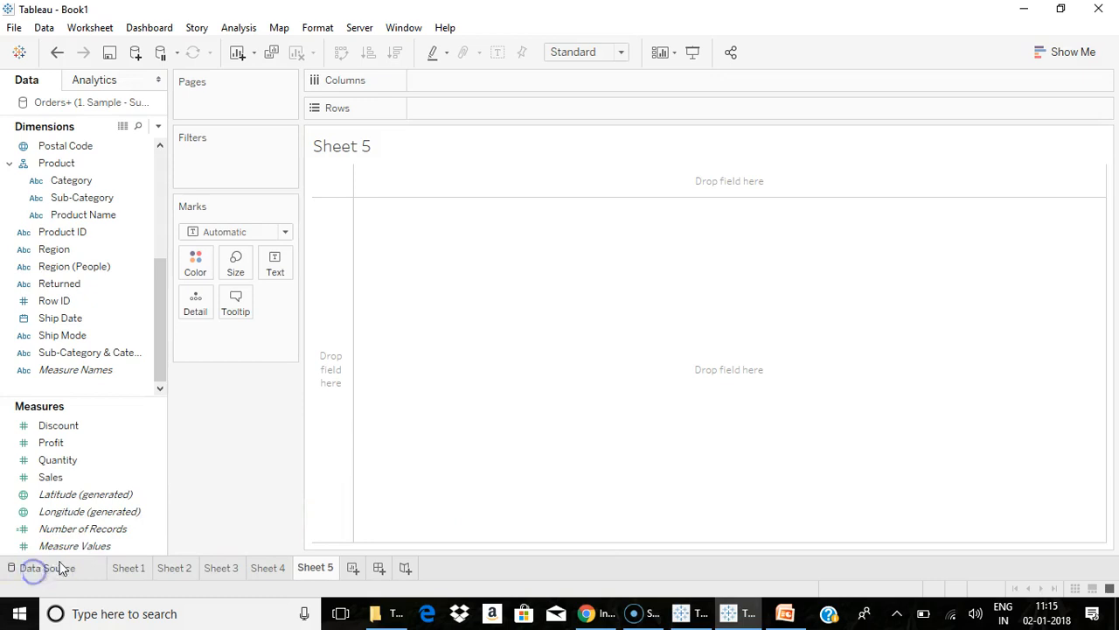
pyautogui.click(269, 569)
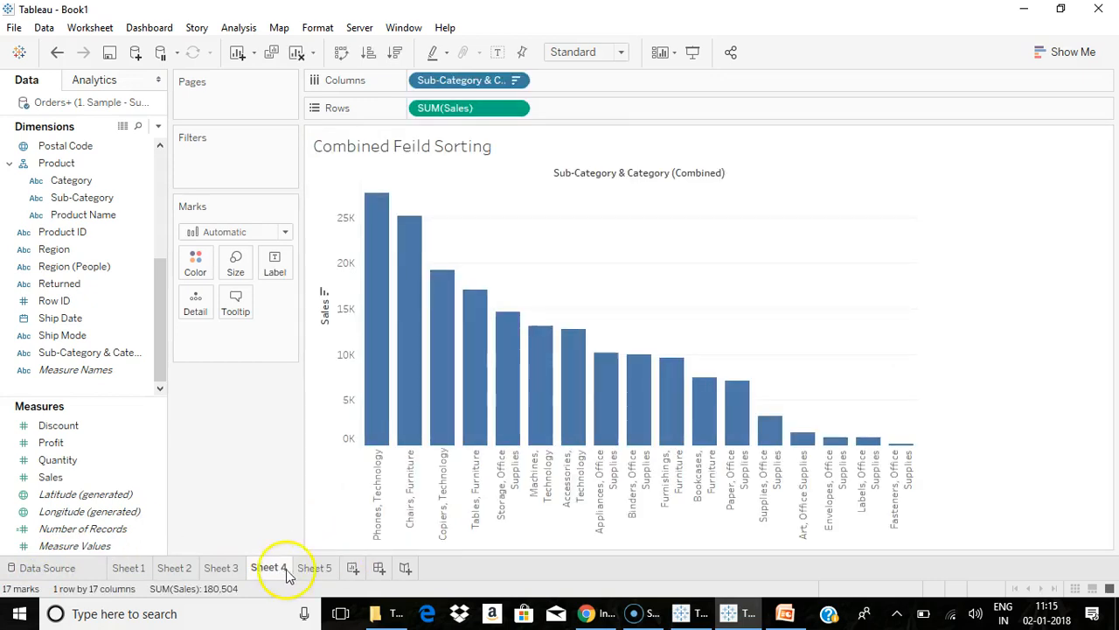
pyautogui.click(313, 569)
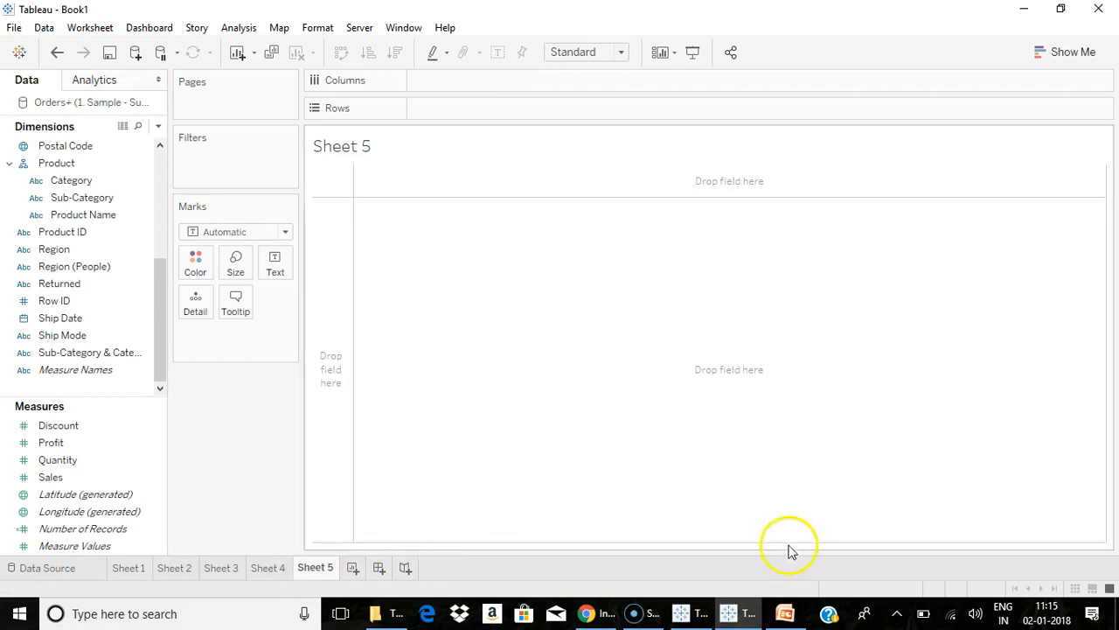
# Switch to the Sorting & Filtering presentation in PowerPoint and present the Filtering slide full screen.
pyautogui.click(785, 613)
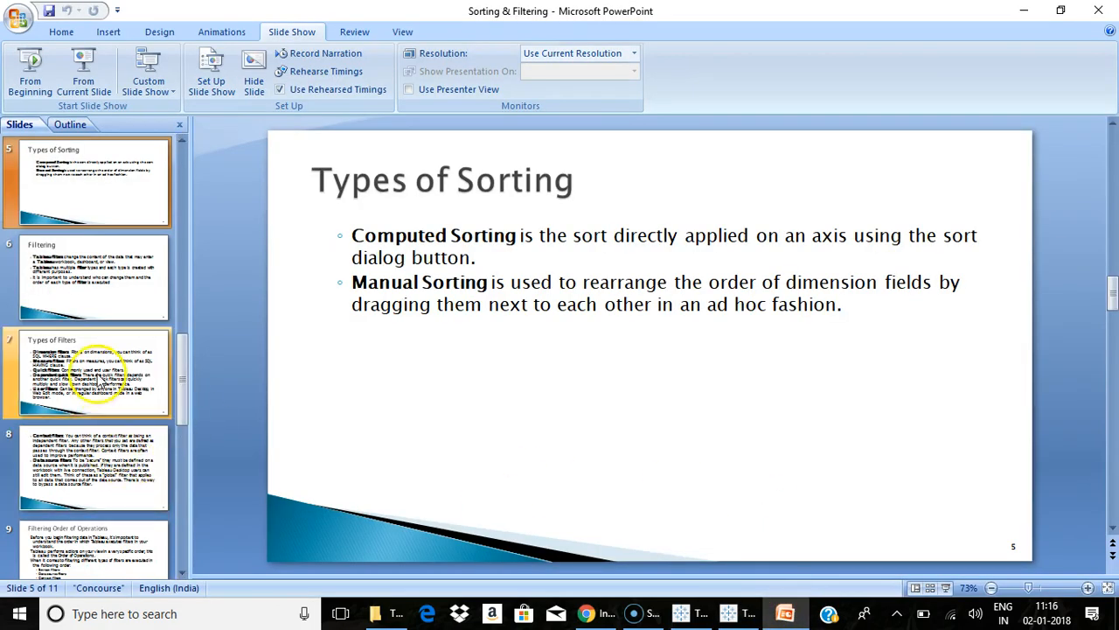
pyautogui.click(92, 278)
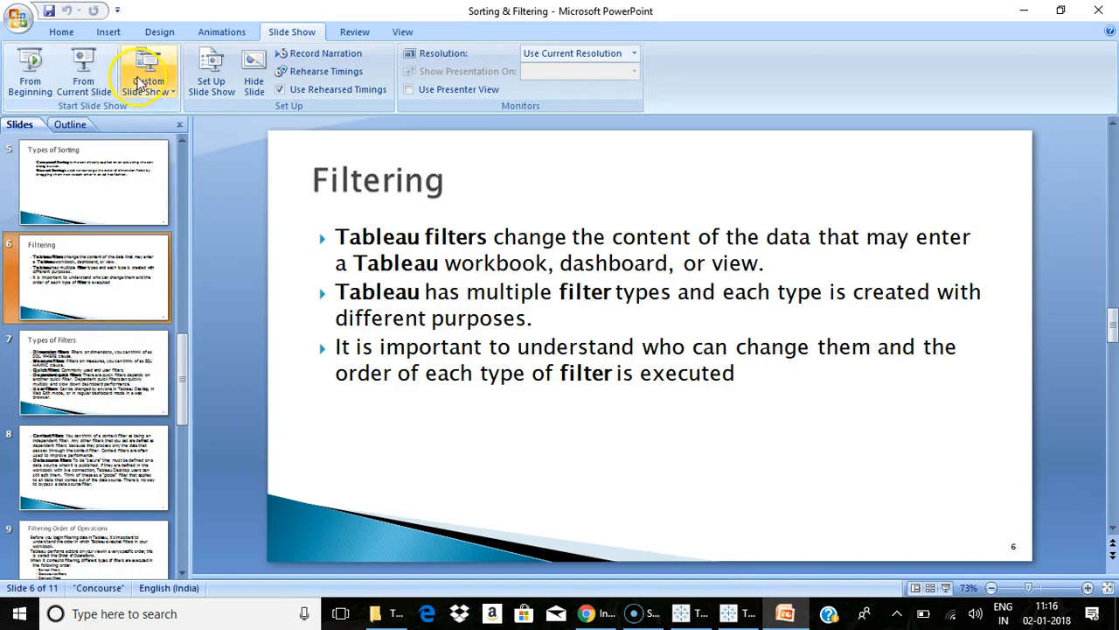
pyautogui.click(97, 74)
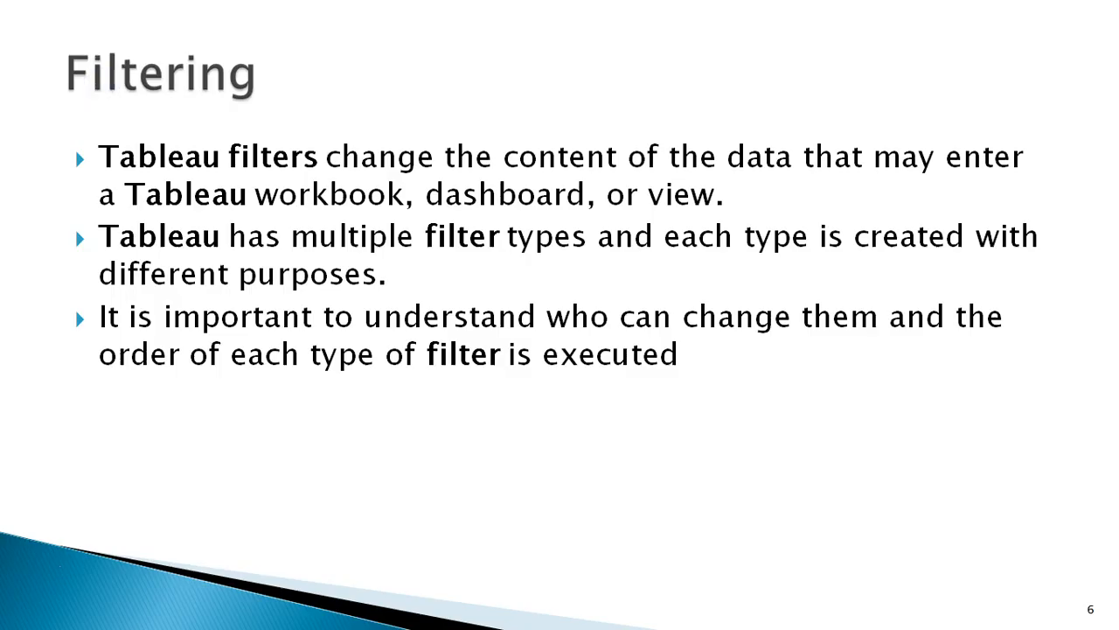
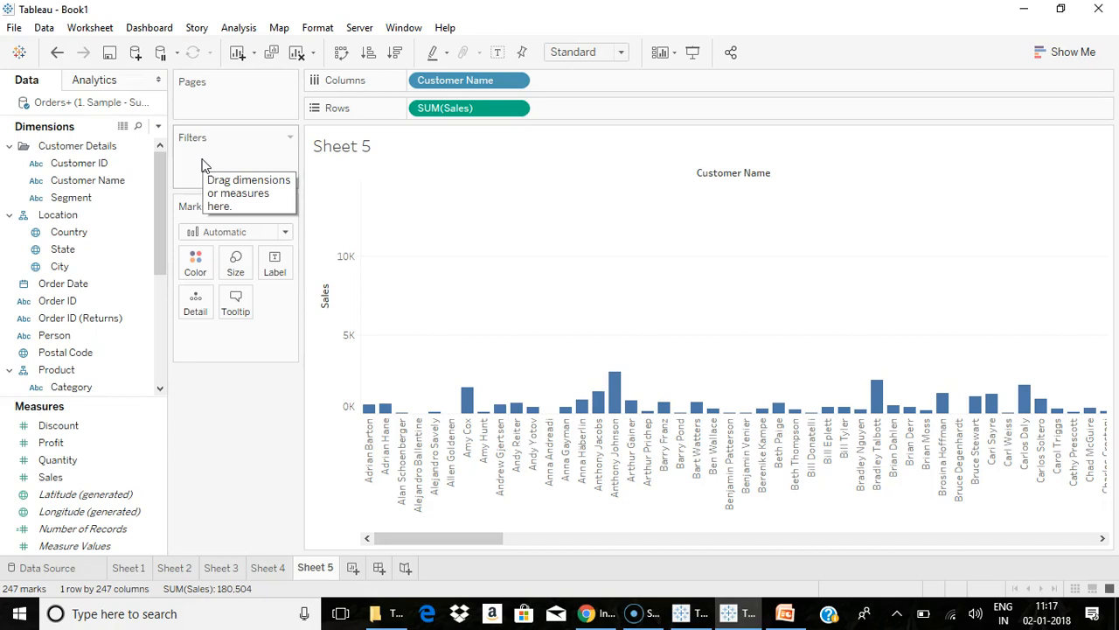
# Add the Customer Name dimension as a filter on Sheet 5 and review its list of values.
pyautogui.click(87, 182)
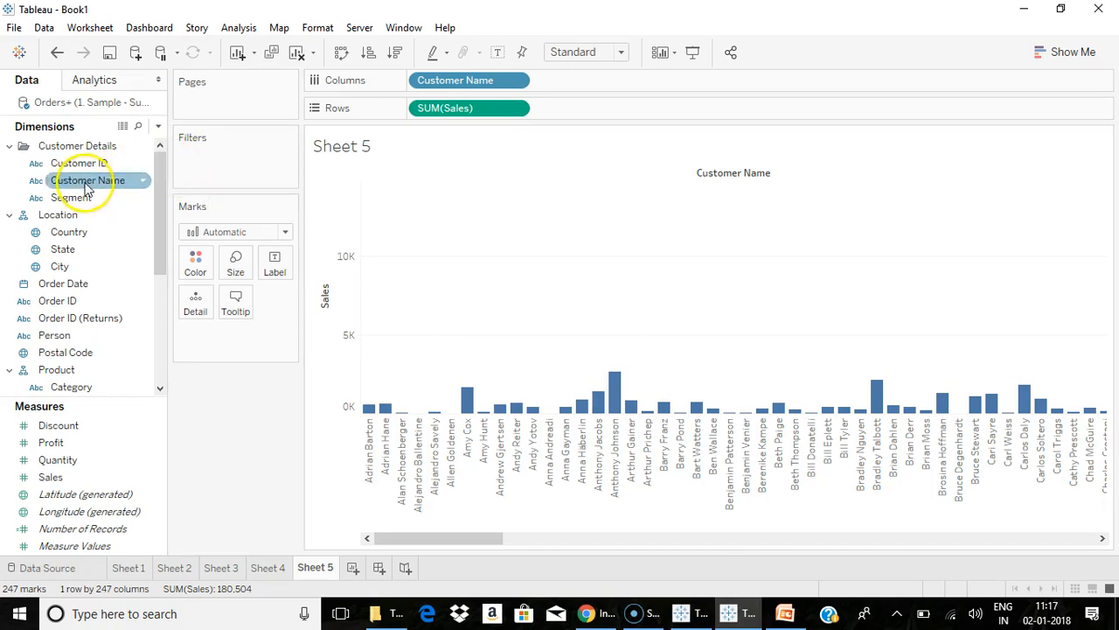
pyautogui.moveTo(85, 188); pyautogui.dragTo(221, 166)
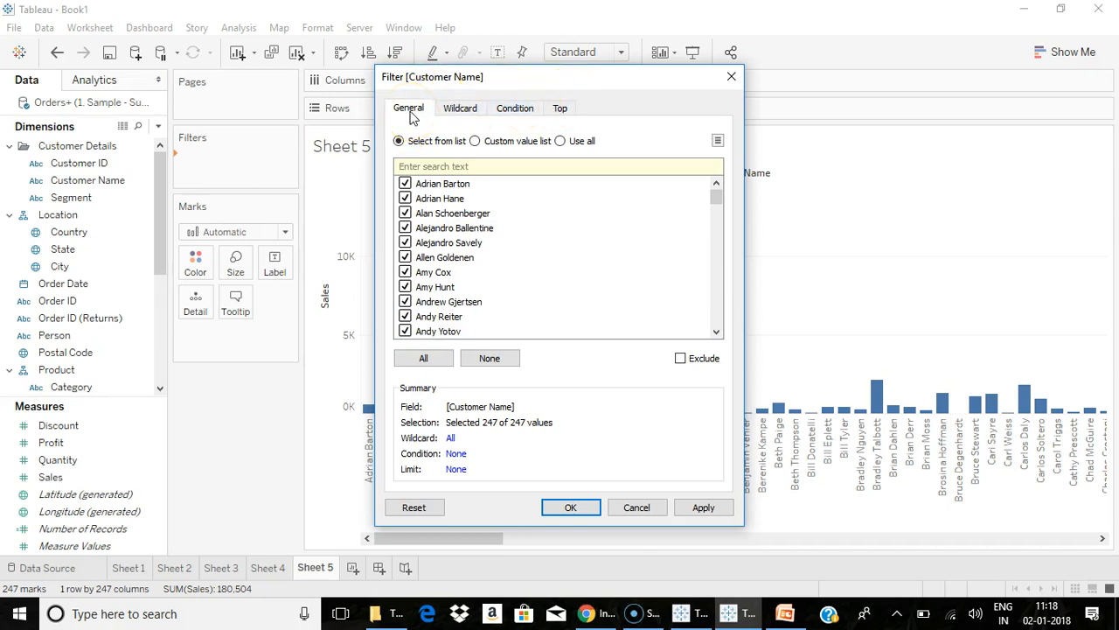
pyautogui.moveTo(716, 191)
pyautogui.mouseDown()
pyautogui.moveTo(722, 317)
pyautogui.moveTo(716, 181)
pyautogui.mouseUp()
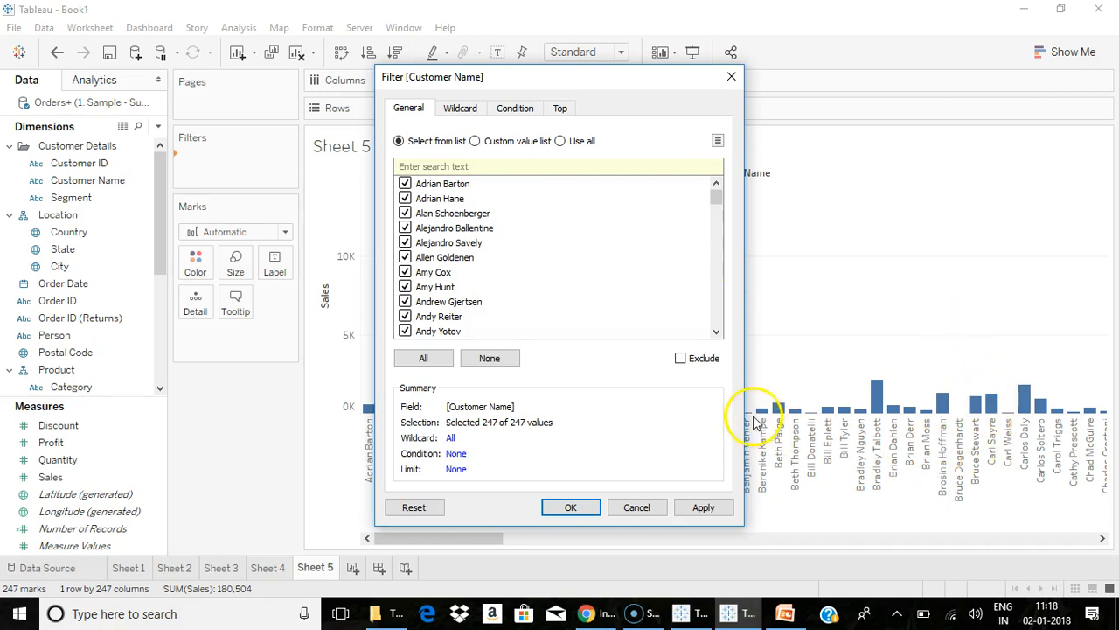
# Deselect every value in the Customer Name filter and select seven individual customers among the A, D and E names.
pyautogui.click(489, 357)
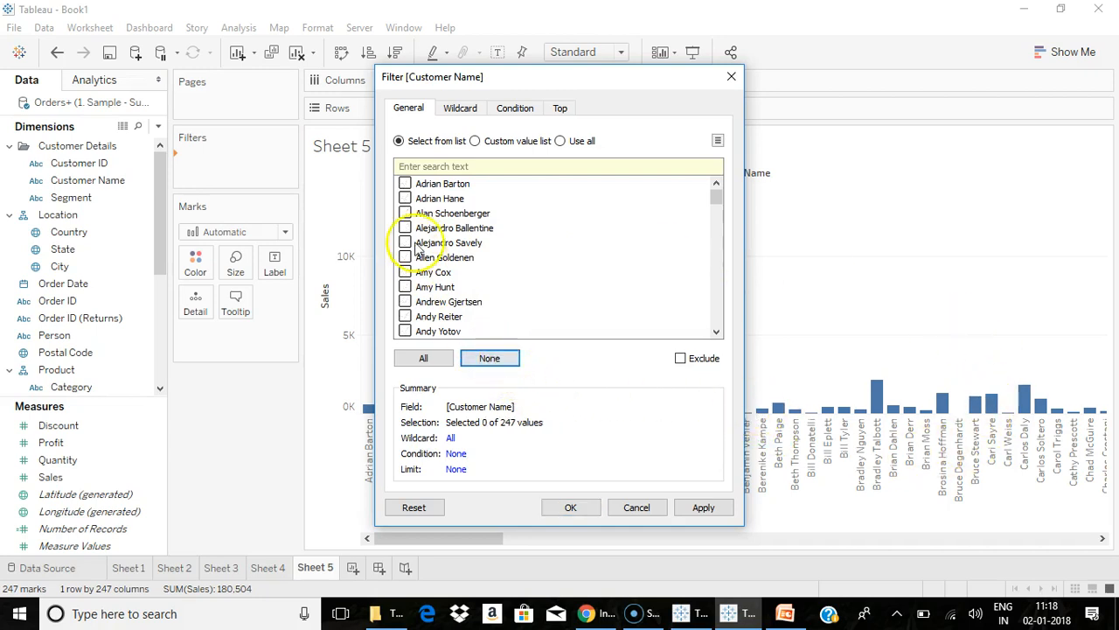
pyautogui.click(405, 198)
pyautogui.click(404, 257)
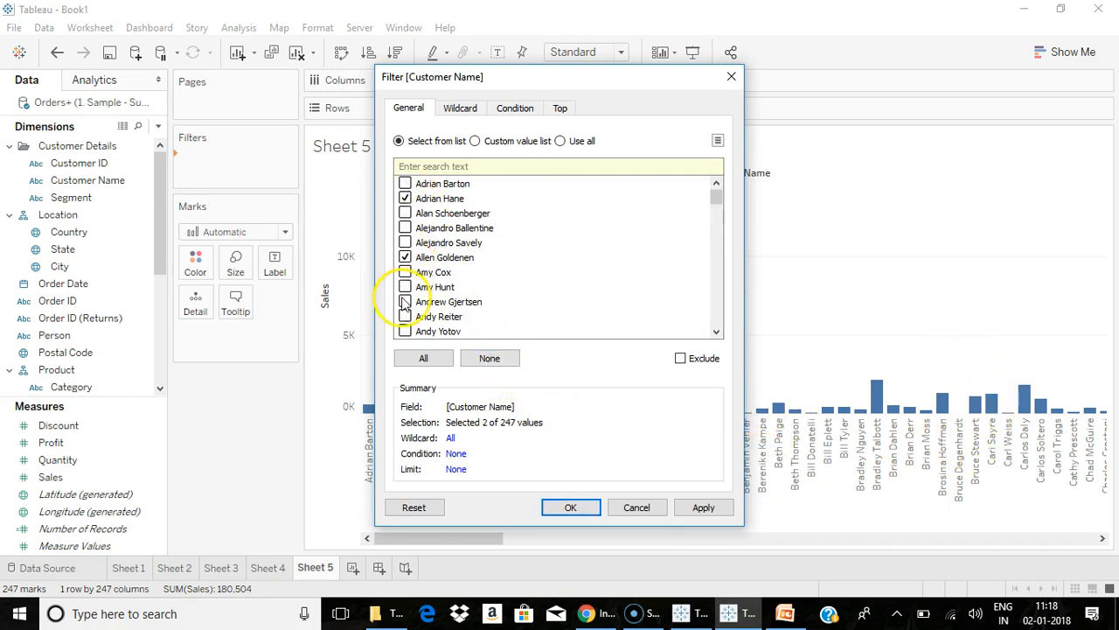
pyautogui.moveTo(716, 196); pyautogui.dragTo(717, 231)
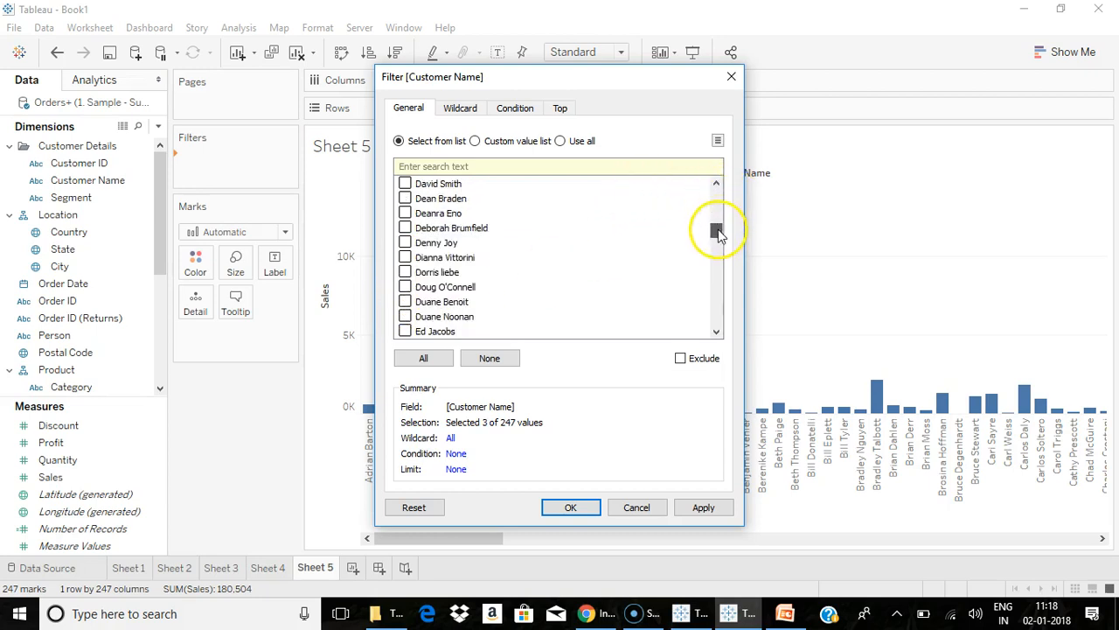
pyautogui.click(406, 287)
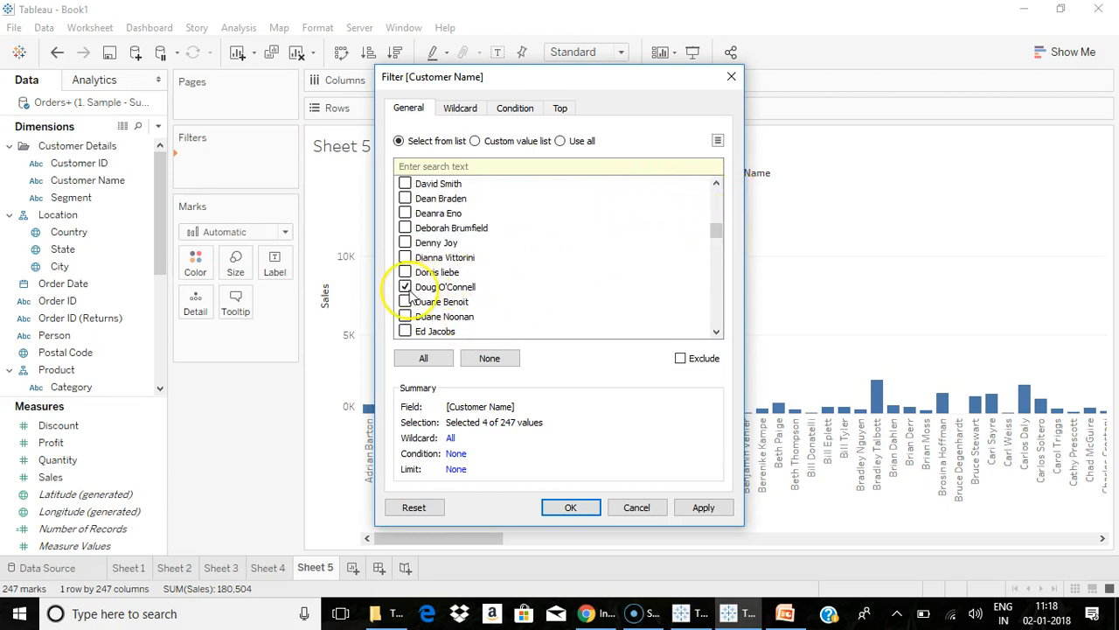
pyautogui.click(405, 212)
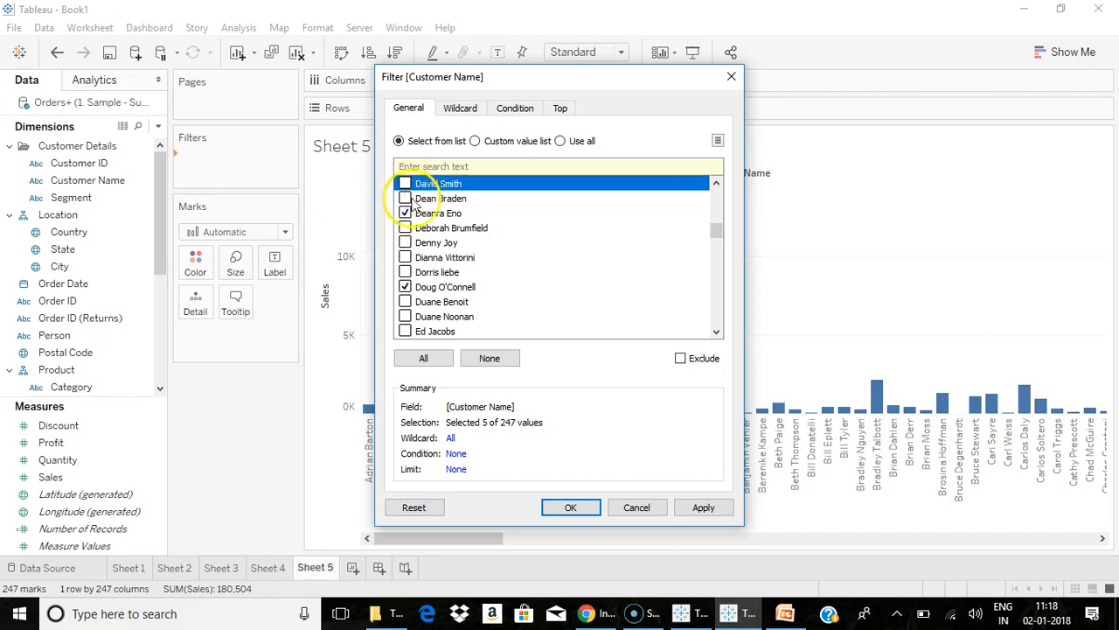
pyautogui.click(405, 302)
pyautogui.click(405, 316)
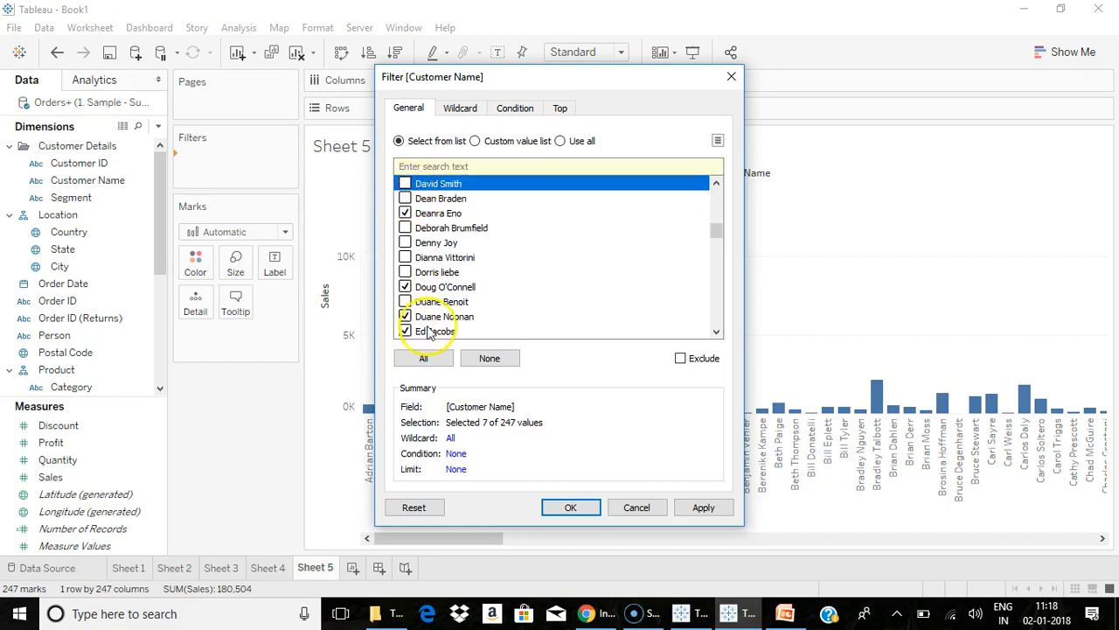
# Add five customers from the H and I names to the selection and apply the Customer Name filter.
pyautogui.click(713, 302)
pyautogui.click(717, 302)
pyautogui.click(718, 301)
pyautogui.click(405, 317)
pyautogui.click(405, 301)
pyautogui.click(405, 272)
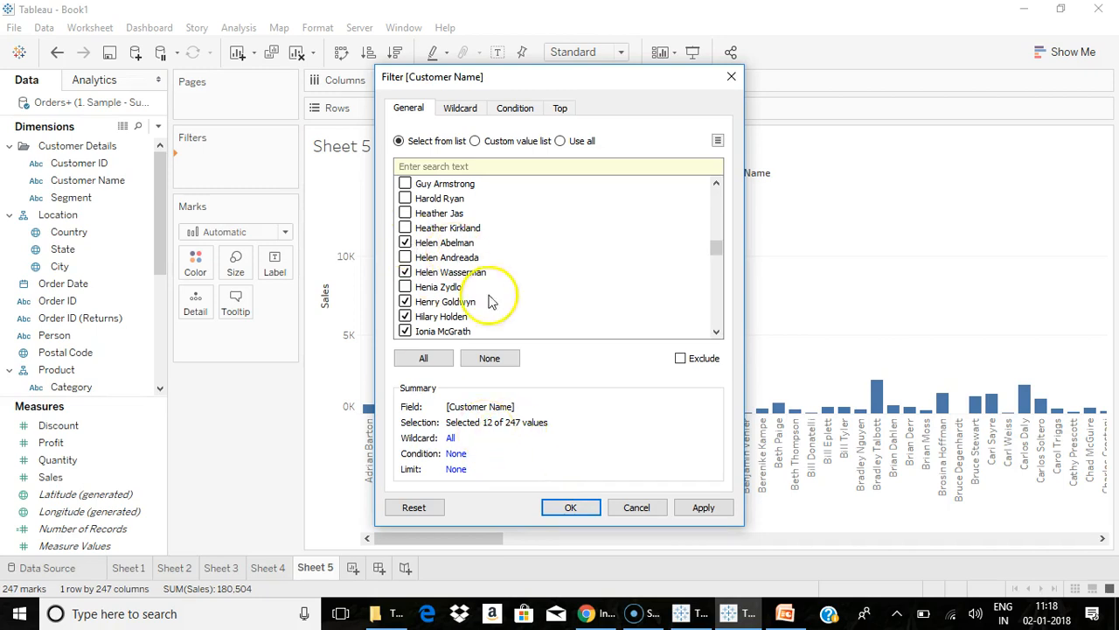
pyautogui.click(570, 508)
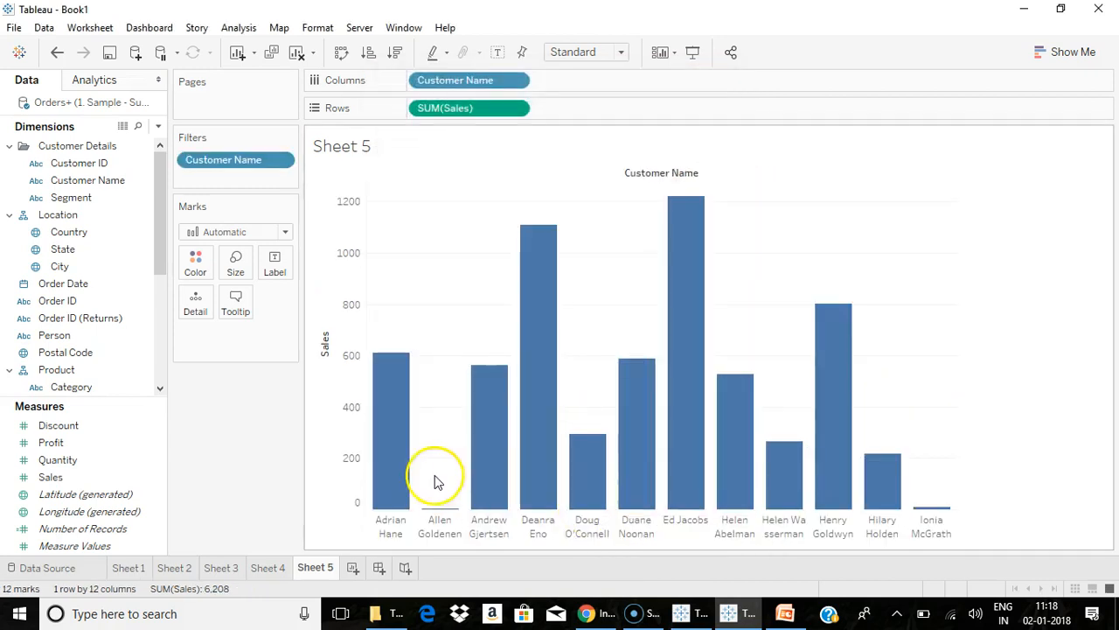
# Sort the customers by descending sales and edit the Customer Name filter to swap one A-named customer for another.
pyautogui.click(395, 52)
pyautogui.moveTo(826, 484)
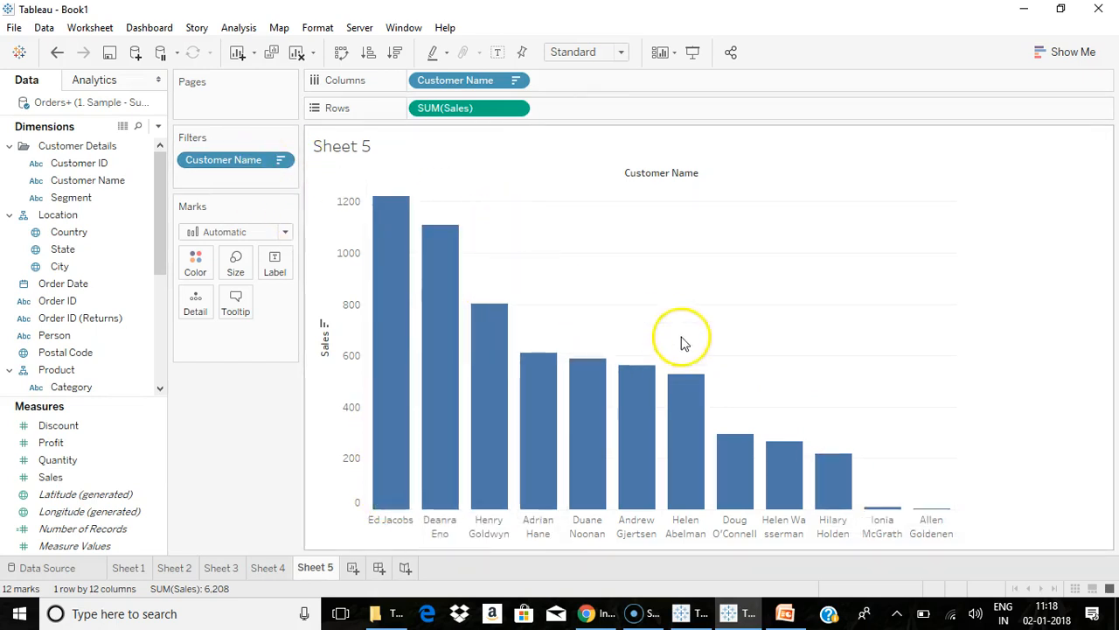
pyautogui.click(279, 163)
pyautogui.click(229, 181)
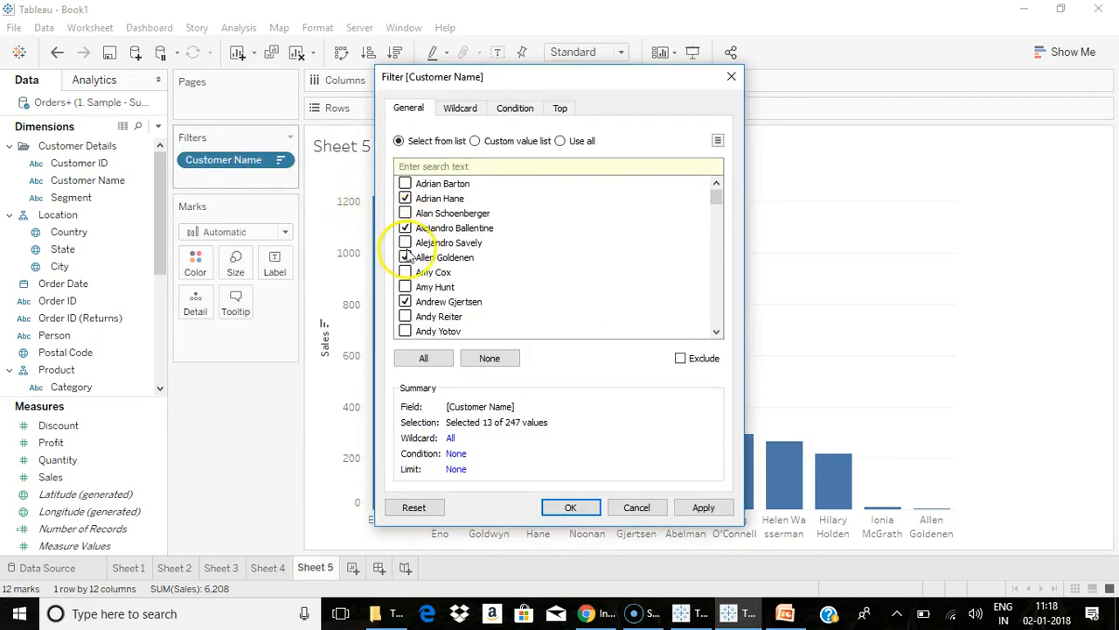
pyautogui.click(405, 257)
pyautogui.click(566, 507)
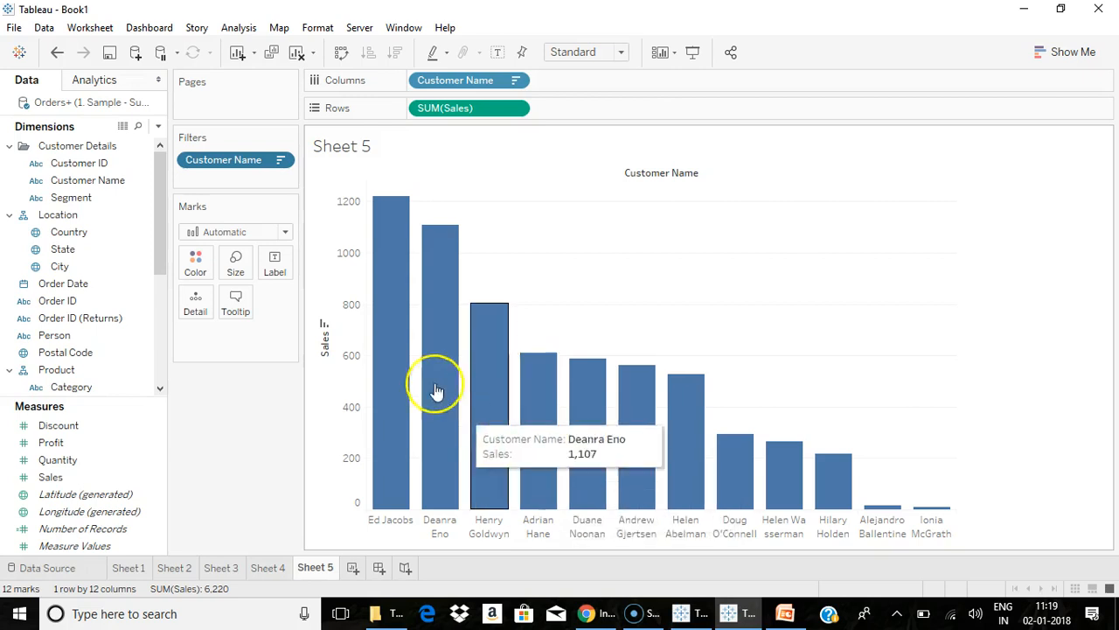
# Show the Customer Name filter control beside the Sheet 5 view.
pyautogui.click(284, 161)
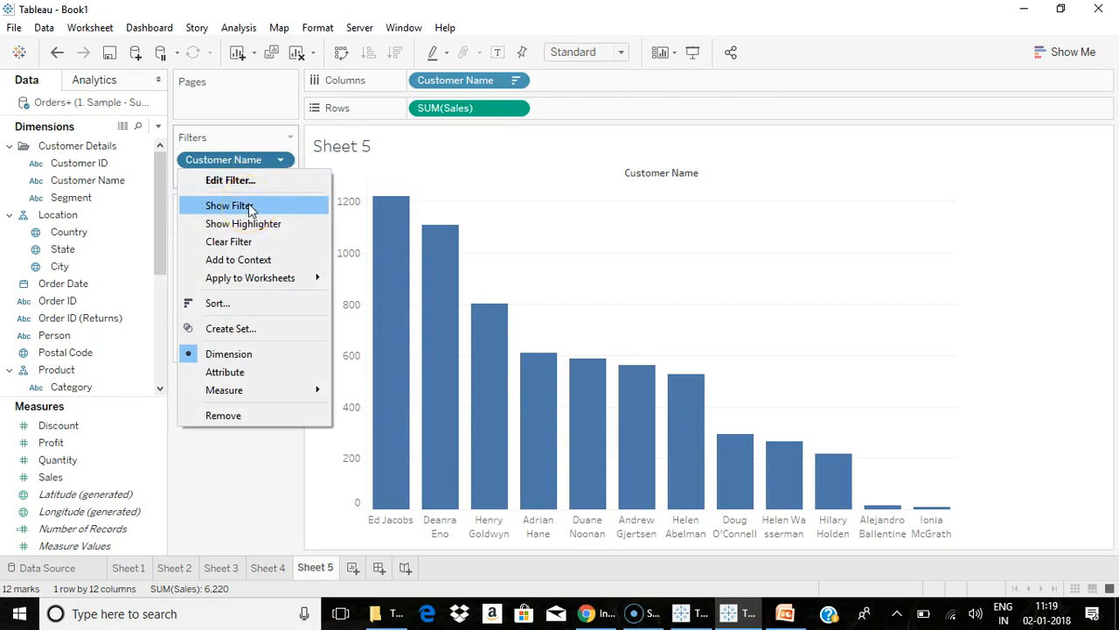
pyautogui.click(282, 161)
pyautogui.click(282, 162)
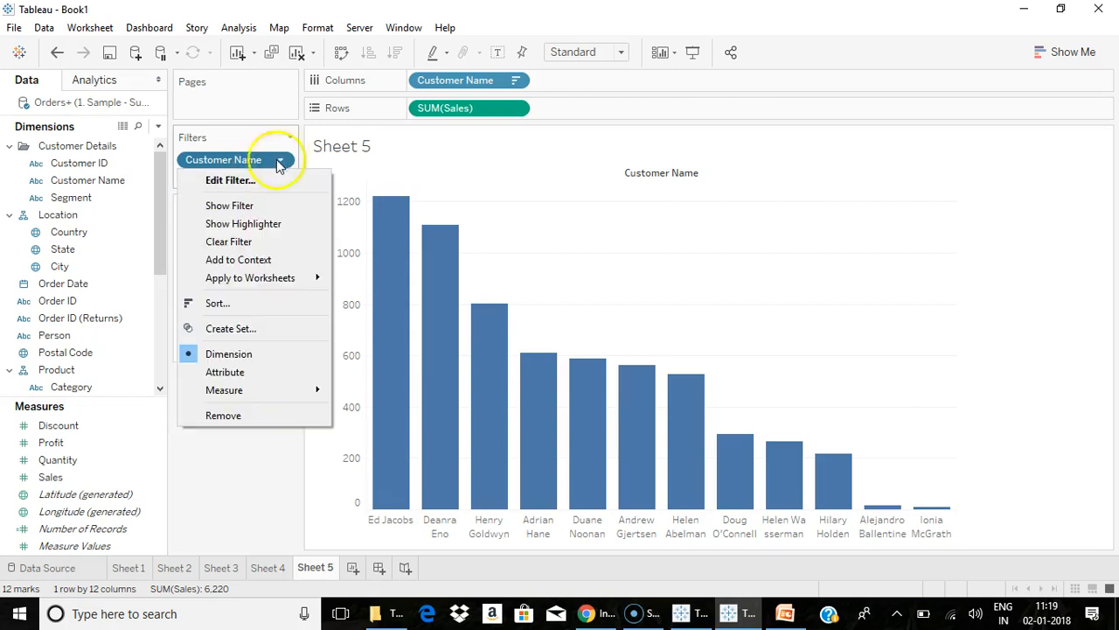
pyautogui.click(251, 205)
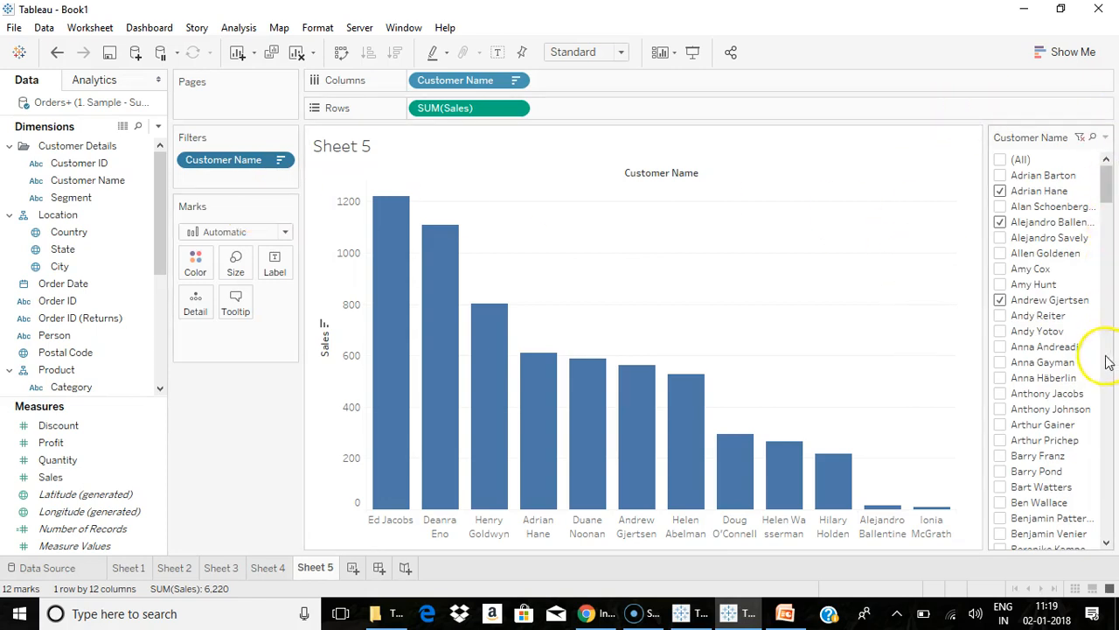
# Include five more customers from the A names using the displayed Customer Name filter.
pyautogui.click(1000, 254)
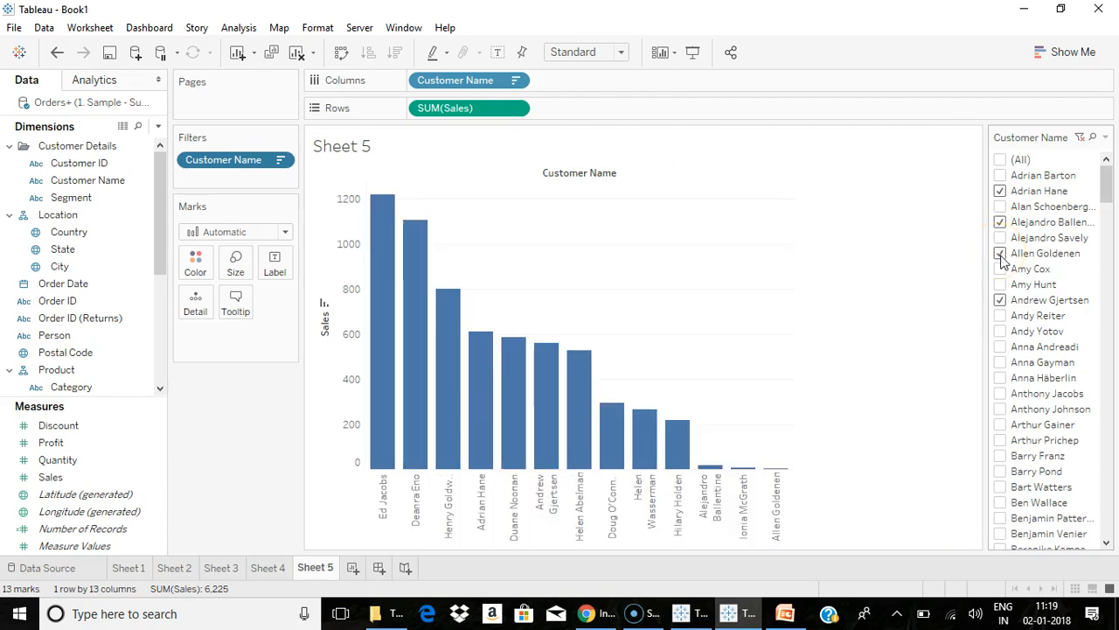
pyautogui.click(999, 346)
pyautogui.click(1000, 362)
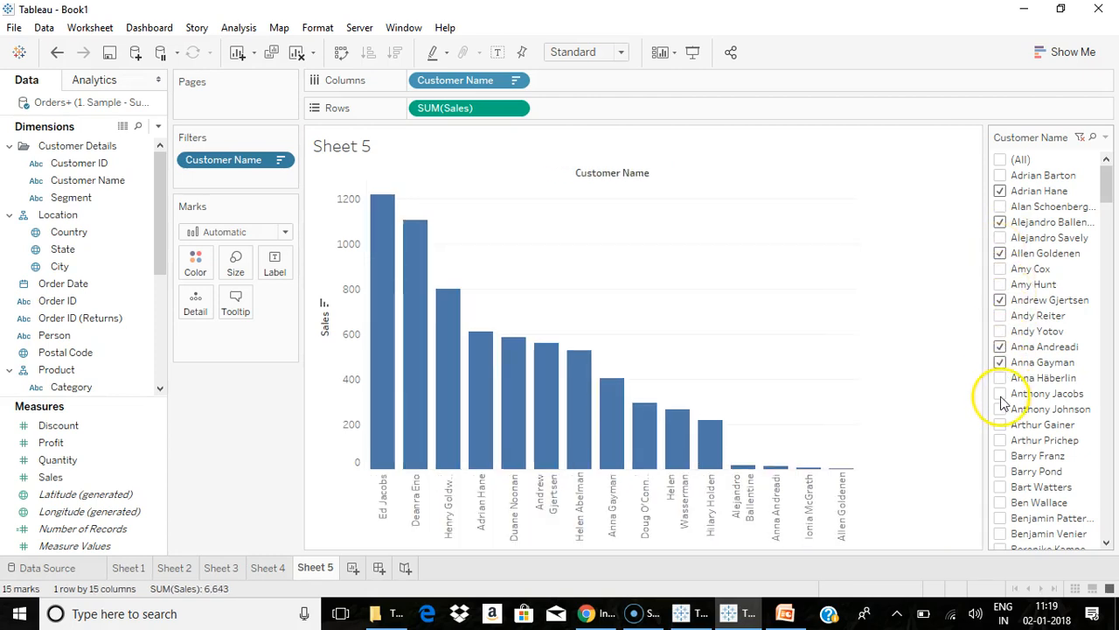
pyautogui.click(1000, 394)
pyautogui.click(1000, 424)
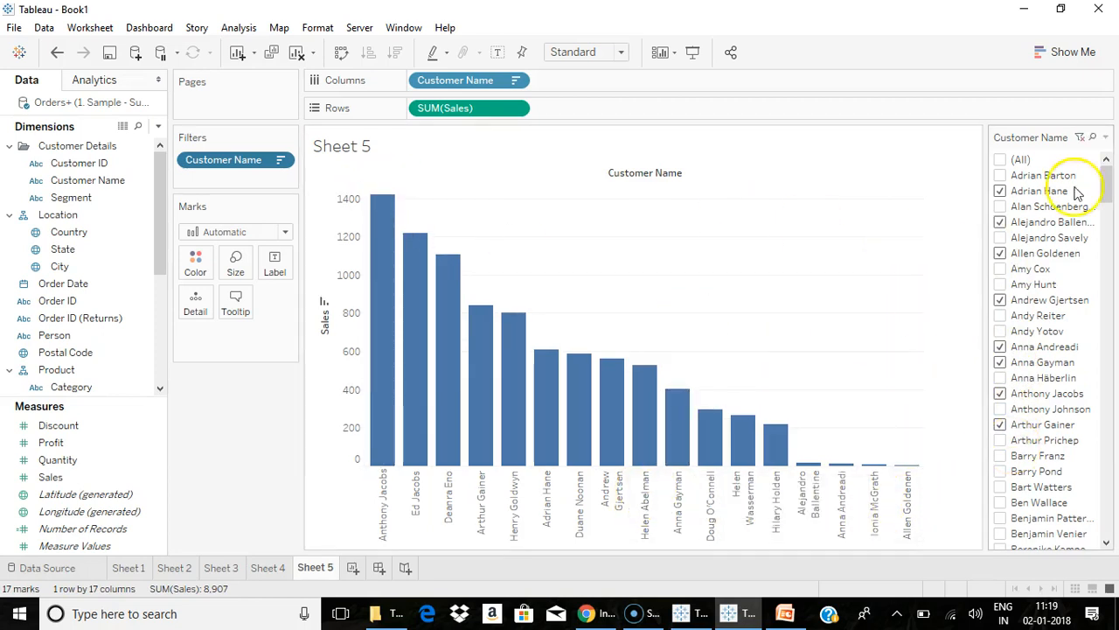
# Change the Customer Name filter control to Single Value (list) and show only one customer.
pyautogui.click(1105, 138)
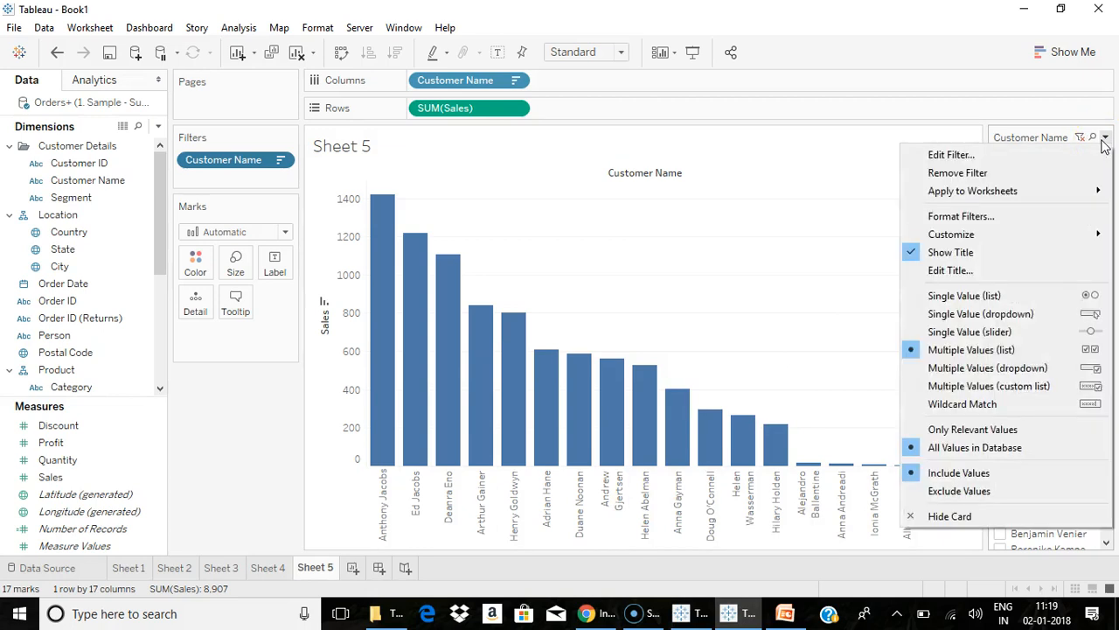
pyautogui.click(962, 297)
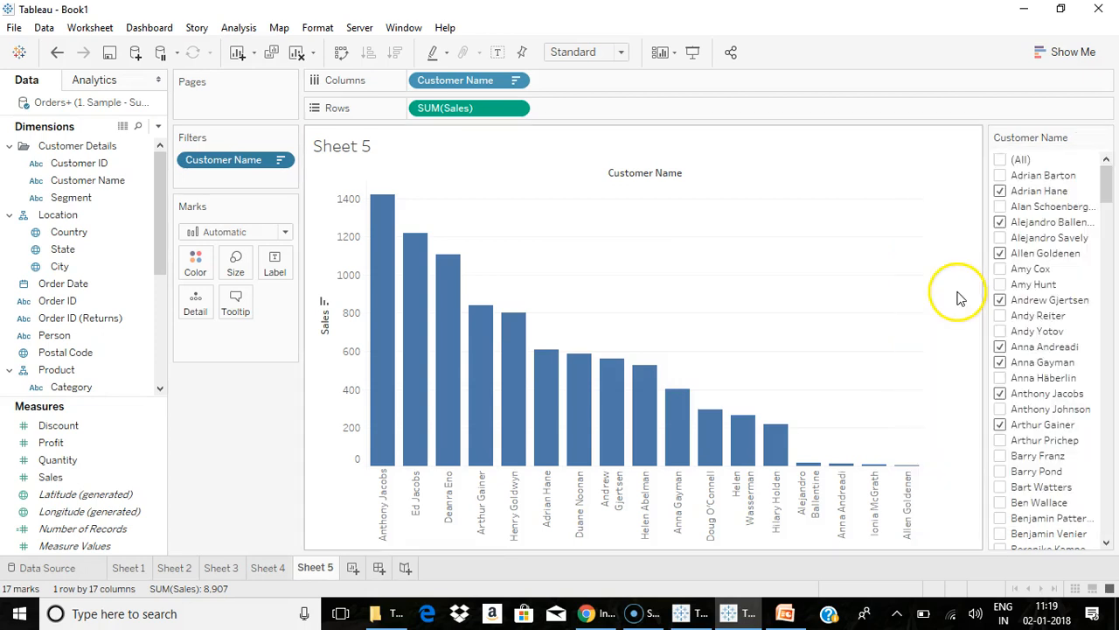
pyautogui.click(1002, 191)
pyautogui.click(1006, 223)
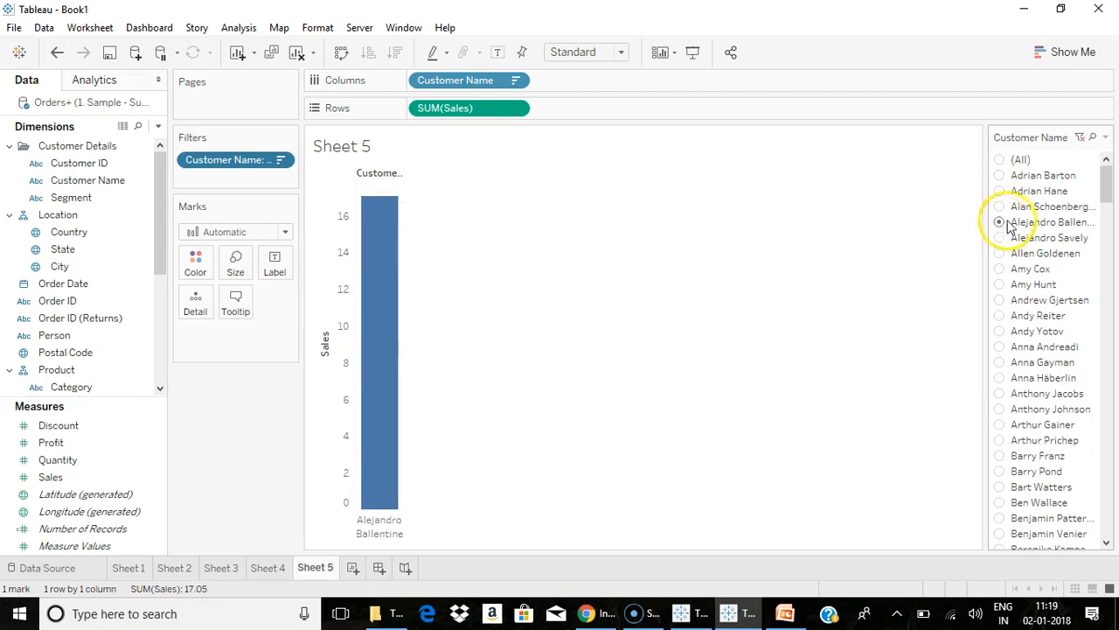
# Return the filter control to Multiple Values (list) and include five more customers from the A names.
pyautogui.click(1106, 140)
pyautogui.click(1004, 350)
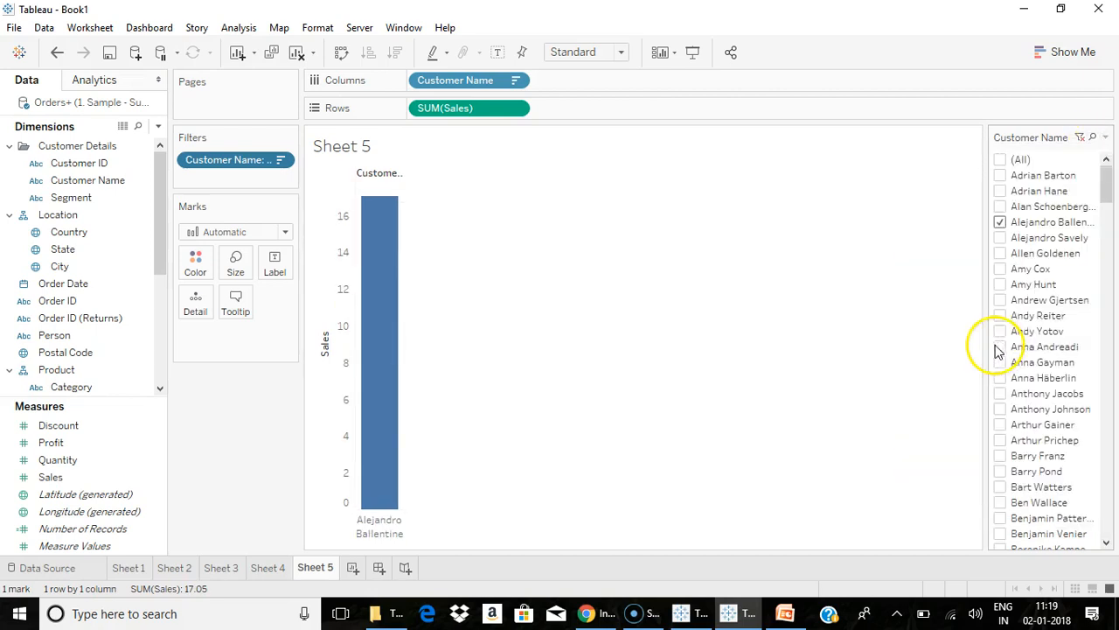
pyautogui.click(1000, 206)
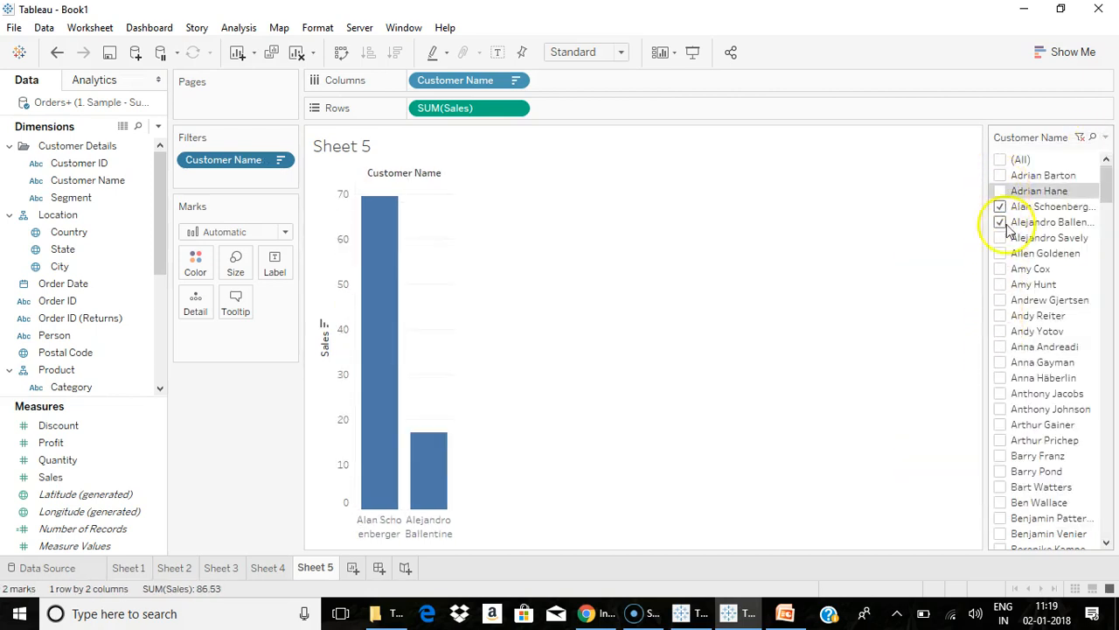
pyautogui.click(999, 284)
pyautogui.click(999, 300)
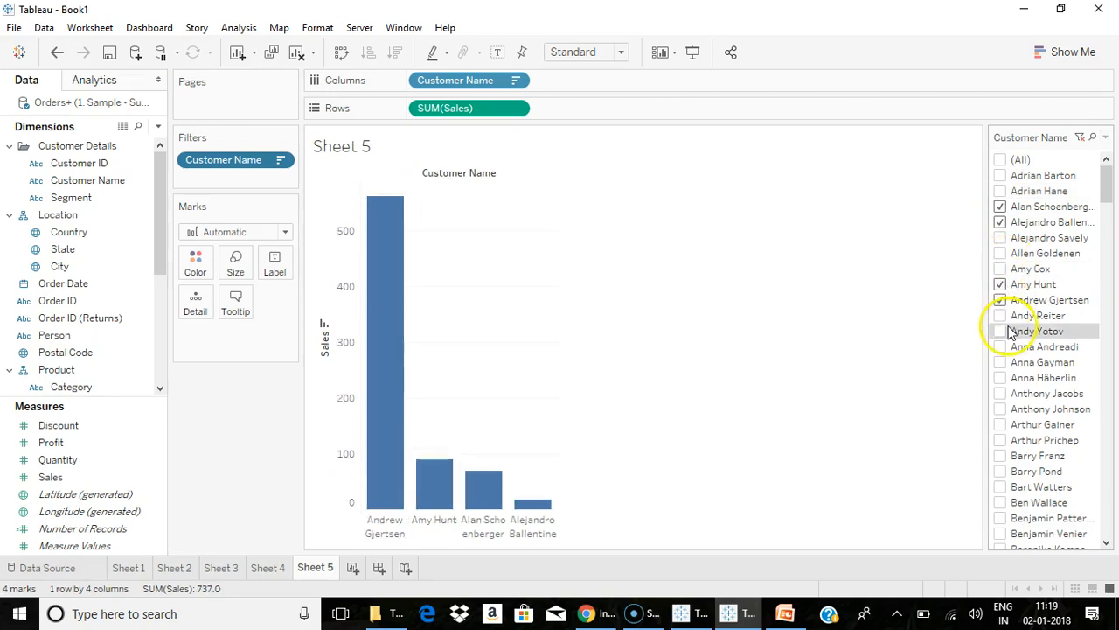
pyautogui.click(999, 378)
pyautogui.click(999, 394)
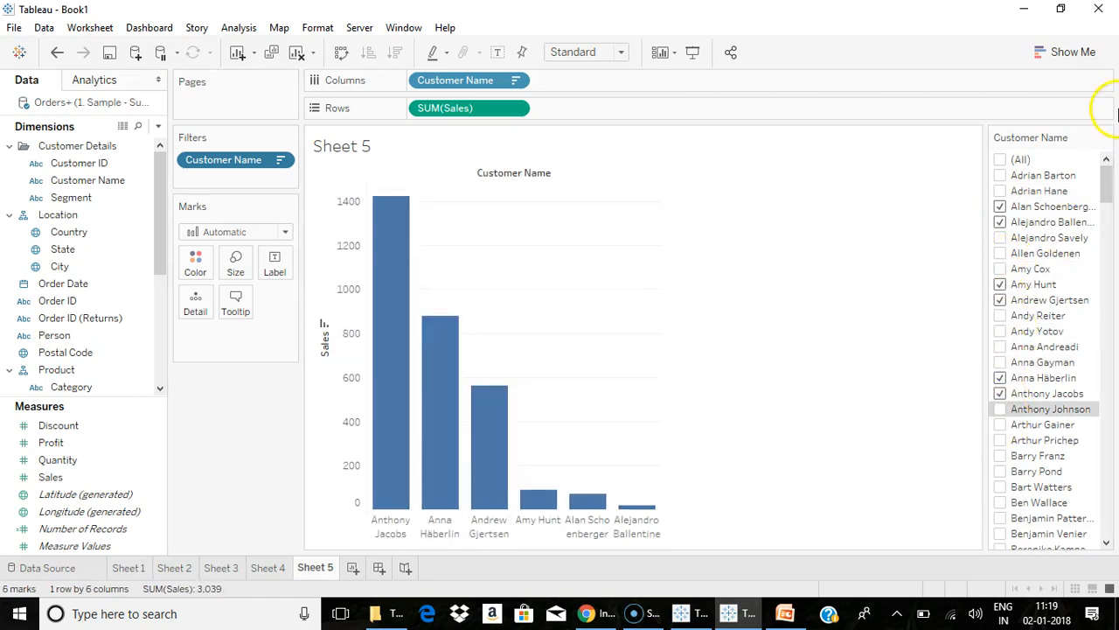
# Review the filter control's options, remove the Customer Name filter from the sheet and undo the removal.
pyautogui.click(1106, 138)
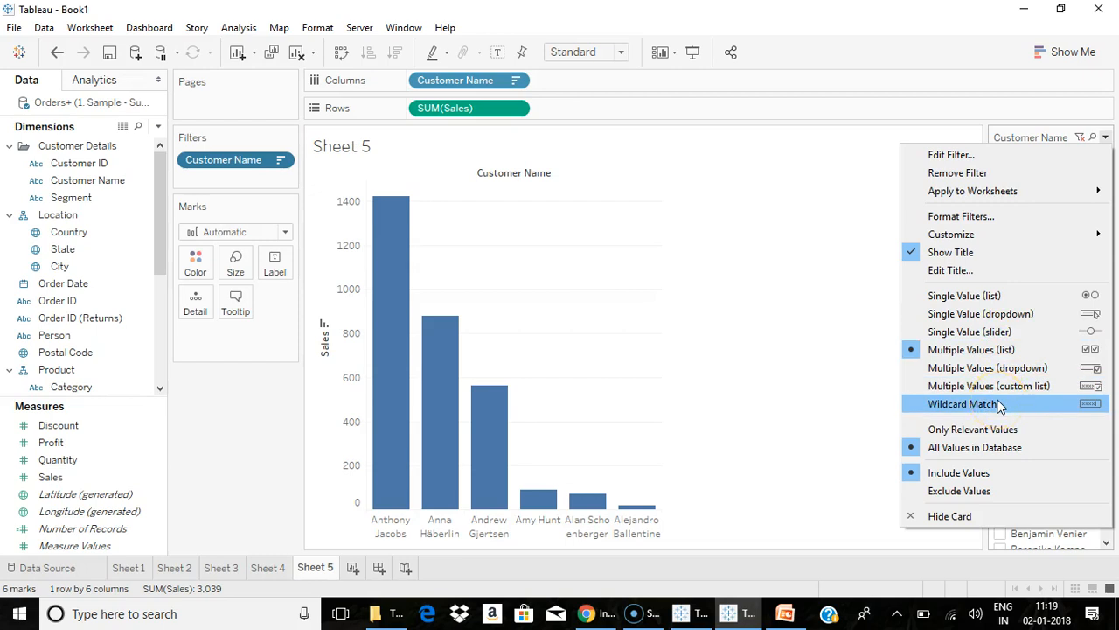
pyautogui.click(779, 257)
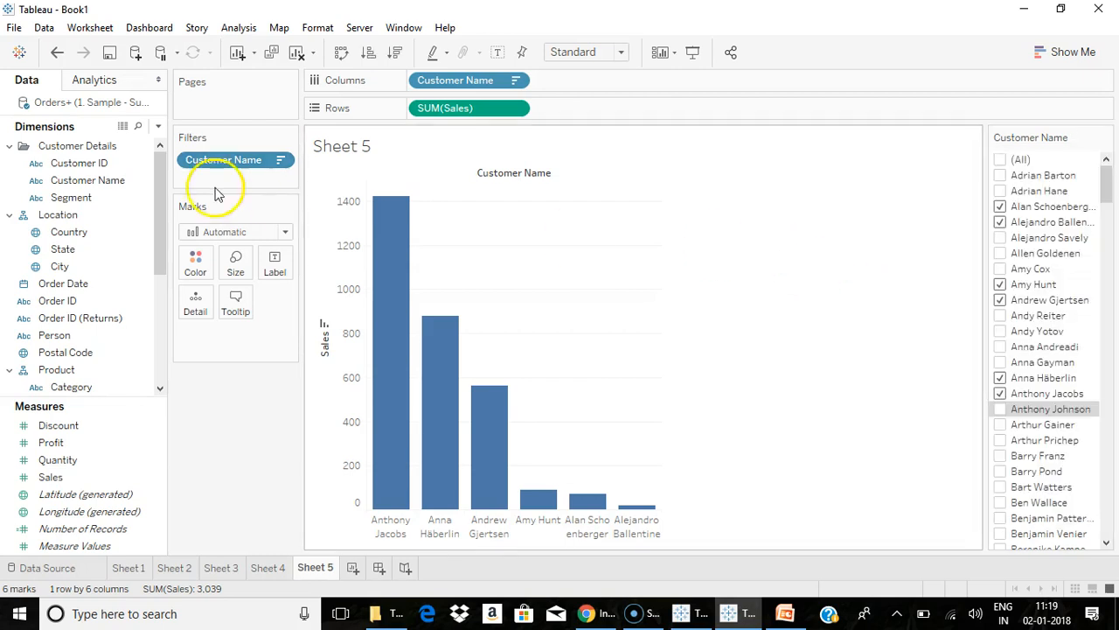
pyautogui.moveTo(236, 166); pyautogui.dragTo(10, 167)
pyautogui.click(56, 51)
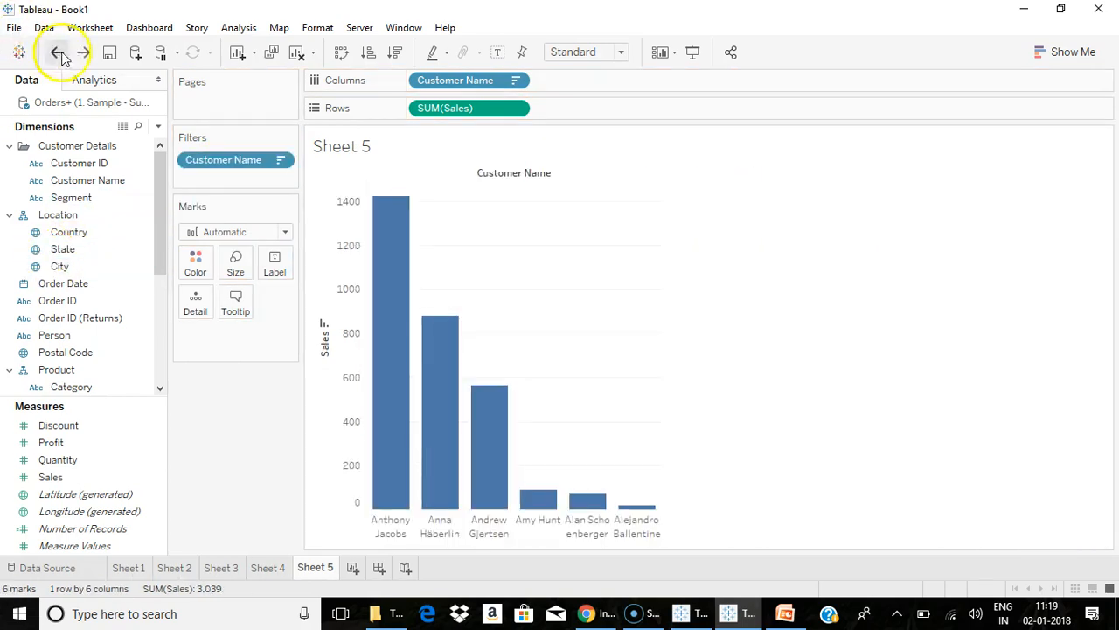
pyautogui.click(282, 160)
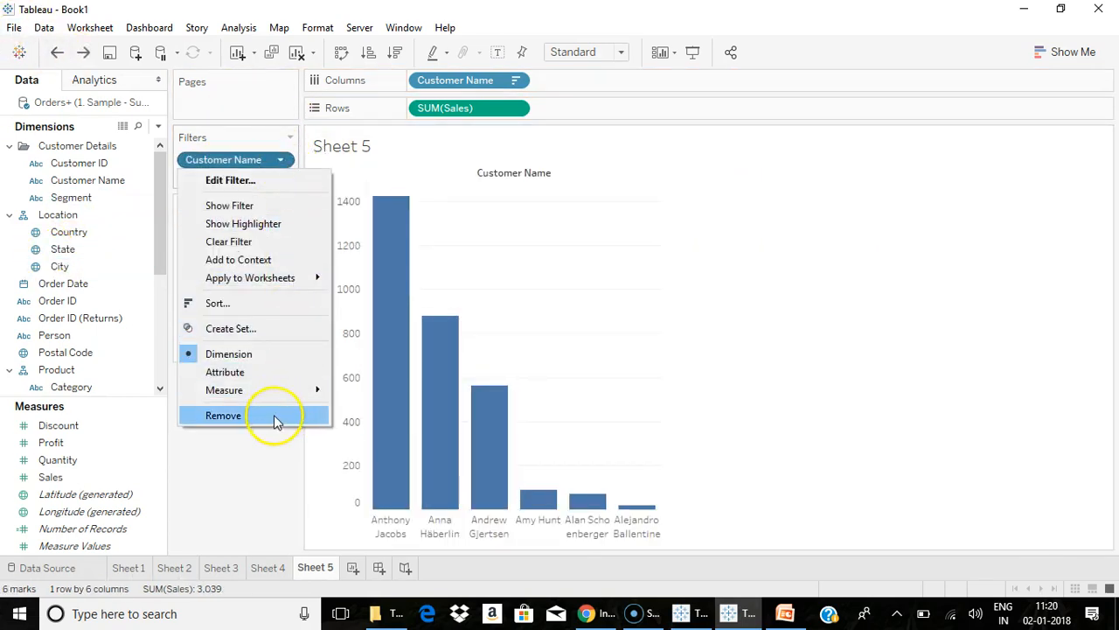
pyautogui.click(787, 342)
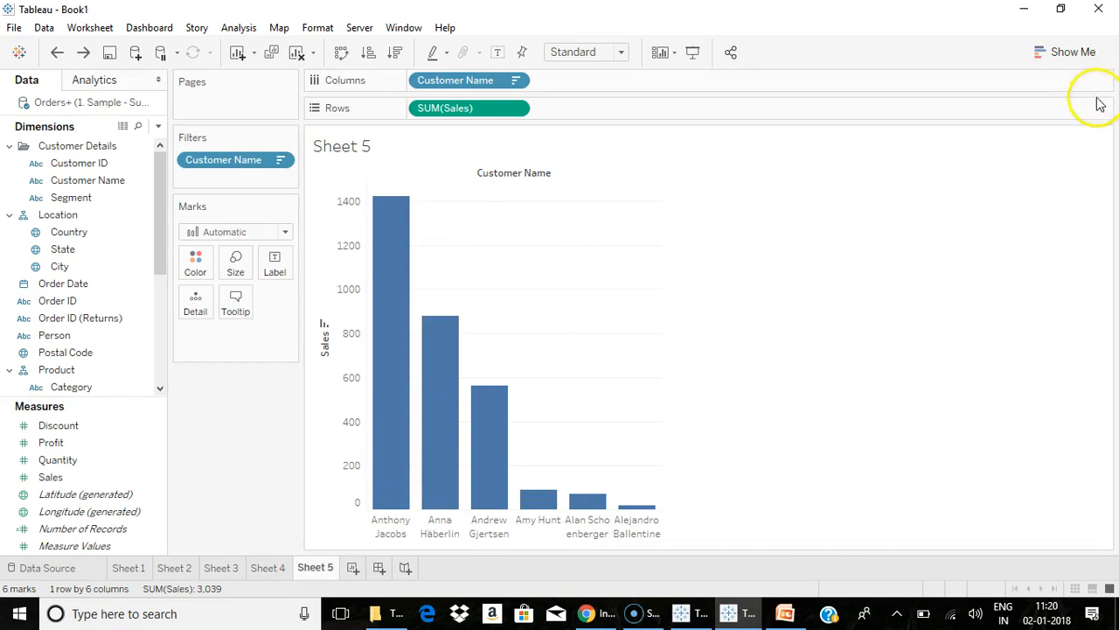
# Replace the Sheet 5 title text with "Dimension Filters".
pyautogui.click(1100, 140)
pyautogui.click(1049, 147)
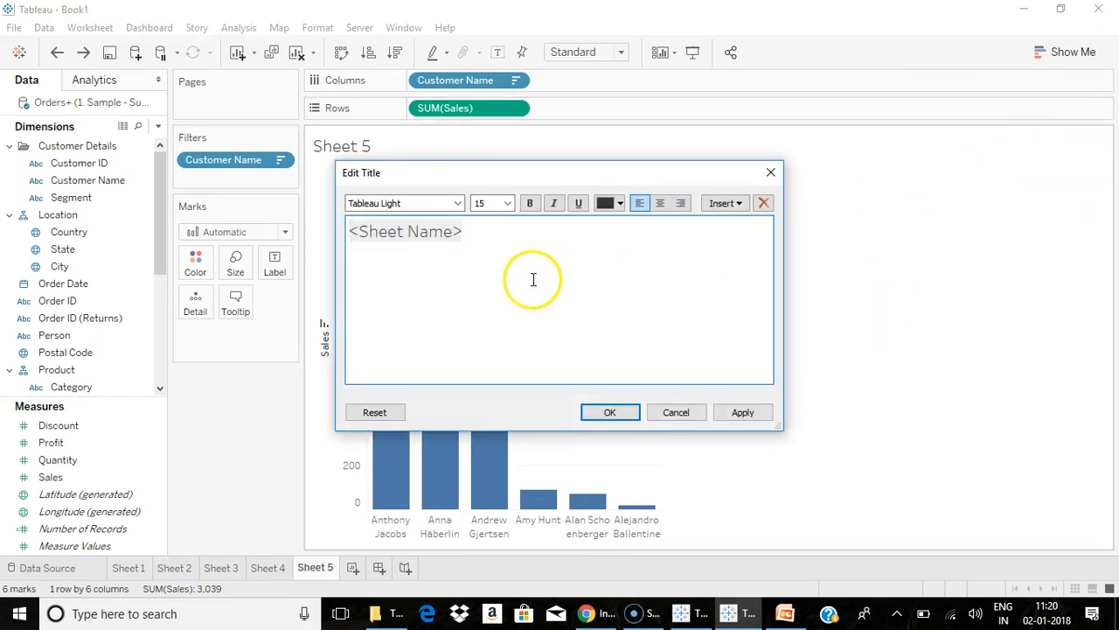
pyautogui.moveTo(374, 235); pyautogui.dragTo(33, 228)
pyautogui.write('Dimension Filters')
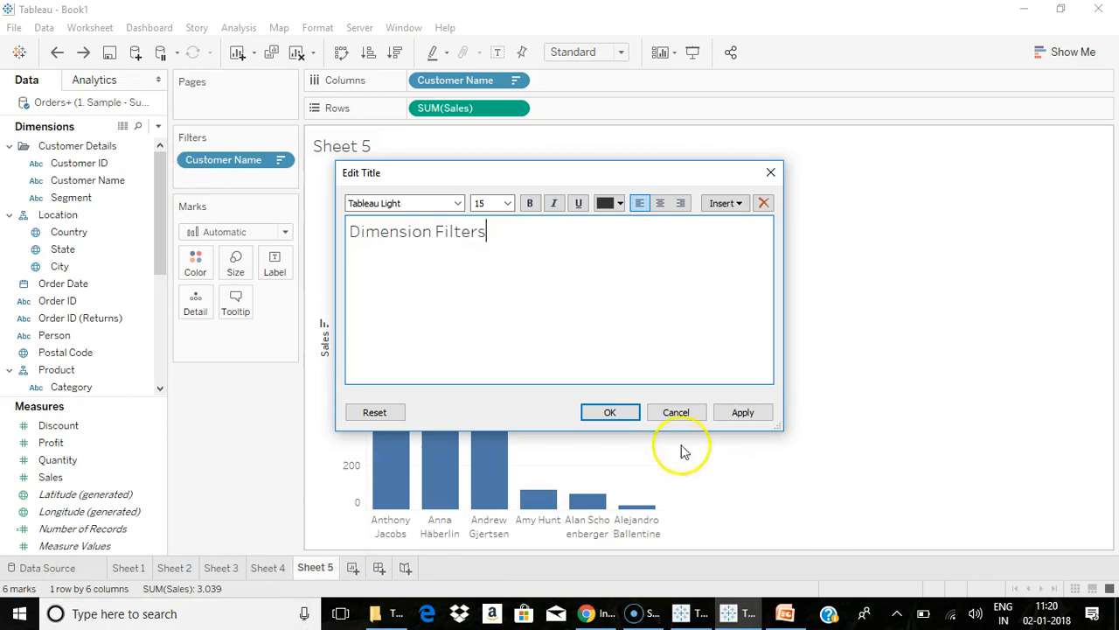
pyautogui.click(636, 417)
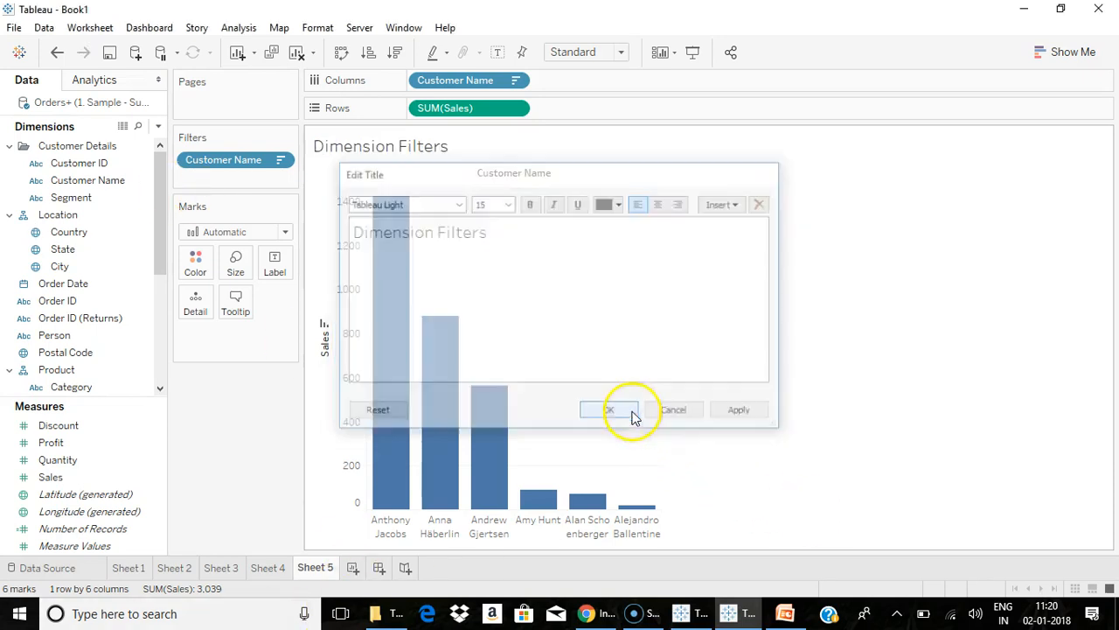
# Create a new worksheet charting Sales on rows by Customer Name on columns.
pyautogui.click(352, 567)
pyautogui.moveTo(57, 178); pyautogui.dragTo(489, 82)
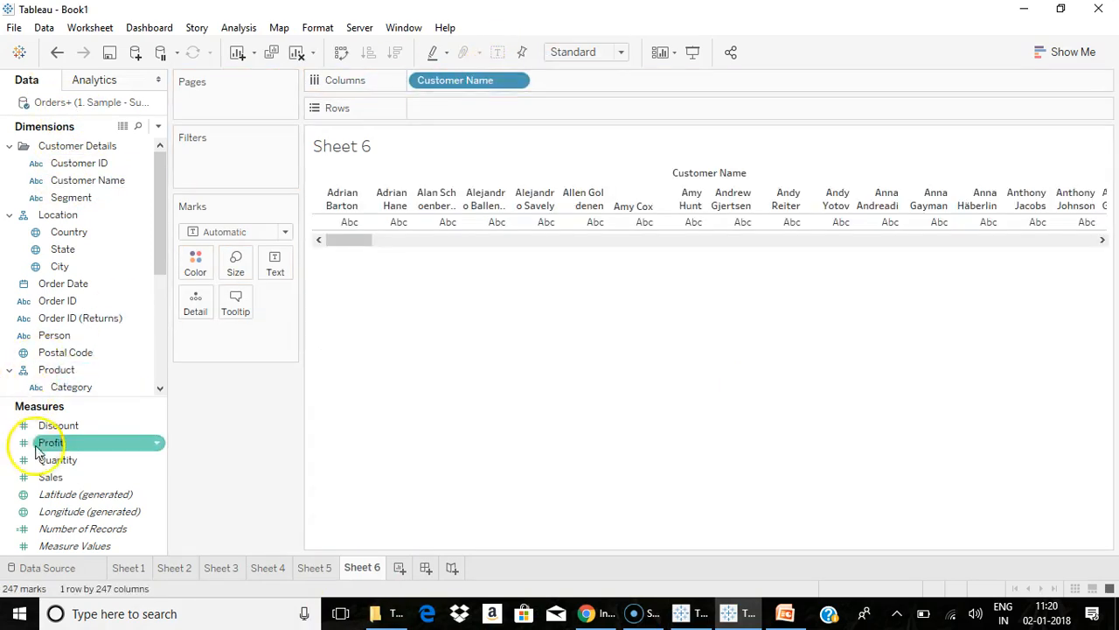
pyautogui.moveTo(48, 482); pyautogui.dragTo(437, 108)
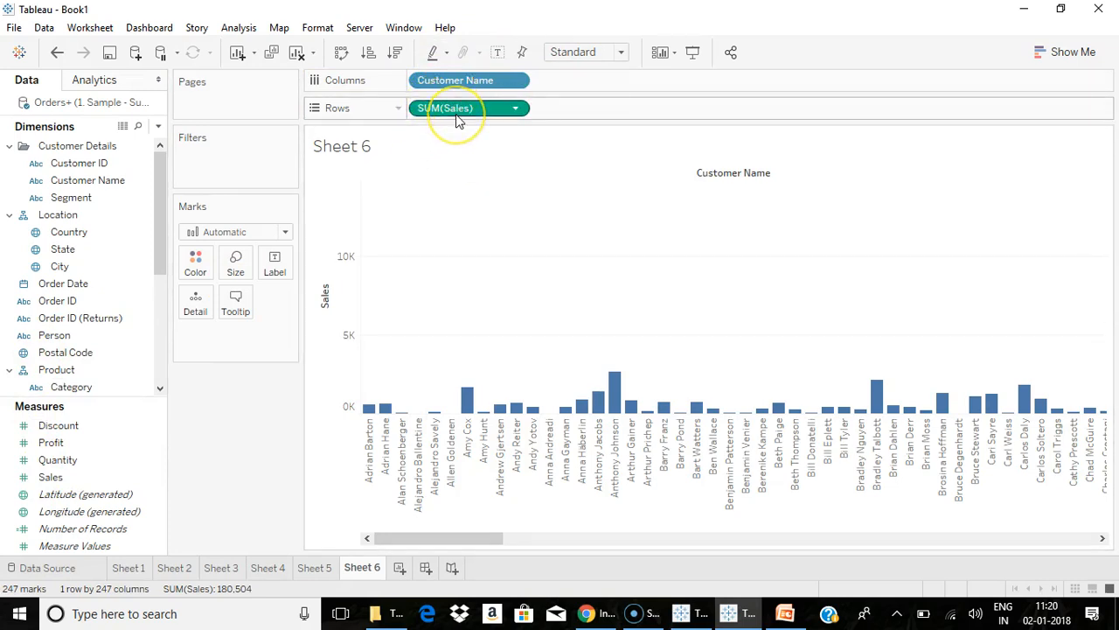
pyautogui.moveTo(49, 481); pyautogui.dragTo(201, 154)
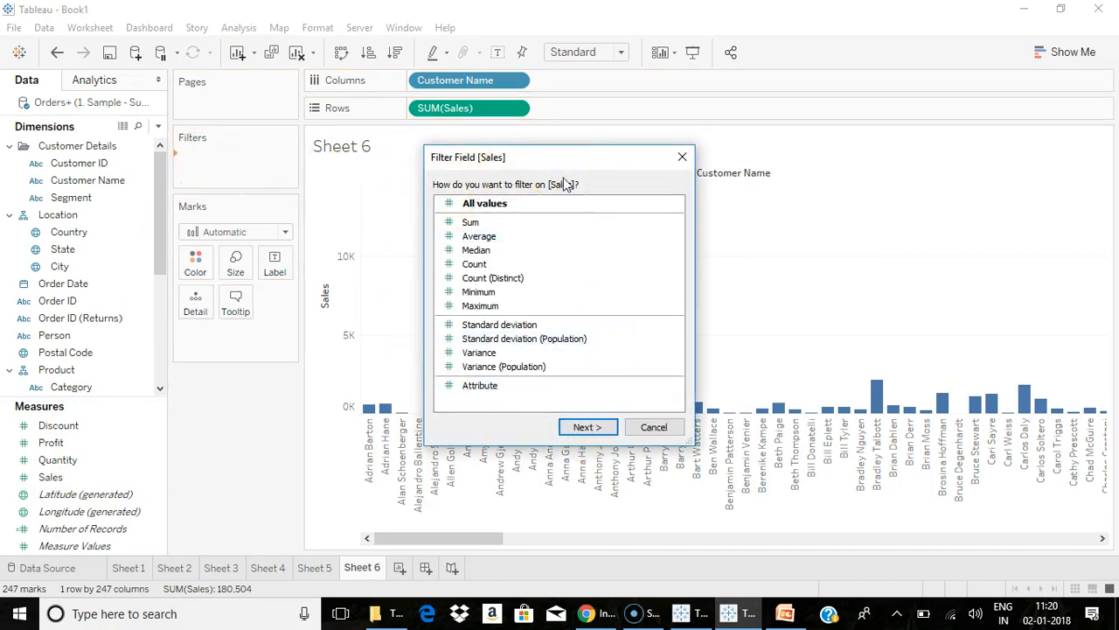
pyautogui.click(491, 223)
pyautogui.click(493, 236)
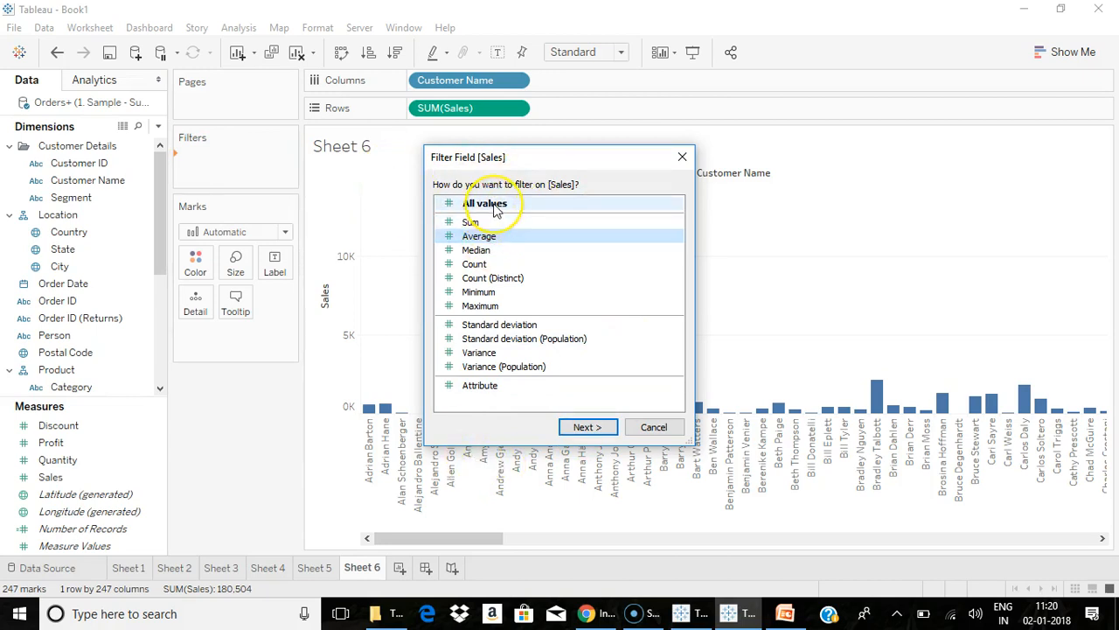
pyautogui.moveTo(492, 224); pyautogui.dragTo(488, 298)
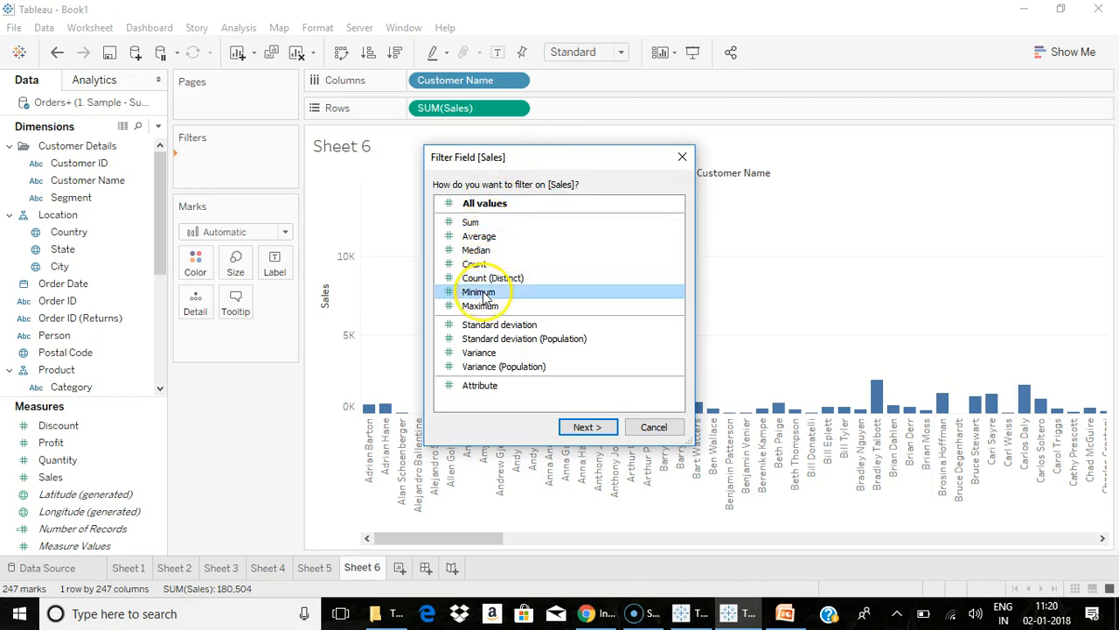
pyautogui.click(580, 426)
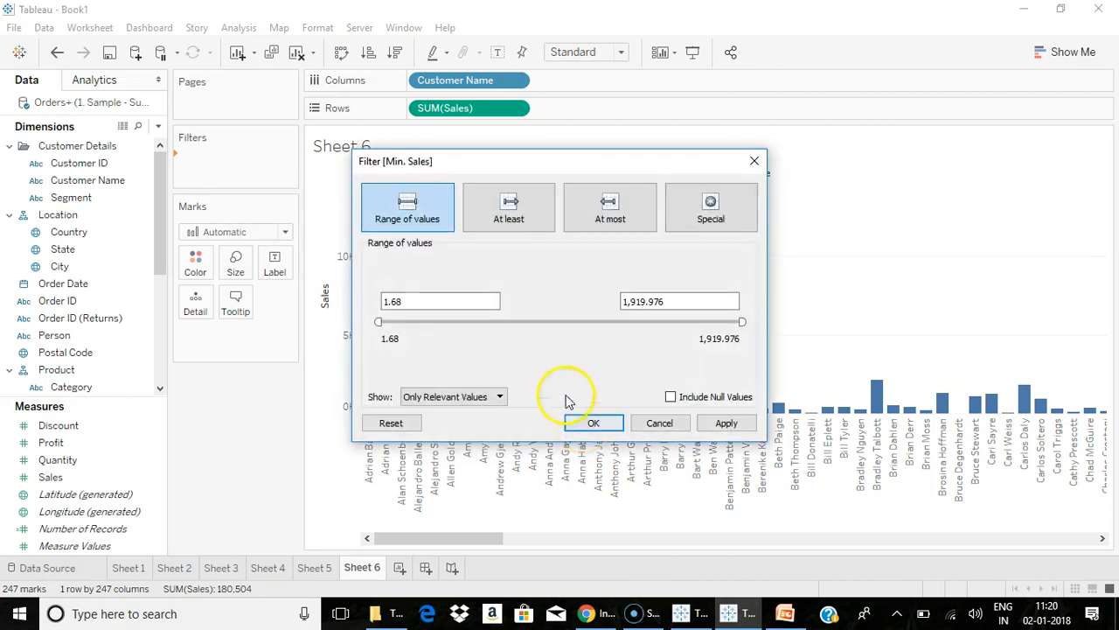
pyautogui.click(657, 423)
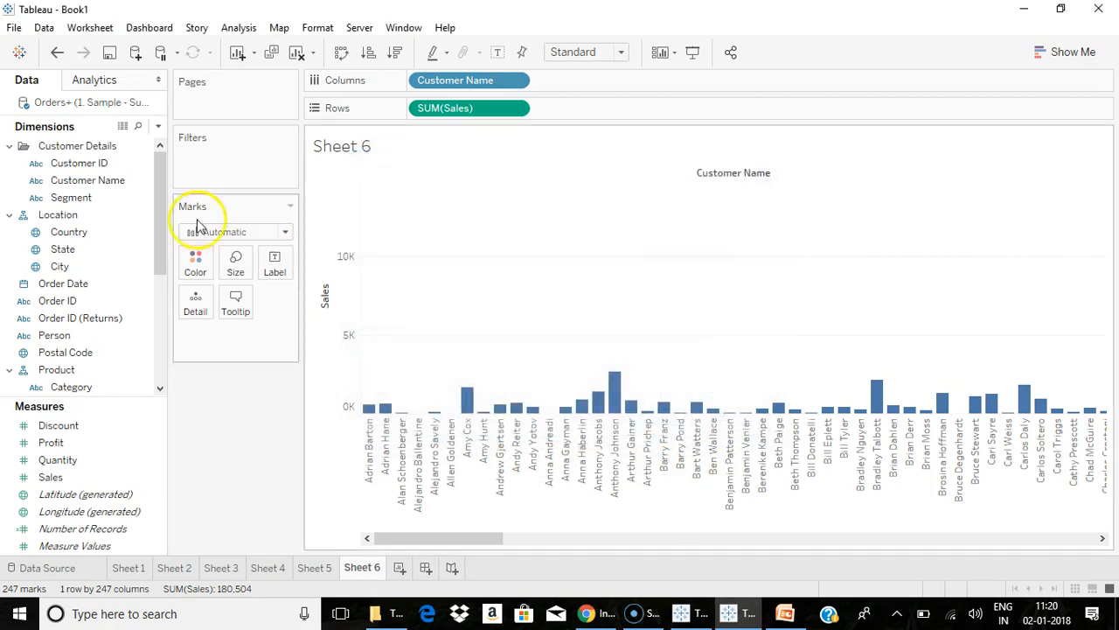
# Filter the chart on all values of Sales, keeping the range from 5,000 to 15,000.
pyautogui.moveTo(50, 477); pyautogui.dragTo(234, 162)
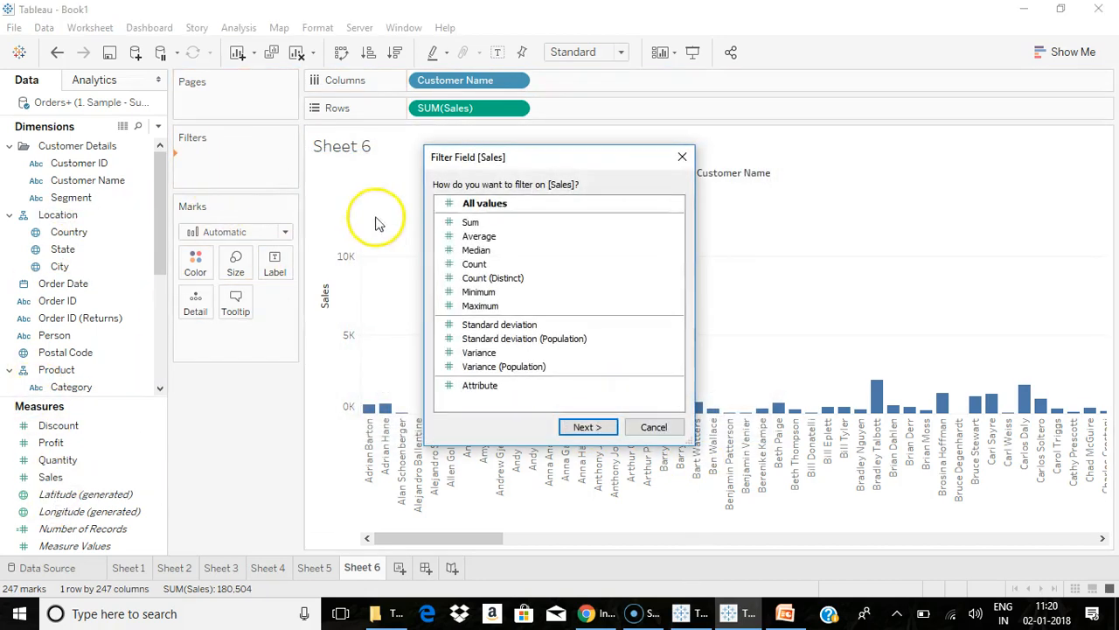
pyautogui.click(471, 203)
pyautogui.click(586, 427)
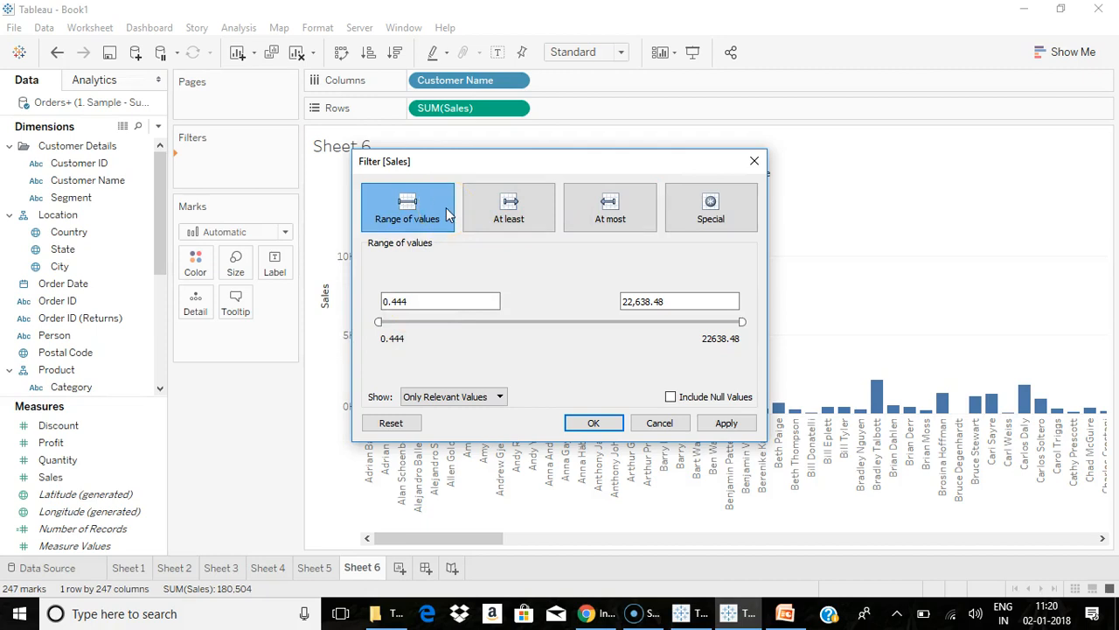
pyautogui.moveTo(382, 322); pyautogui.dragTo(436, 321)
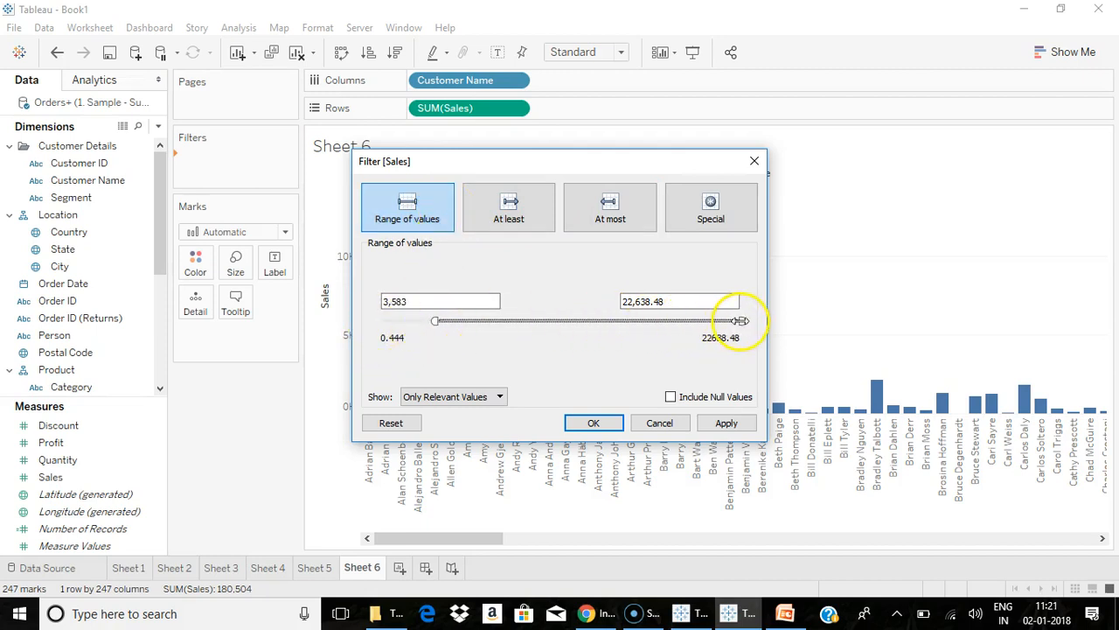
pyautogui.moveTo(740, 320); pyautogui.dragTo(676, 322)
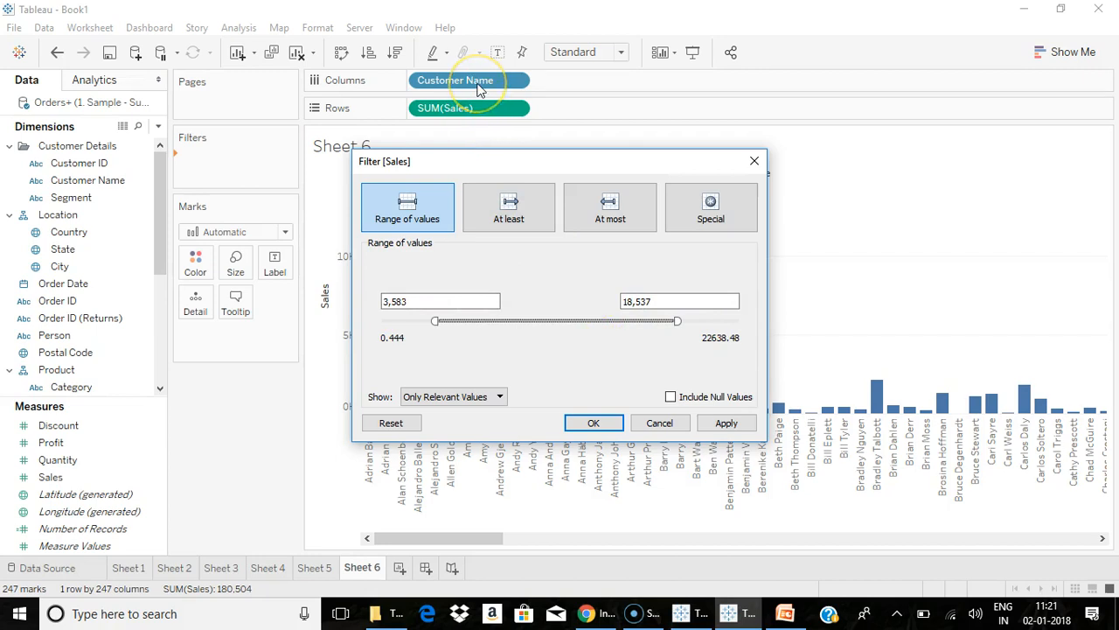
pyautogui.click(400, 301)
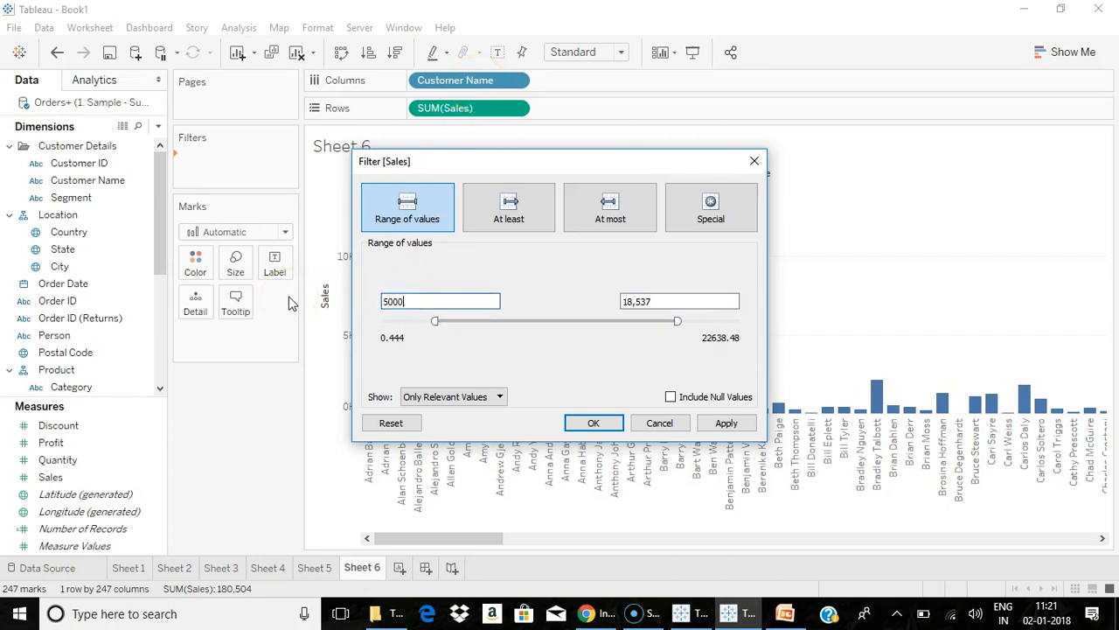
pyautogui.click(639, 300)
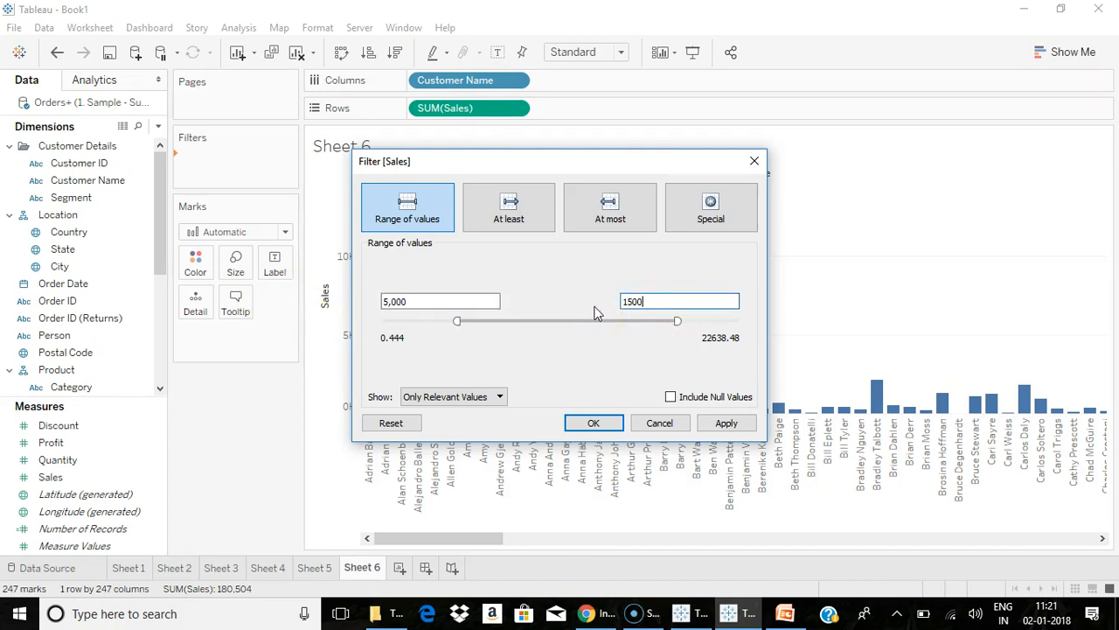
pyautogui.click(578, 383)
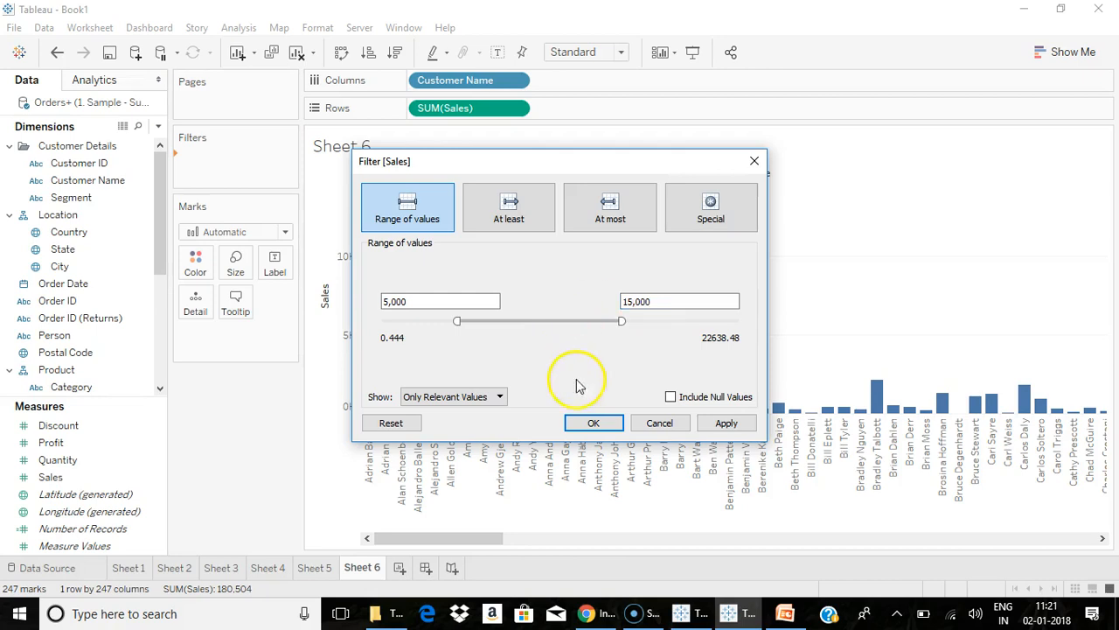
pyautogui.click(594, 424)
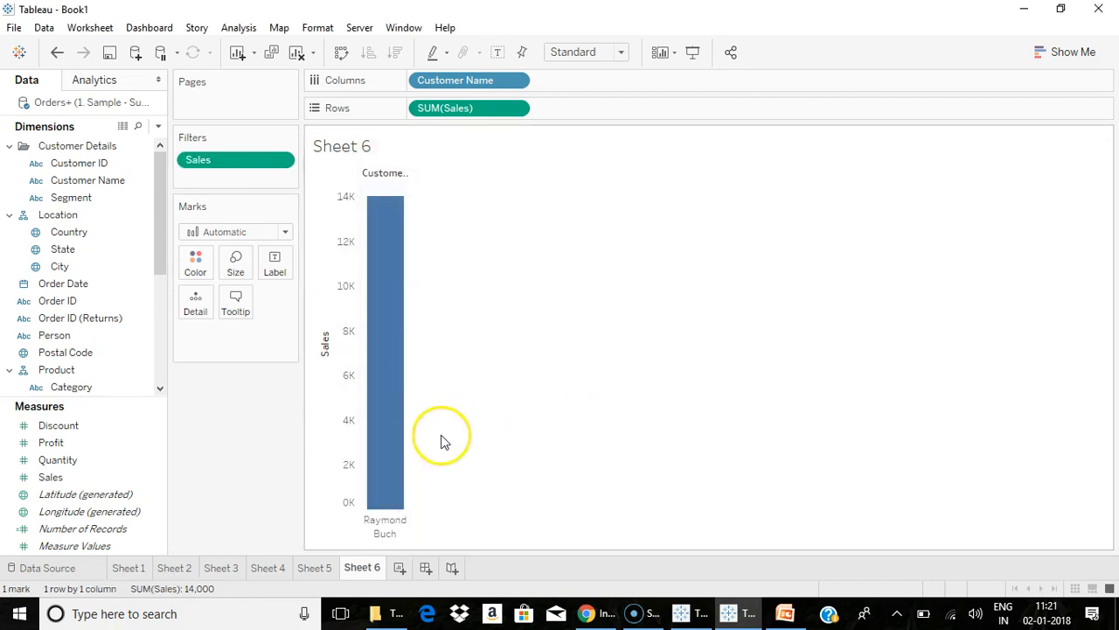
# Lower the minimum of the Sales filter's range to about 1,195.
pyautogui.moveTo(372, 337)
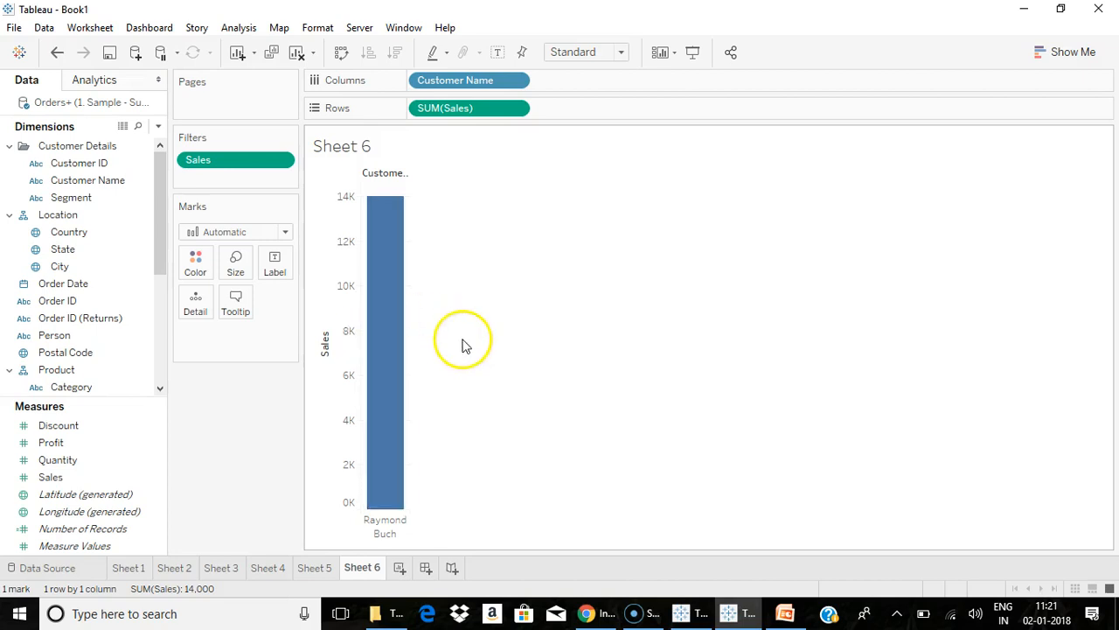
pyautogui.click(284, 160)
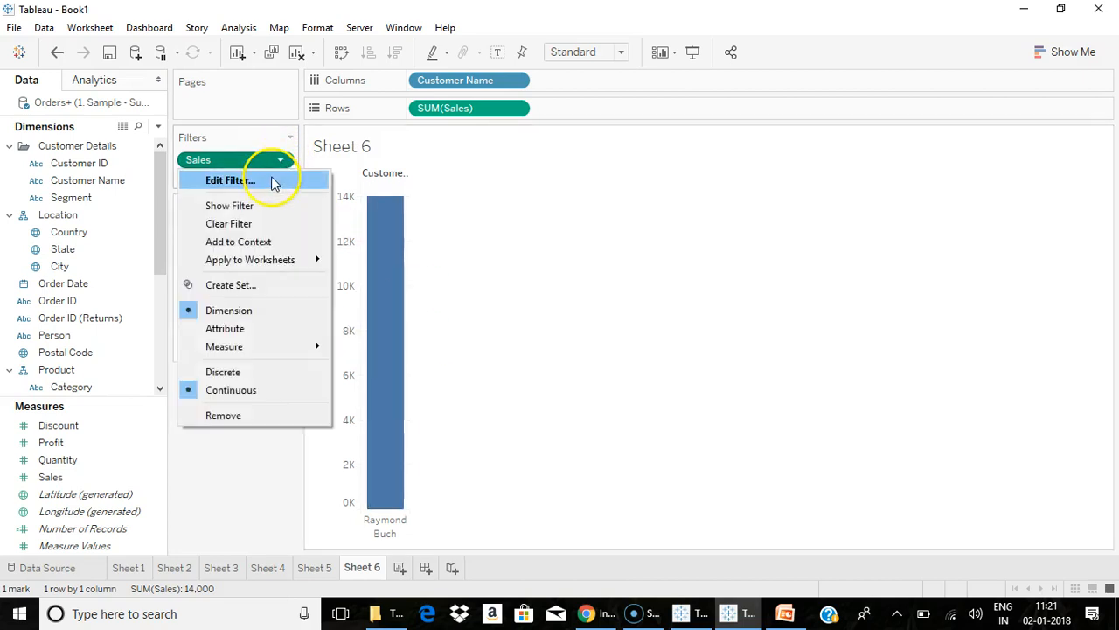
pyautogui.click(272, 182)
pyautogui.moveTo(454, 322); pyautogui.dragTo(397, 322)
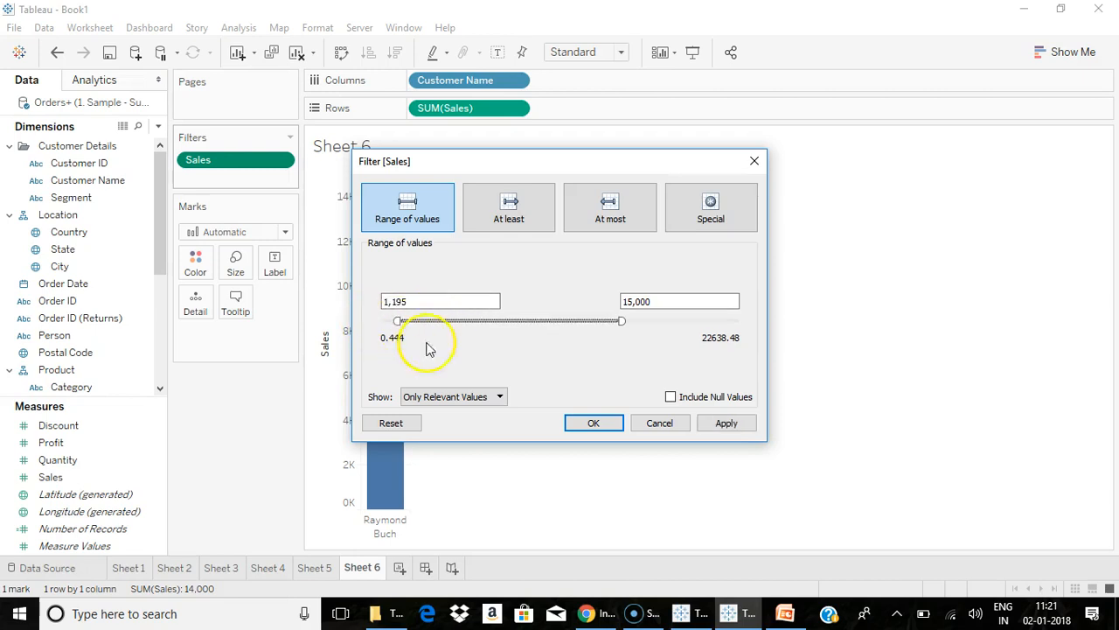
pyautogui.click(598, 425)
# Change the Sales filter to an At least condition with a minimum of 9,000.
pyautogui.click(285, 161)
pyautogui.click(268, 181)
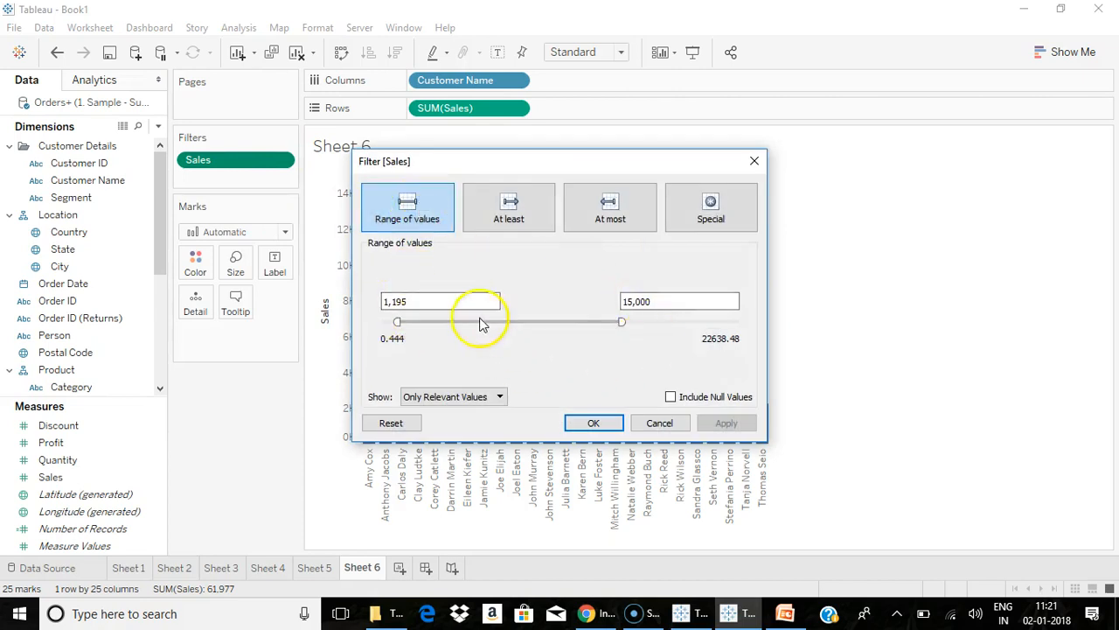
pyautogui.click(516, 219)
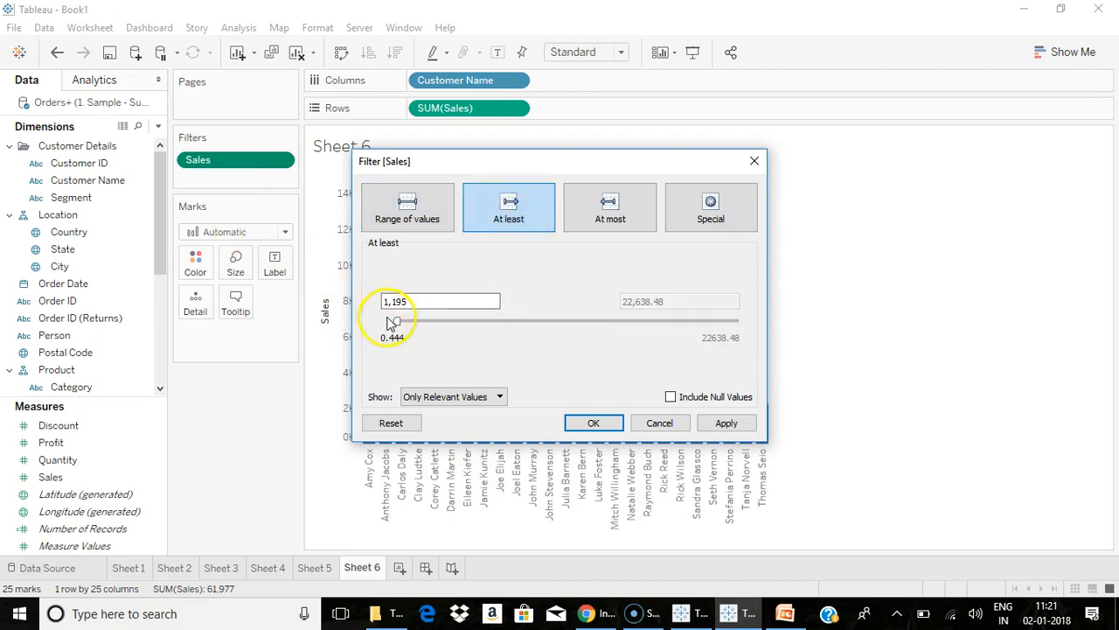
pyautogui.moveTo(398, 321); pyautogui.dragTo(523, 322)
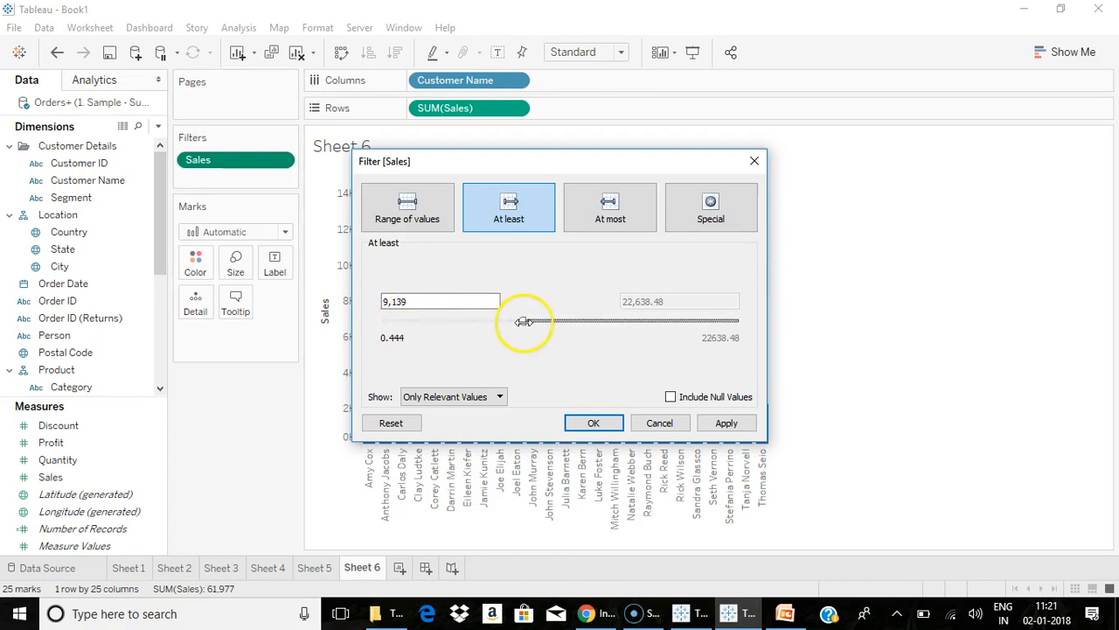
pyautogui.moveTo(412, 302); pyautogui.dragTo(397, 303)
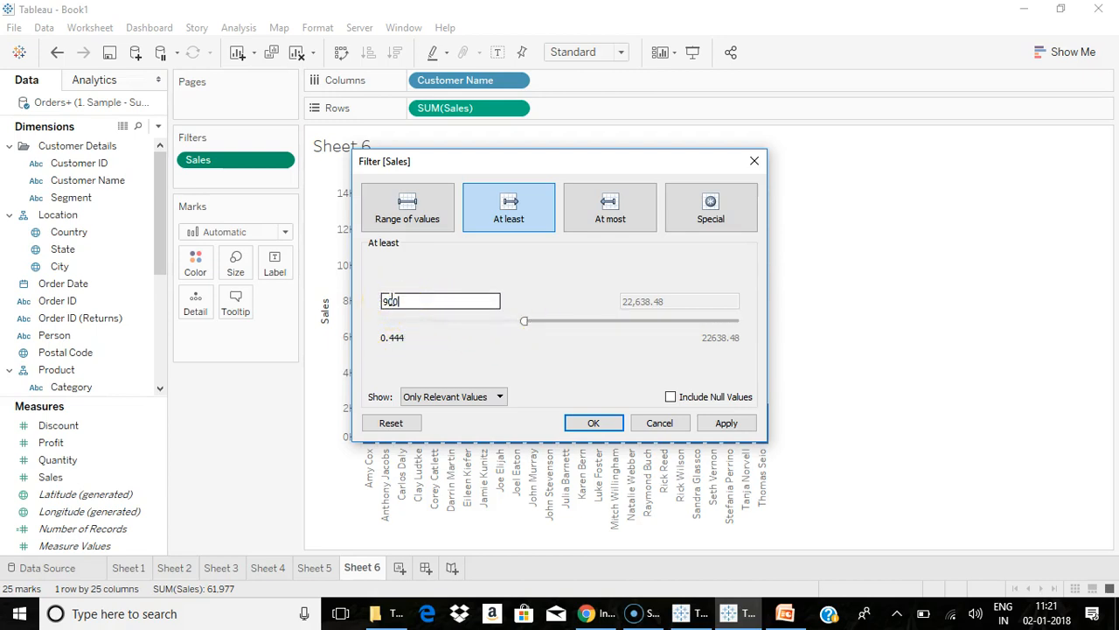
pyautogui.click(599, 423)
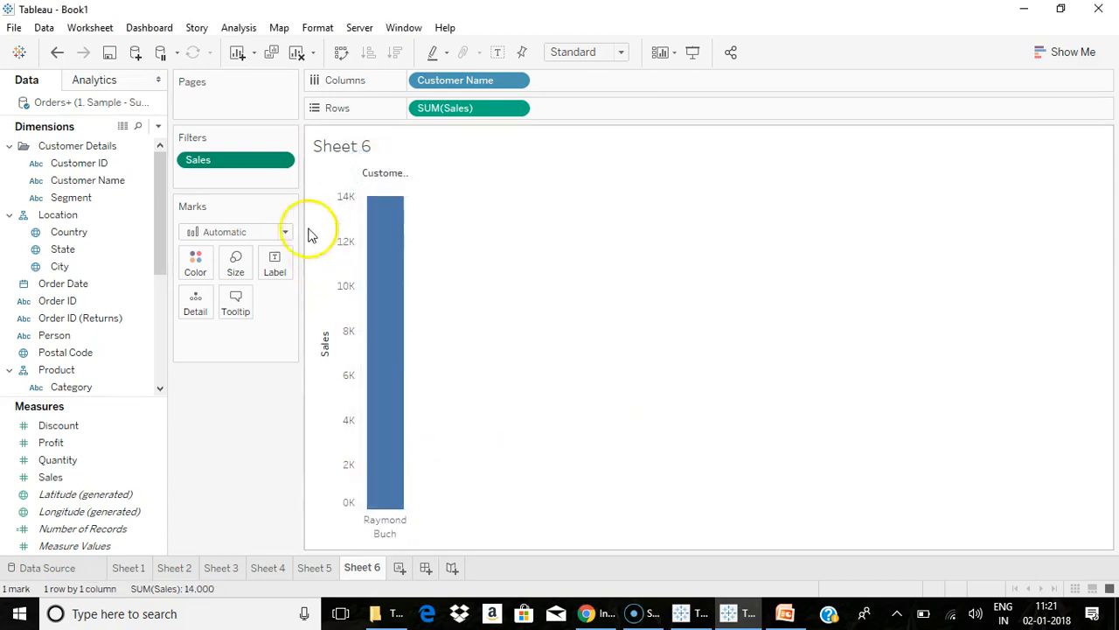
# Switch the Sales filter to an At most condition with a maximum of 9,000.
pyautogui.click(283, 161)
pyautogui.click(265, 180)
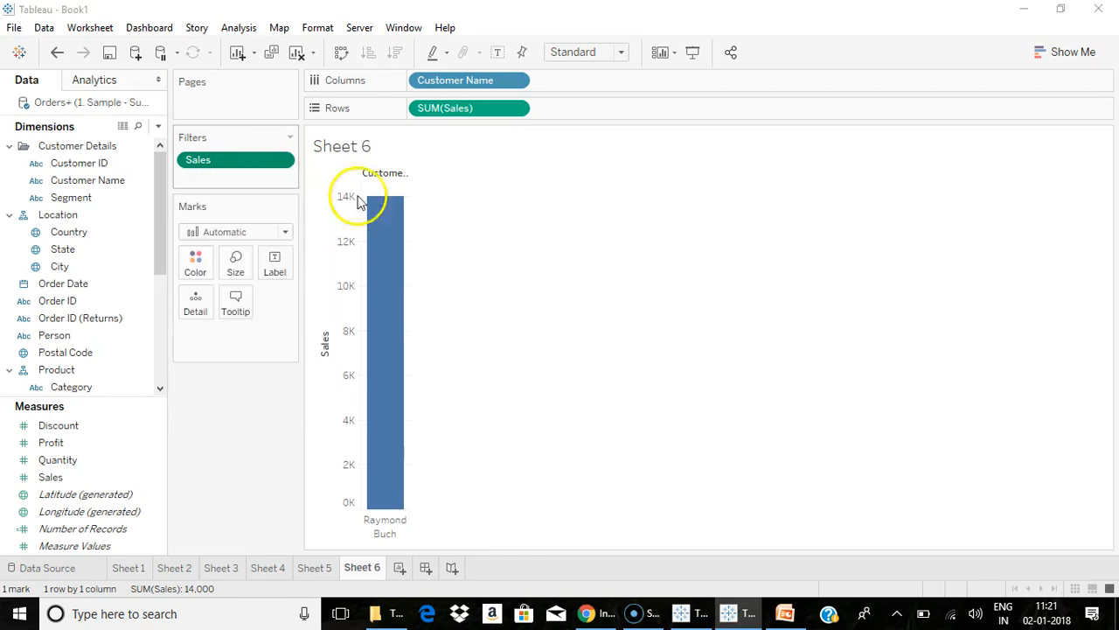
pyautogui.click(612, 217)
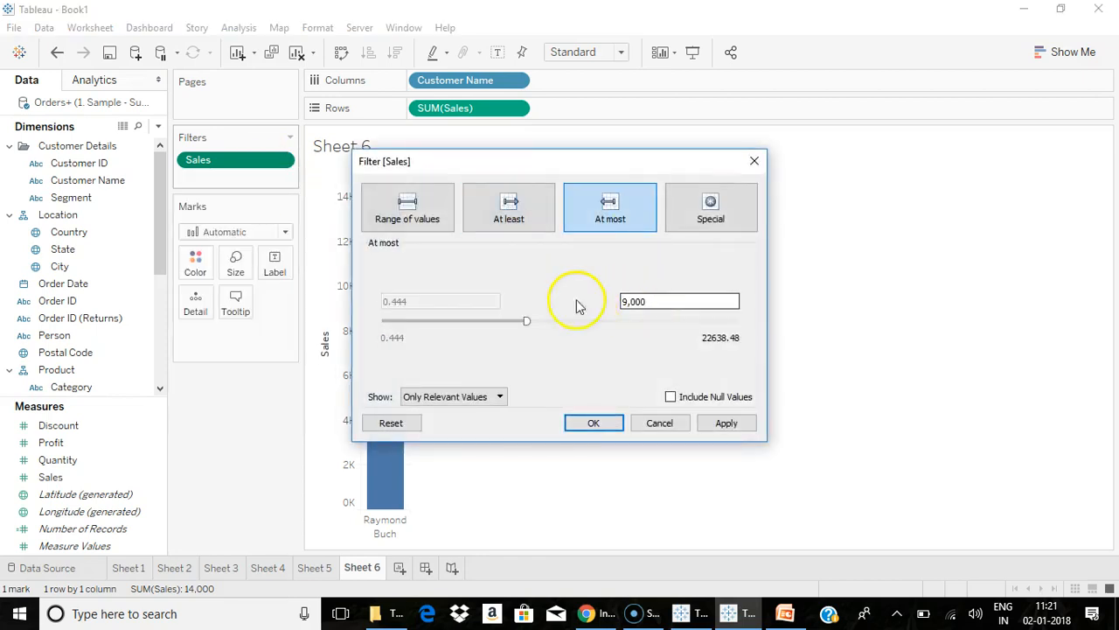
pyautogui.click(595, 424)
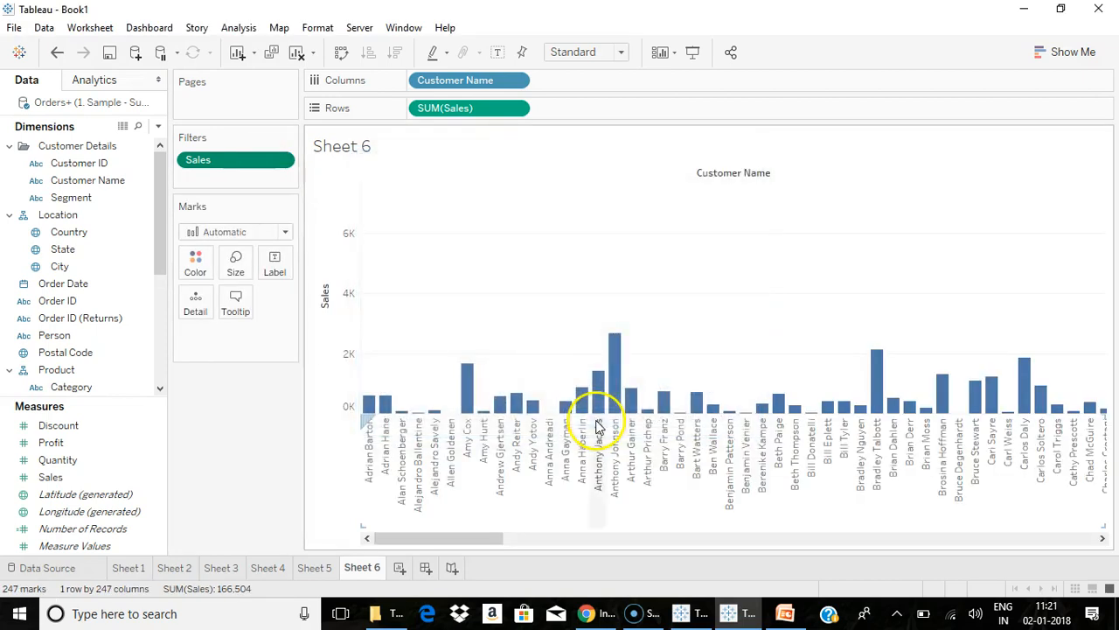
# Switch the Sales filter to the Special condition with All values.
pyautogui.click(280, 162)
pyautogui.click(267, 183)
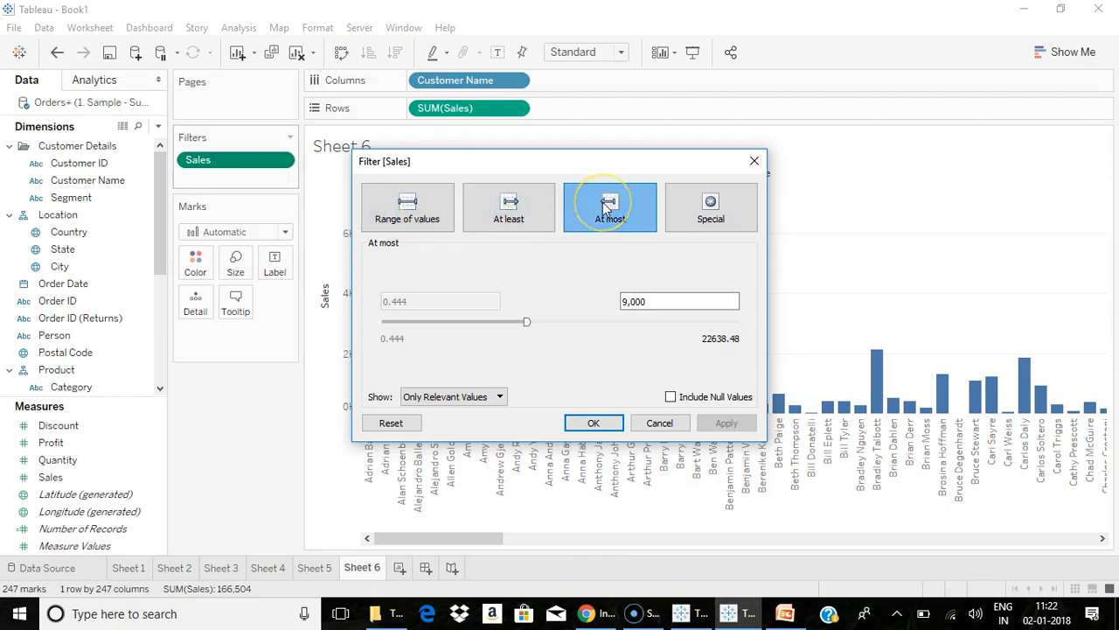
pyautogui.click(731, 220)
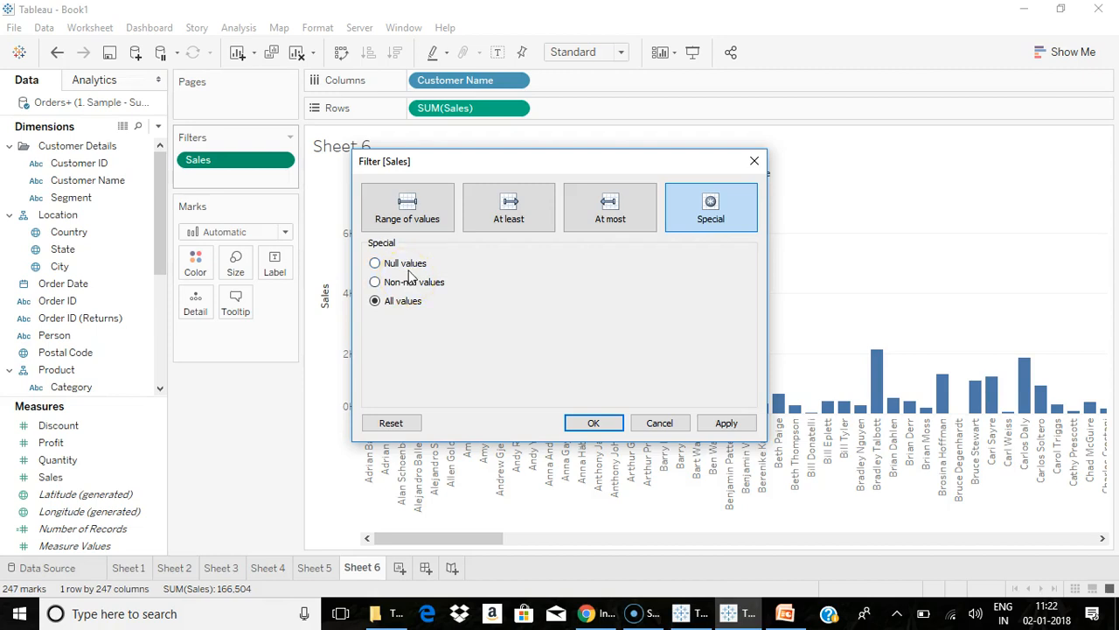
pyautogui.click(593, 424)
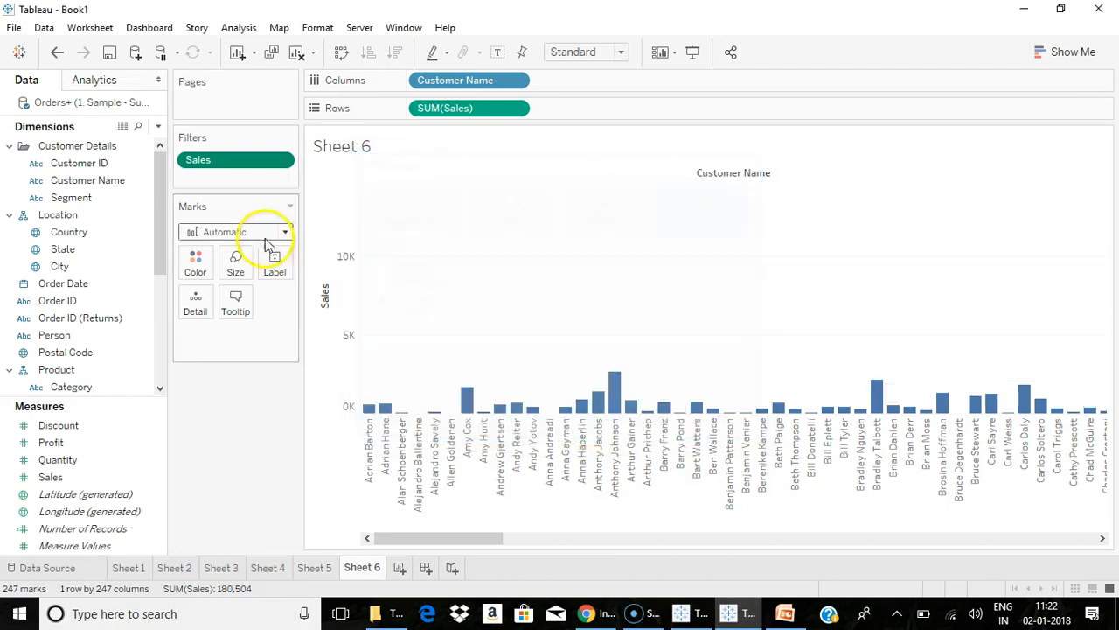
# Show the Sales filter control beside the chart and narrow its range to about 3594 to 20482.
pyautogui.click(280, 166)
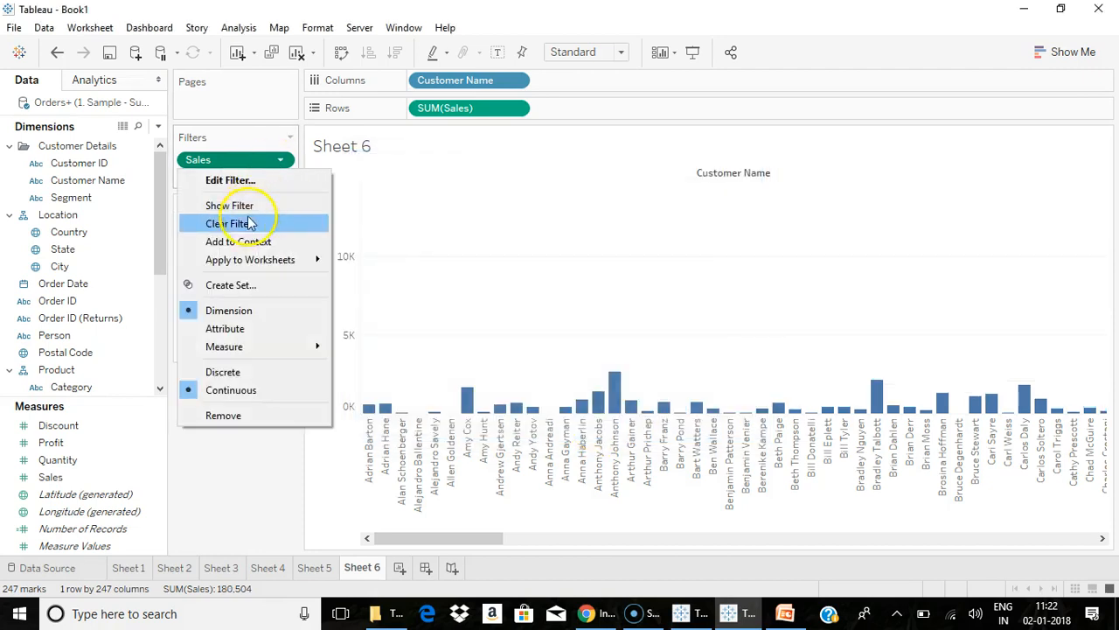
pyautogui.click(245, 204)
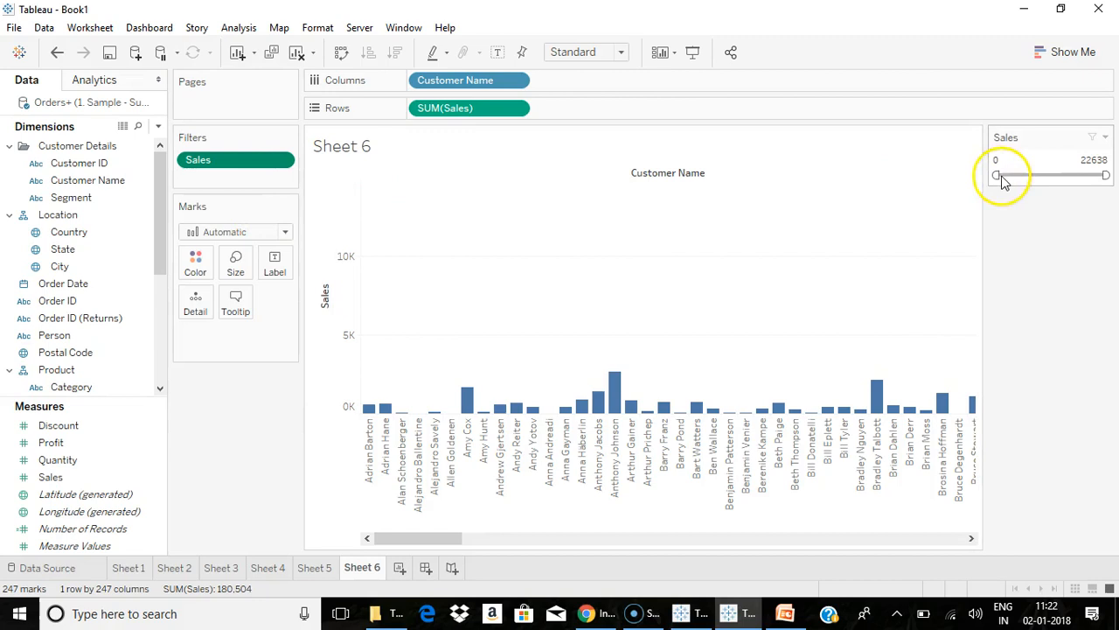
pyautogui.moveTo(998, 175); pyautogui.dragTo(1035, 175)
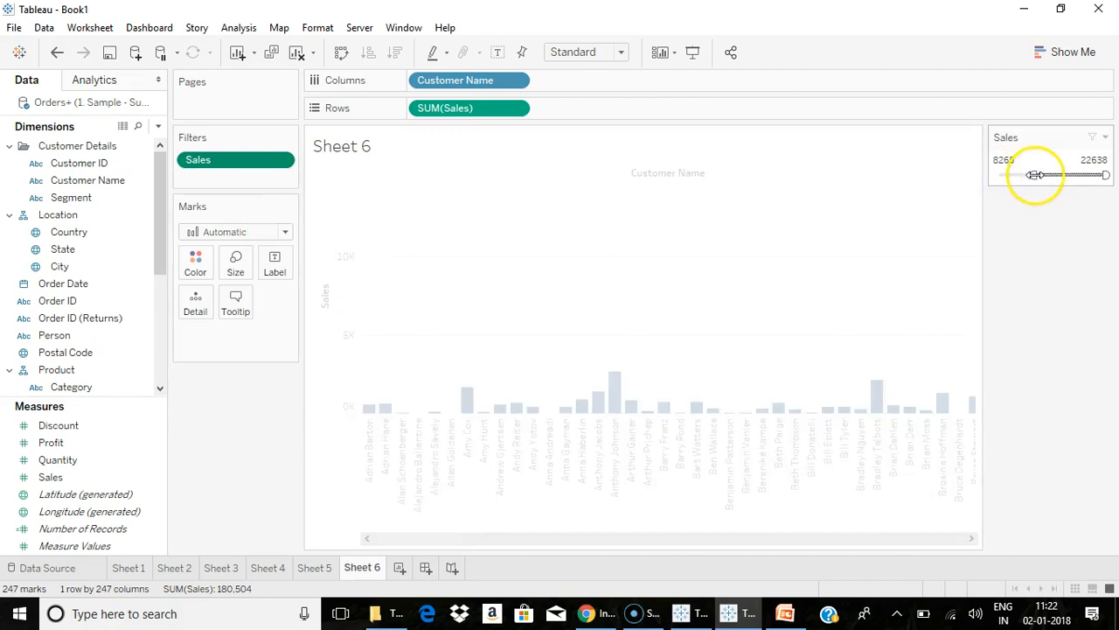
pyautogui.moveTo(1104, 175); pyautogui.dragTo(1013, 178)
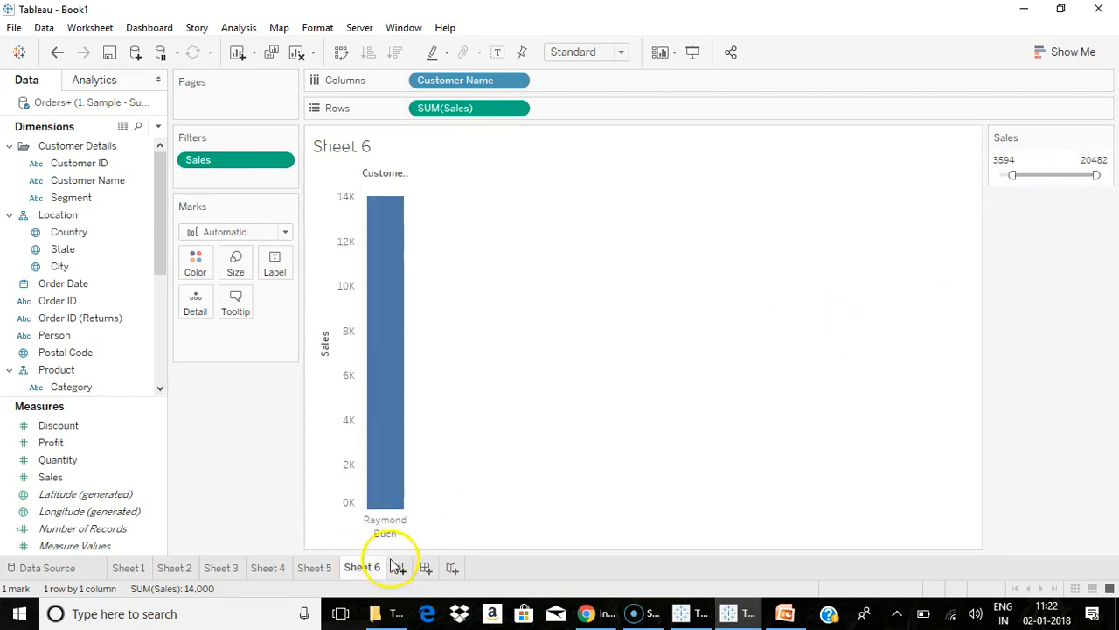
# Replace the Sheet 6 title text with "Measure Filters" and add a new blank worksheet.
pyautogui.click(969, 140)
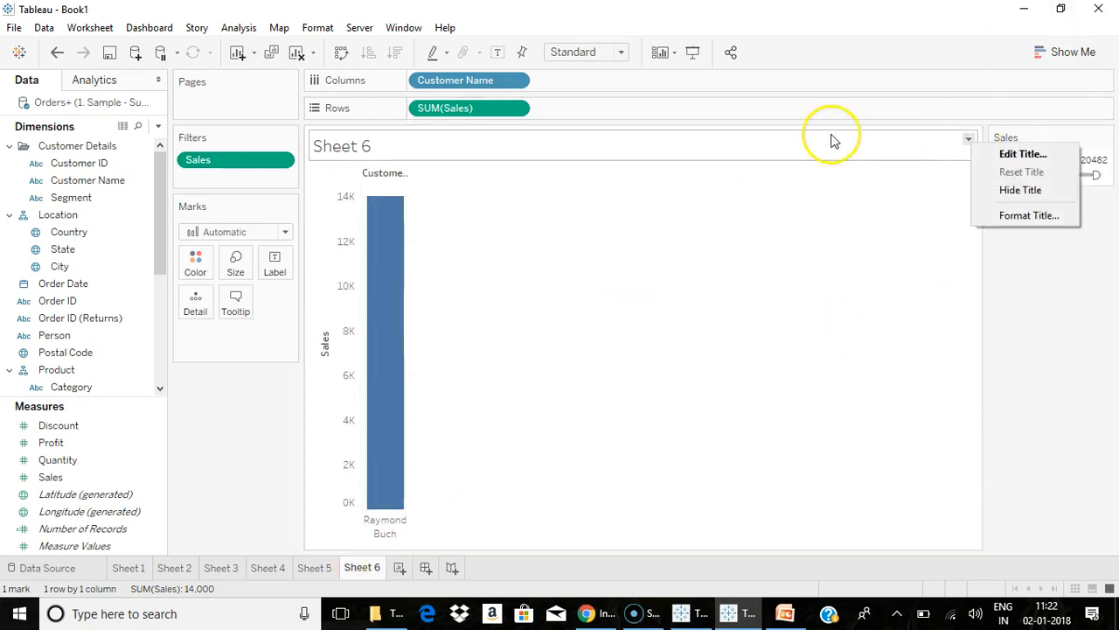
pyautogui.click(1022, 155)
pyautogui.hotkey('ctrl', 'a')
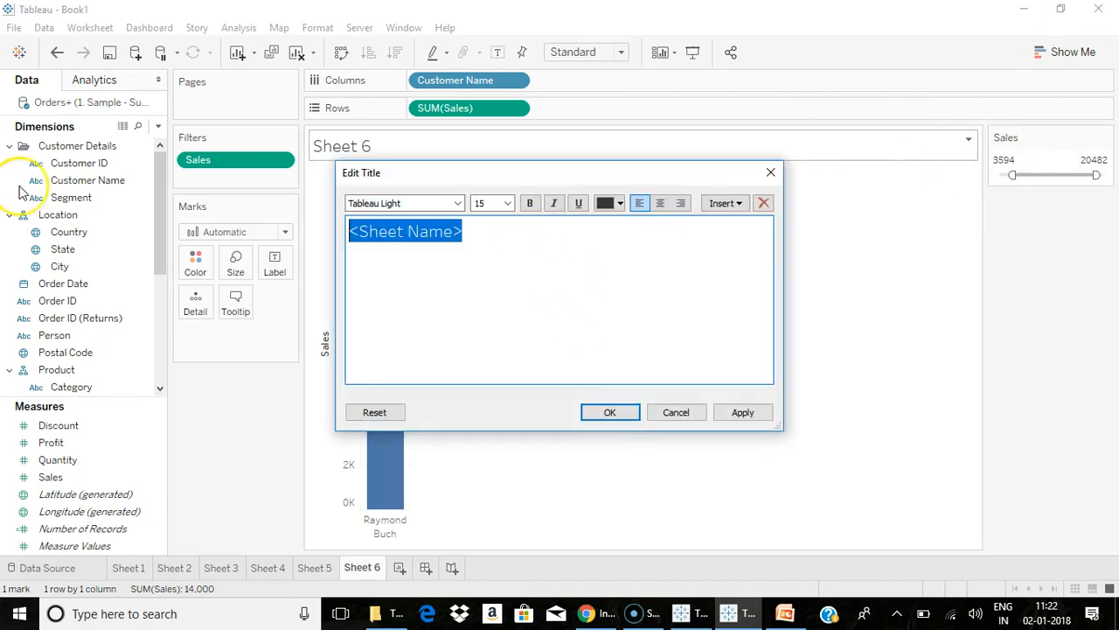
pyautogui.write('Measure Filters')
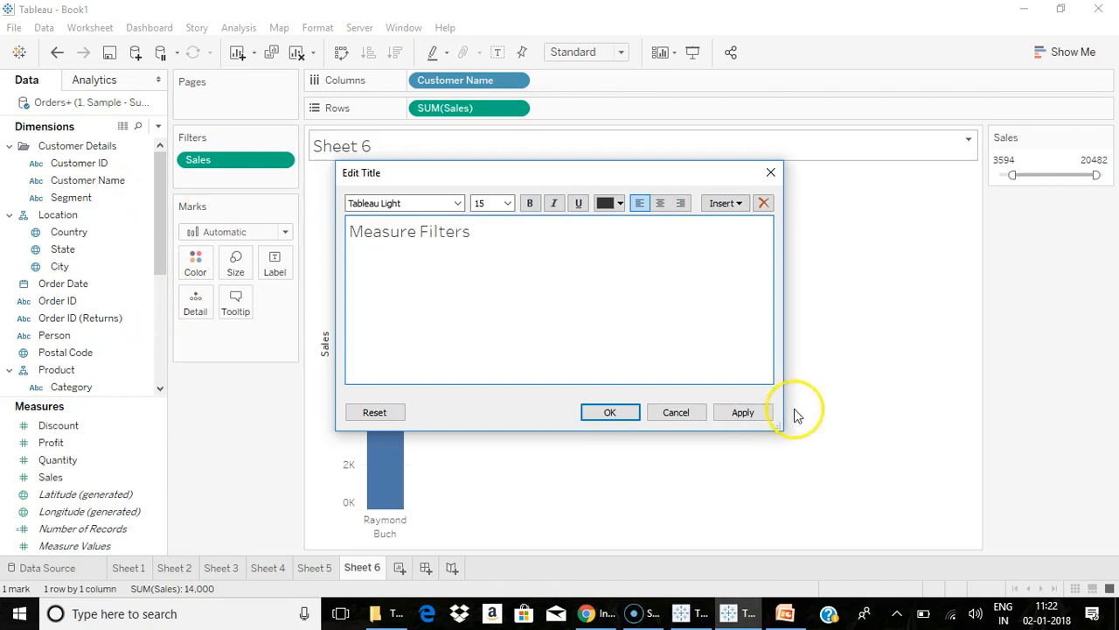
pyautogui.click(605, 413)
pyautogui.click(400, 568)
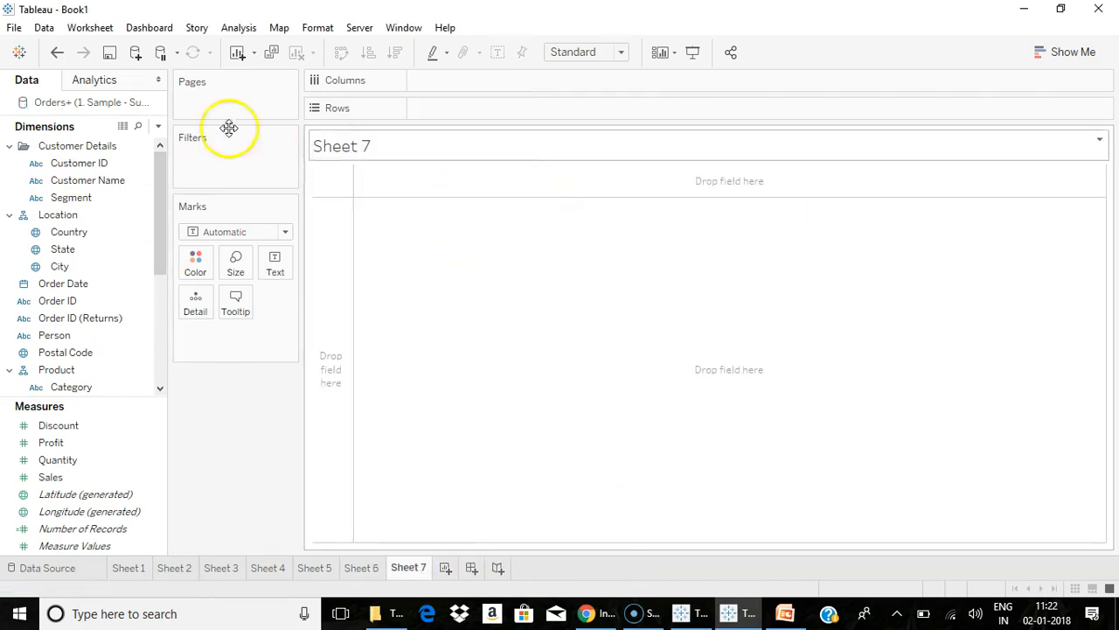
# Build a line chart of Sales by Order Date year, with Order Date on Columns and Sales on Rows.
pyautogui.moveTo(157, 215); pyautogui.dragTo(164, 245)
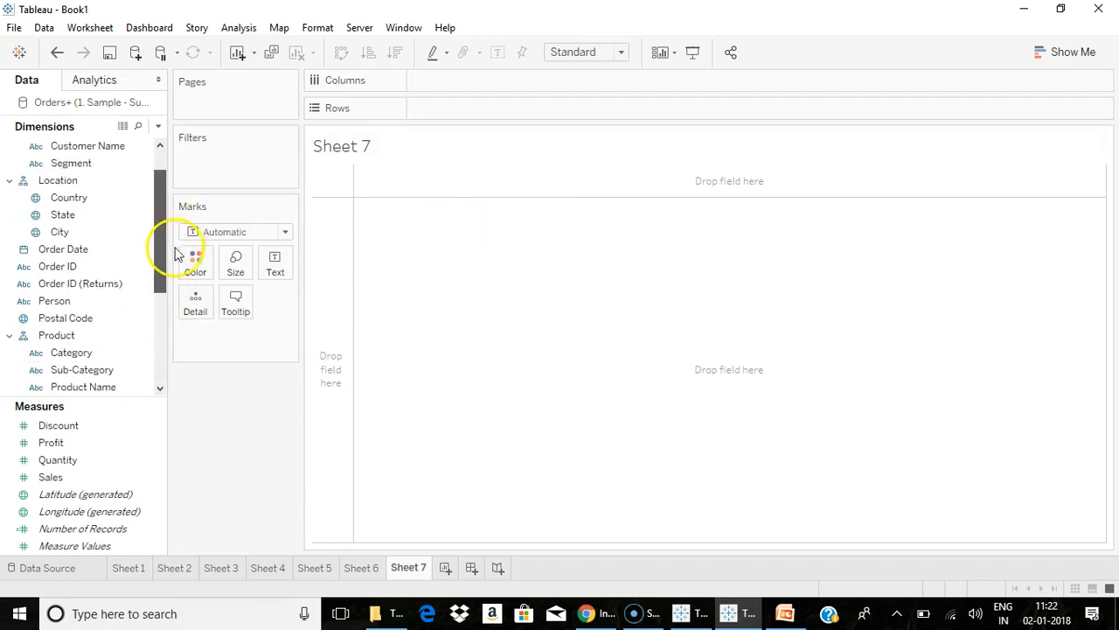
pyautogui.moveTo(76, 250); pyautogui.dragTo(499, 88)
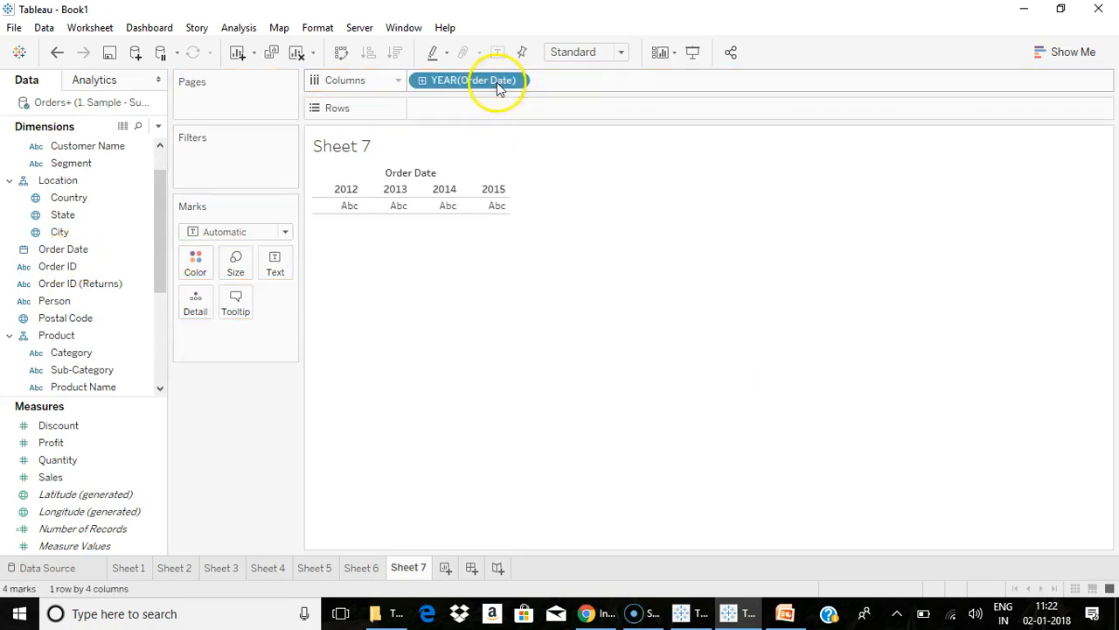
pyautogui.moveTo(50, 477); pyautogui.dragTo(495, 115)
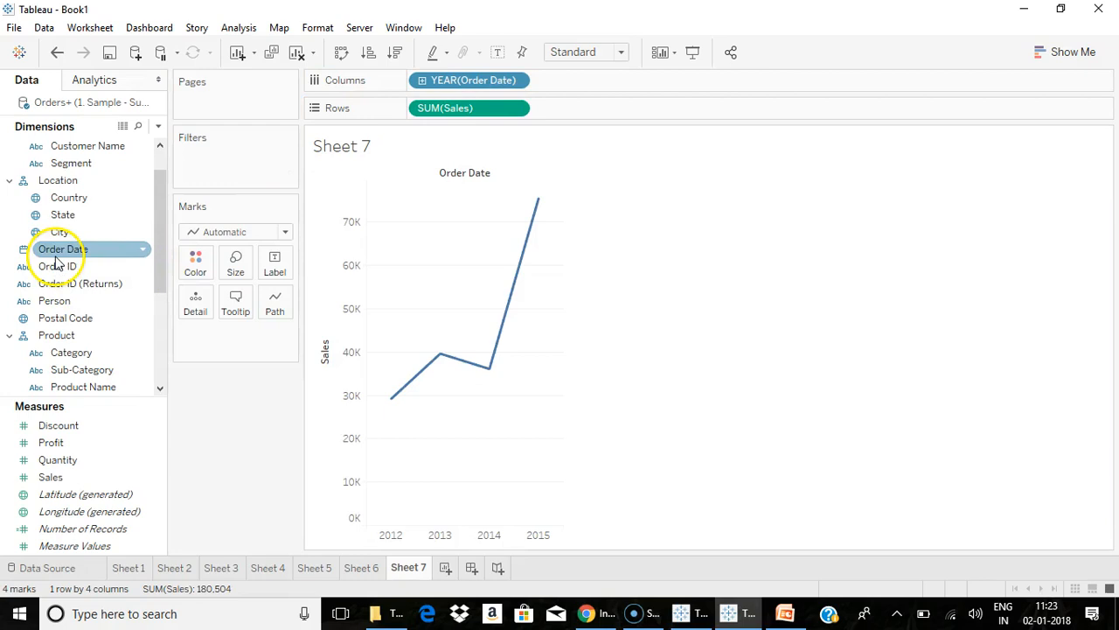
# Add Order Date as a filter of the Relative Date type.
pyautogui.moveTo(55, 256); pyautogui.dragTo(208, 170)
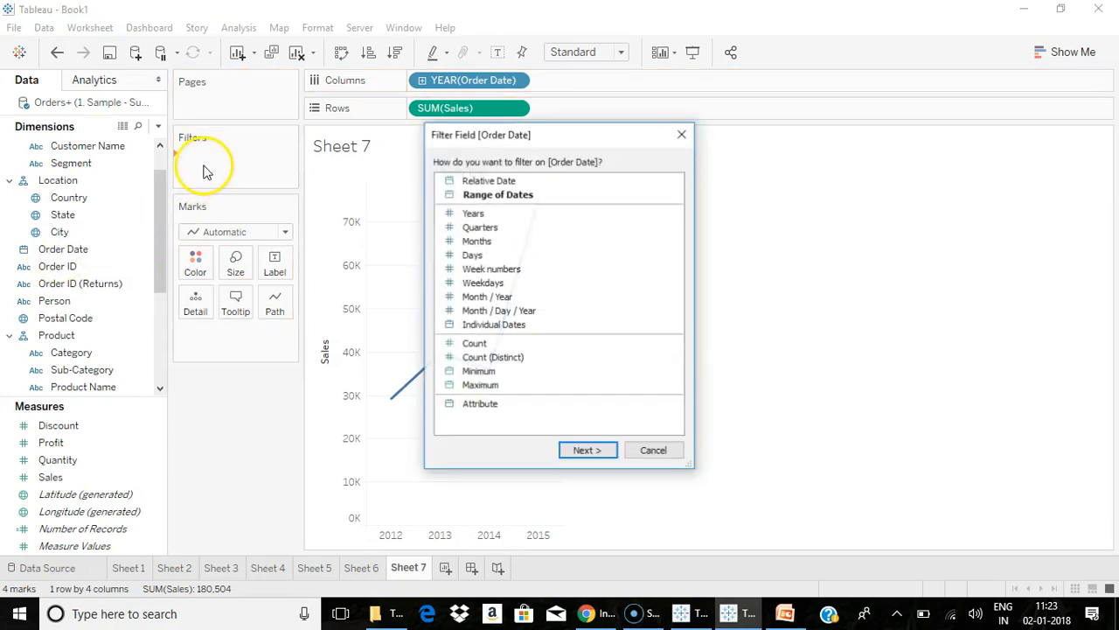
pyautogui.click(498, 195)
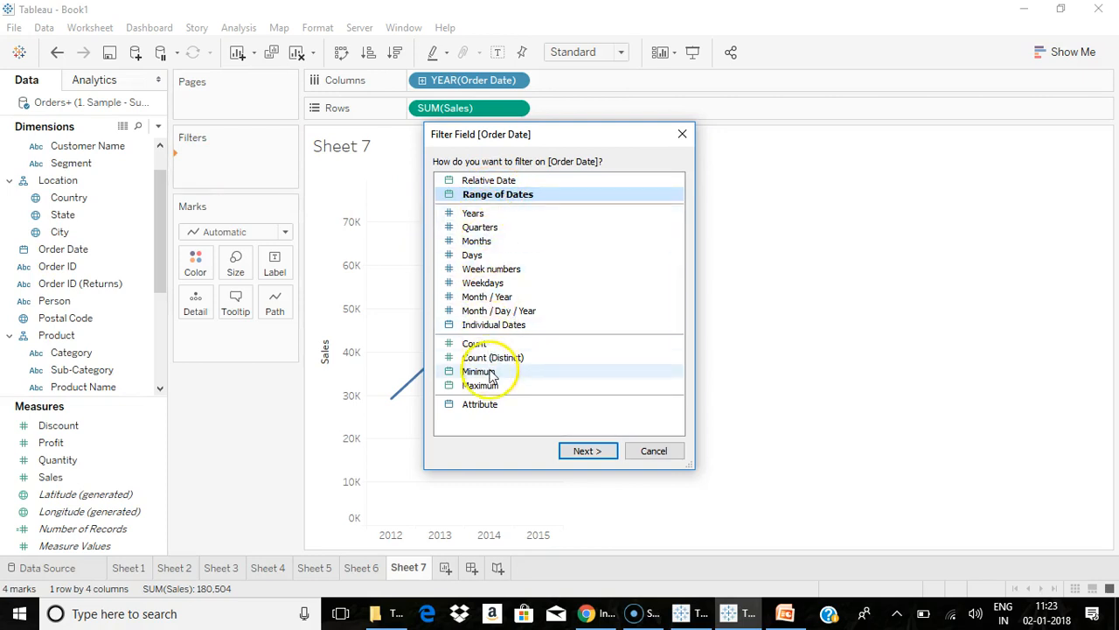
pyautogui.click(481, 180)
pyautogui.click(584, 452)
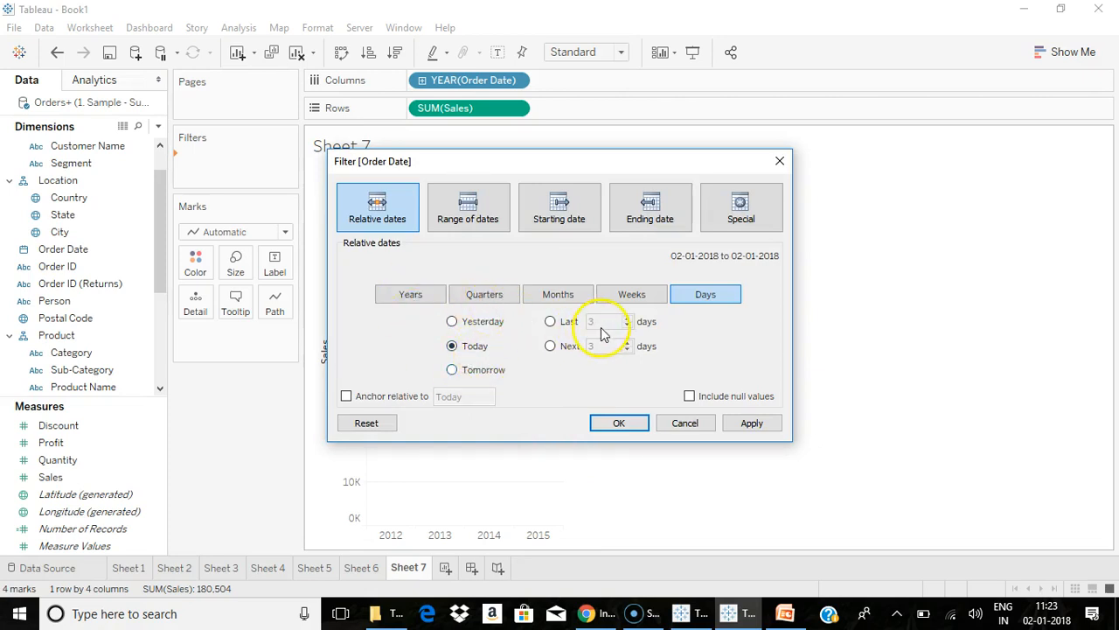
# Look through the Quarters, Months, Weeks and Days options of the relative date filter.
pyautogui.click(489, 297)
pyautogui.click(564, 297)
pyautogui.click(633, 298)
pyautogui.click(708, 295)
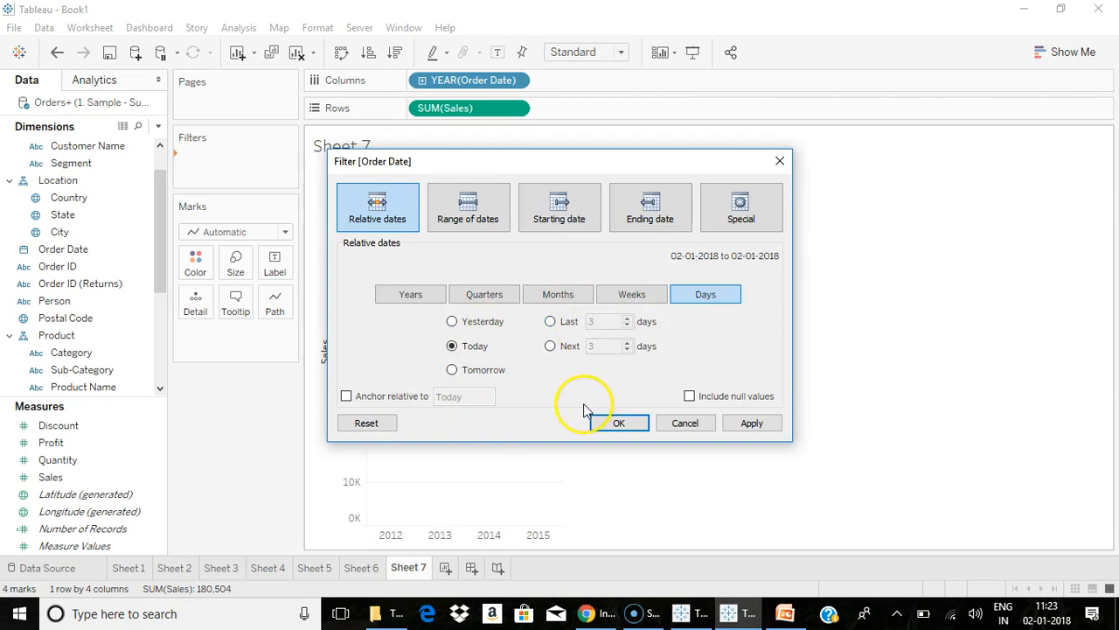
# Switch the Order Date filter to a Range of dates from 03-12-2012 to 13-06-2014 and apply it.
pyautogui.click(464, 220)
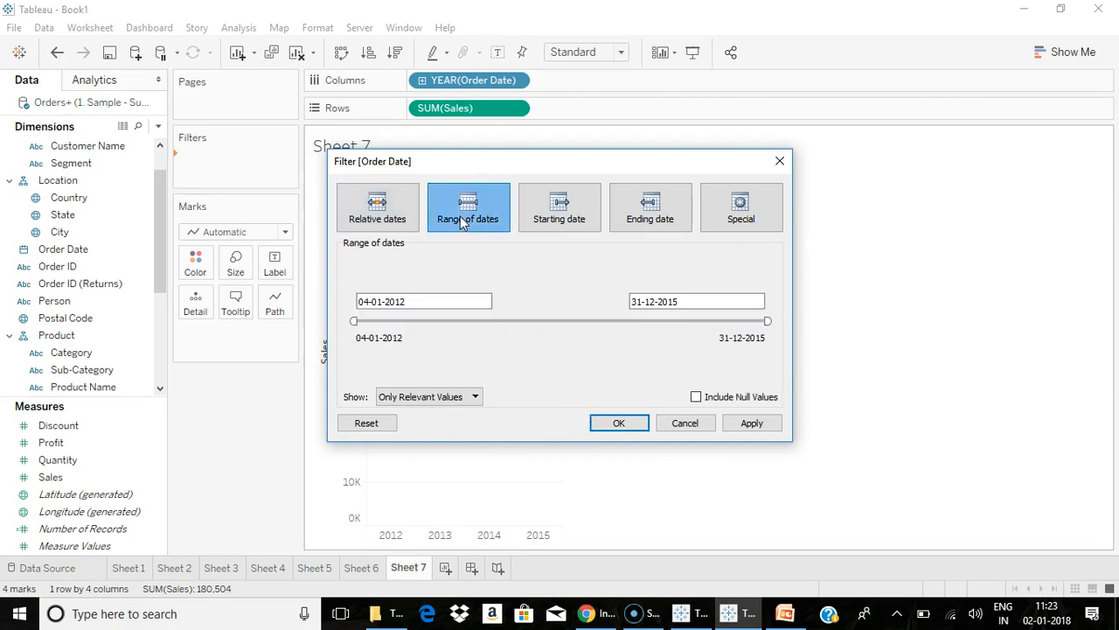
pyautogui.click(407, 300)
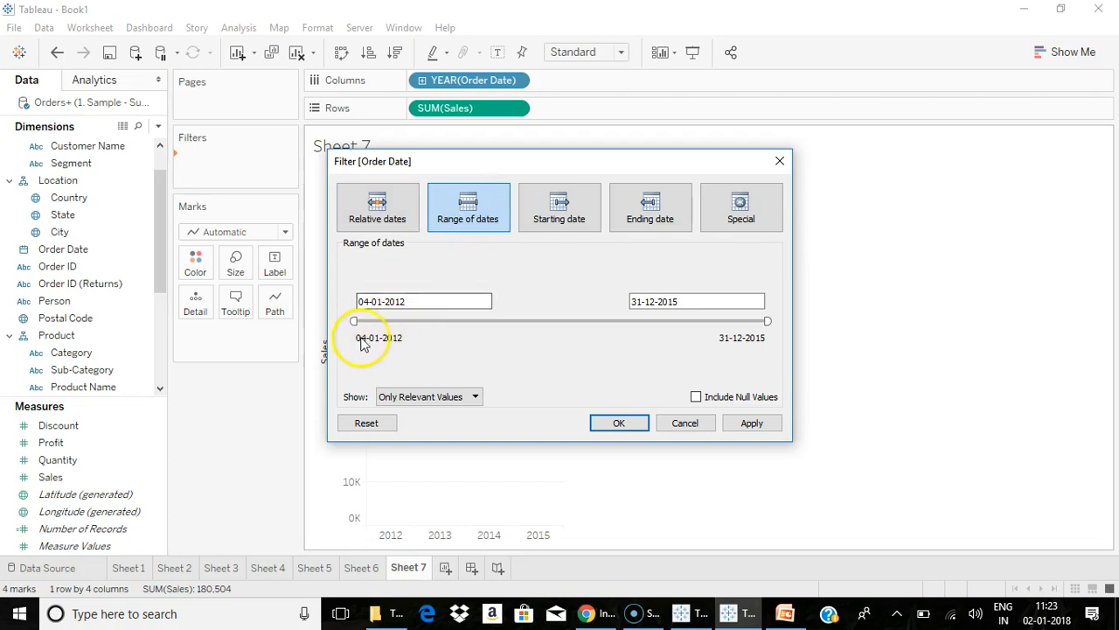
pyautogui.moveTo(354, 321); pyautogui.dragTo(447, 321)
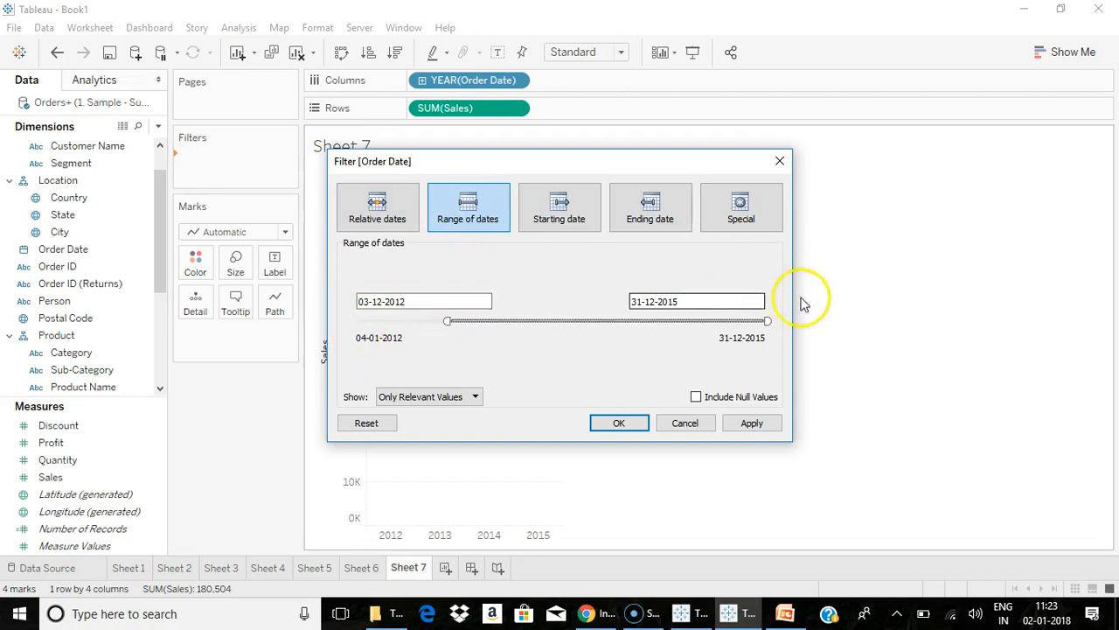
pyautogui.moveTo(767, 320); pyautogui.dragTo(609, 320)
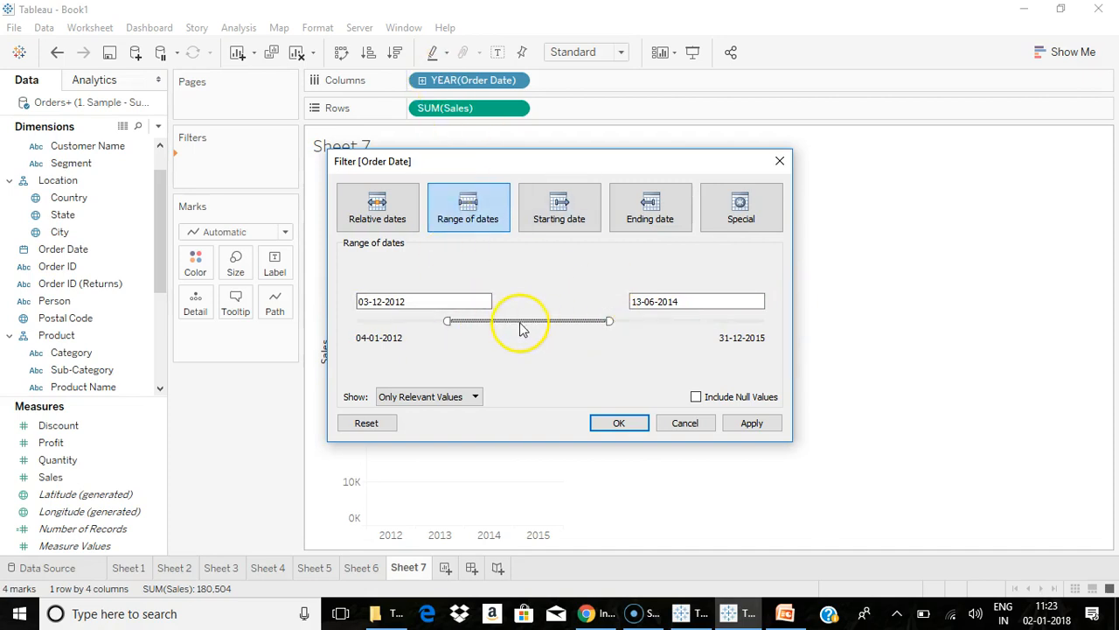
pyautogui.click(618, 425)
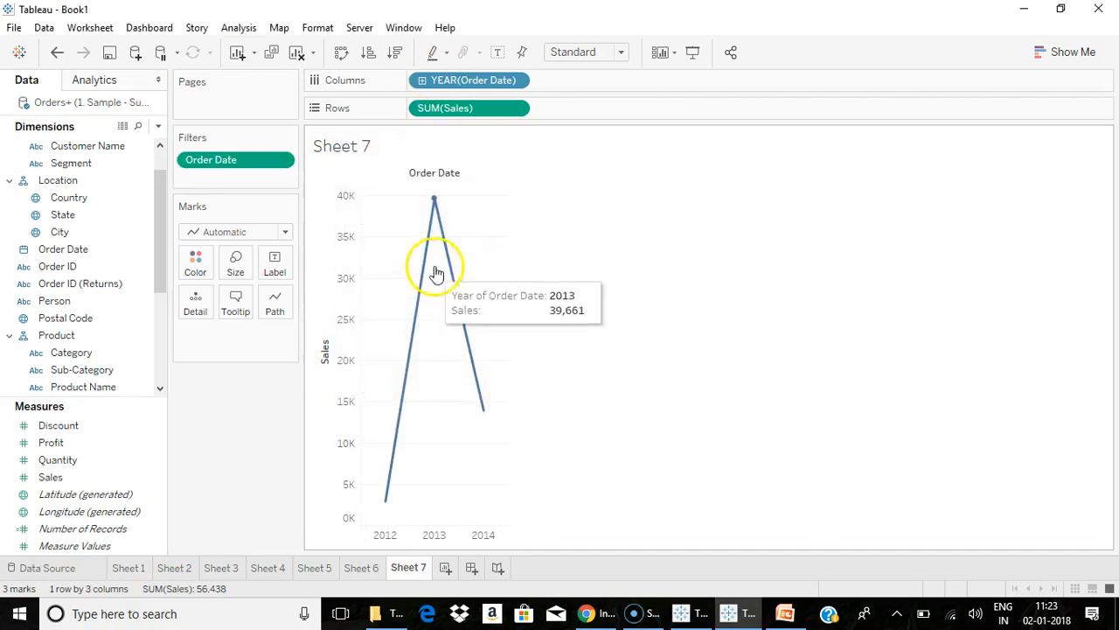
# Change the Order Date level on Columns to discrete Month.
pyautogui.click(516, 79)
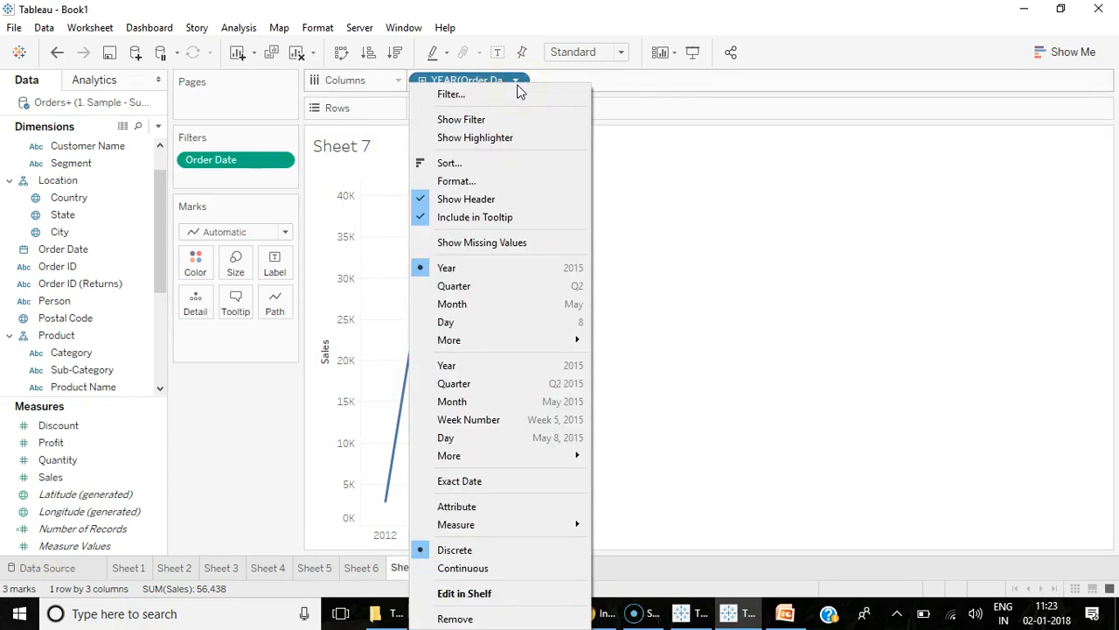
pyautogui.click(473, 308)
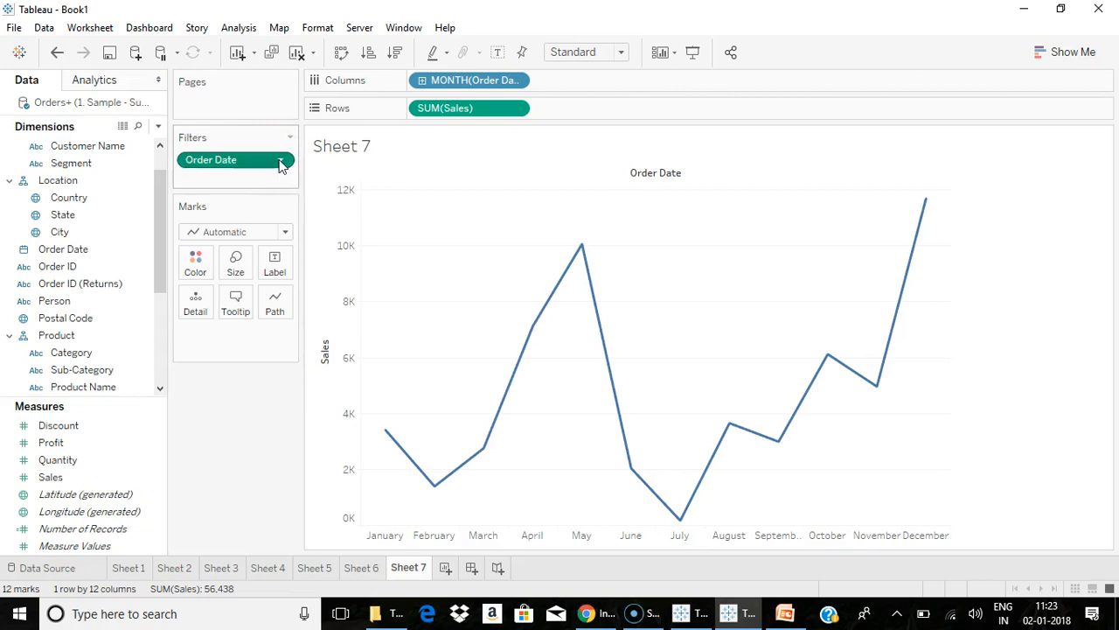
# Edit the Order Date filter, review the Starting date and Ending date conditions, and apply Special with All dates.
pyautogui.click(281, 161)
pyautogui.click(260, 165)
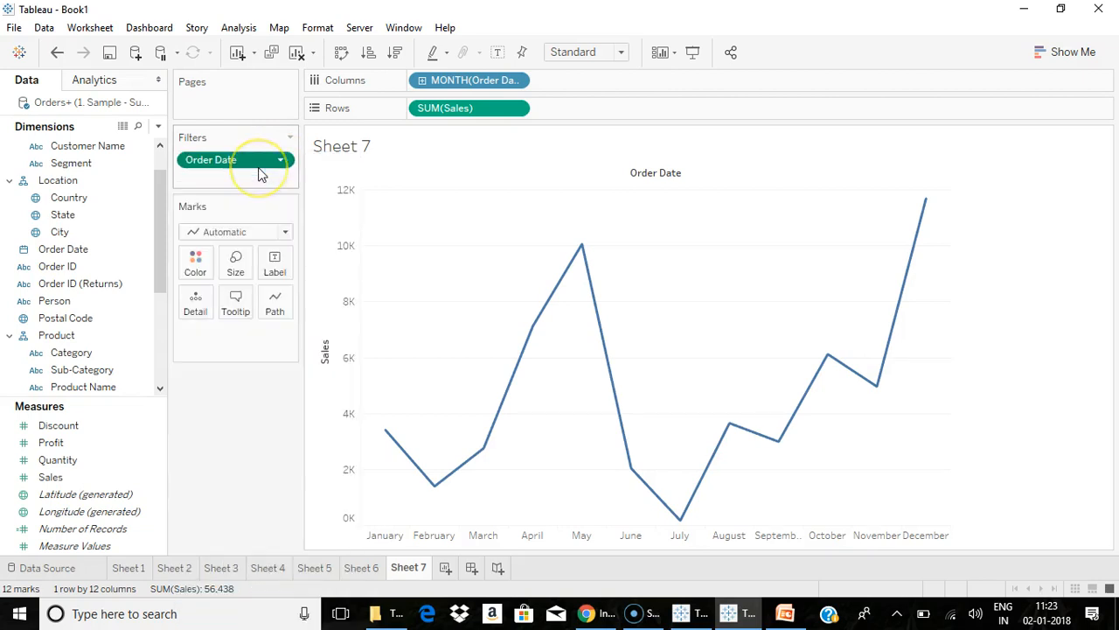
pyautogui.click(549, 214)
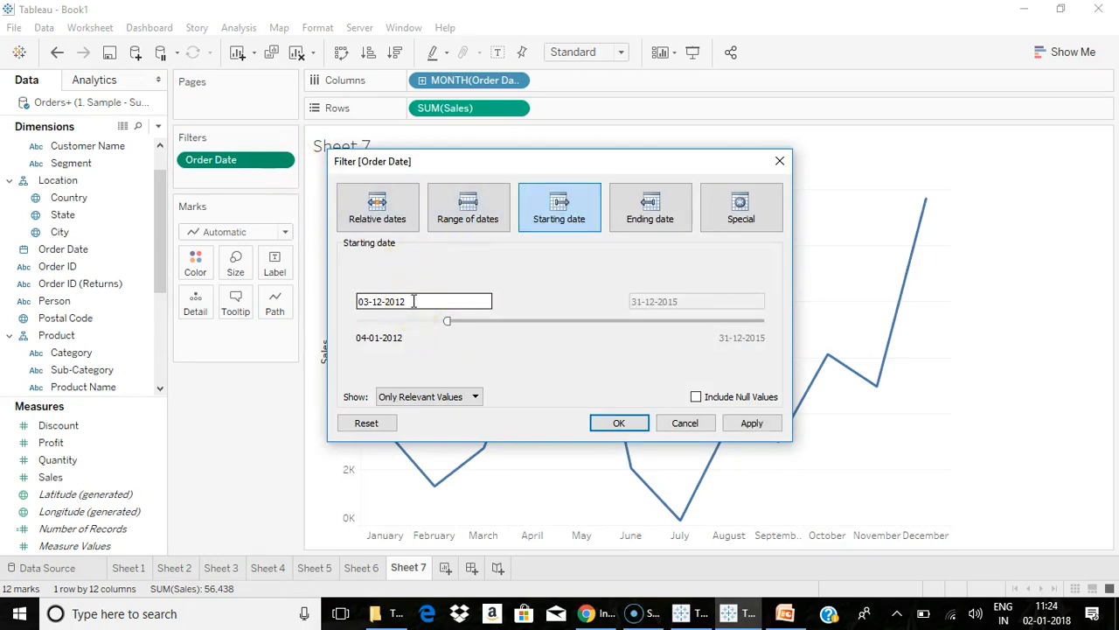
pyautogui.click(362, 302)
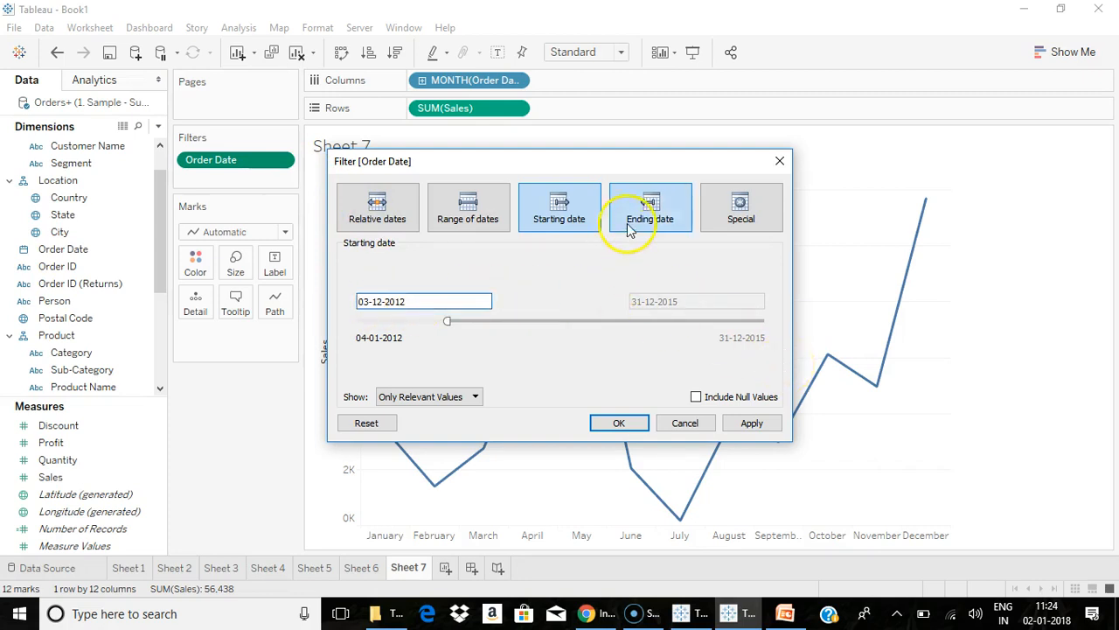
pyautogui.click(654, 210)
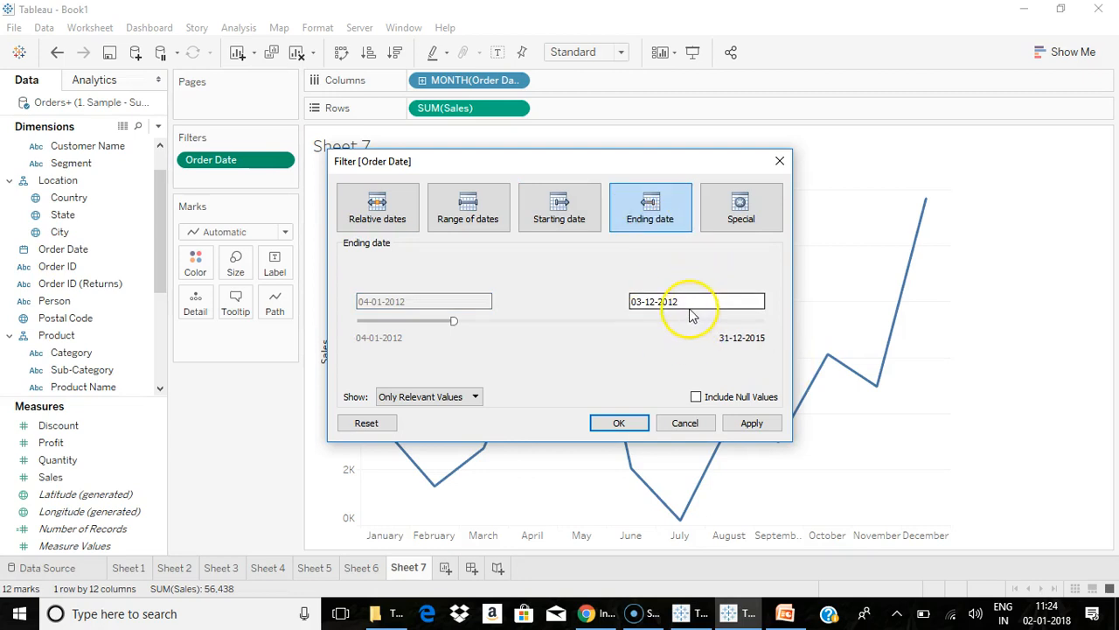
pyautogui.click(742, 217)
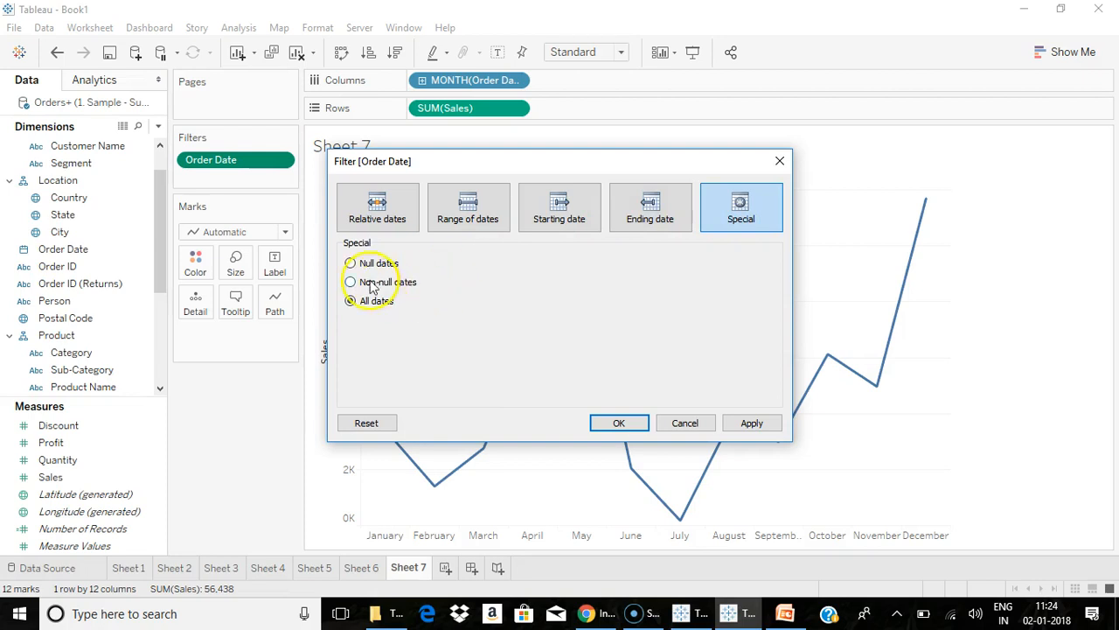
pyautogui.click(621, 423)
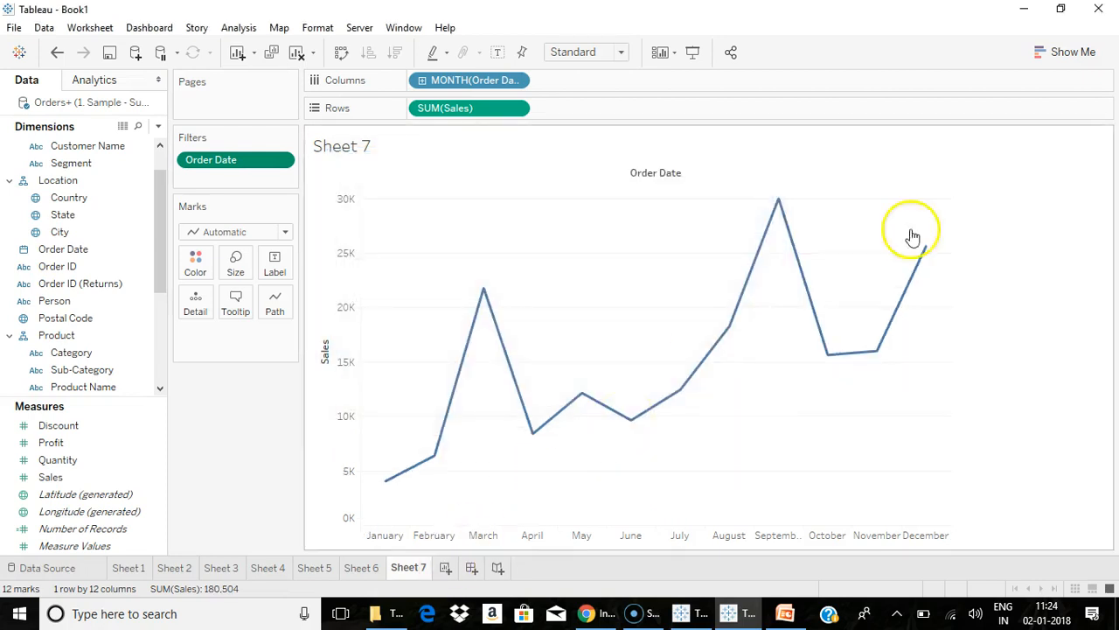
# Replace the Sheet 7 title text with "Filter By Dates" and add a new blank worksheet.
pyautogui.click(1099, 142)
pyautogui.click(1027, 153)
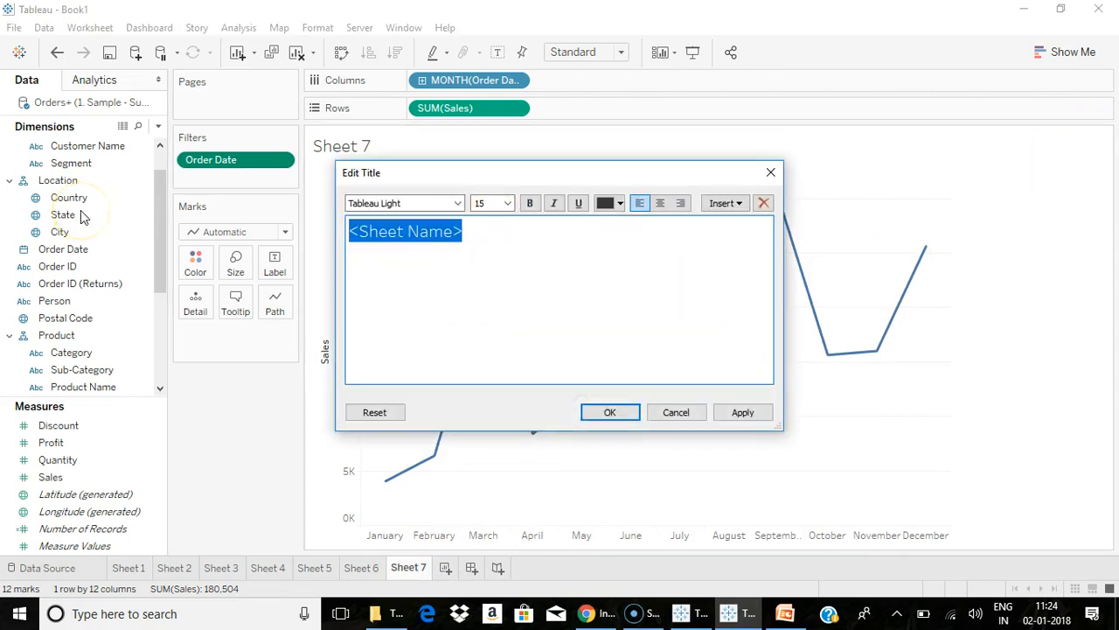
pyautogui.write('Filter By Dates')
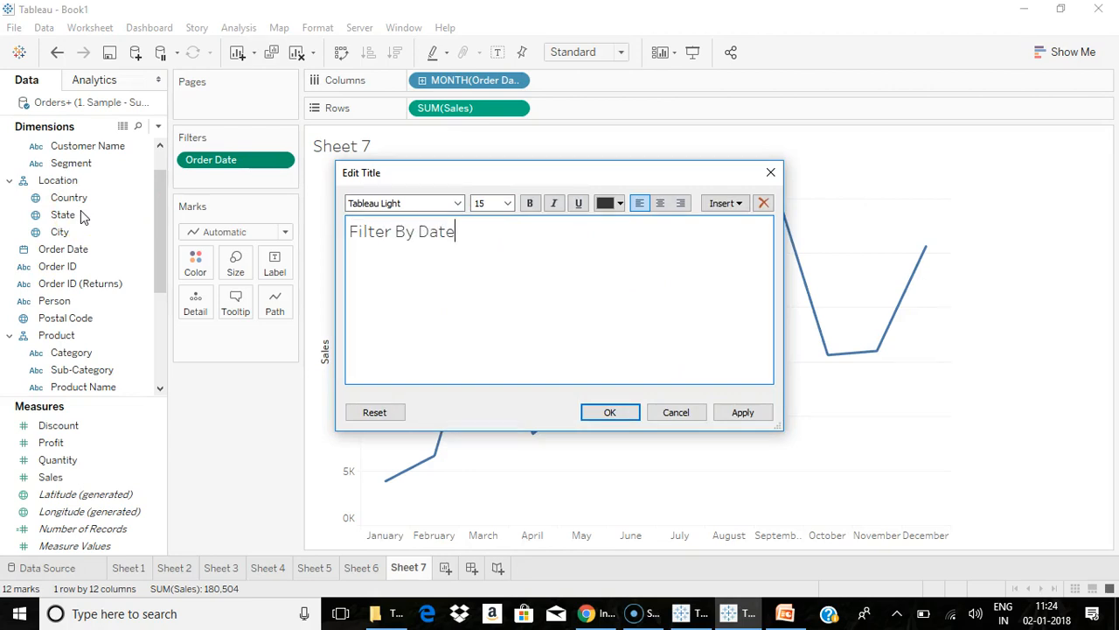
pyautogui.click(595, 412)
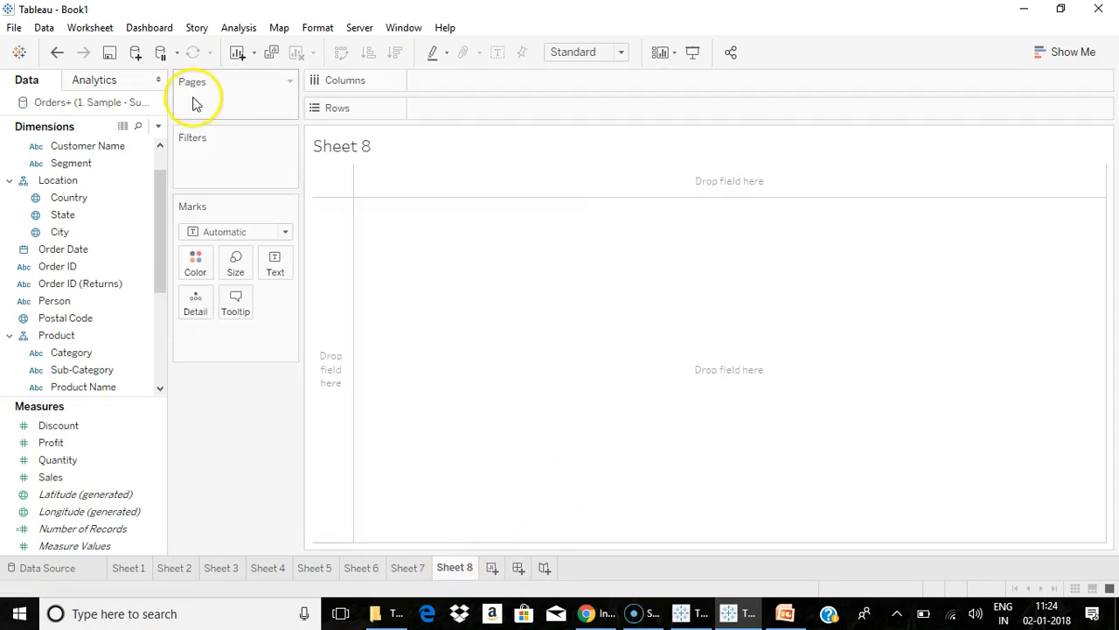
# Build a bar chart of Sales by Customer Name, with Customer Name on Columns and Sales on Rows.
pyautogui.moveTo(81, 145); pyautogui.dragTo(503, 90)
pyautogui.moveTo(50, 477); pyautogui.dragTo(469, 117)
# Add a Customer Name filter and choose a By field condition based on Sales.
pyautogui.click(81, 145)
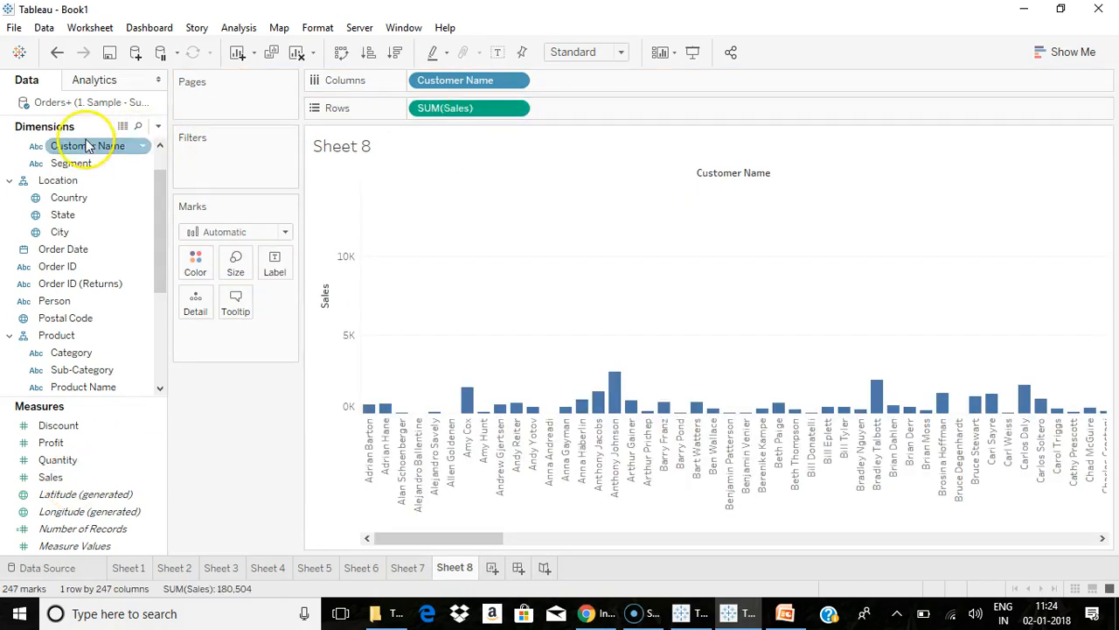
pyautogui.moveTo(80, 150); pyautogui.dragTo(215, 149)
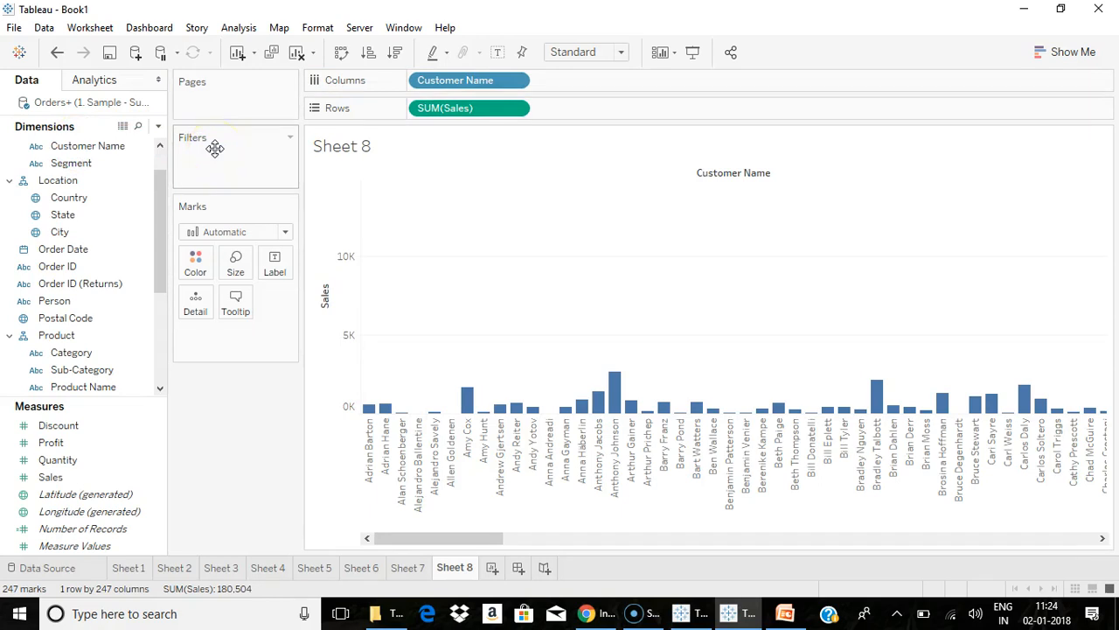
pyautogui.moveTo(83, 146); pyautogui.dragTo(210, 166)
pyautogui.click(530, 110)
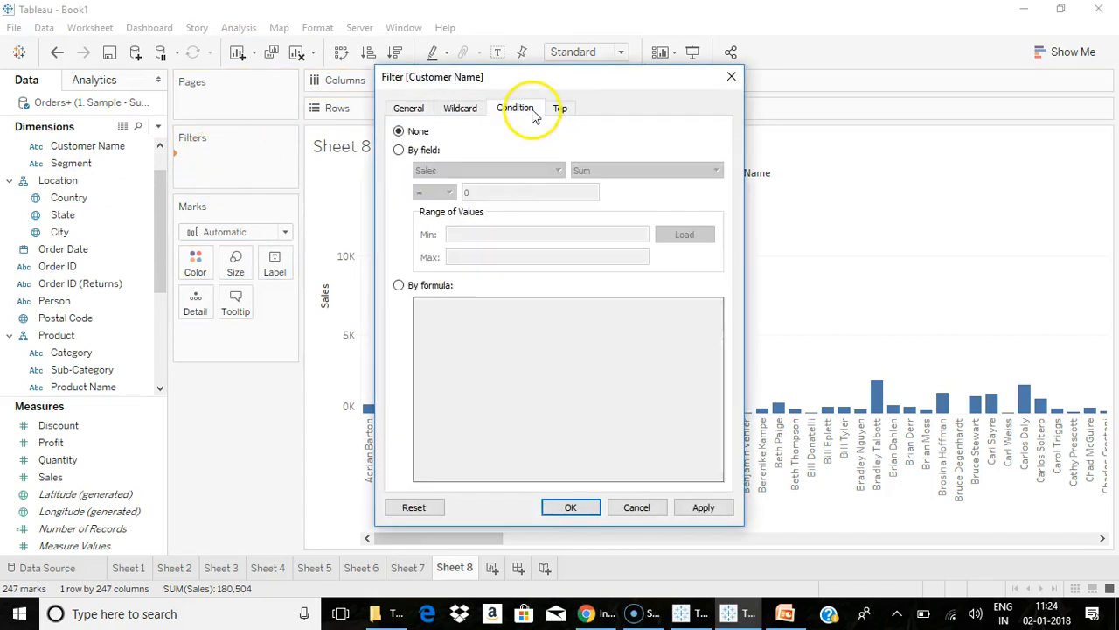
pyautogui.click(399, 151)
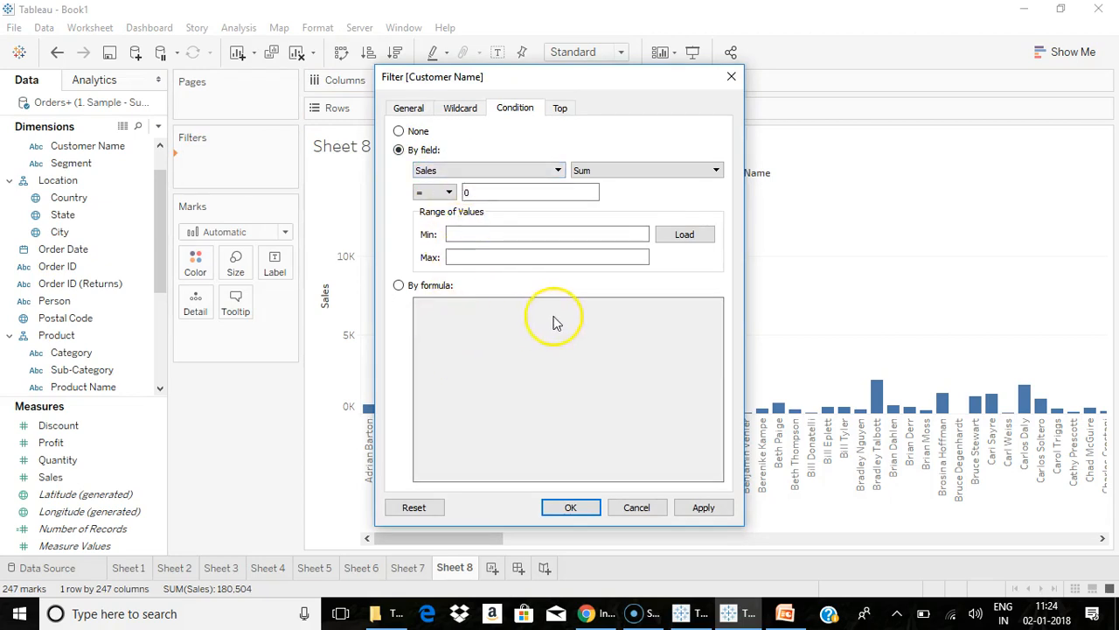
pyautogui.click(449, 172)
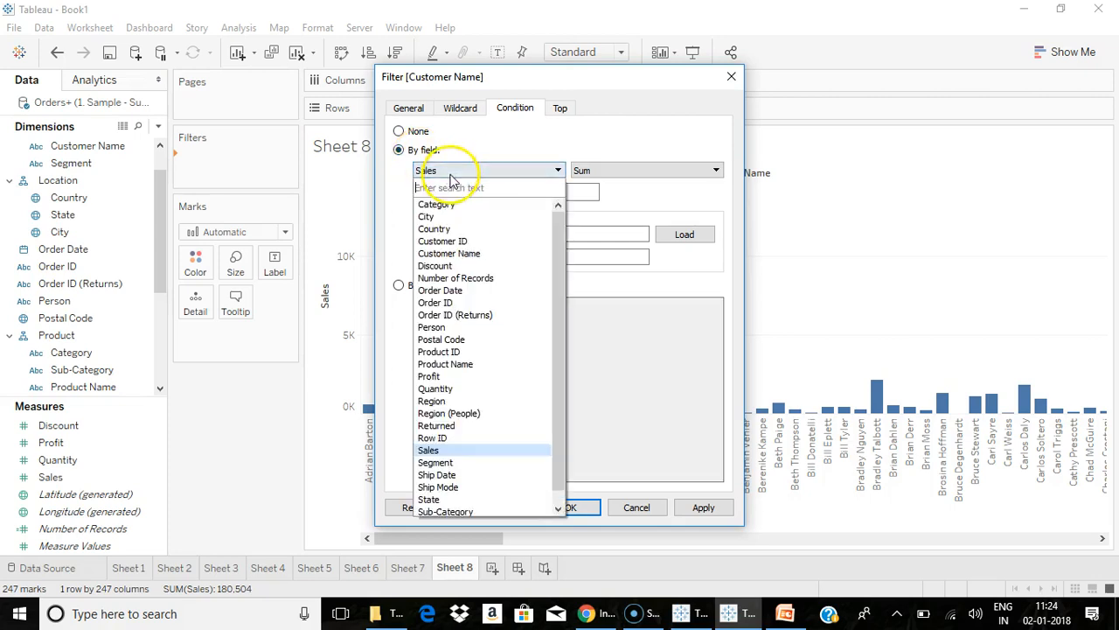
pyautogui.click(504, 173)
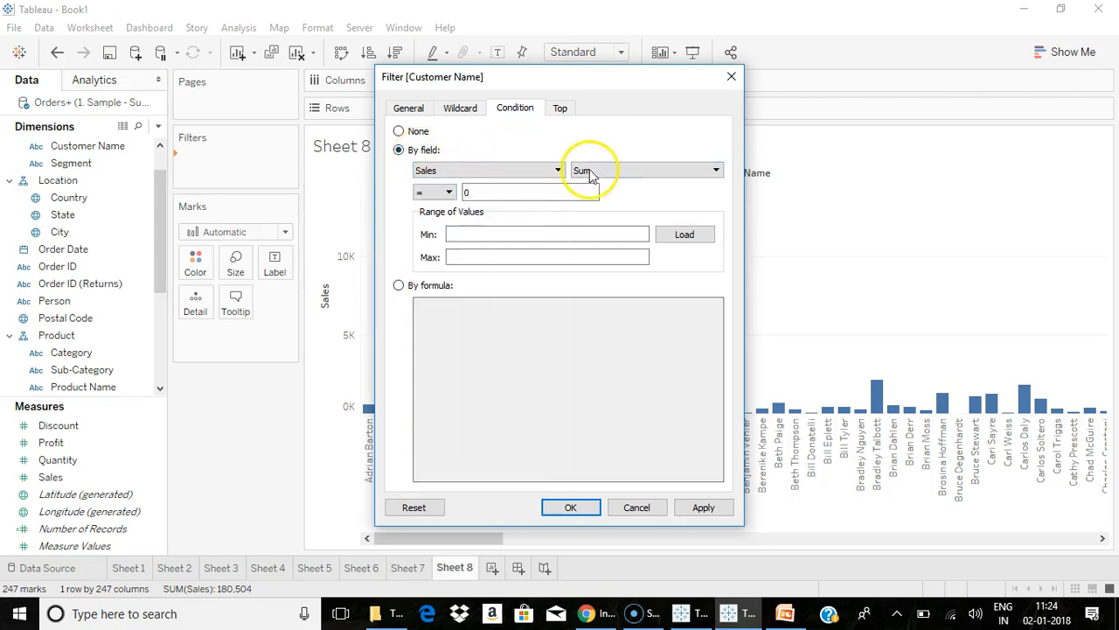
# Set the condition to Sum of Sales >= 2,000, load the range of values, and apply the filter.
pyautogui.click(610, 171)
pyautogui.click(616, 133)
pyautogui.click(449, 191)
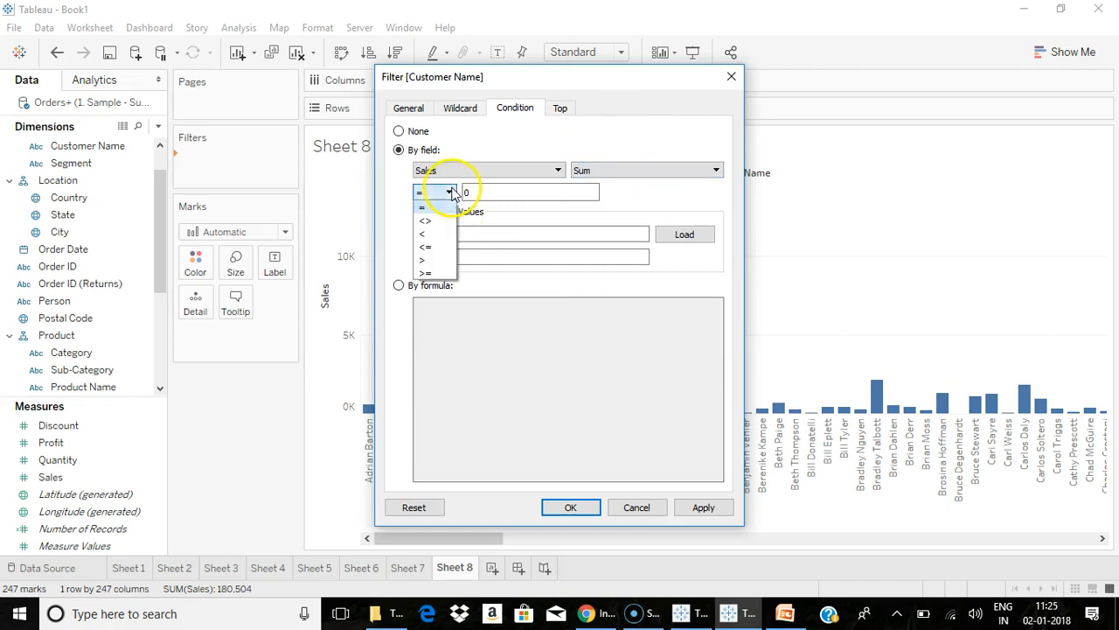
pyautogui.click(426, 274)
pyautogui.click(492, 192)
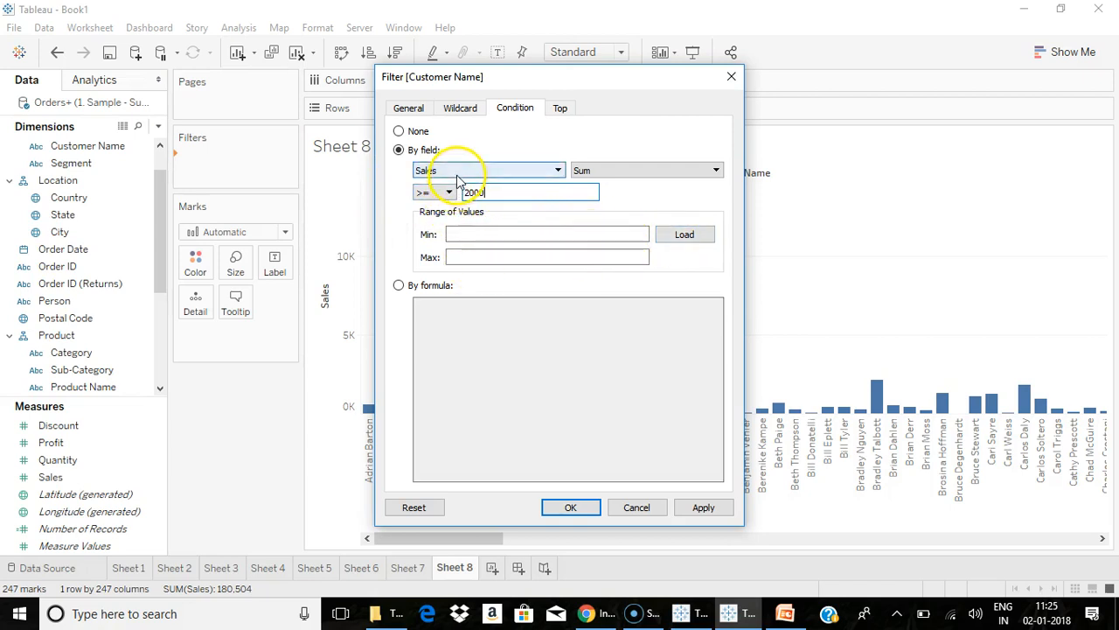
pyautogui.click(685, 235)
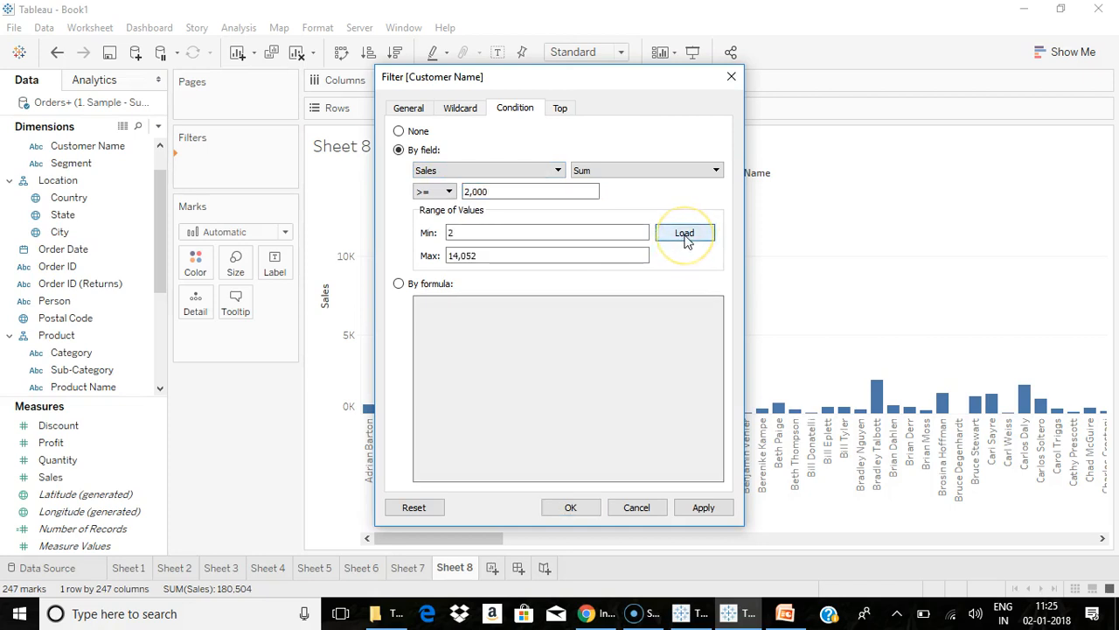
pyautogui.click(572, 508)
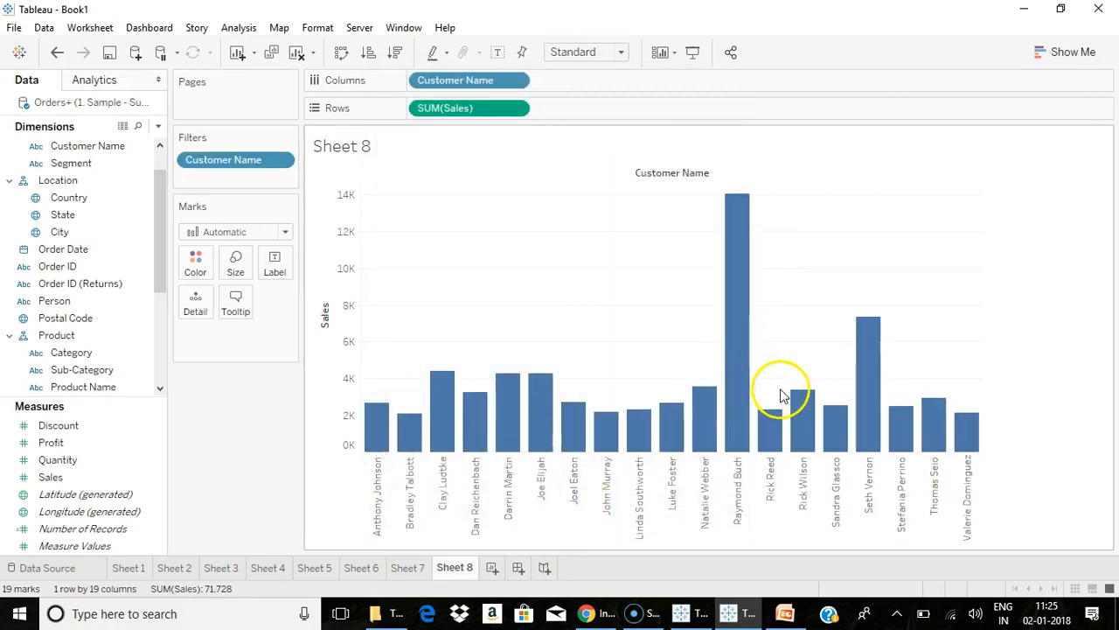
# Edit the Customer Name filter to use a By formula condition starting with SUM([Sales])>2000.
pyautogui.moveTo(794, 413)
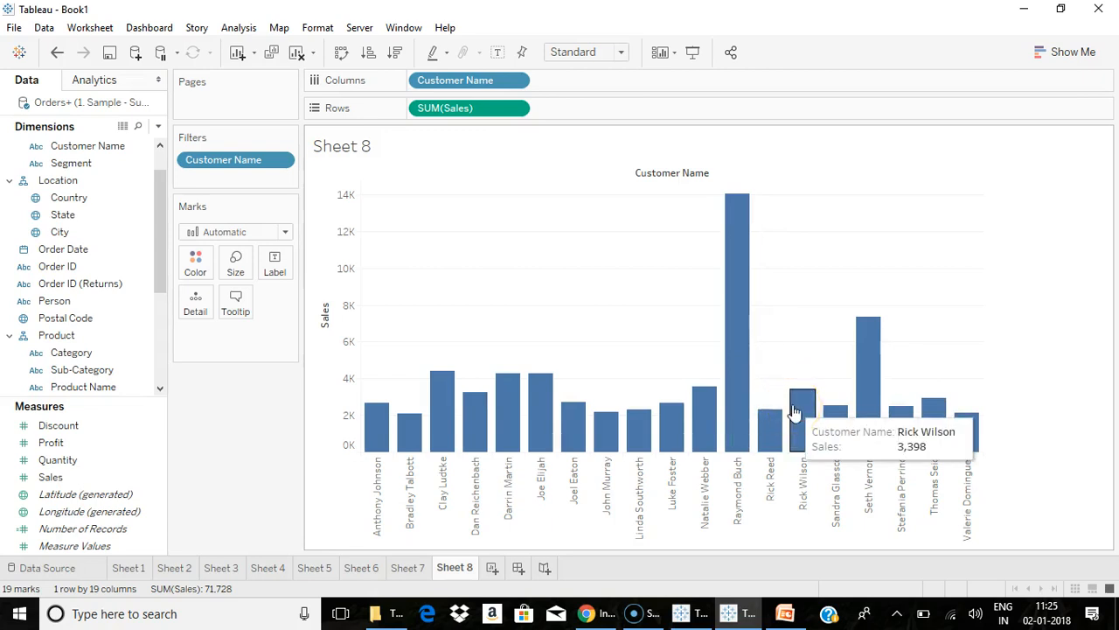
pyautogui.click(285, 160)
pyautogui.click(229, 182)
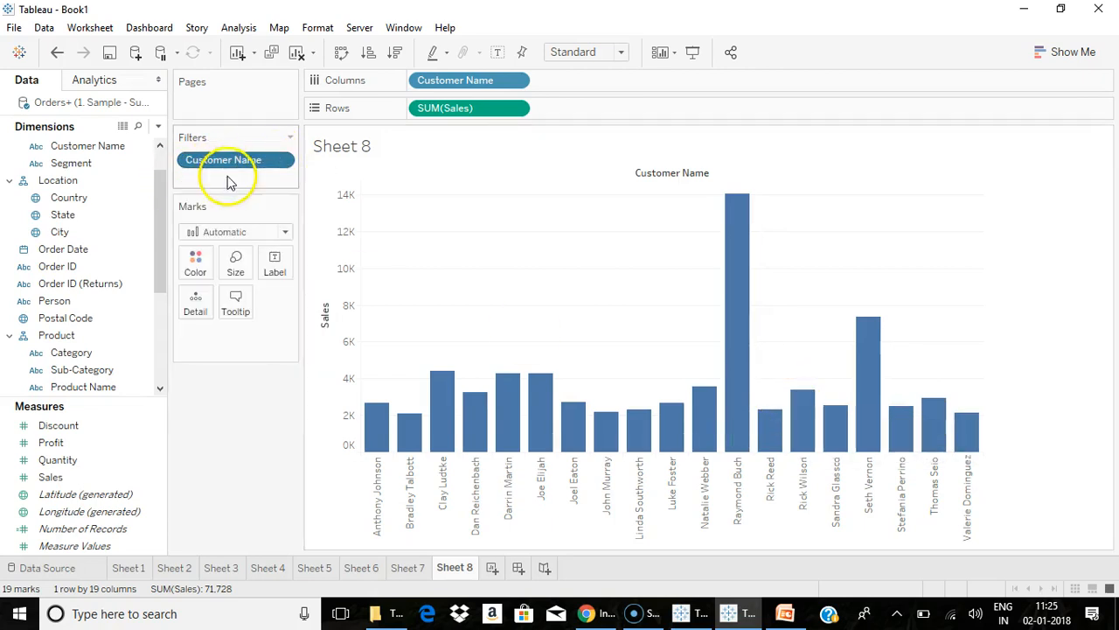
pyautogui.click(514, 108)
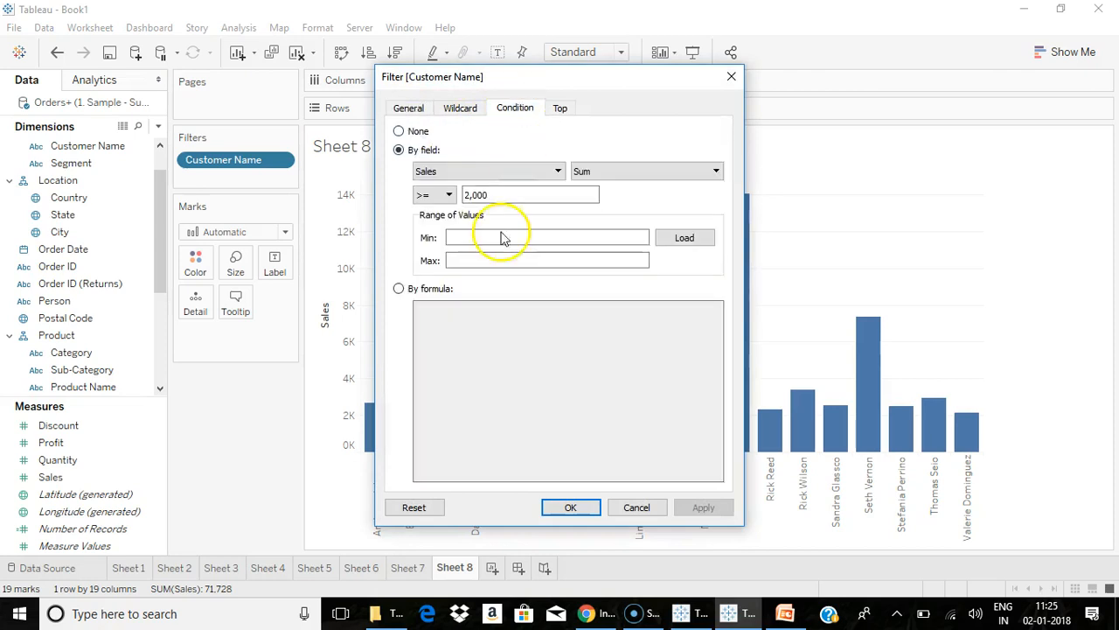
pyautogui.click(399, 289)
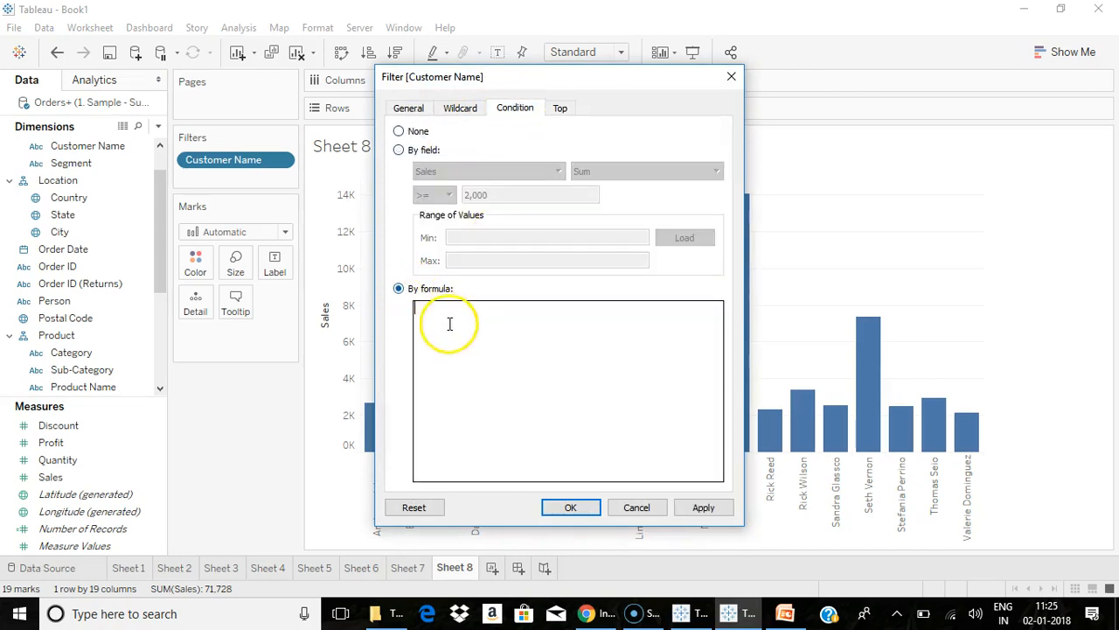
pyautogui.write('sum')
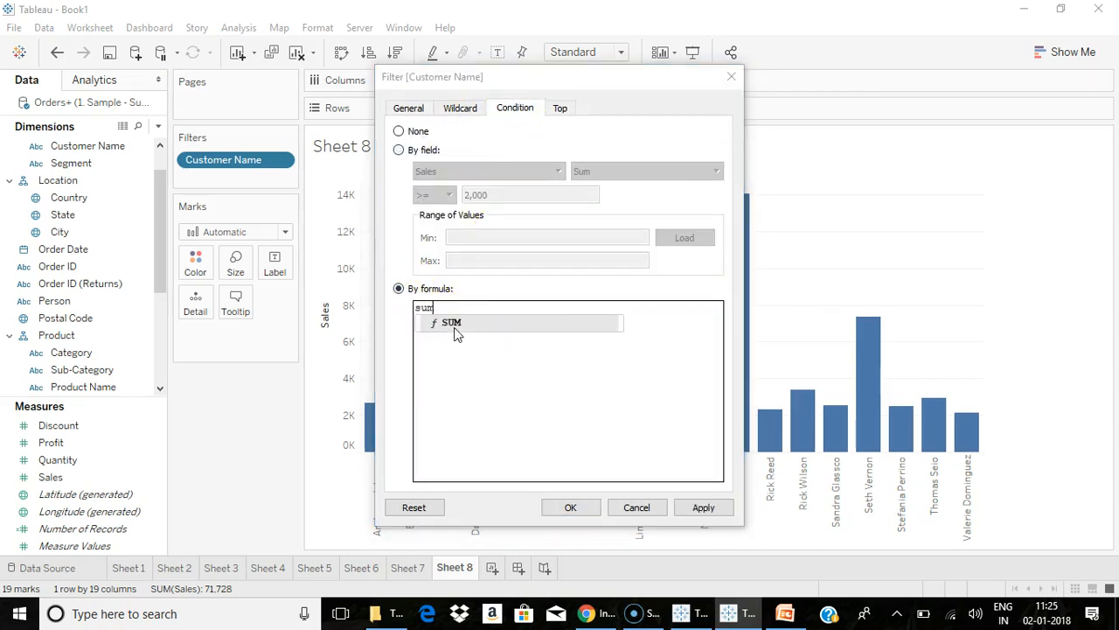
pyautogui.doubleClick(454, 327)
pyautogui.write('sa')
pyautogui.doubleClick(475, 327)
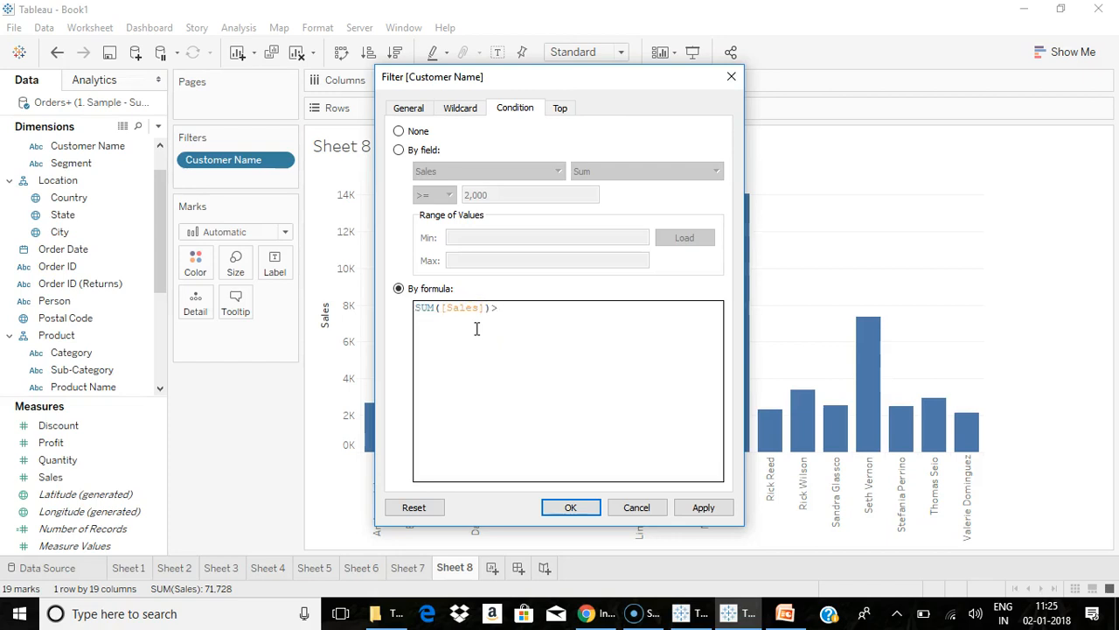
pyautogui.write('>2000 a')
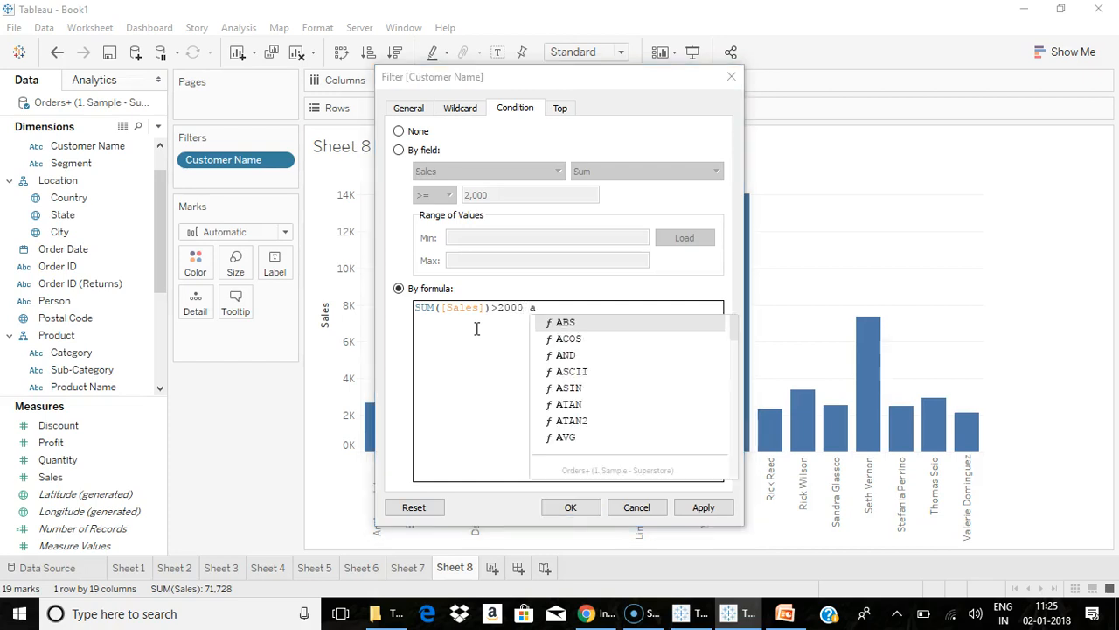
# Extend the condition formula with AND SUM([Profit])>0 and apply the Customer Name filter.
pyautogui.doubleClick(567, 355)
pyautogui.write('su')
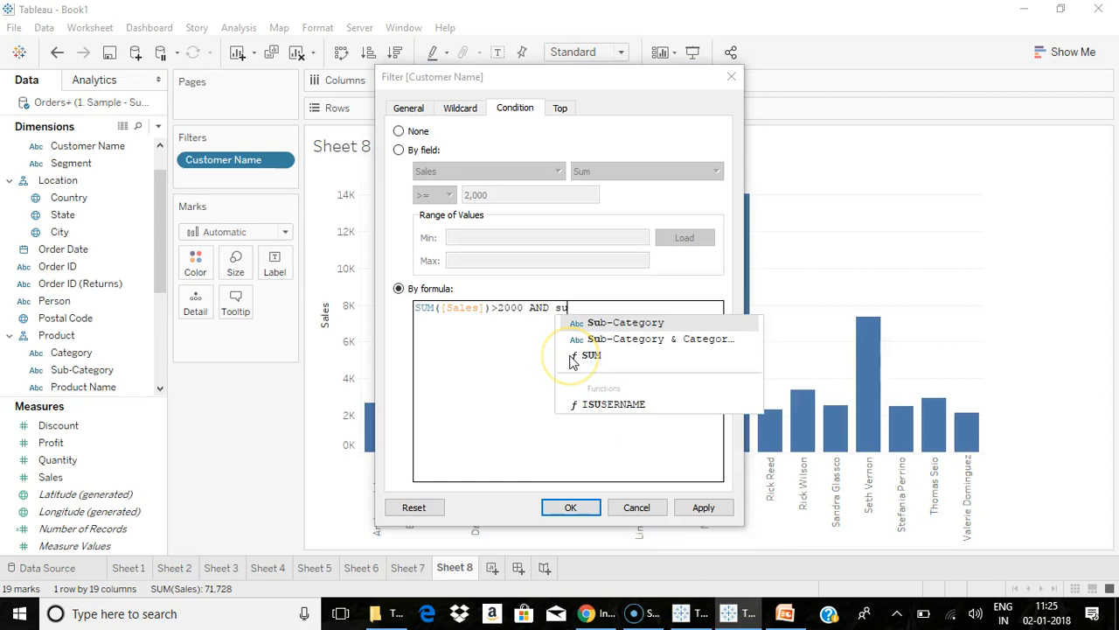
pyautogui.doubleClick(573, 356)
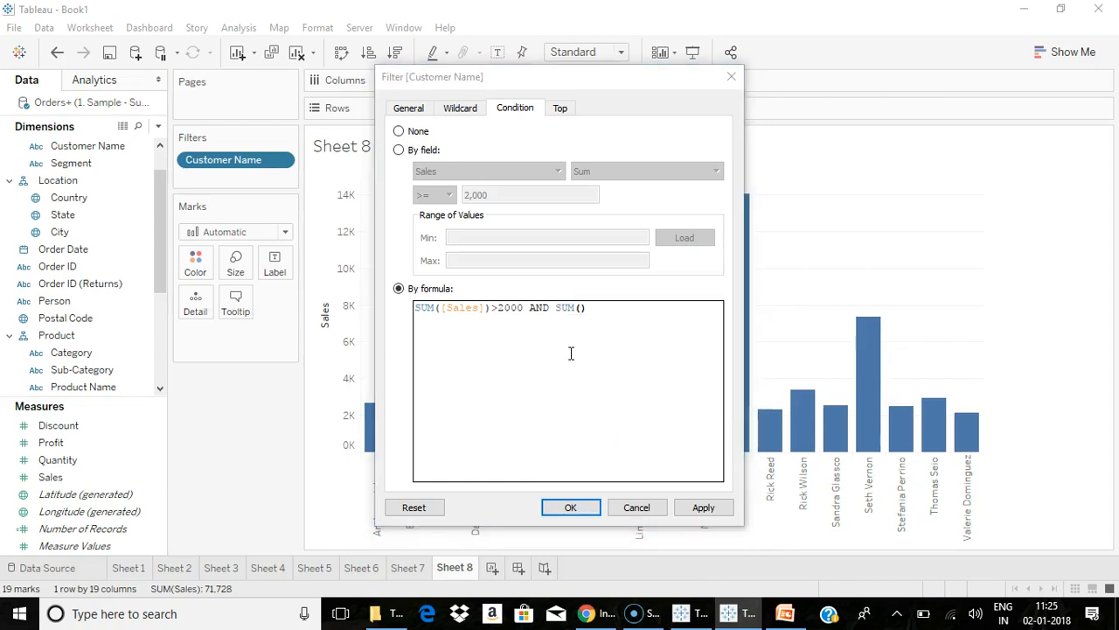
pyautogui.write('pro')
pyautogui.doubleClick(623, 355)
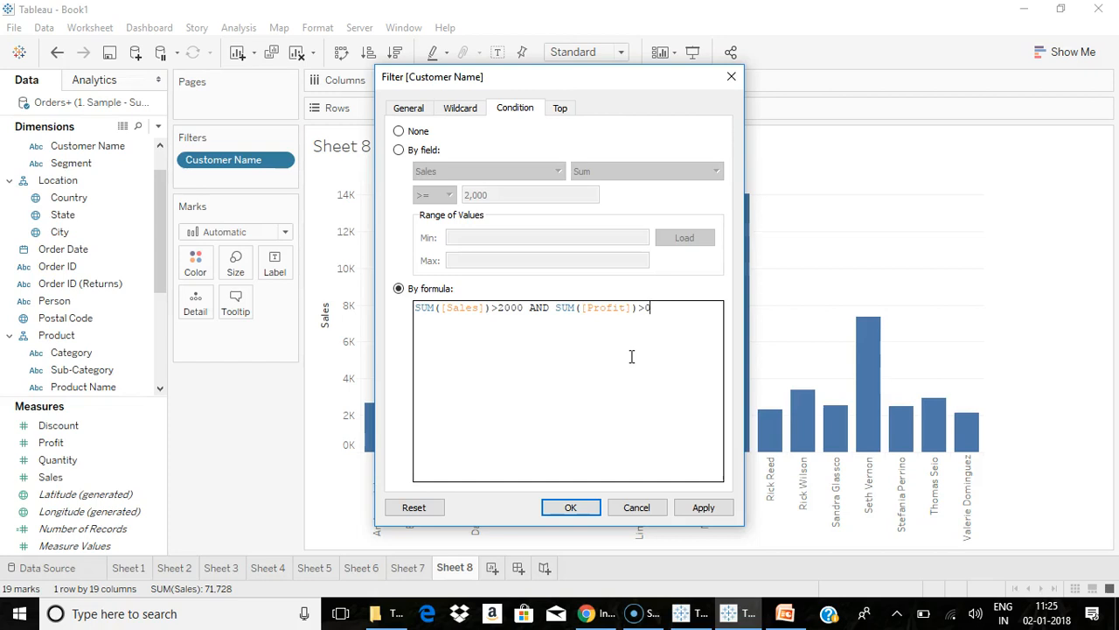
pyautogui.click(571, 507)
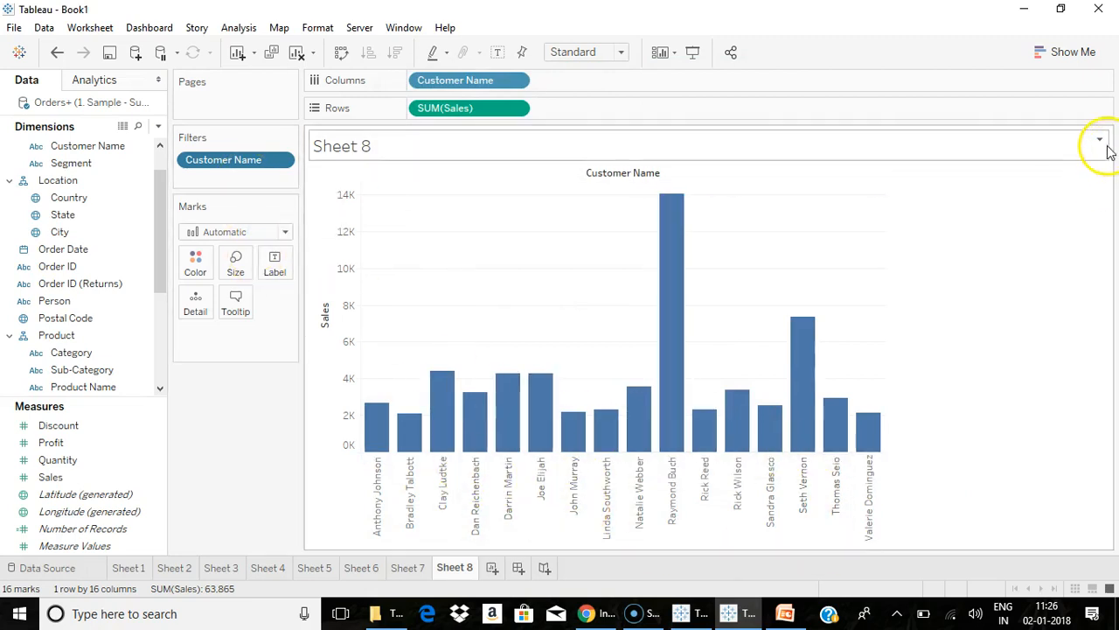
# Replace the Sheet 8 title text with "Conditional Filters" and add a new blank worksheet.
pyautogui.click(1101, 141)
pyautogui.click(1054, 147)
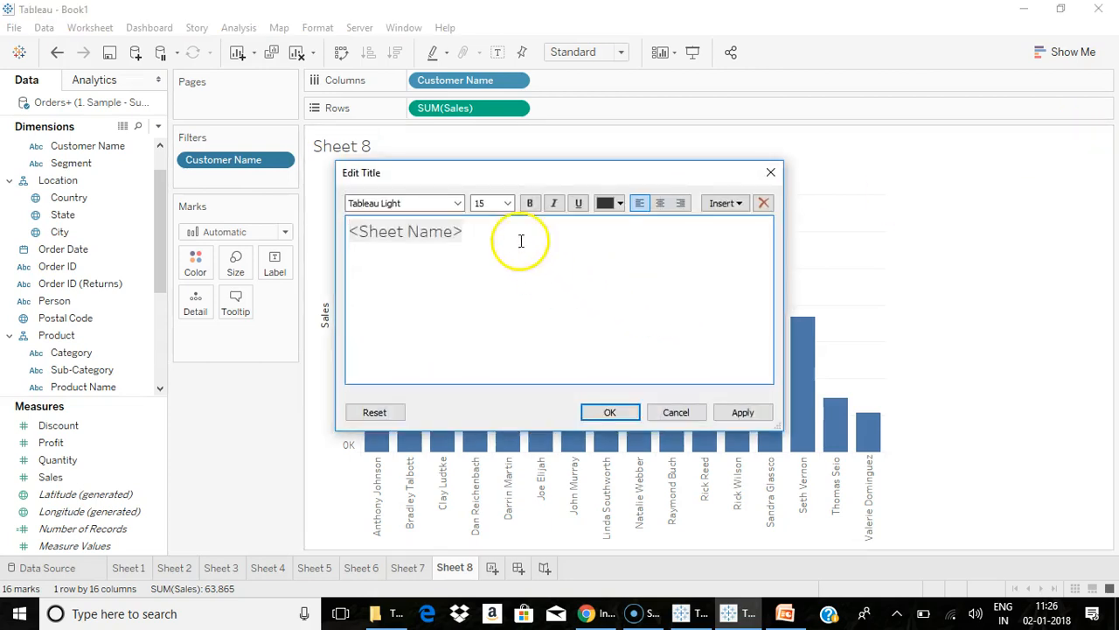
pyautogui.hotkey('ctrl', 'a')
pyautogui.write('Co')
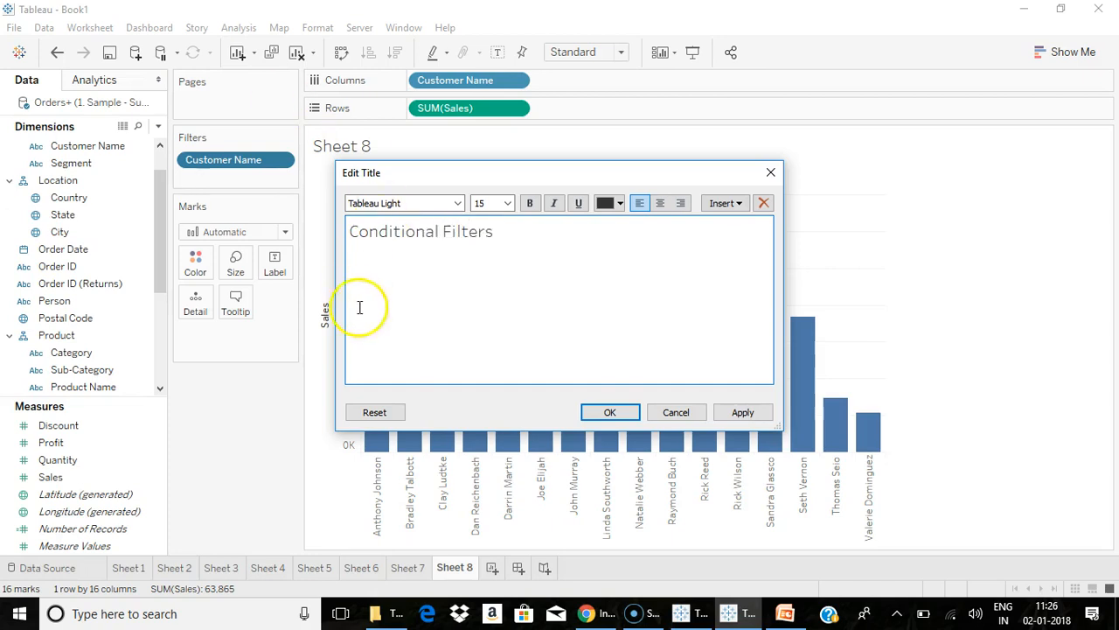
pyautogui.click(583, 408)
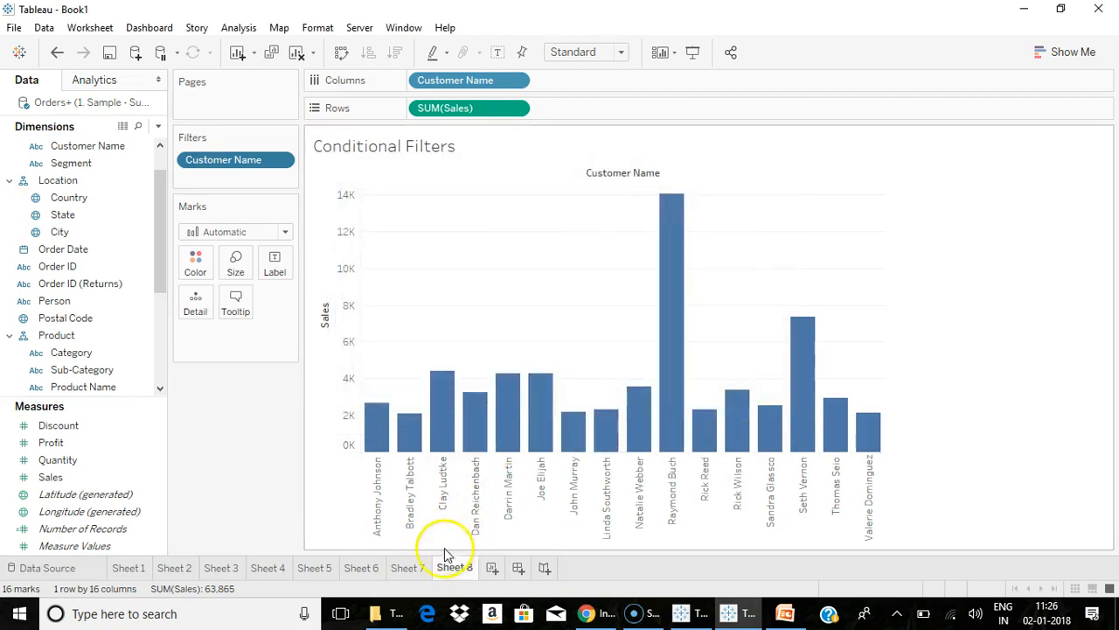
pyautogui.click(491, 568)
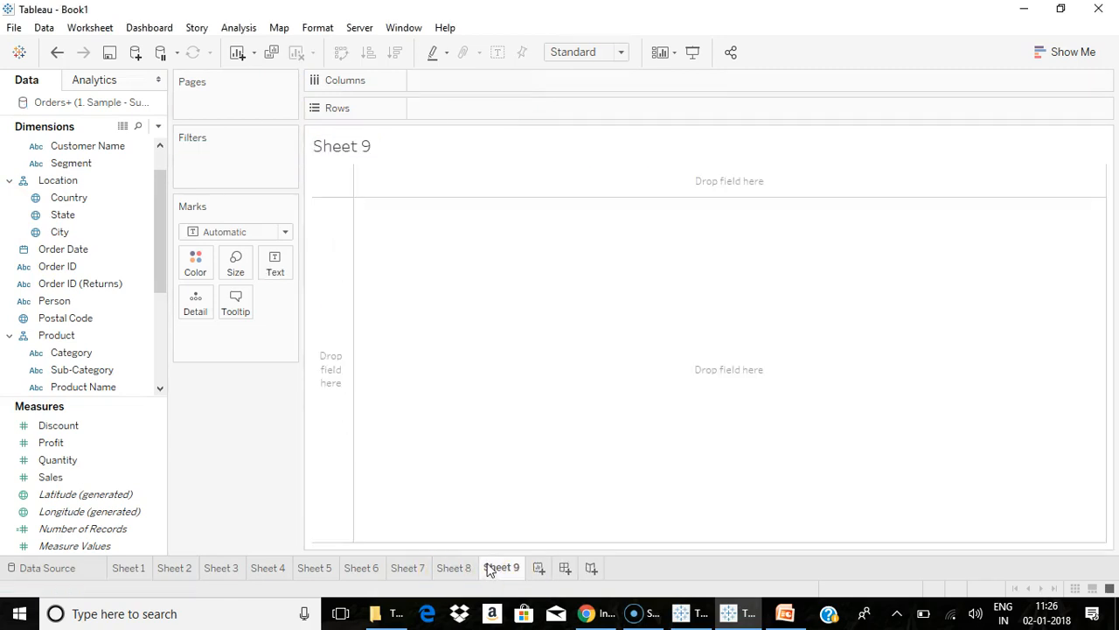
# Try a wildcard filter on Customer Name with the match value A and the Exactly matches option, then cancel it.
pyautogui.moveTo(75, 147); pyautogui.dragTo(224, 170)
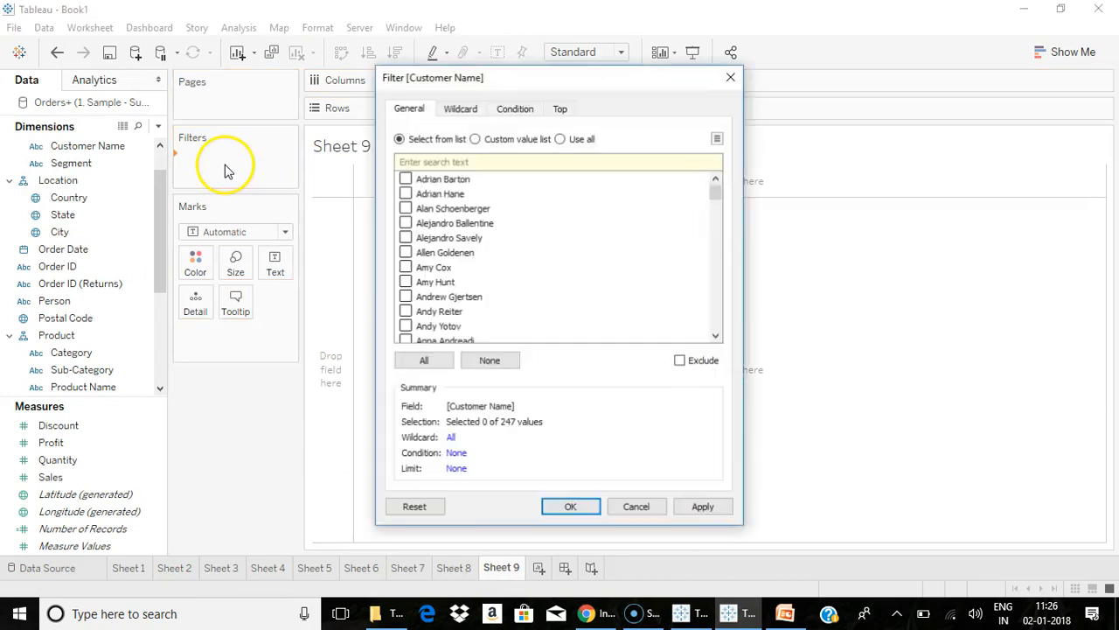
pyautogui.click(460, 108)
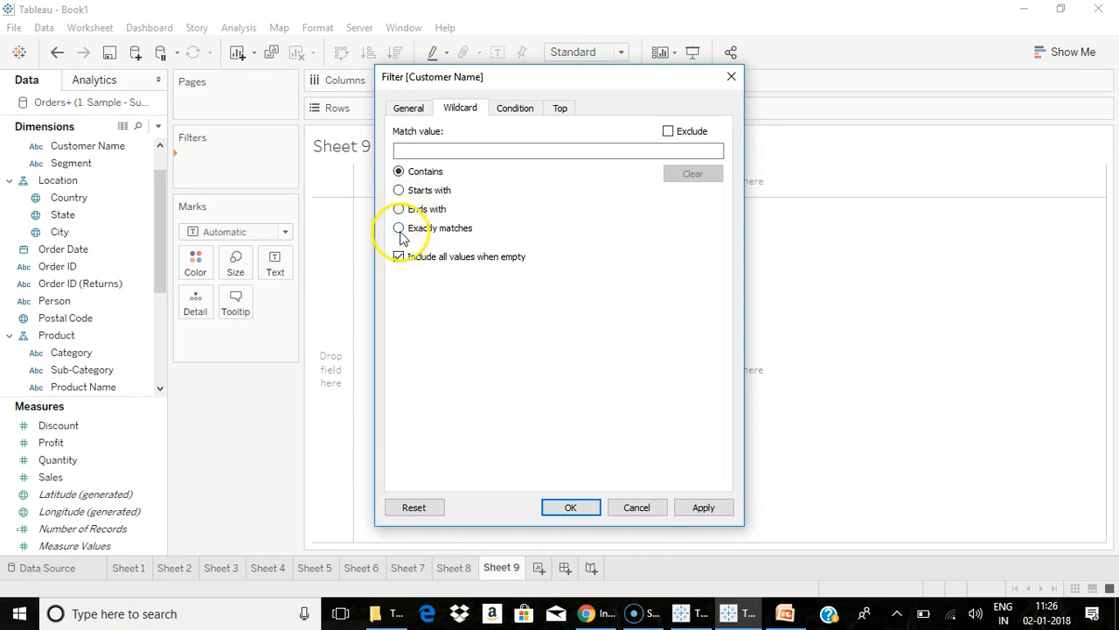
pyautogui.click(409, 150)
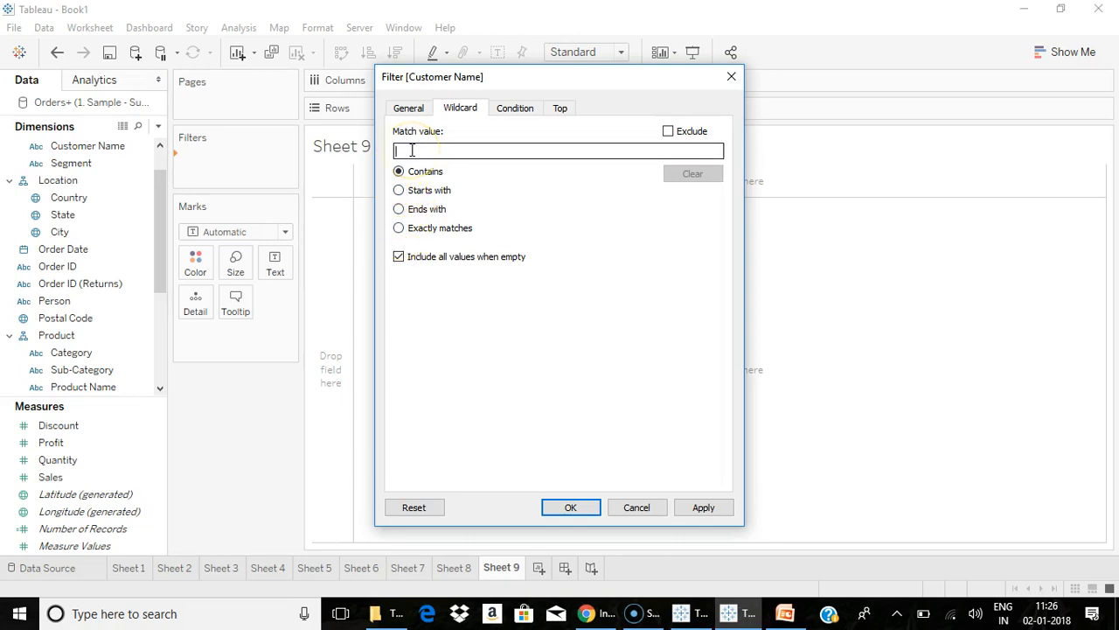
pyautogui.write('sa')
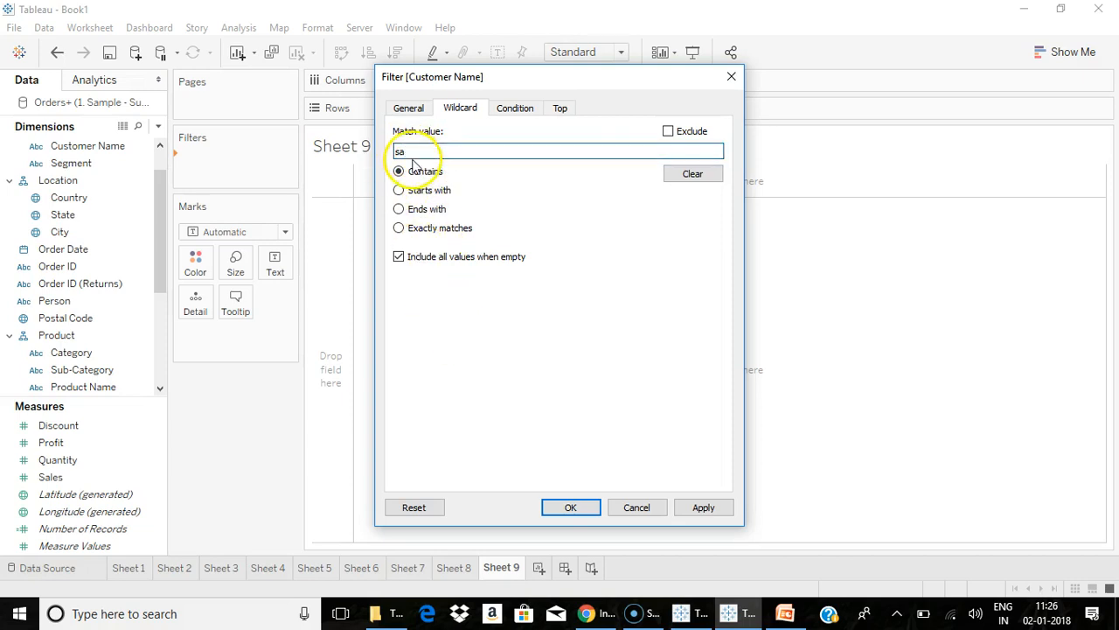
pyautogui.moveTo(411, 151); pyautogui.dragTo(332, 145)
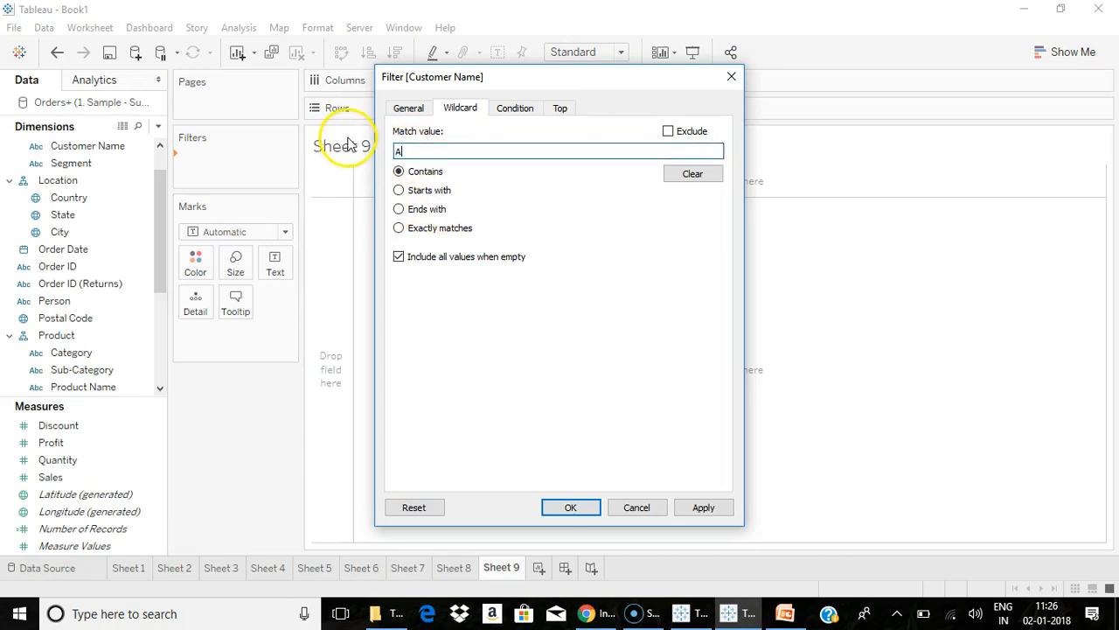
pyautogui.click(399, 193)
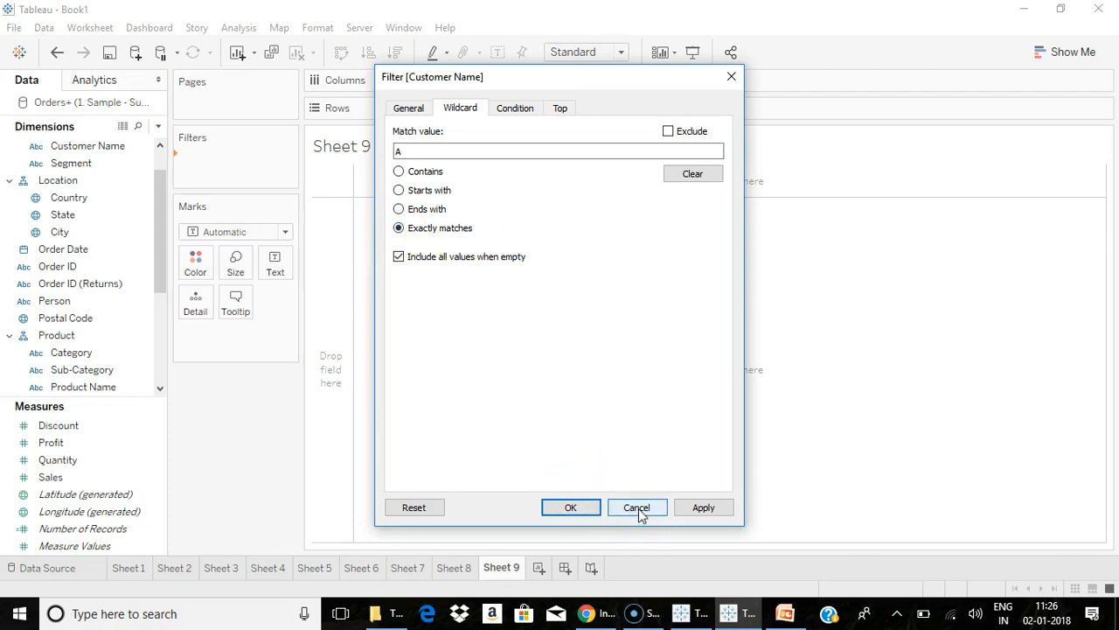
pyautogui.click(639, 509)
# Build a bar chart of Sales by Sub-Category, with Sub-Category on Columns and Sales on Rows.
pyautogui.moveTo(82, 369); pyautogui.dragTo(409, 88)
pyautogui.moveTo(50, 477); pyautogui.dragTo(429, 112)
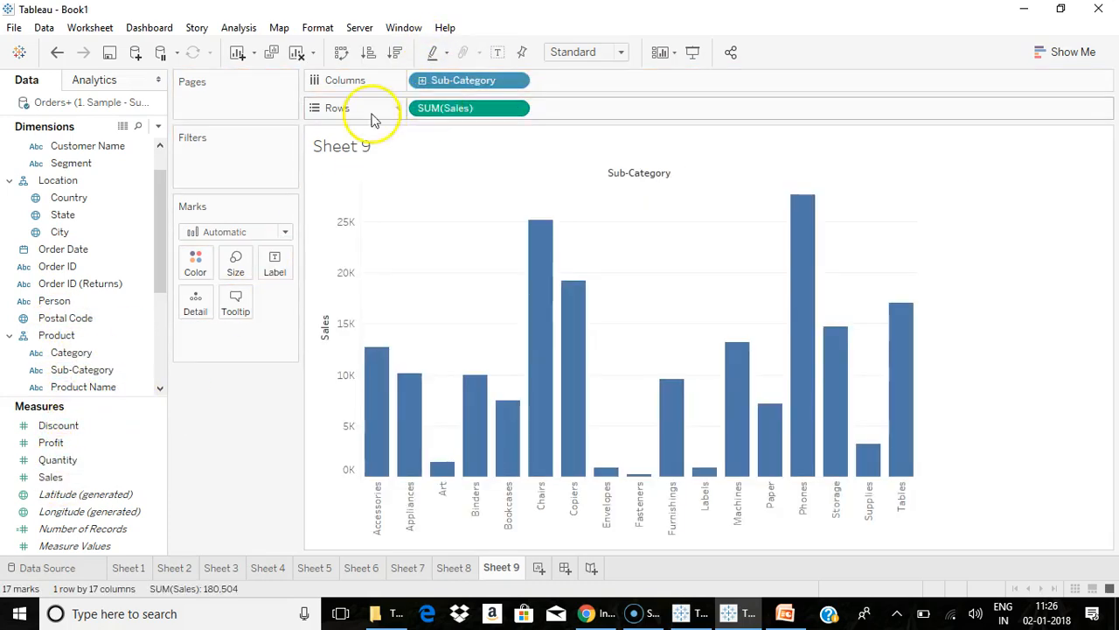
# Add a Sub-Category filter that keeps the Top 5 by Sum of Sales.
pyautogui.moveTo(162, 215); pyautogui.dragTo(161, 308)
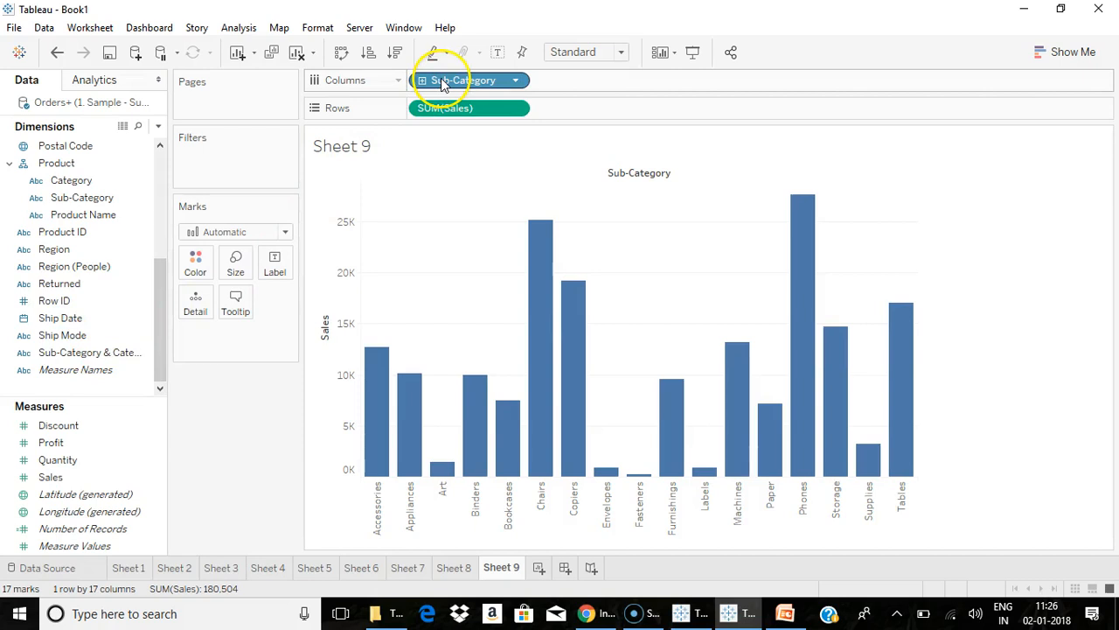
pyautogui.moveTo(562, 429)
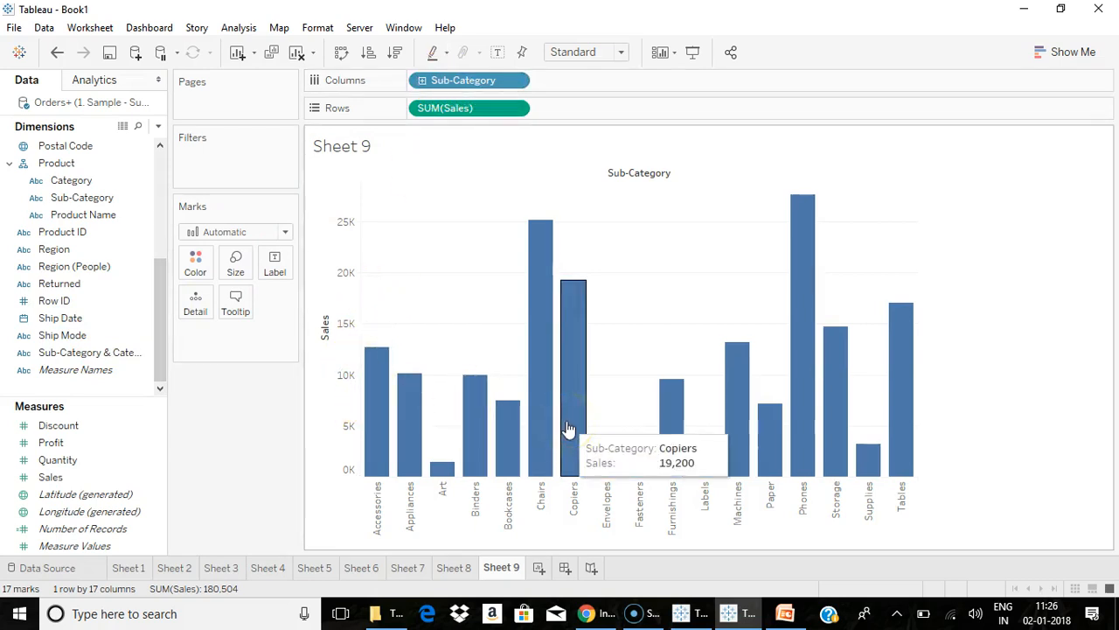
pyautogui.moveTo(87, 198)
pyautogui.mouseDown()
pyautogui.moveTo(147, 196)
pyautogui.moveTo(220, 154)
pyautogui.moveTo(223, 164)
pyautogui.mouseUp()
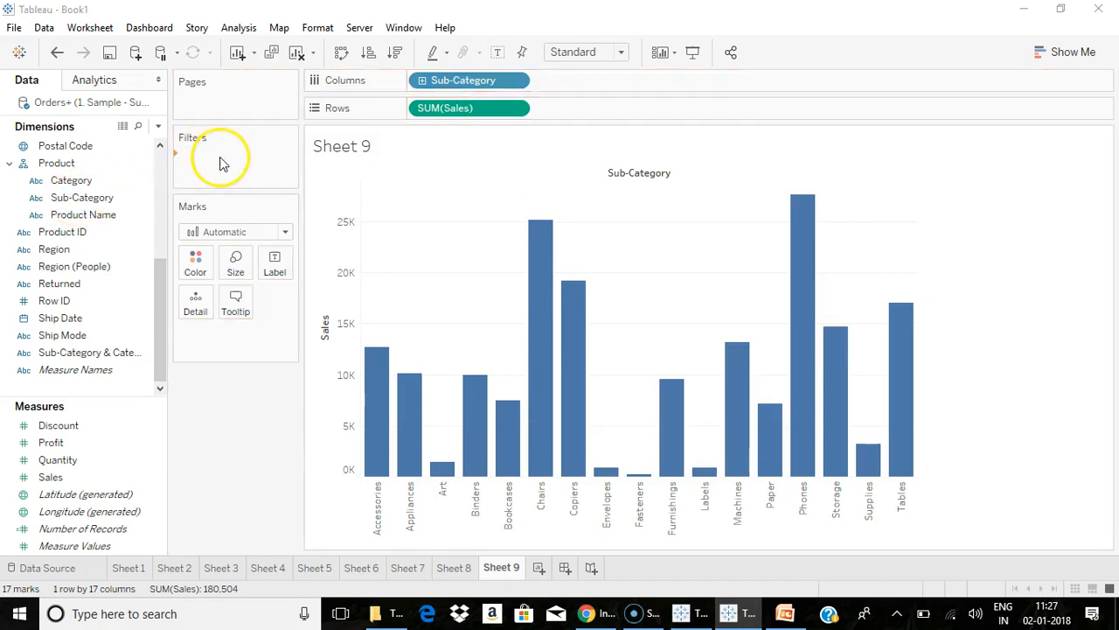
pyautogui.click(559, 110)
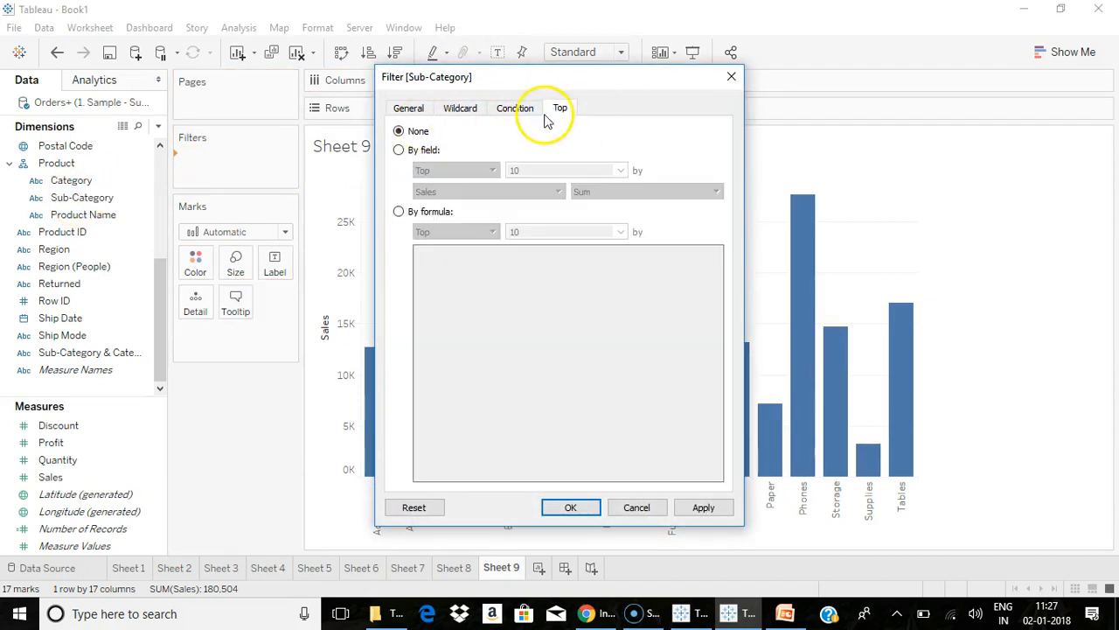
pyautogui.click(399, 150)
pyautogui.doubleClick(523, 170)
pyautogui.write('5')
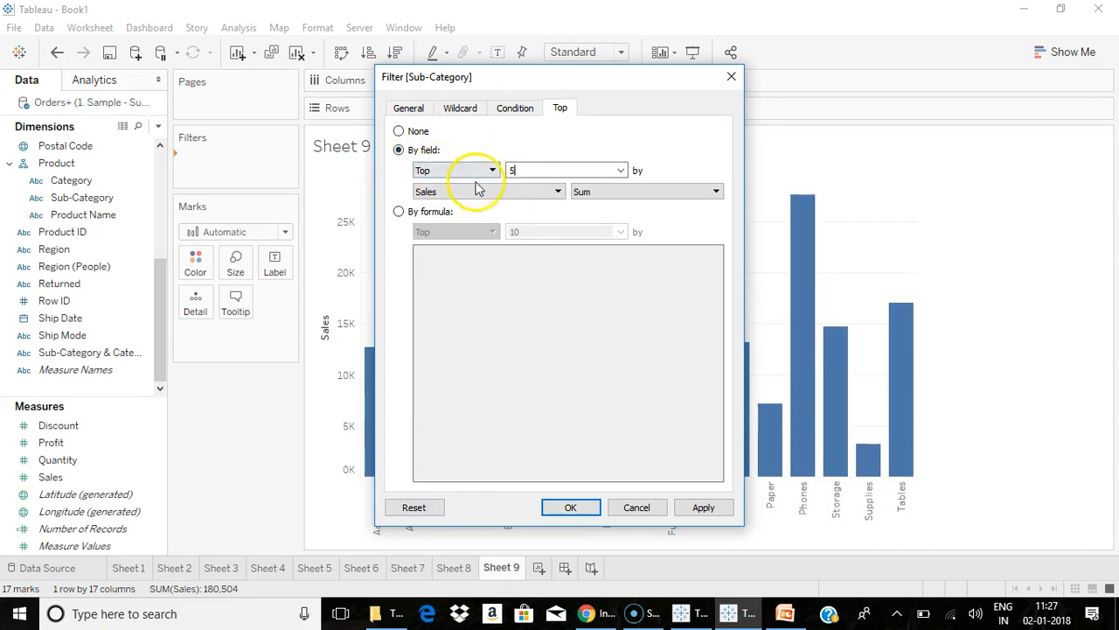
pyautogui.click(557, 192)
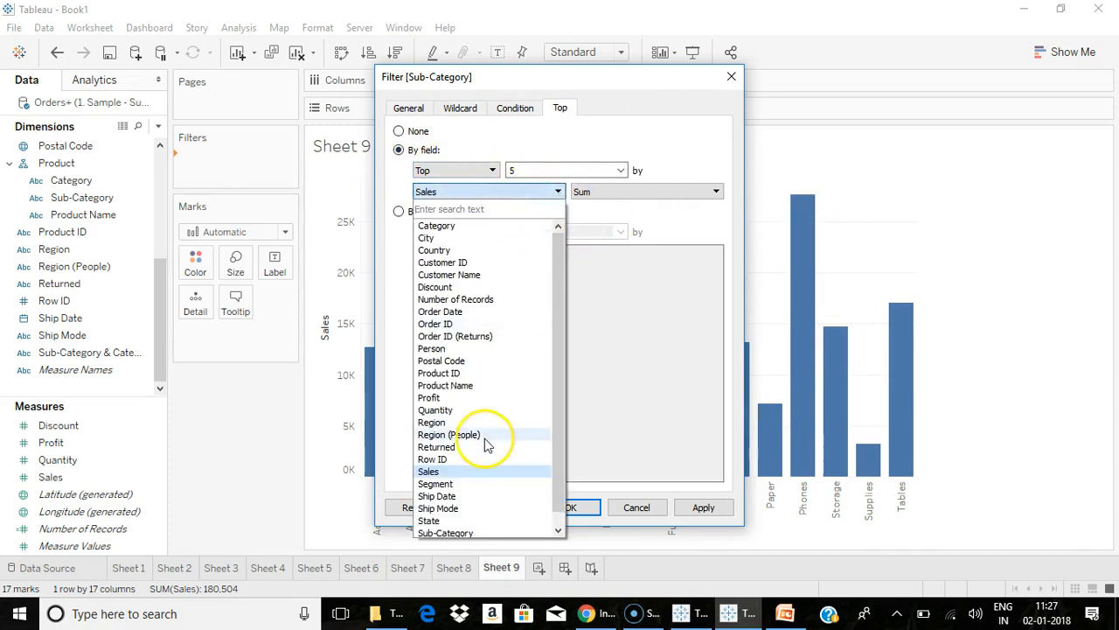
pyautogui.click(631, 192)
pyautogui.click(655, 140)
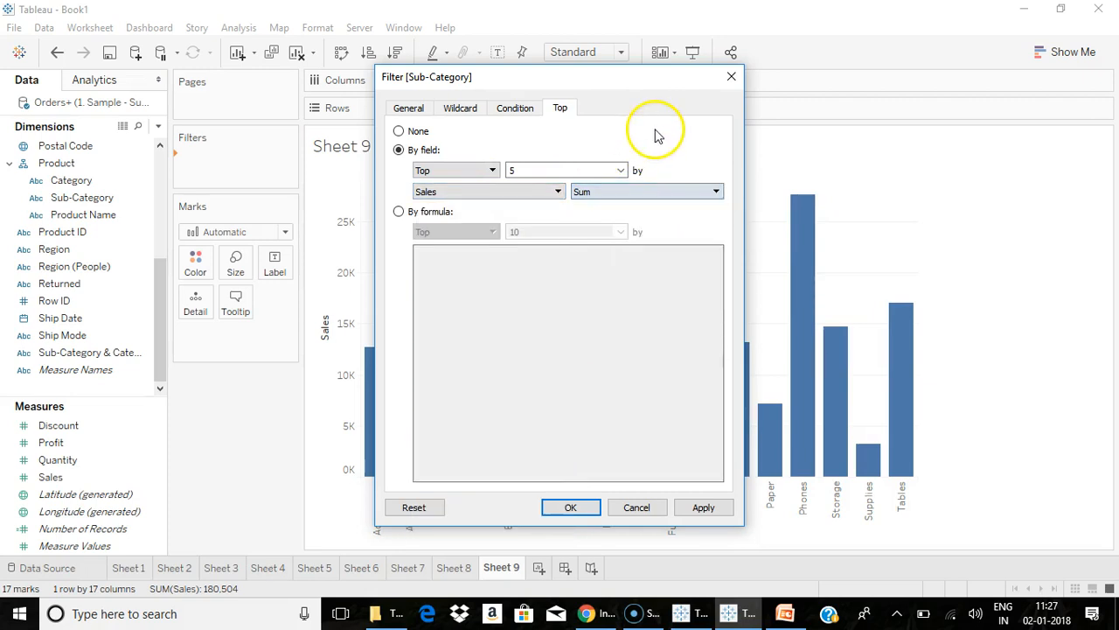
pyautogui.click(570, 507)
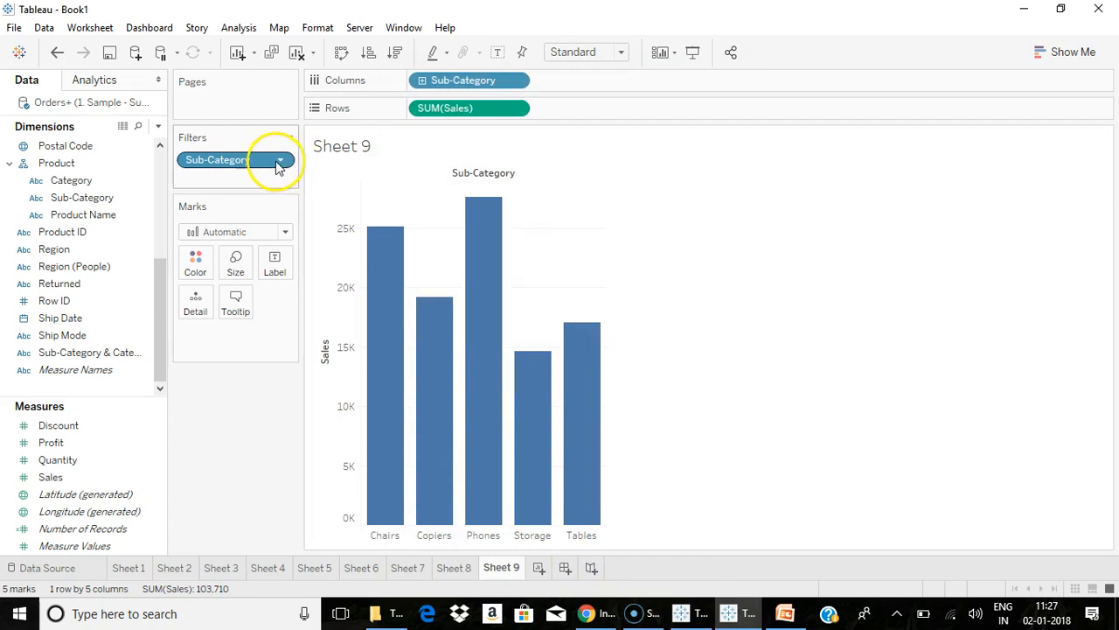
# Edit the Sub-Category filter to keep the Bottom 5 by Sum of Sales instead.
pyautogui.click(280, 163)
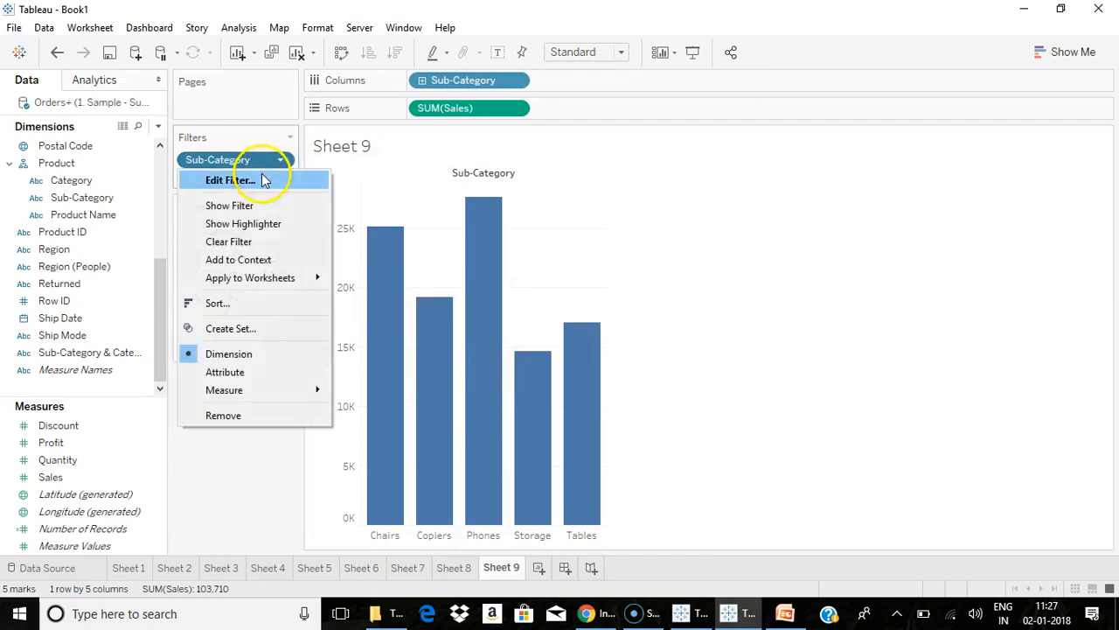
pyautogui.click(262, 180)
pyautogui.click(560, 108)
pyautogui.click(490, 171)
pyautogui.click(469, 201)
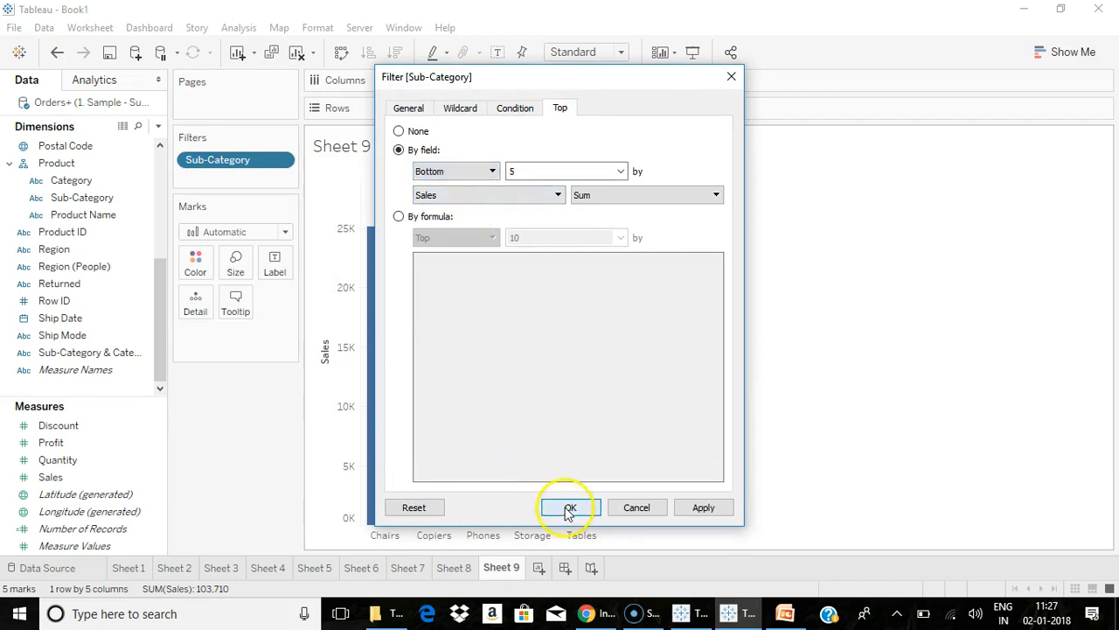
pyautogui.click(564, 507)
# Edit the Sub-Category filter's limit to use By formula instead of By field, leaving the formula empty, and apply it.
pyautogui.click(282, 160)
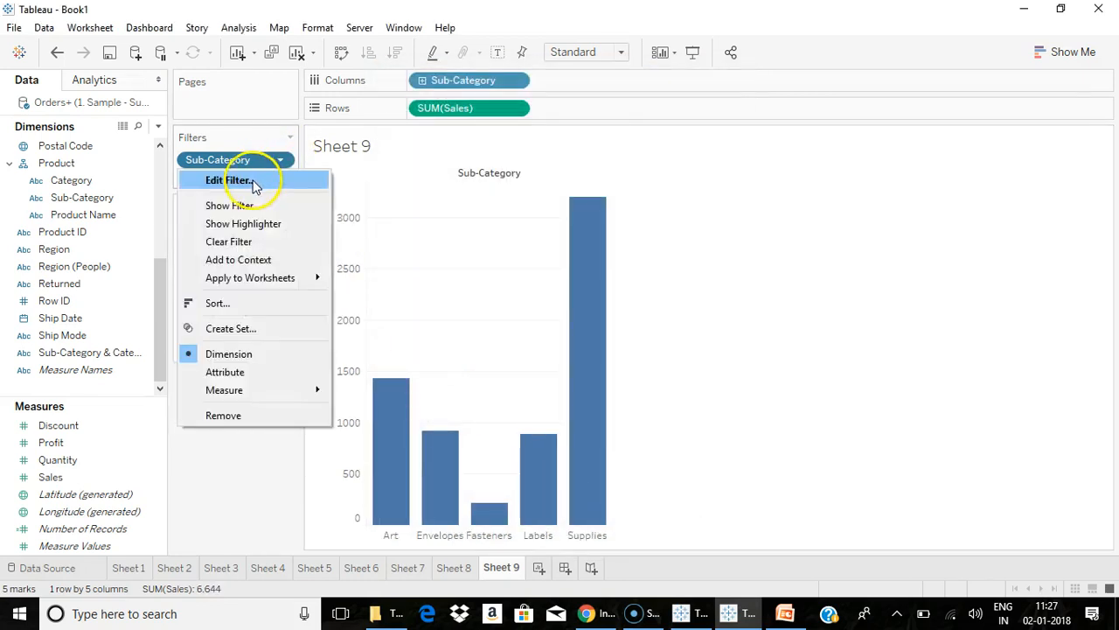
pyautogui.click(252, 181)
pyautogui.click(559, 107)
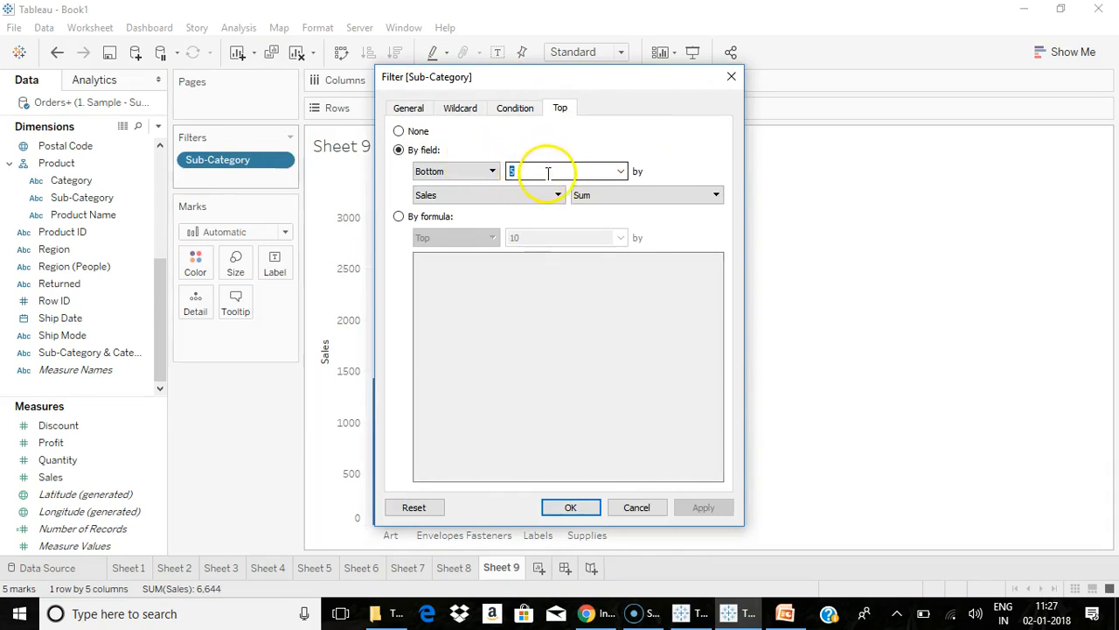
pyautogui.click(399, 217)
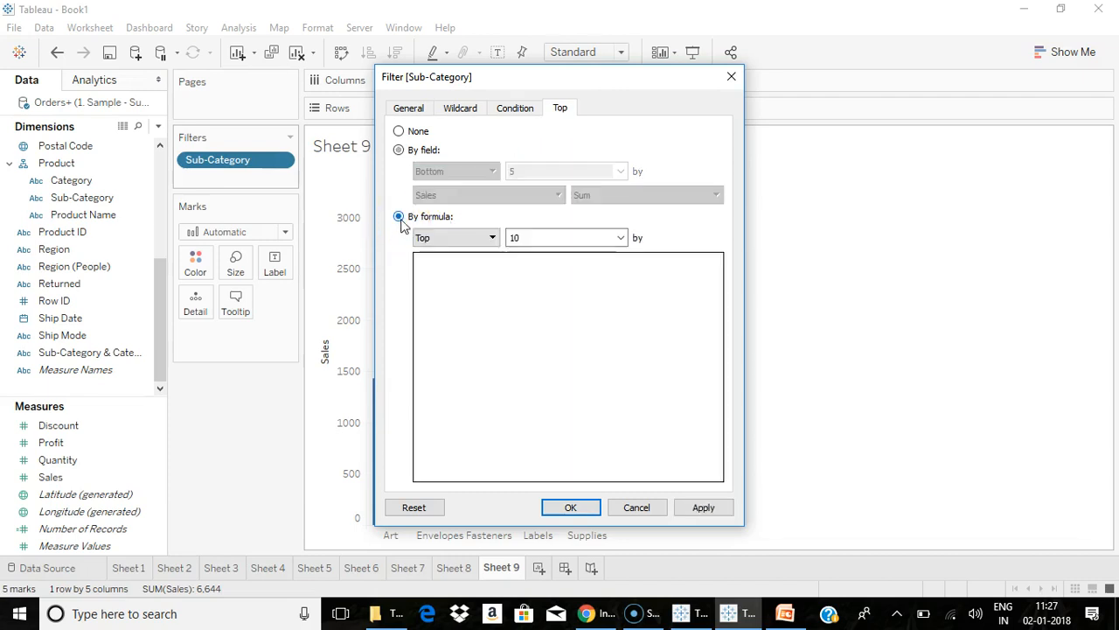
pyautogui.click(568, 507)
# Change the Sheet 9 title to Top/Bottom Filters and add a new worksheet.
pyautogui.click(1101, 142)
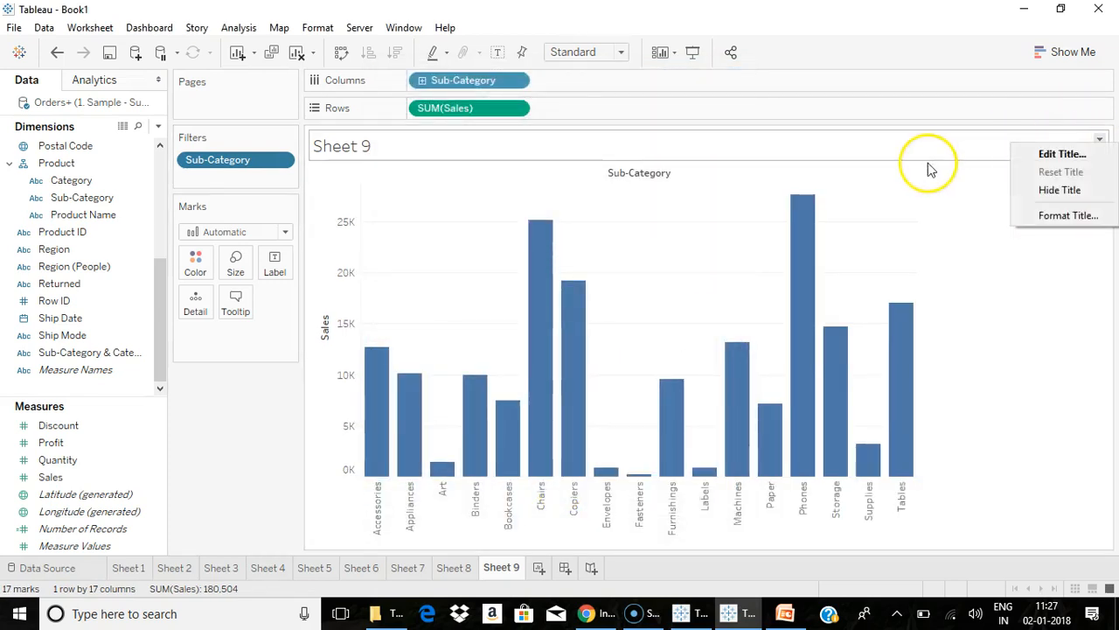
pyautogui.click(1044, 152)
pyautogui.hotkey('ctrl', 'a')
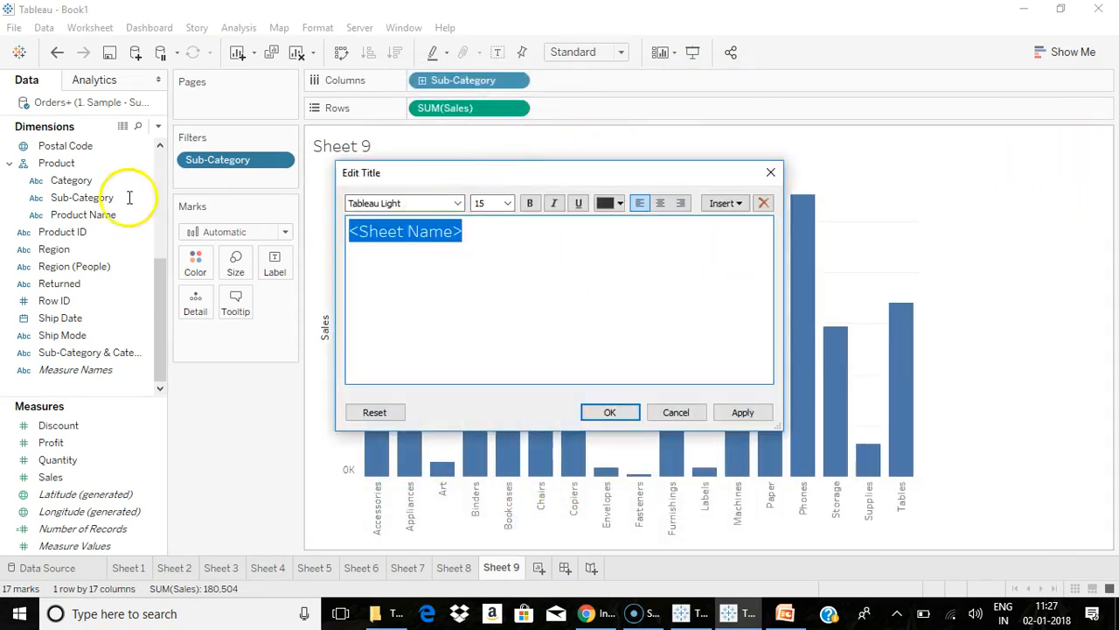
pyautogui.write('Top/Bottom Filters')
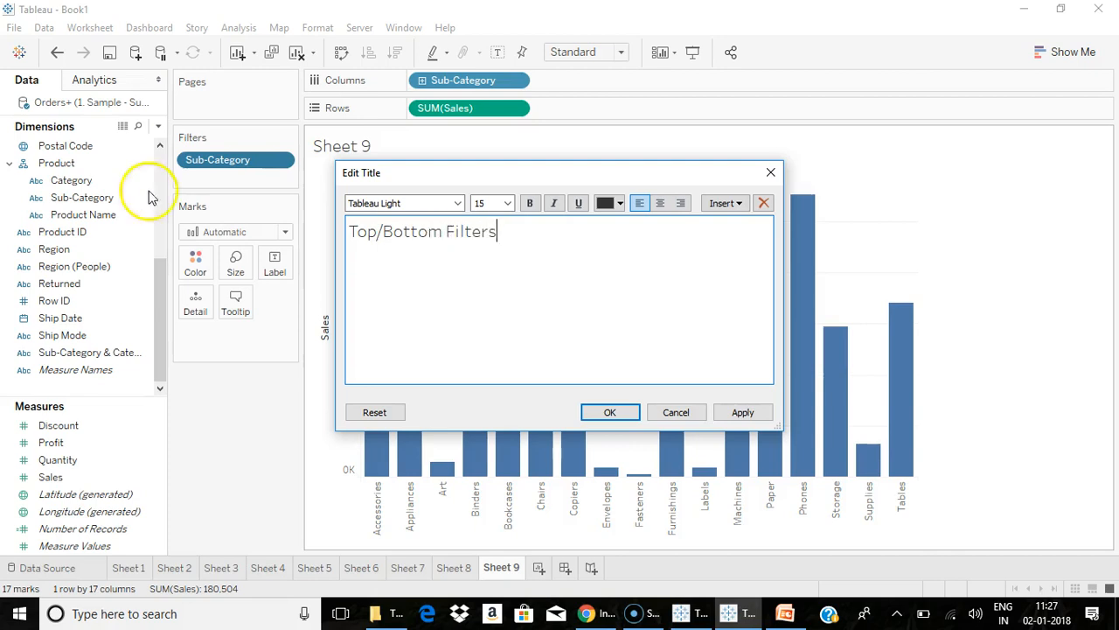
pyautogui.click(617, 412)
pyautogui.click(537, 568)
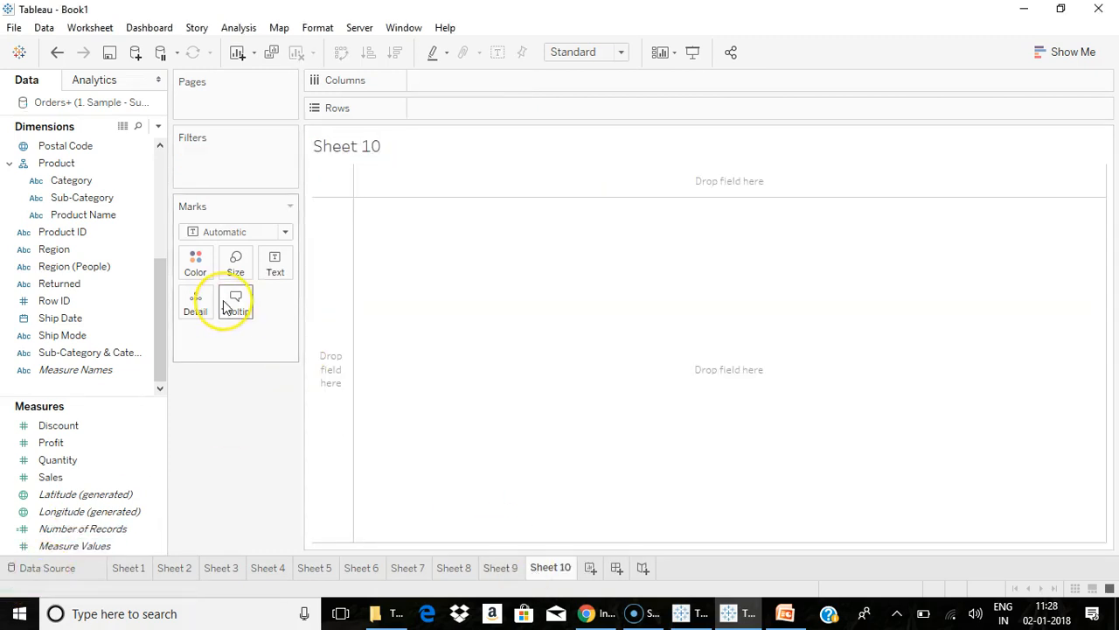
# On the Dimension Filters sheet, add a Segment filter that keeps only Consumer.
pyautogui.click(362, 570)
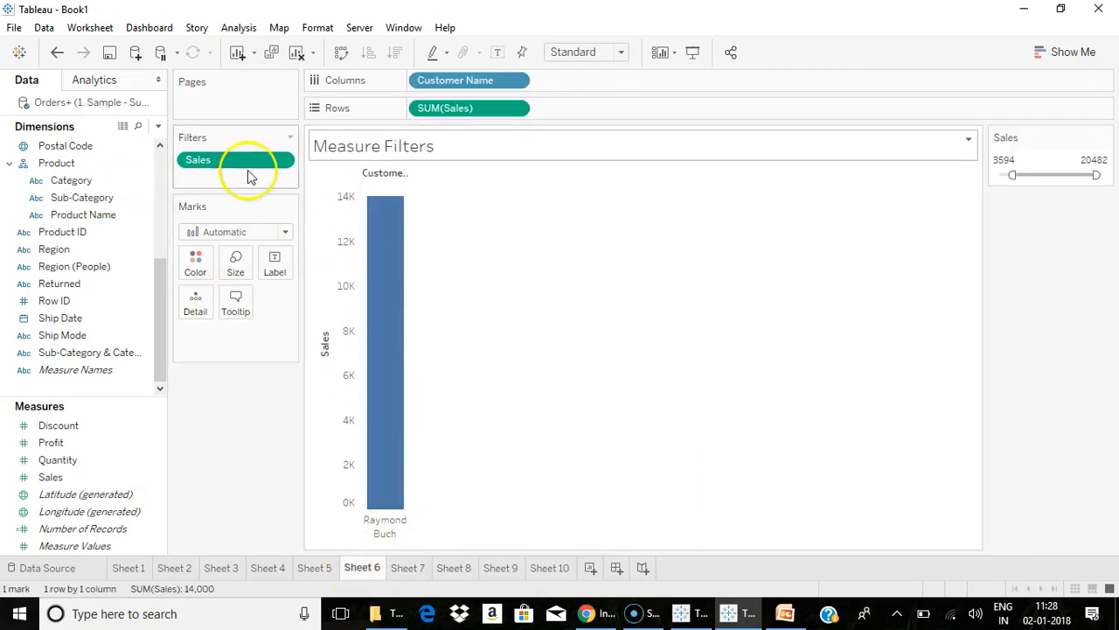
pyautogui.click(315, 570)
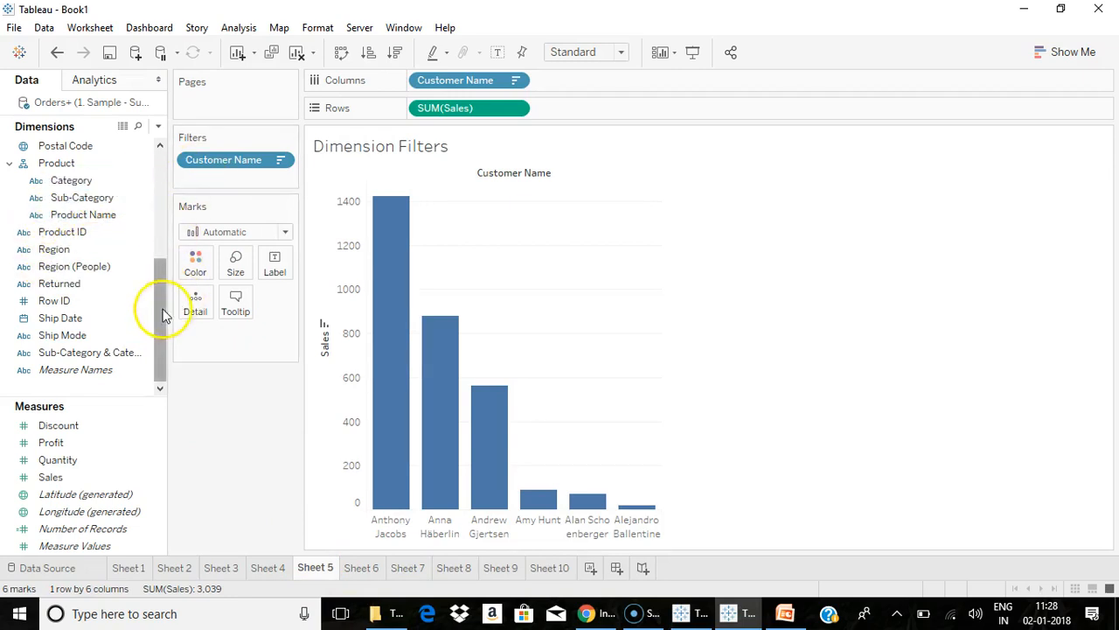
pyautogui.moveTo(162, 312); pyautogui.dragTo(161, 205)
pyautogui.moveTo(70, 202); pyautogui.dragTo(209, 180)
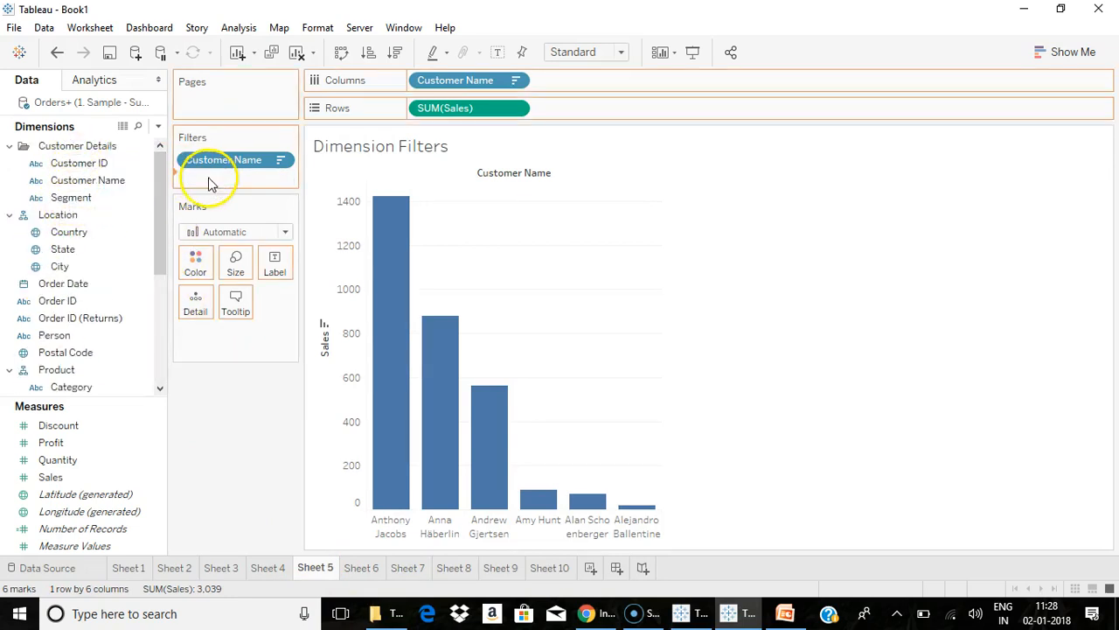
pyautogui.click(405, 179)
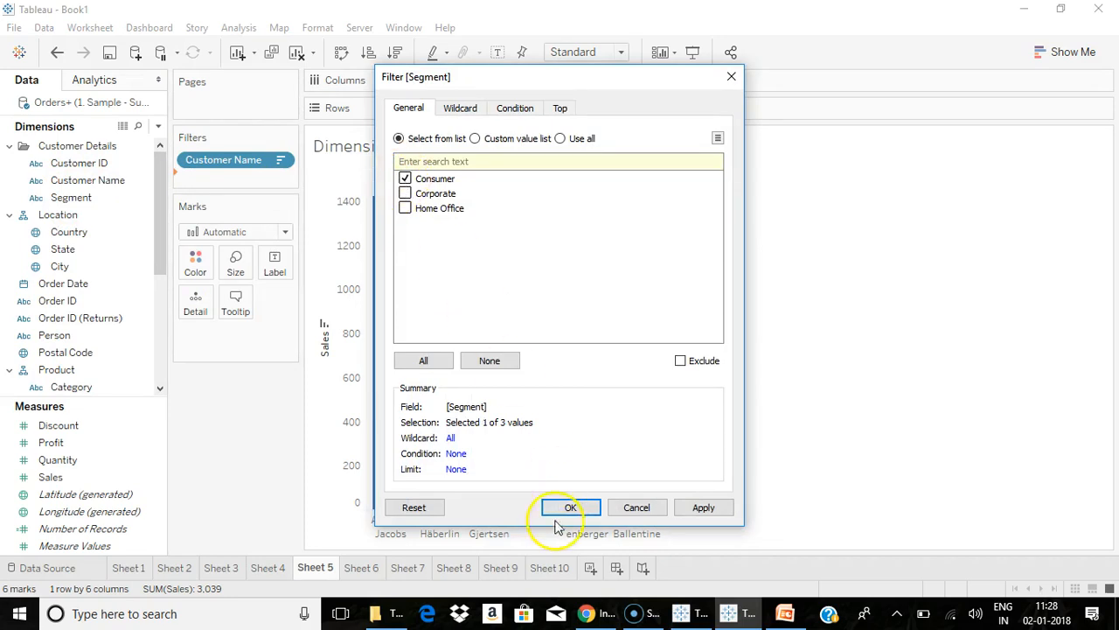
pyautogui.click(552, 504)
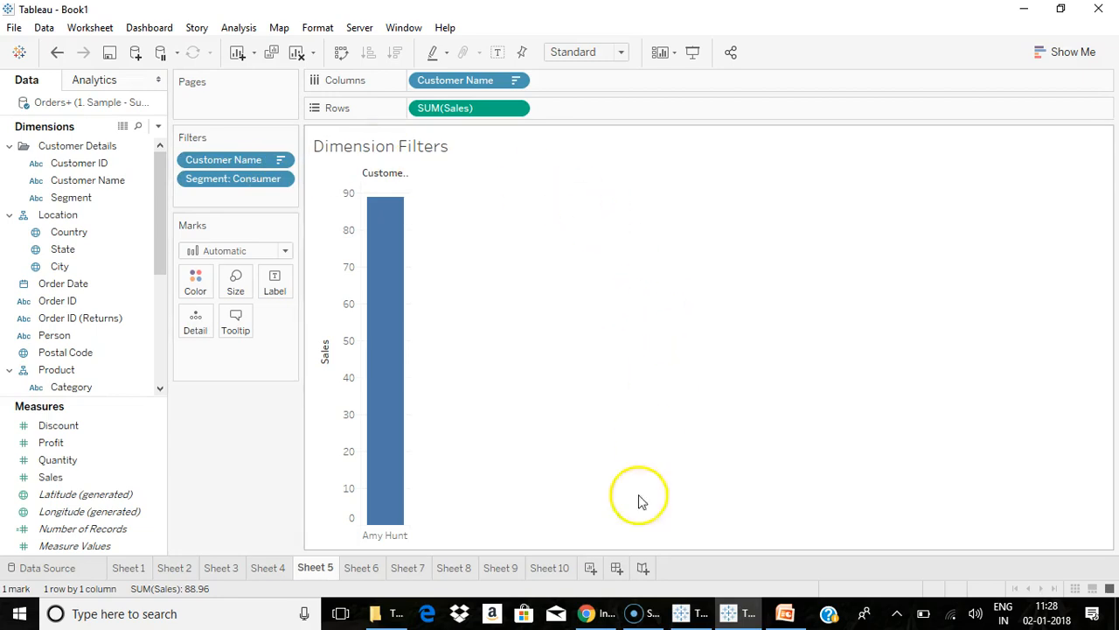
# On Sheet 10, build a bar chart of Sales by Sub-Category, with Sub-Category on Columns and Sales on Rows.
pyautogui.click(569, 569)
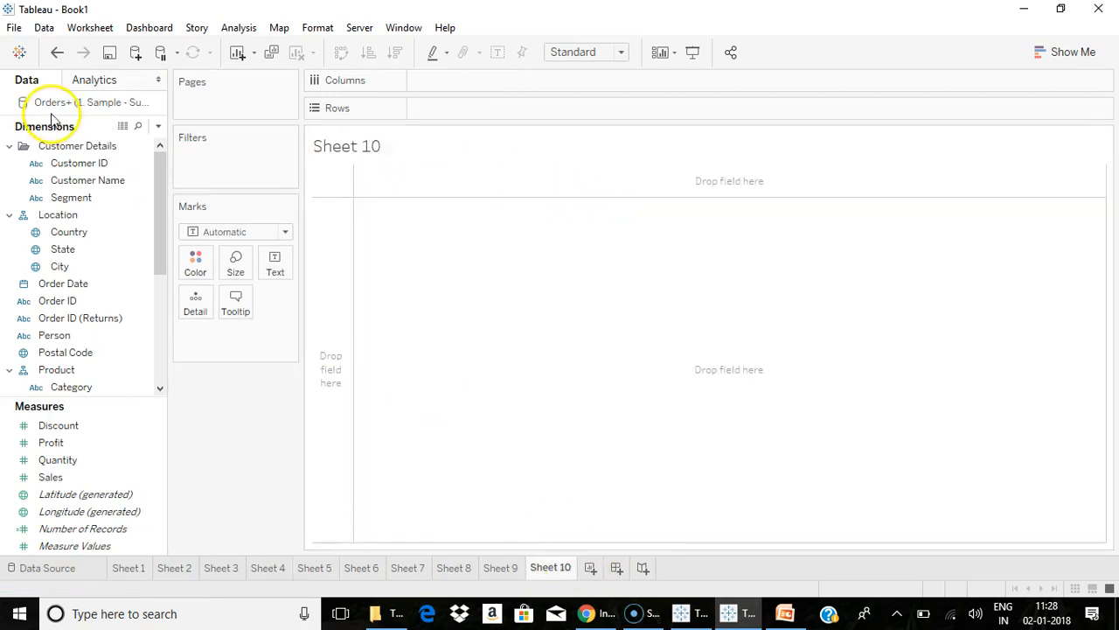
pyautogui.moveTo(155, 228); pyautogui.dragTo(172, 354)
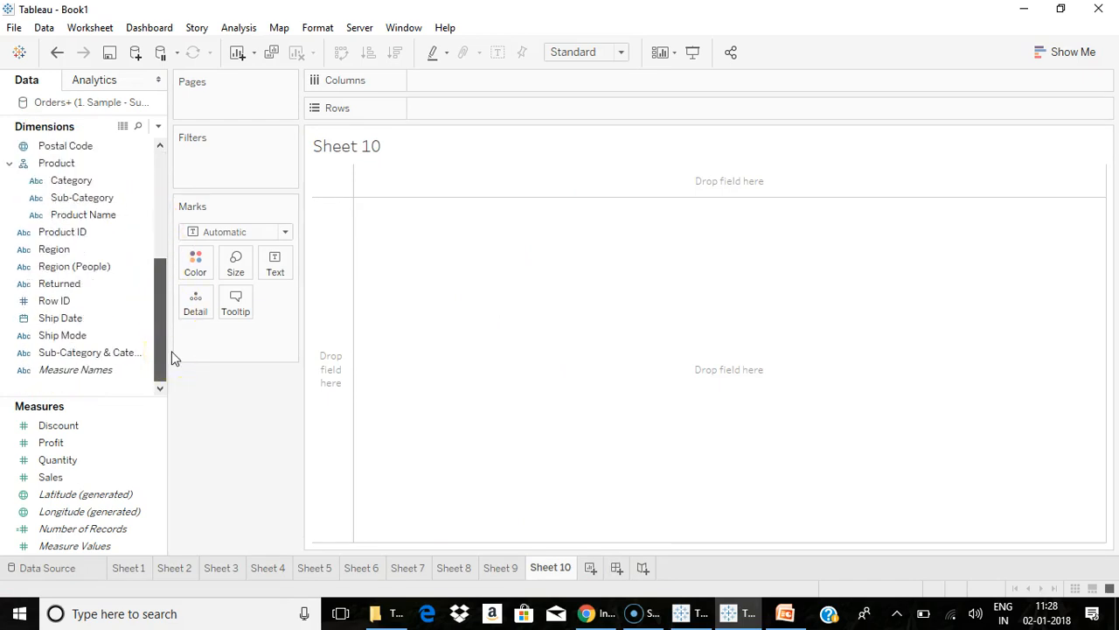
pyautogui.moveTo(82, 196); pyautogui.dragTo(445, 95)
pyautogui.moveTo(55, 479); pyautogui.dragTo(454, 109)
# Add a Sub-Category filter that keeps the Top 10 by Sum of Sales, and show its filter control beside the chart.
pyautogui.moveTo(82, 201); pyautogui.dragTo(220, 156)
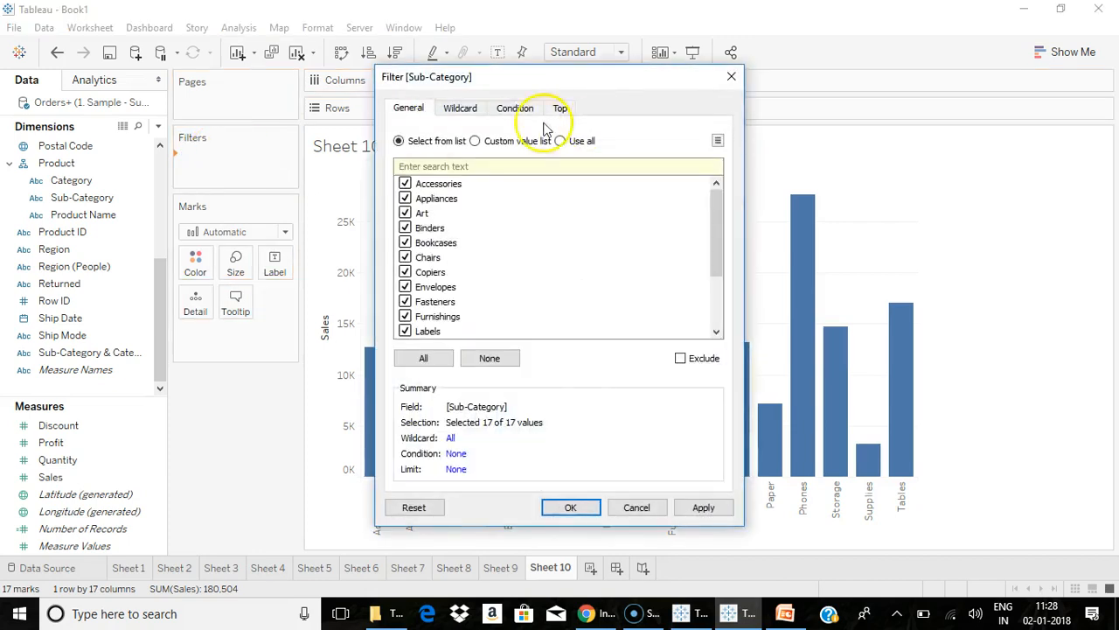
pyautogui.click(558, 109)
pyautogui.click(399, 150)
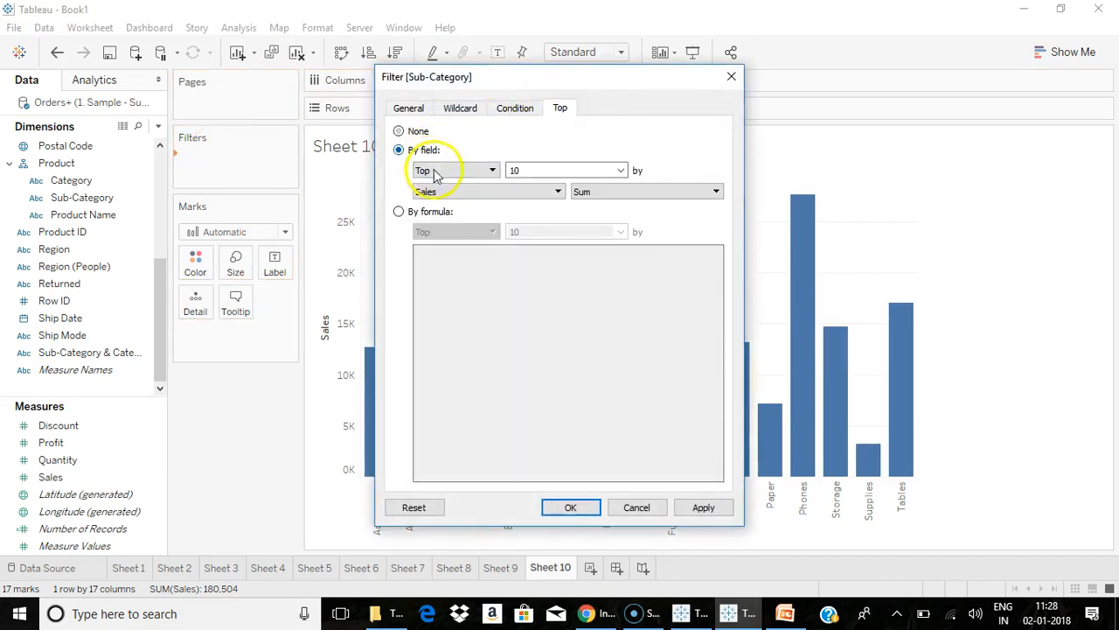
pyautogui.click(570, 507)
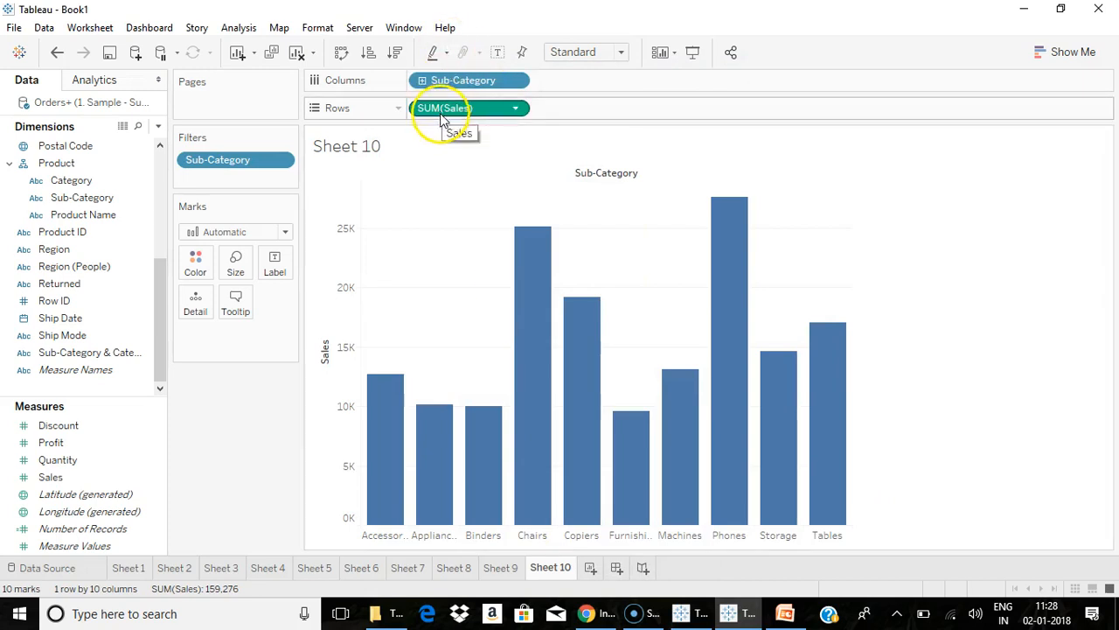
pyautogui.click(280, 160)
pyautogui.click(231, 205)
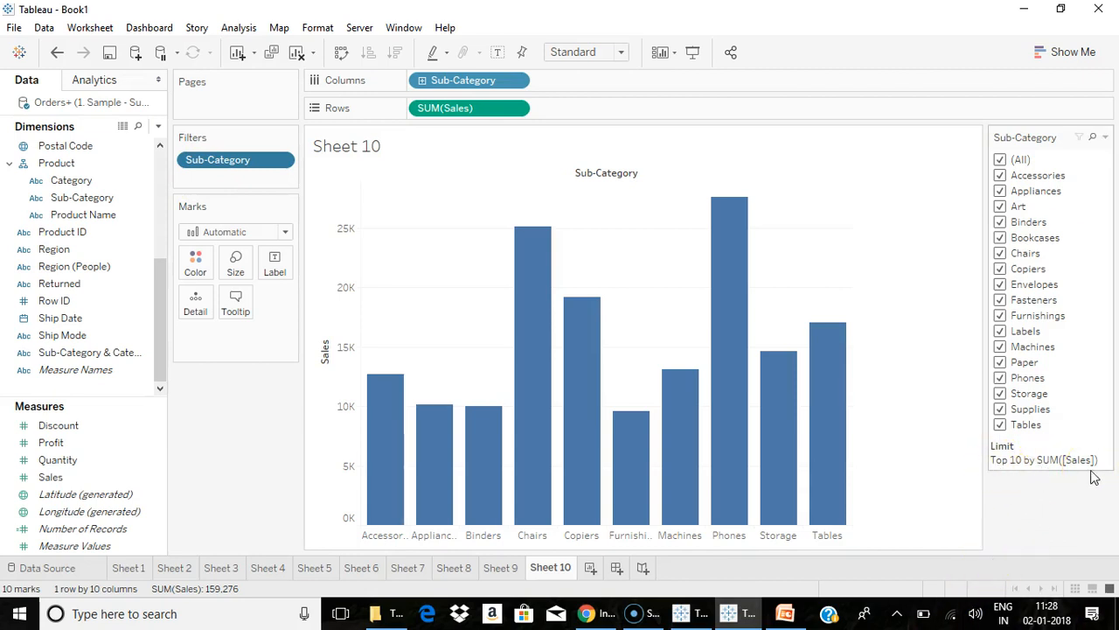
pyautogui.moveTo(74, 180); pyautogui.dragTo(225, 155)
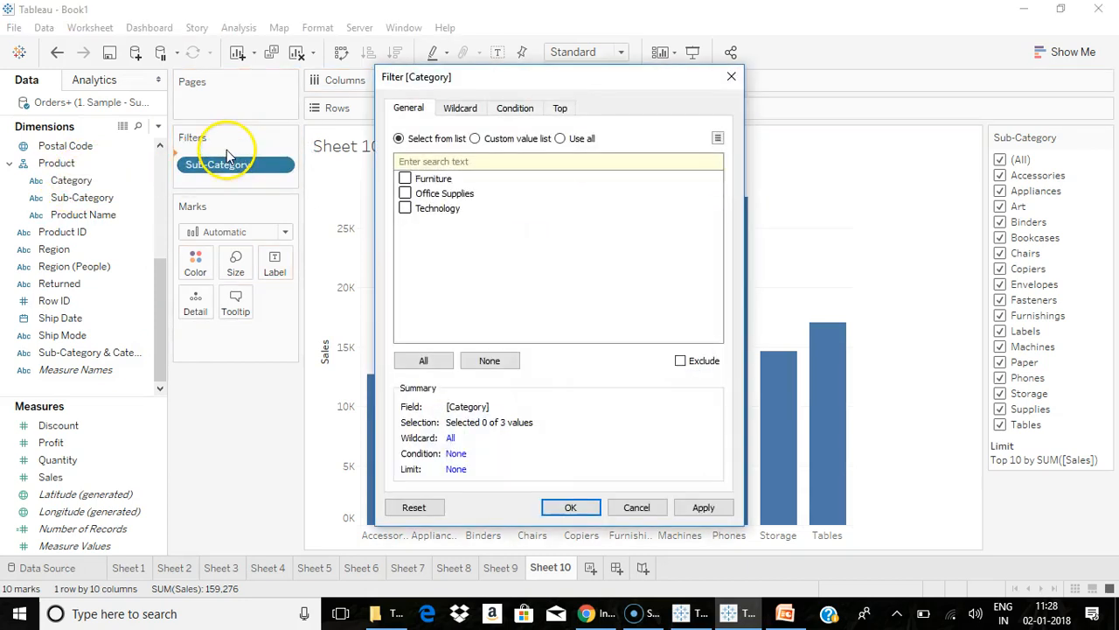
pyautogui.click(564, 508)
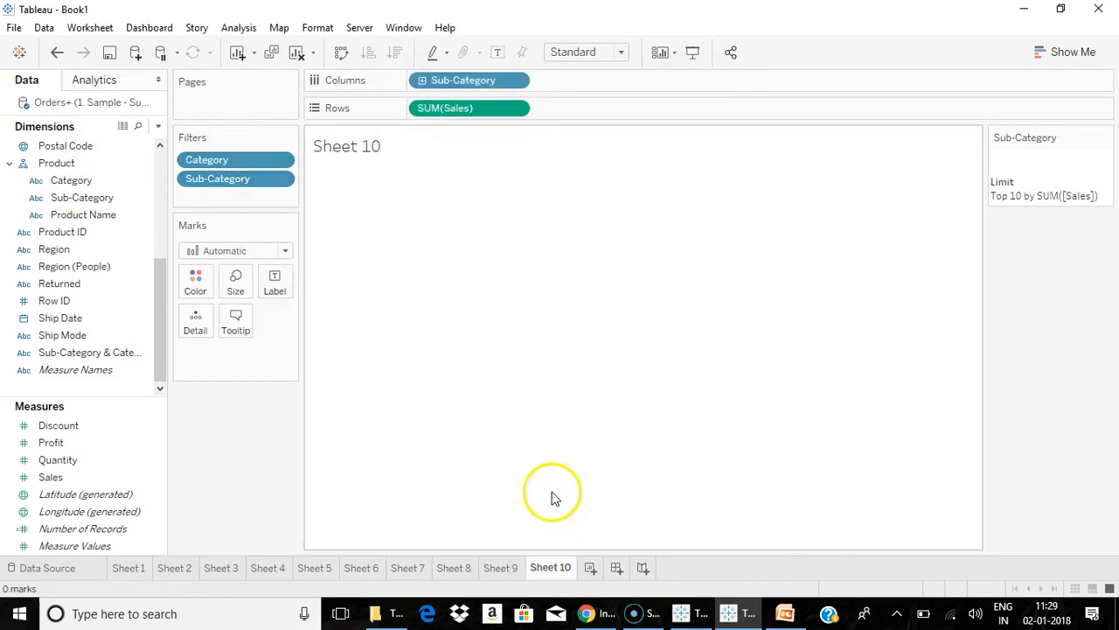
pyautogui.click(57, 53)
# Add a Category filter that keeps only Furniture, and inspect each of the chart's Sub-Category bars.
pyautogui.moveTo(74, 180); pyautogui.dragTo(224, 186)
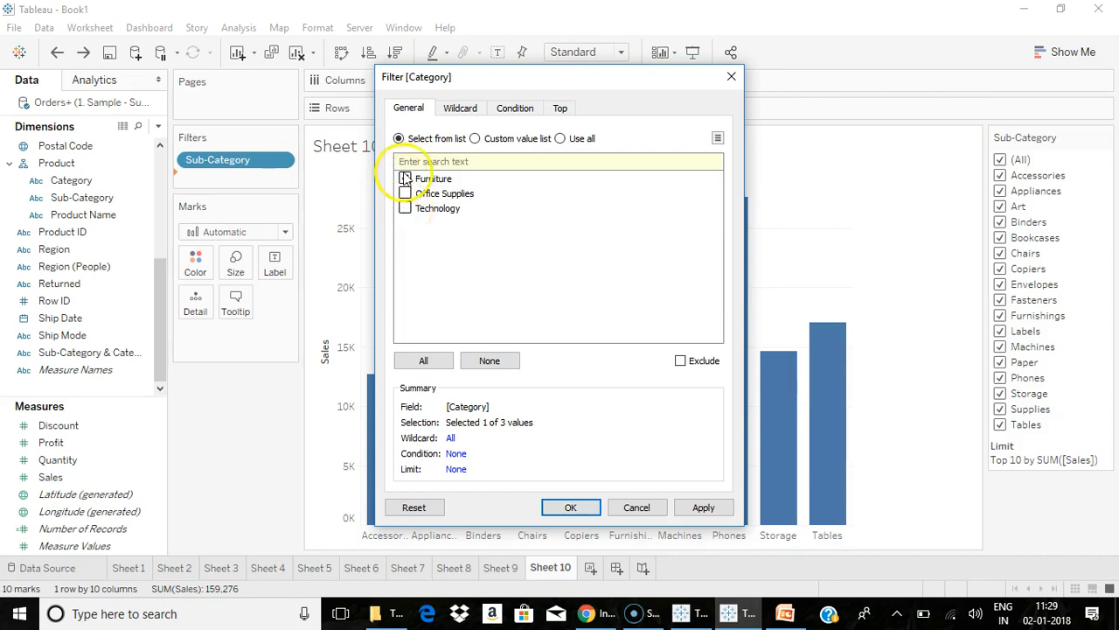
pyautogui.click(570, 507)
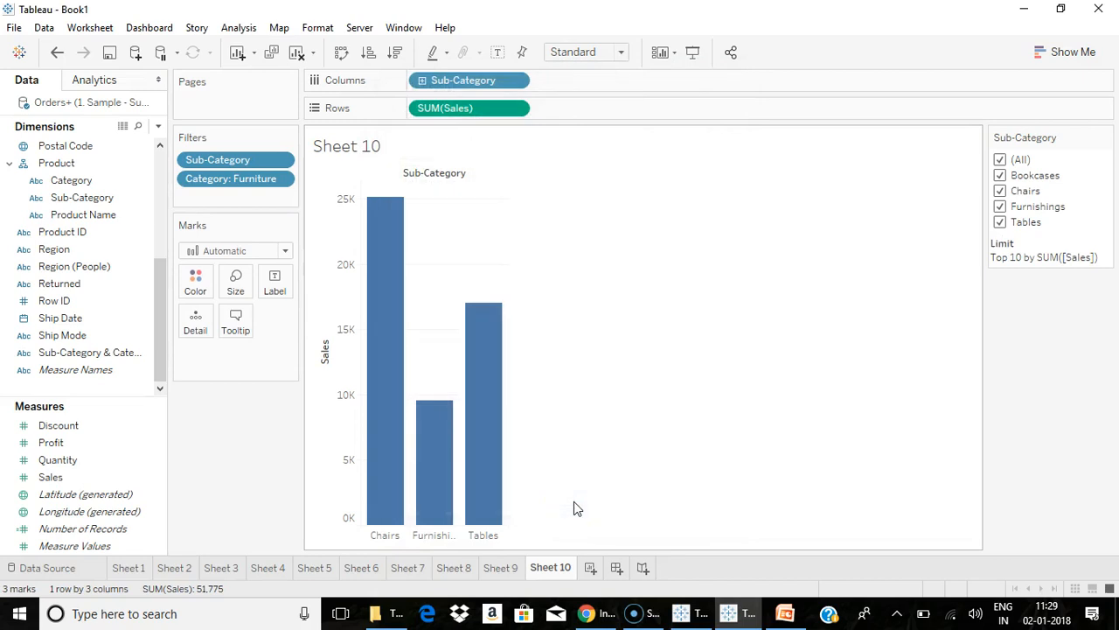
pyautogui.click(393, 482)
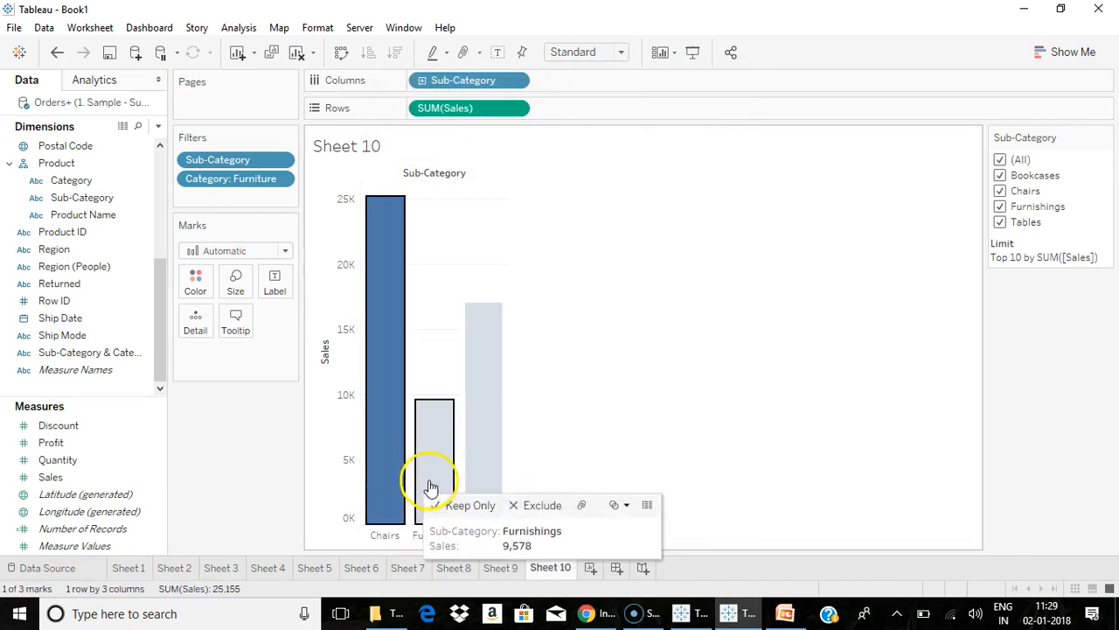
pyautogui.click(431, 487)
pyautogui.click(481, 429)
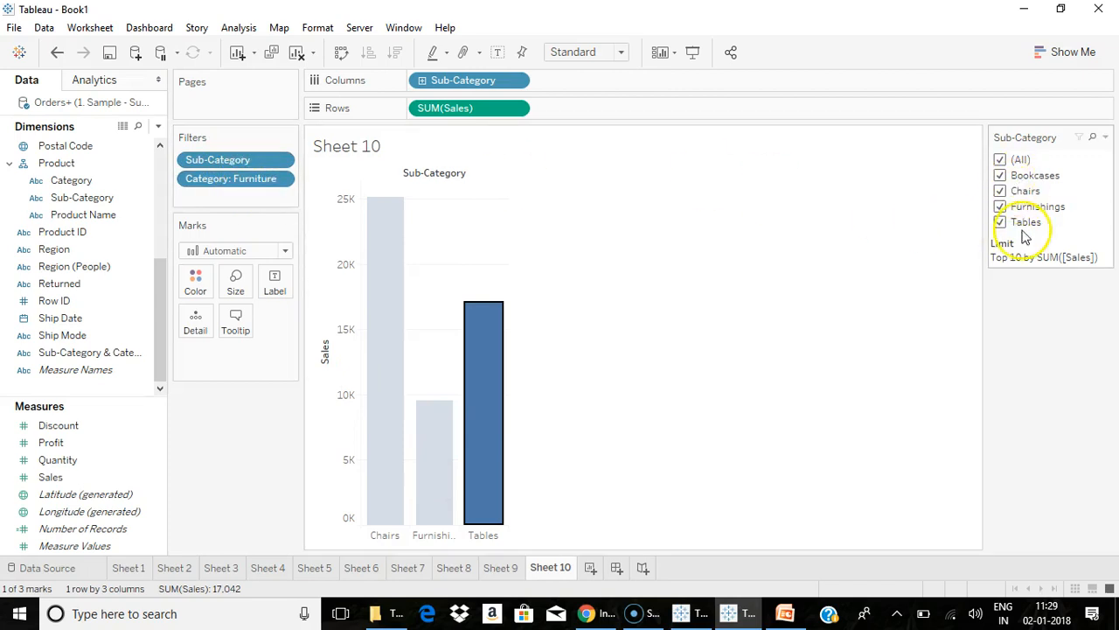
pyautogui.click(734, 394)
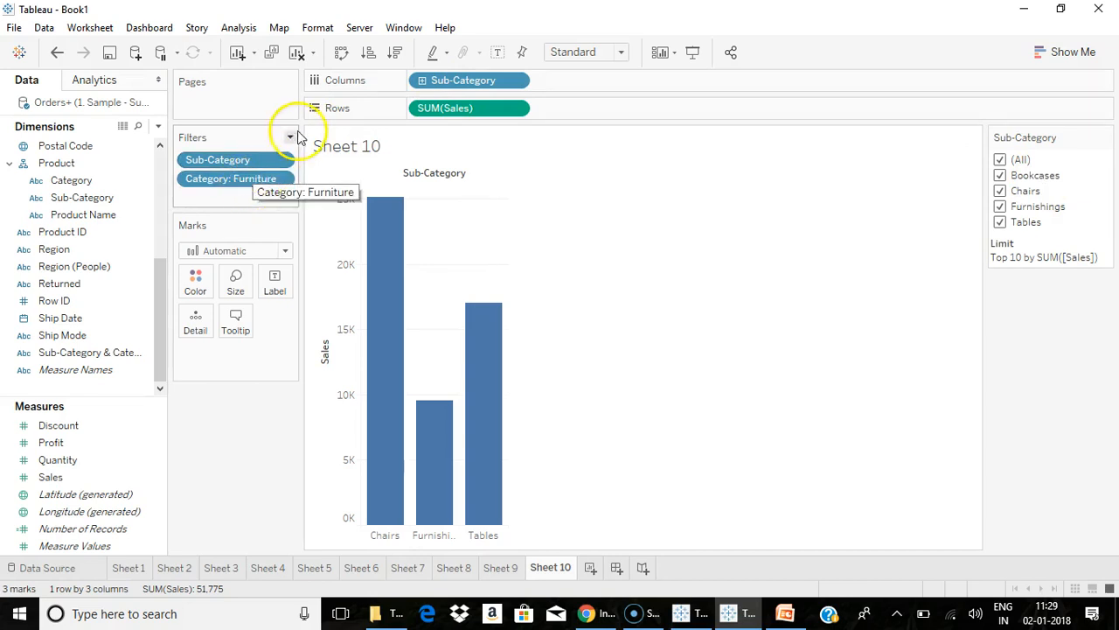
# Add the Category filter to the context and inspect the bars in the updated chart.
pyautogui.click(280, 179)
pyautogui.click(256, 262)
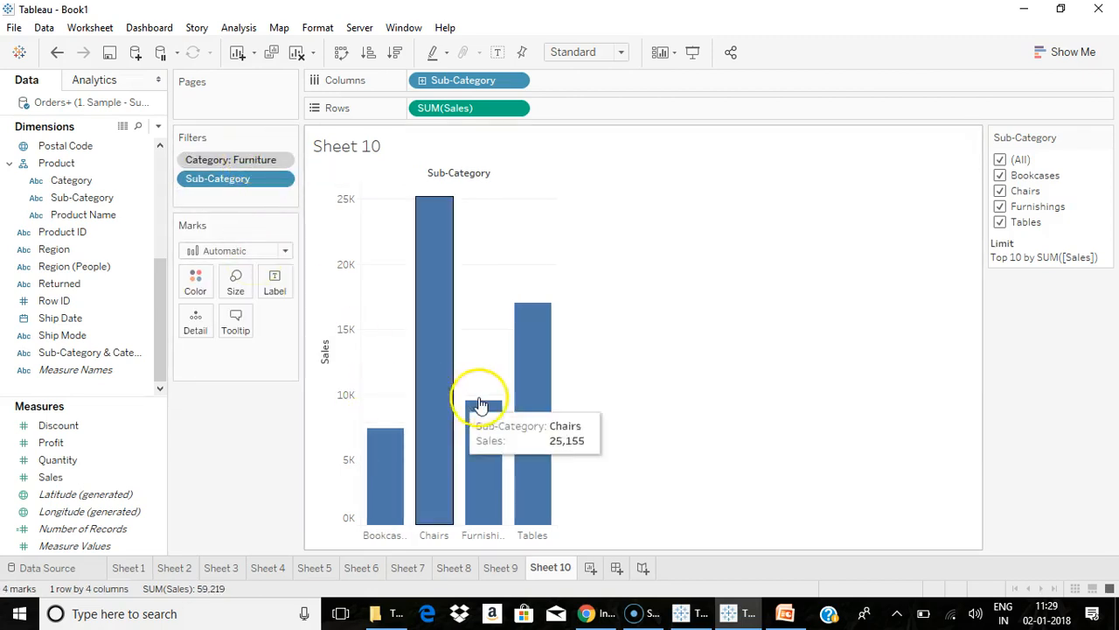
pyautogui.moveTo(510, 418)
# Remove the Category filter from the context.
pyautogui.click(283, 163)
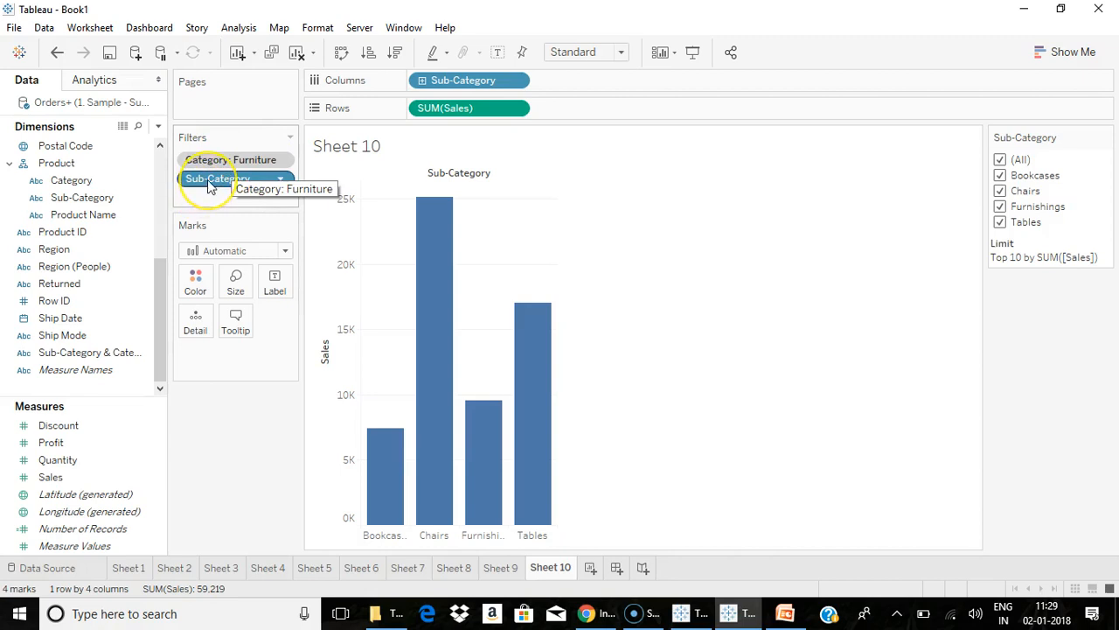
pyautogui.click(280, 160)
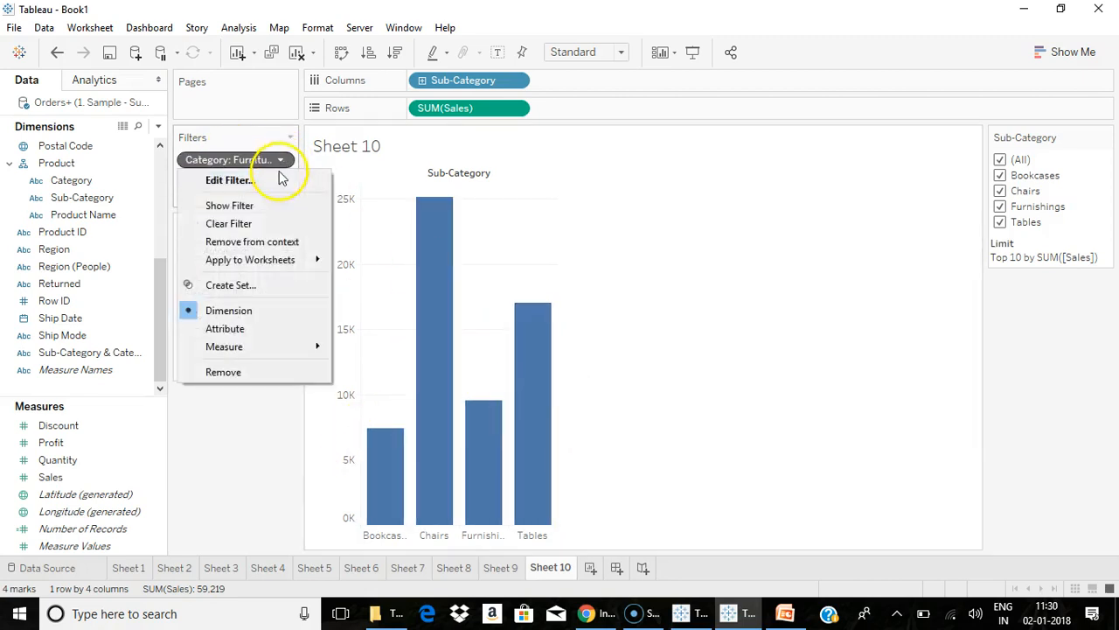
pyautogui.click(258, 241)
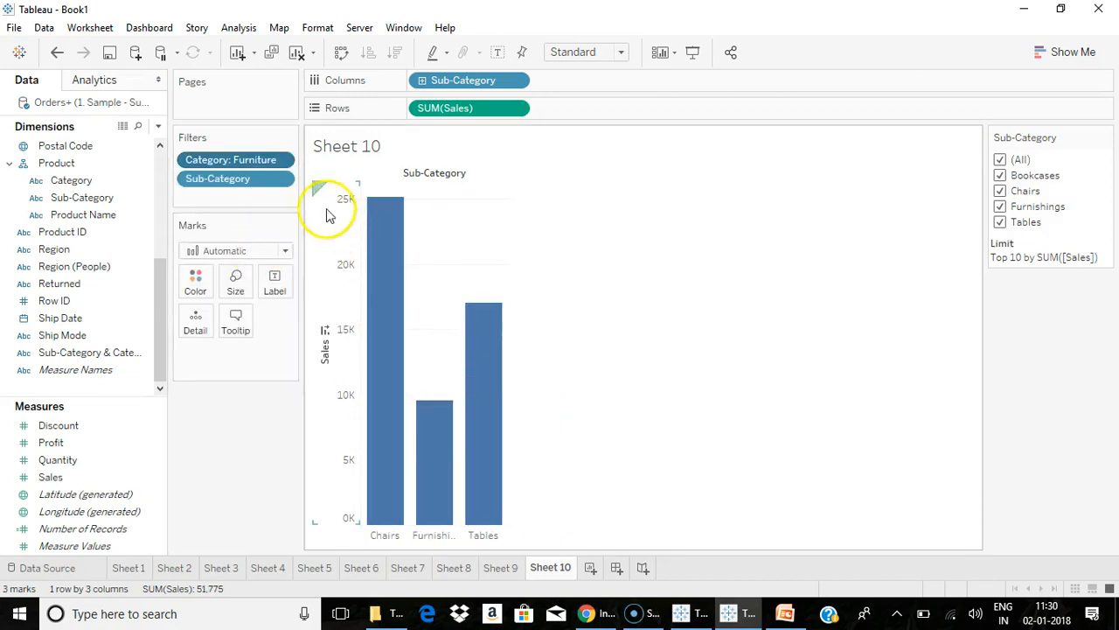
# Switch to PowerPoint to read the Types of Filters and context filters slides, and return to Tableau.
pyautogui.click(786, 613)
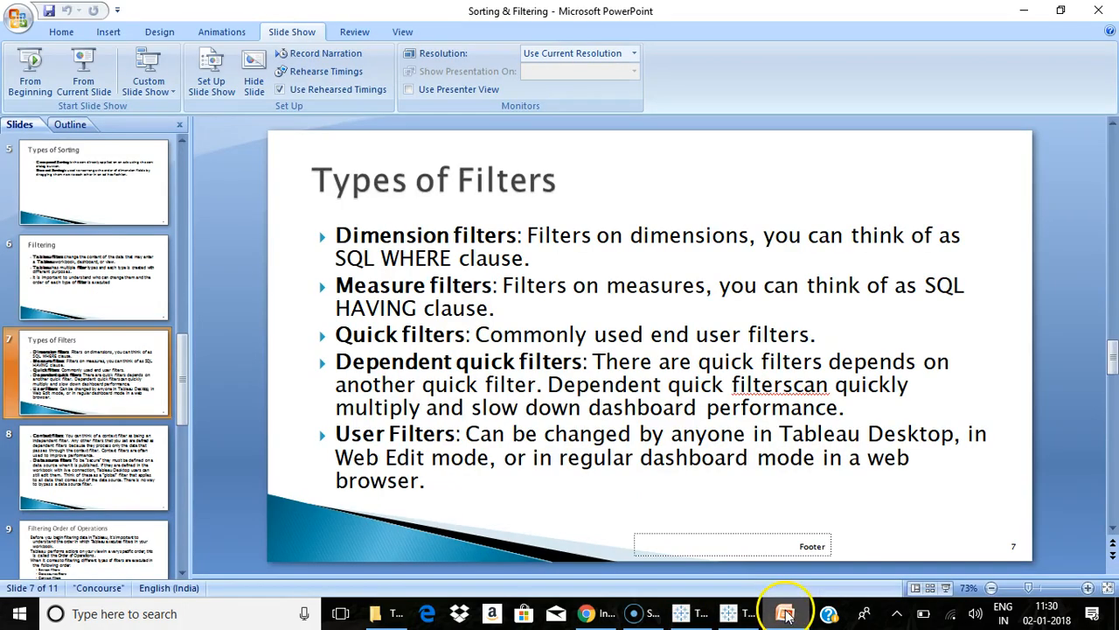
pyautogui.click(127, 461)
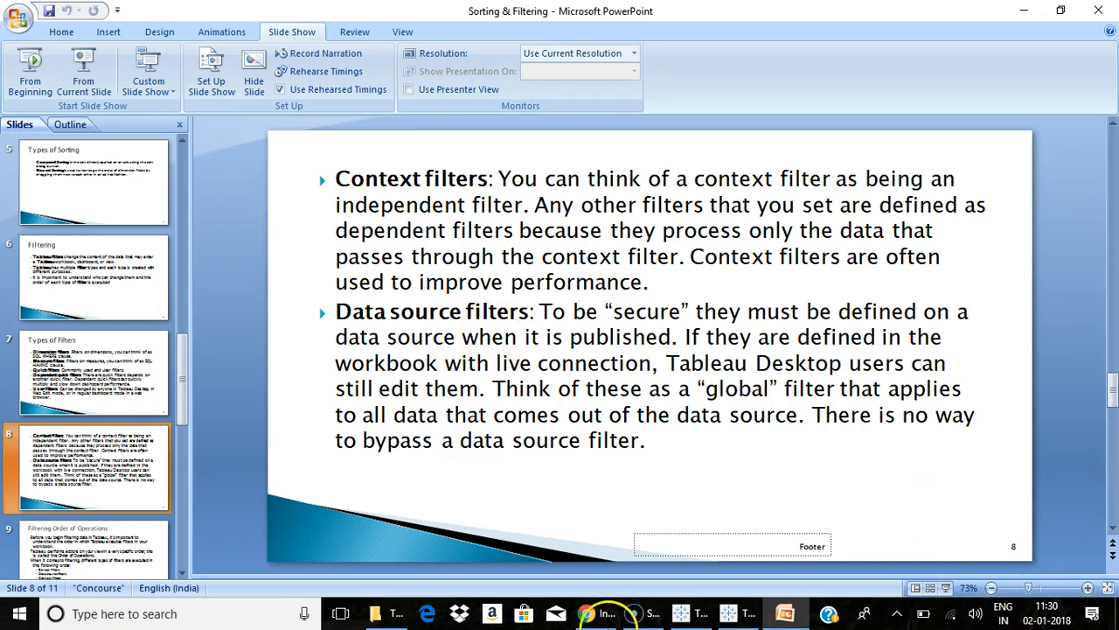
pyautogui.click(731, 616)
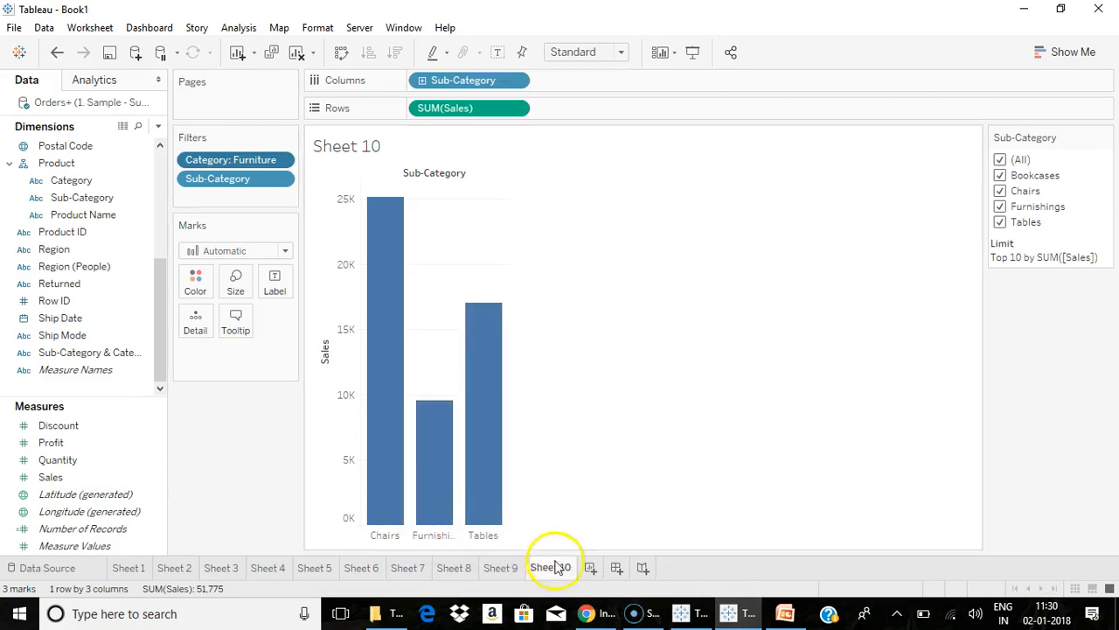
# Create a new worksheet with a bar chart of Profit by State, with State on Columns and Profit on Rows.
pyautogui.click(590, 569)
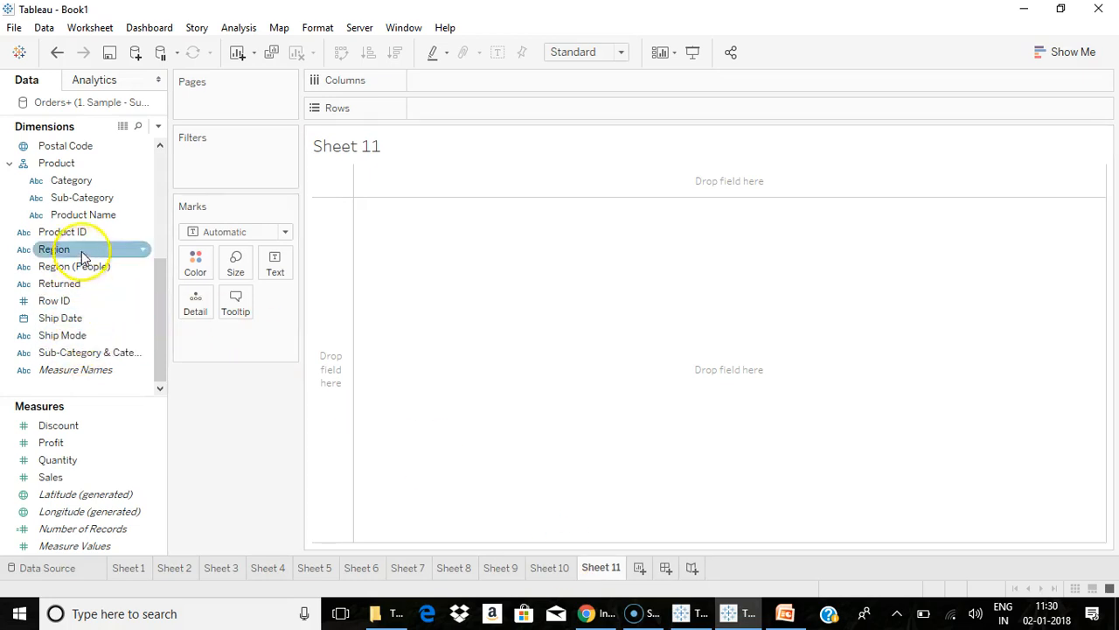
pyautogui.moveTo(164, 331); pyautogui.dragTo(157, 221)
pyautogui.moveTo(70, 254)
pyautogui.mouseDown()
pyautogui.moveTo(438, 107)
pyautogui.moveTo(452, 84)
pyautogui.mouseUp()
pyautogui.moveTo(50, 443)
pyautogui.mouseDown()
pyautogui.moveTo(402, 171)
pyautogui.moveTo(455, 109)
pyautogui.mouseUp()
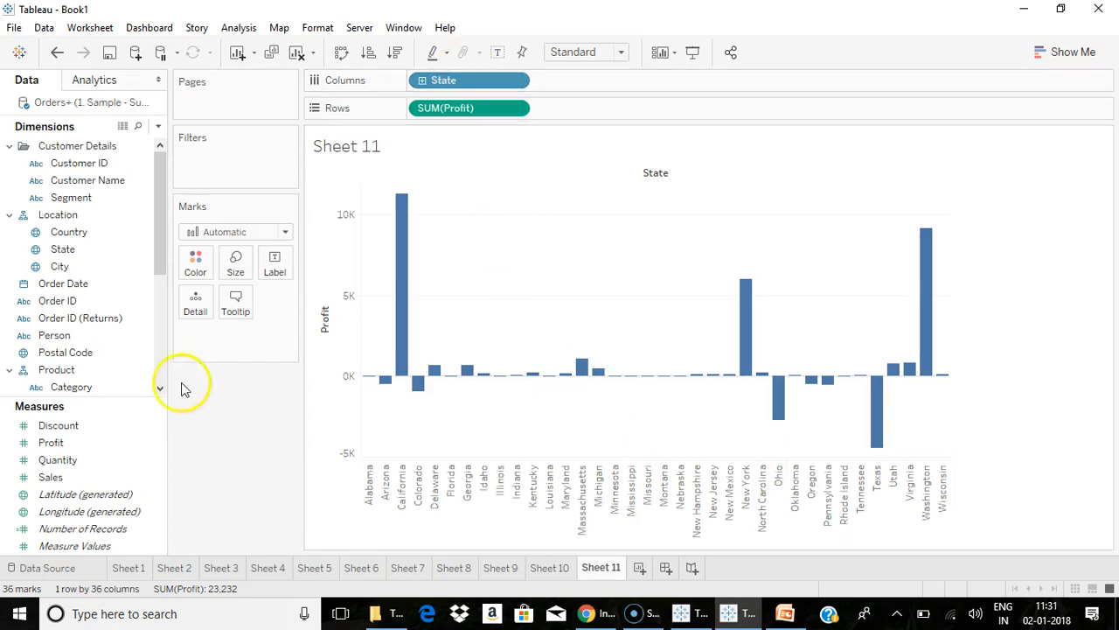
# Add a State filter that keeps all states, check Sheets 4, 5, 7 and 8, and return to Sheet 11.
pyautogui.moveTo(66, 249); pyautogui.dragTo(213, 162)
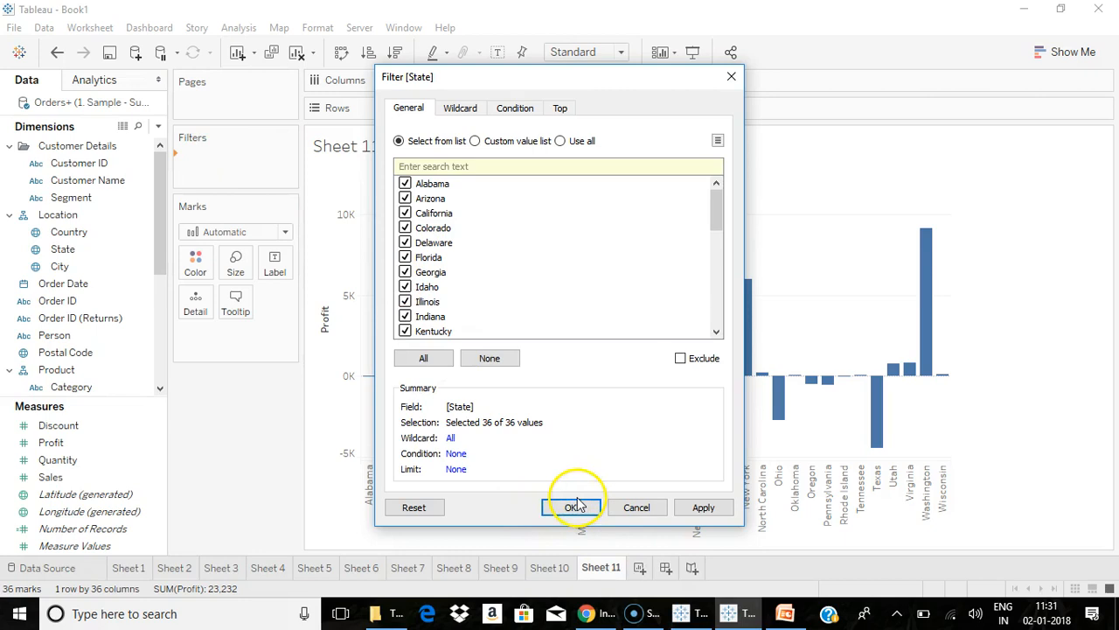
pyautogui.click(570, 509)
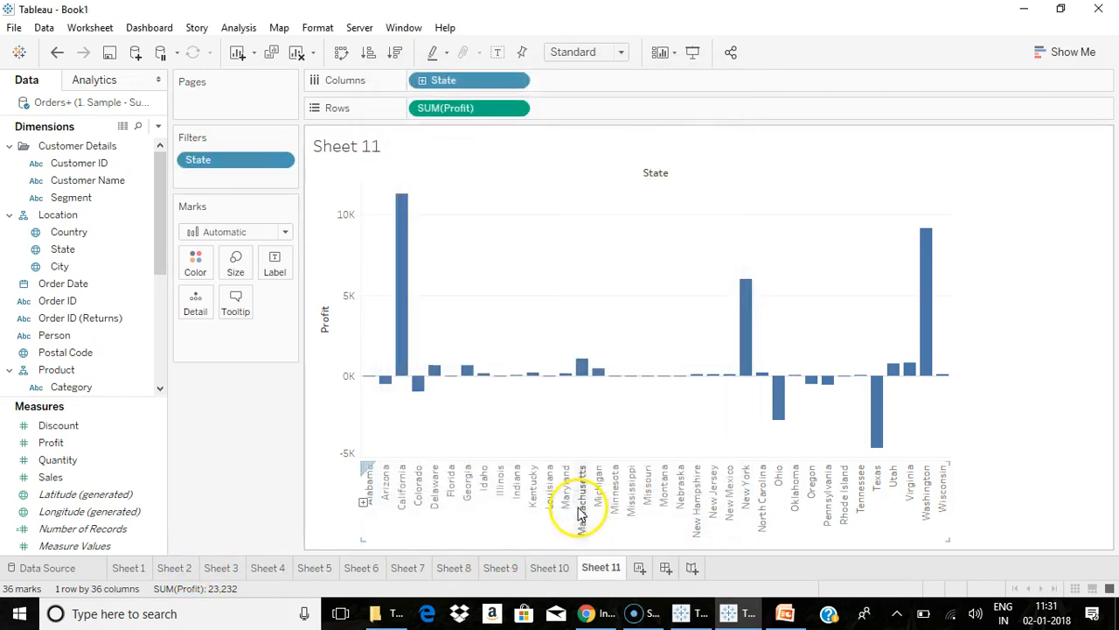
pyautogui.click(267, 568)
pyautogui.click(314, 568)
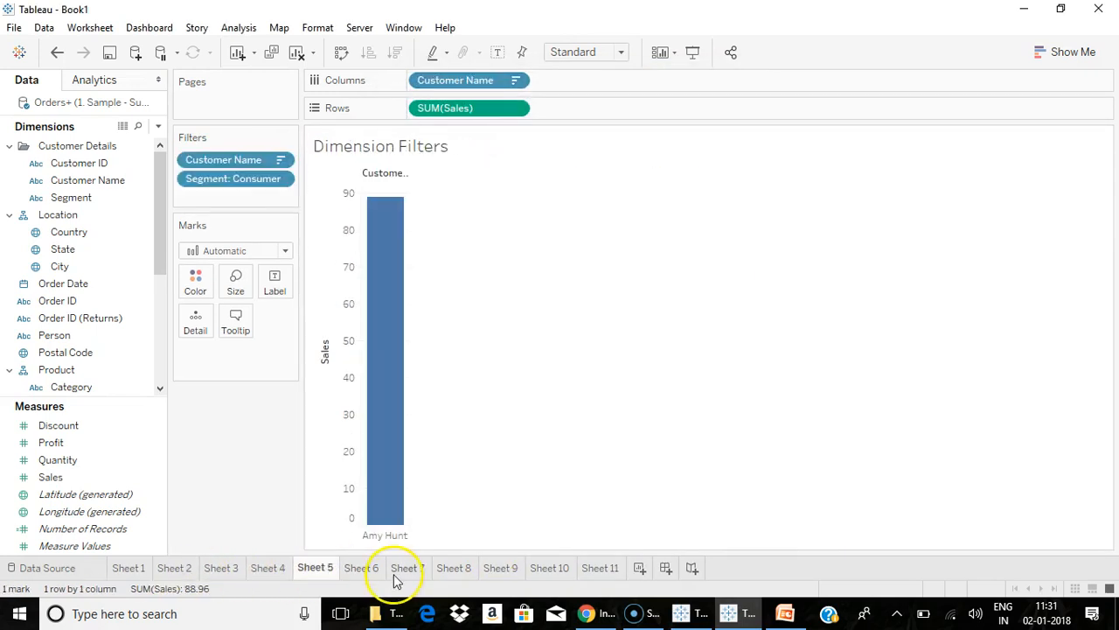
pyautogui.click(407, 568)
pyautogui.click(454, 568)
pyautogui.click(602, 568)
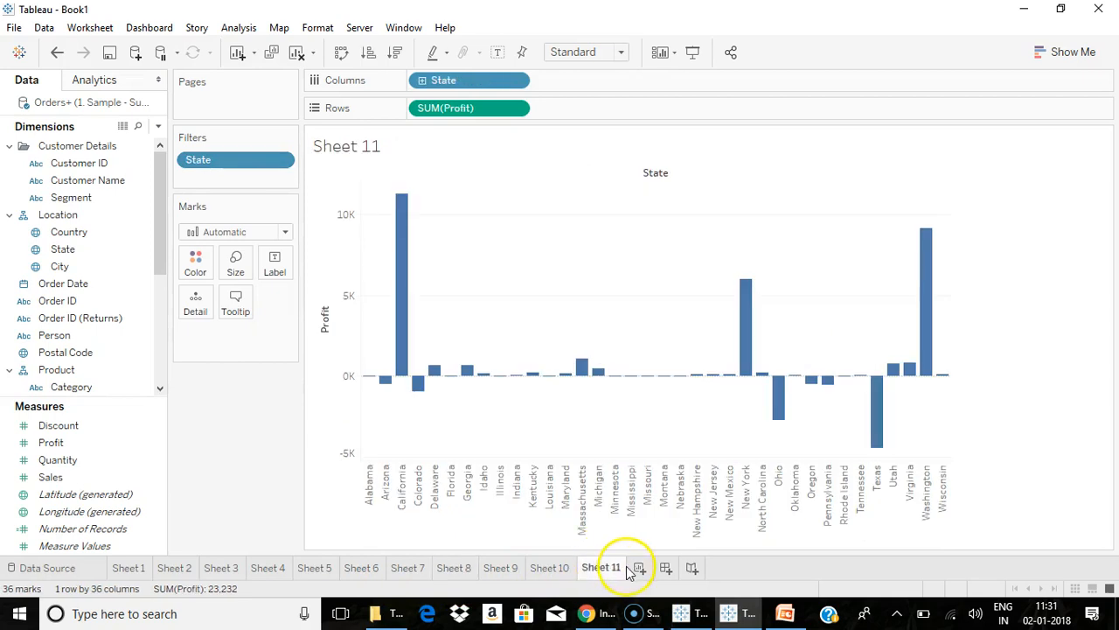
pyautogui.click(281, 163)
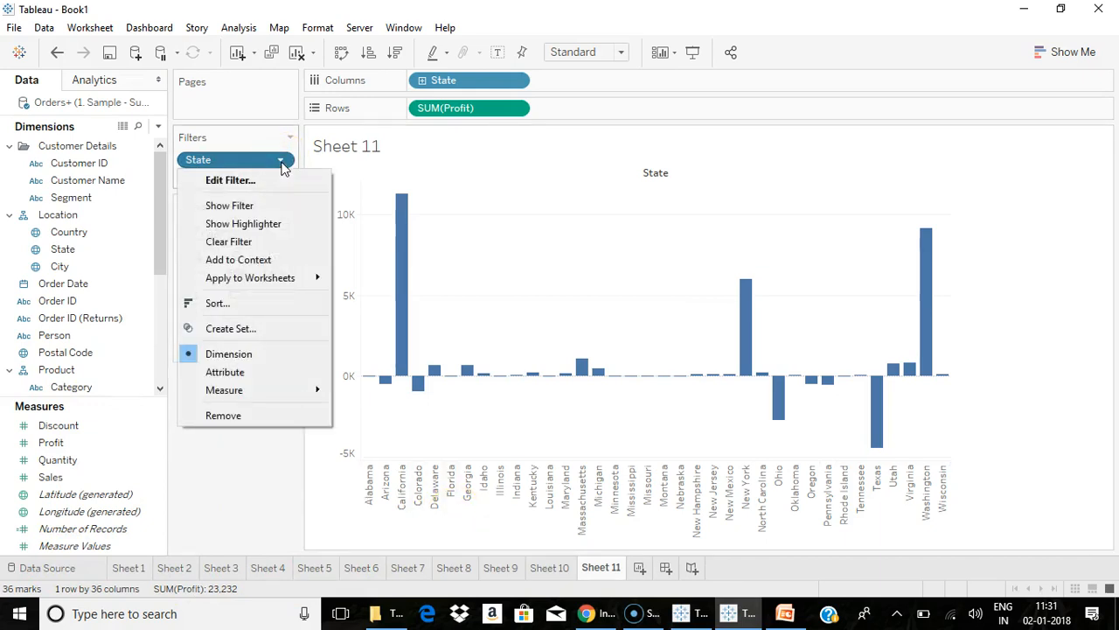
pyautogui.click(281, 163)
pyautogui.click(282, 164)
pyautogui.moveTo(301, 280)
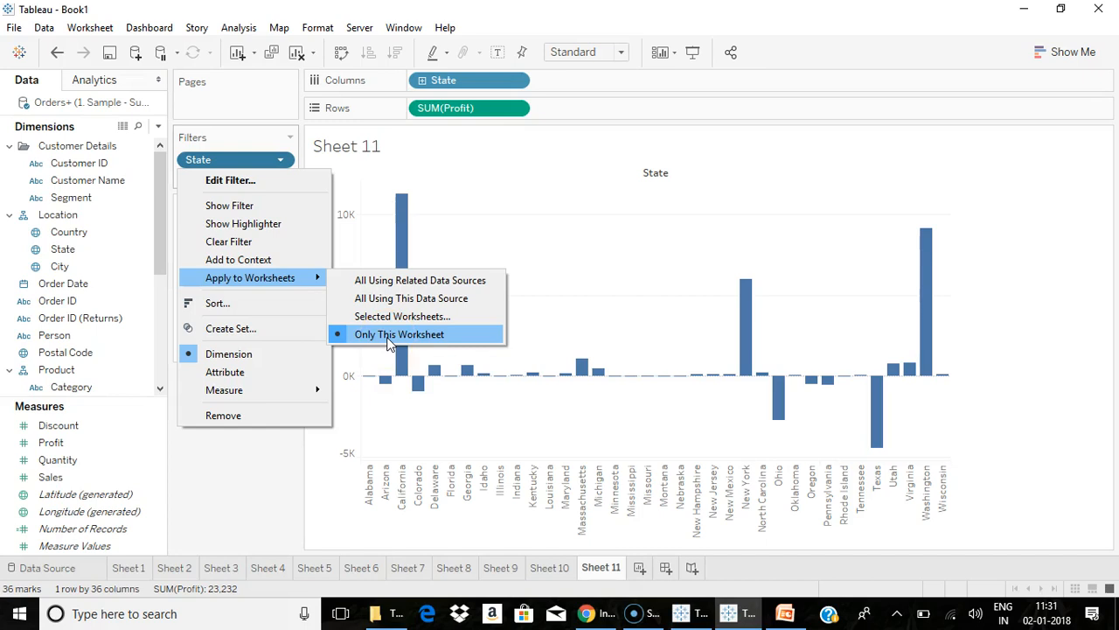
pyautogui.click(395, 315)
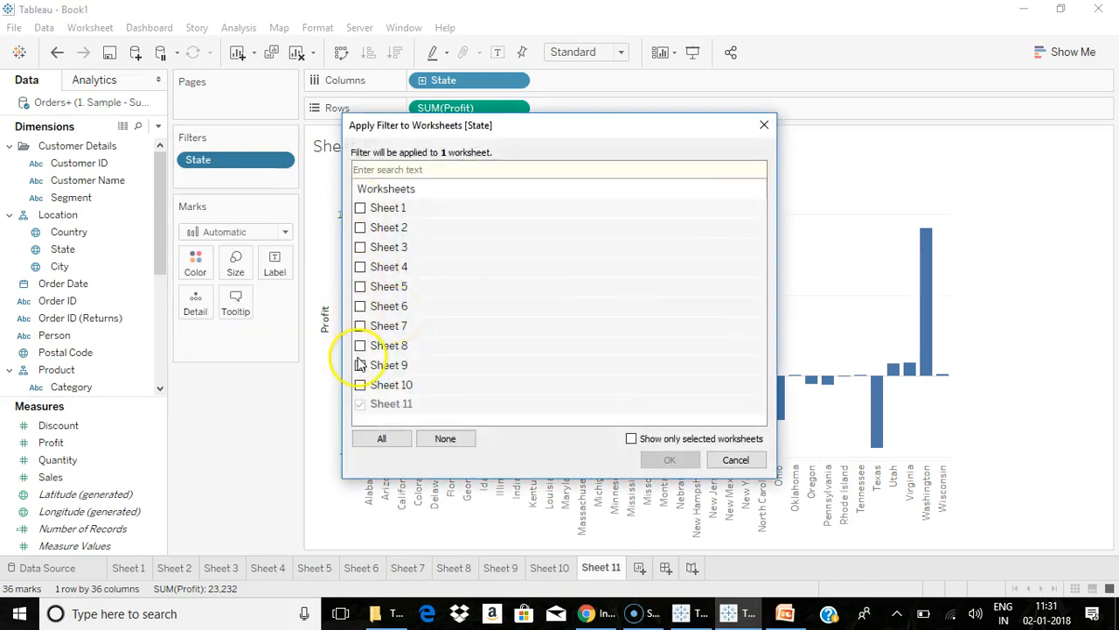
pyautogui.click(359, 325)
pyautogui.click(360, 306)
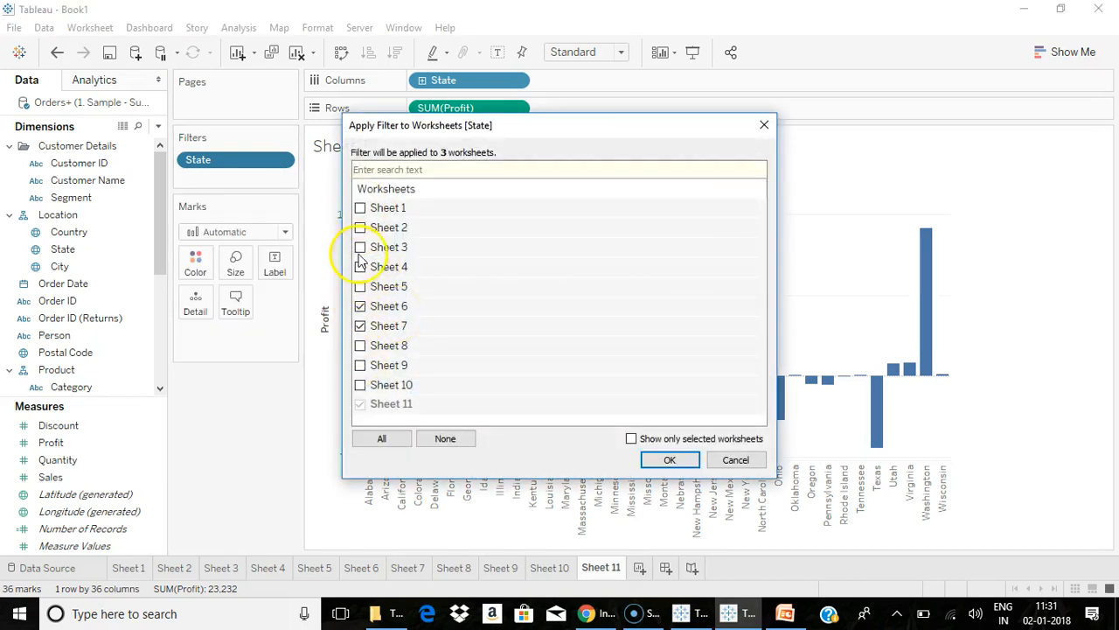
pyautogui.click(359, 325)
pyautogui.click(360, 306)
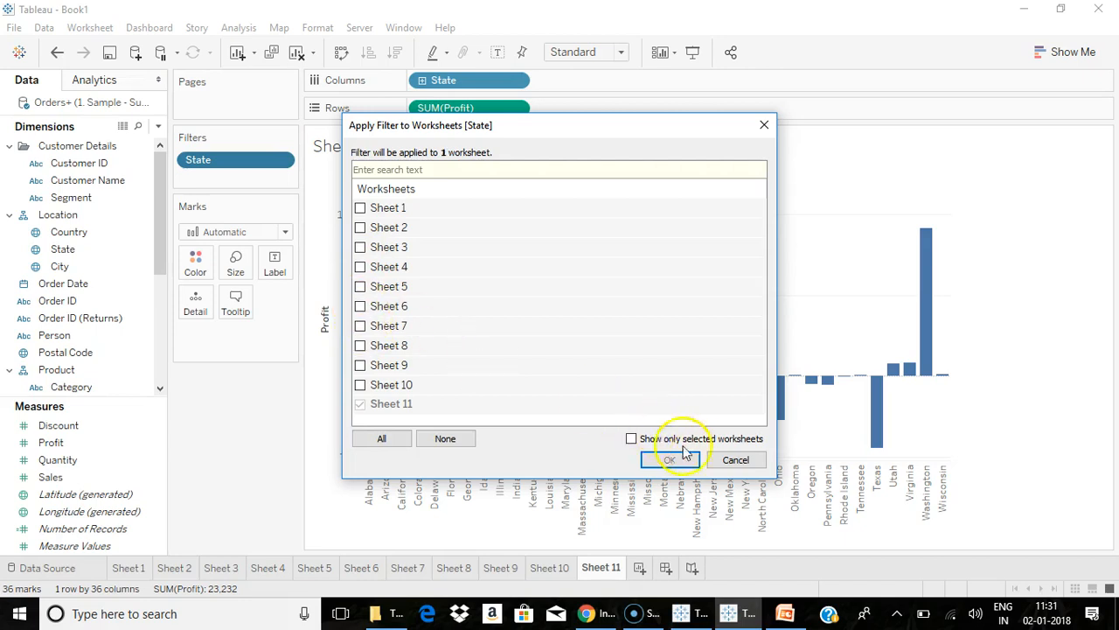
pyautogui.click(733, 459)
# Apply the State filter to all worksheets using this data source.
pyautogui.click(281, 161)
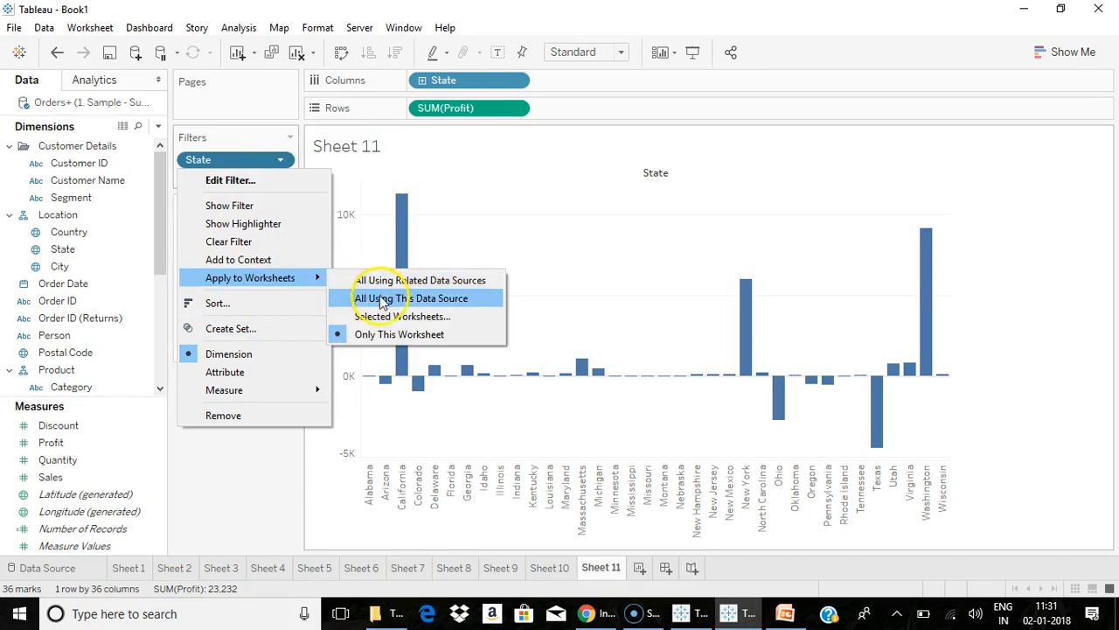
pyautogui.click(385, 306)
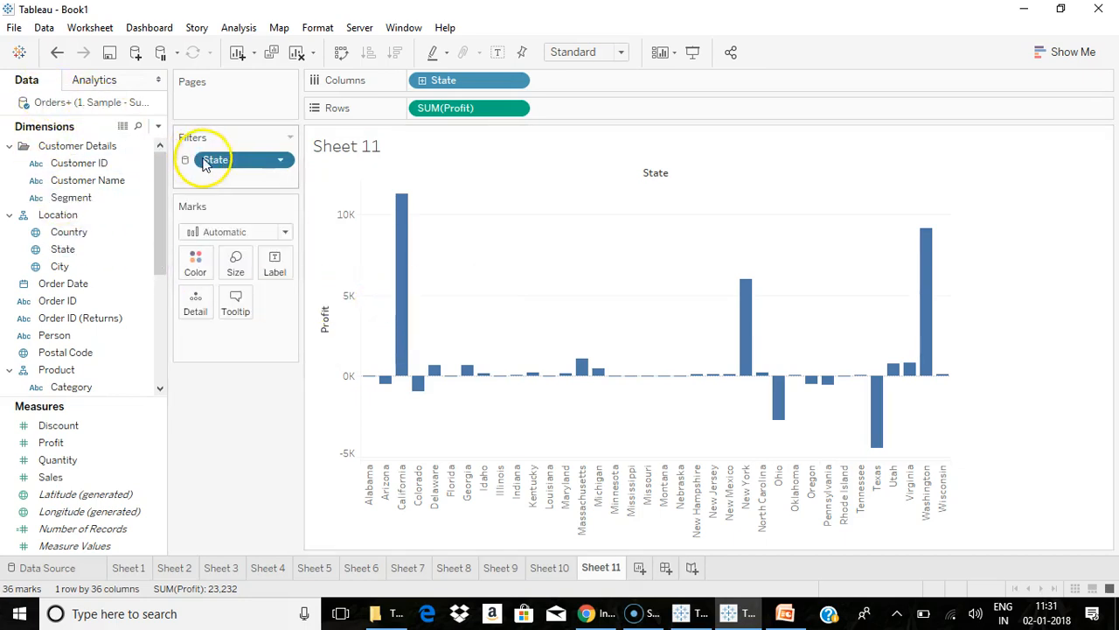
# Create a new worksheet with State on Columns to check its filters, and return to Sheet 11.
pyautogui.click(639, 567)
pyautogui.moveTo(70, 250); pyautogui.dragTo(452, 88)
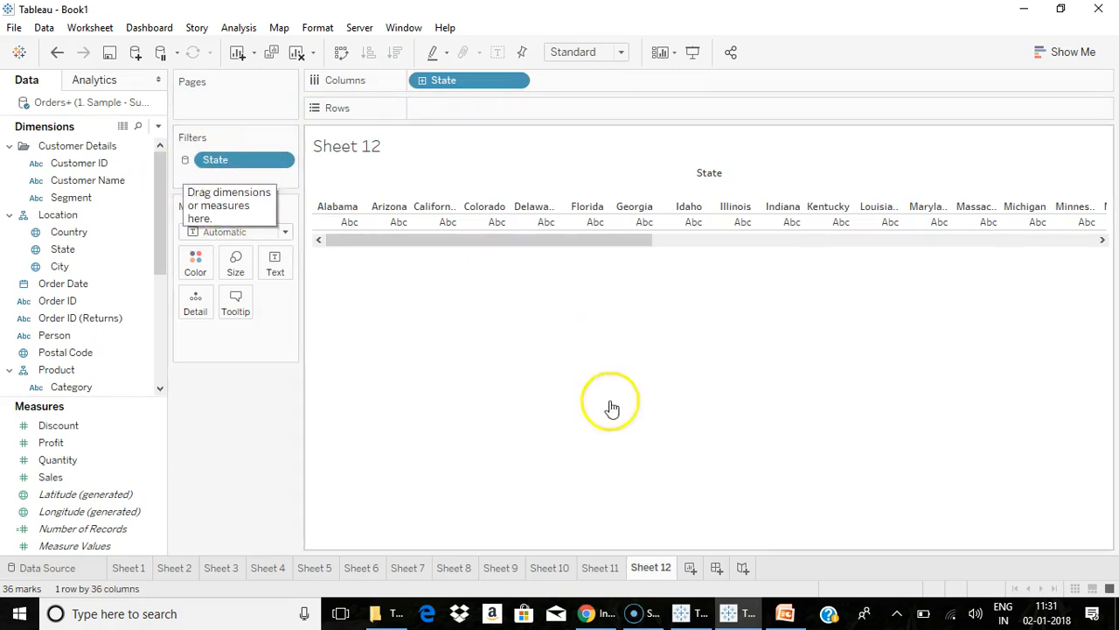
pyautogui.click(603, 568)
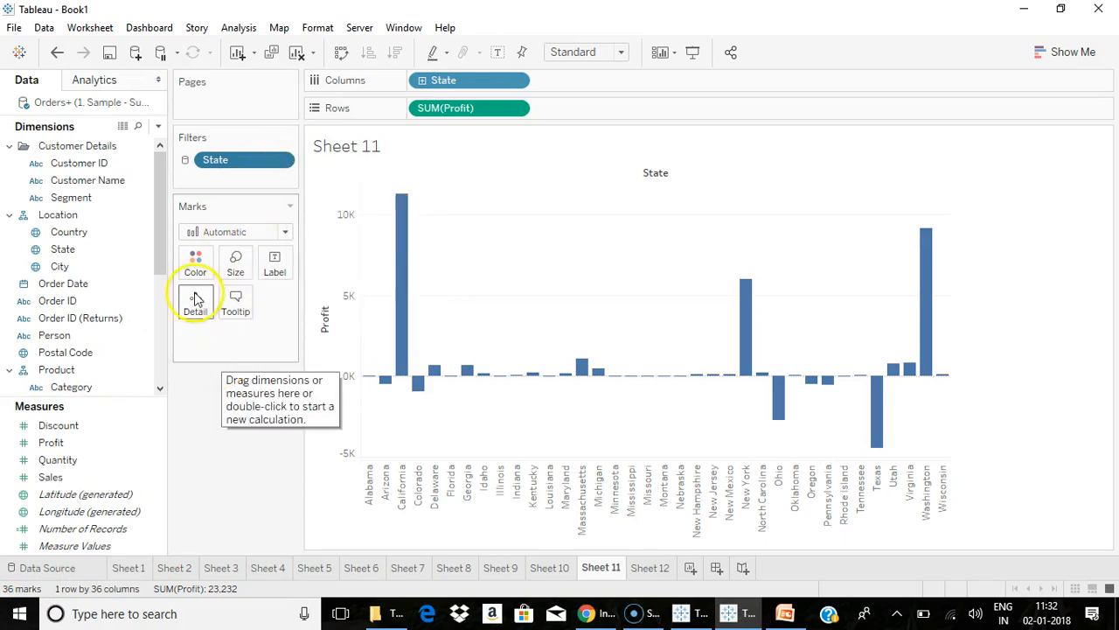
# Review the Orders+ data source filters and the fields available for a new one, closing both dialogs without changes.
pyautogui.rightClick(103, 107)
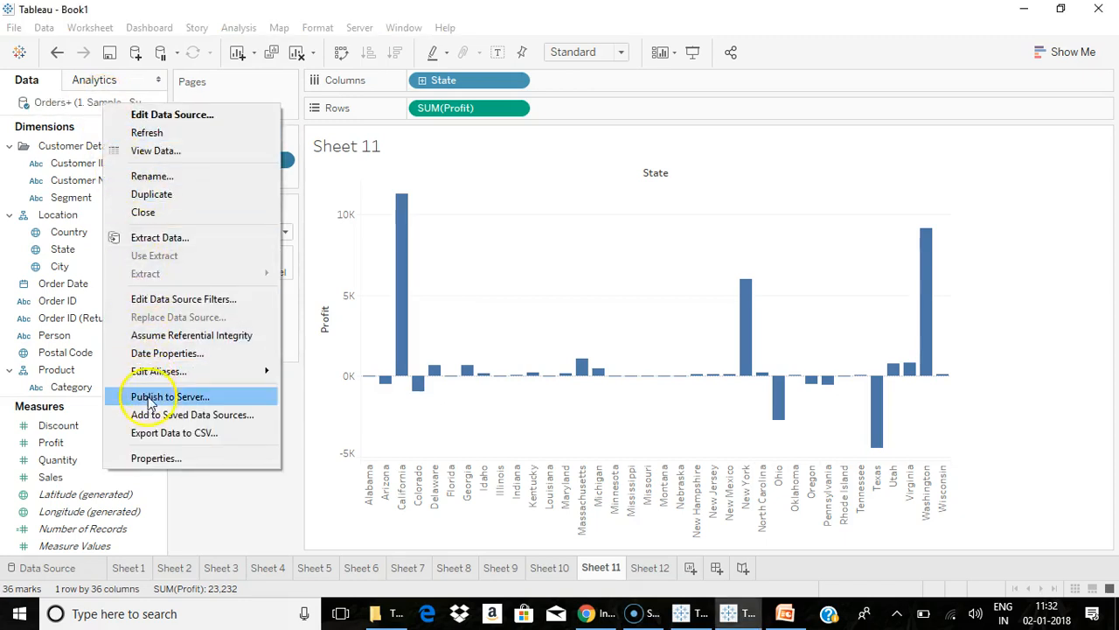
pyautogui.click(219, 299)
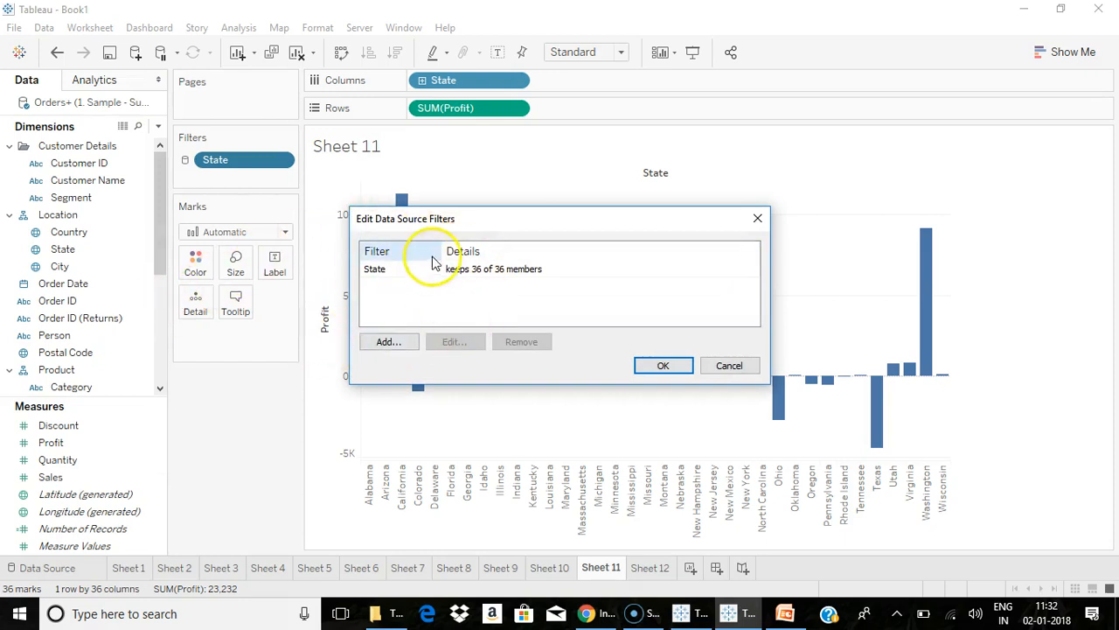
pyautogui.click(378, 345)
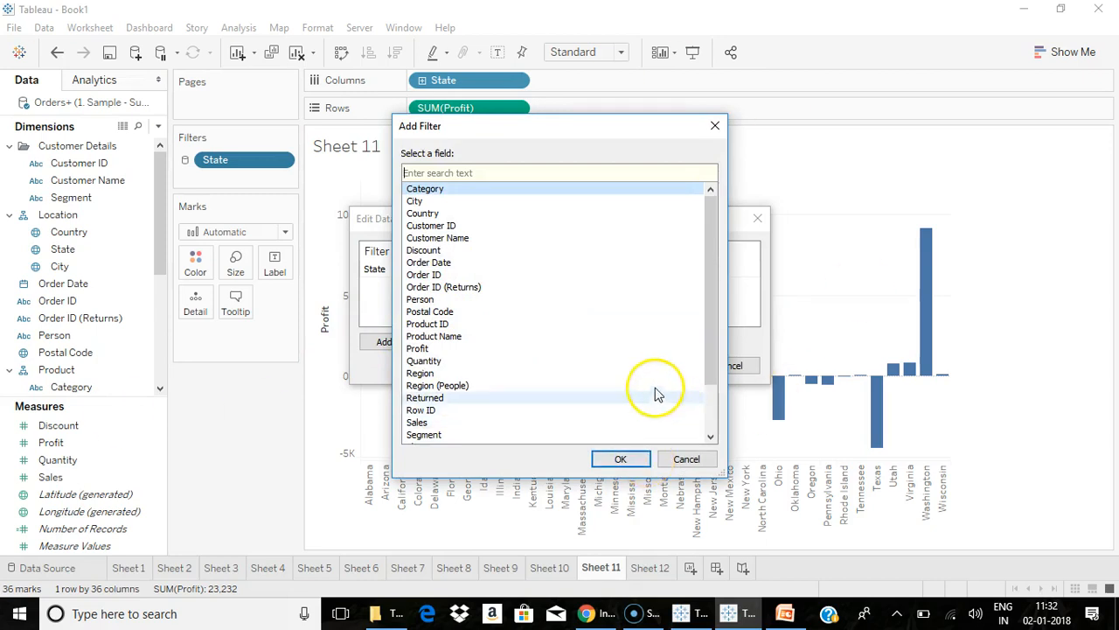
pyautogui.click(688, 458)
pyautogui.click(735, 365)
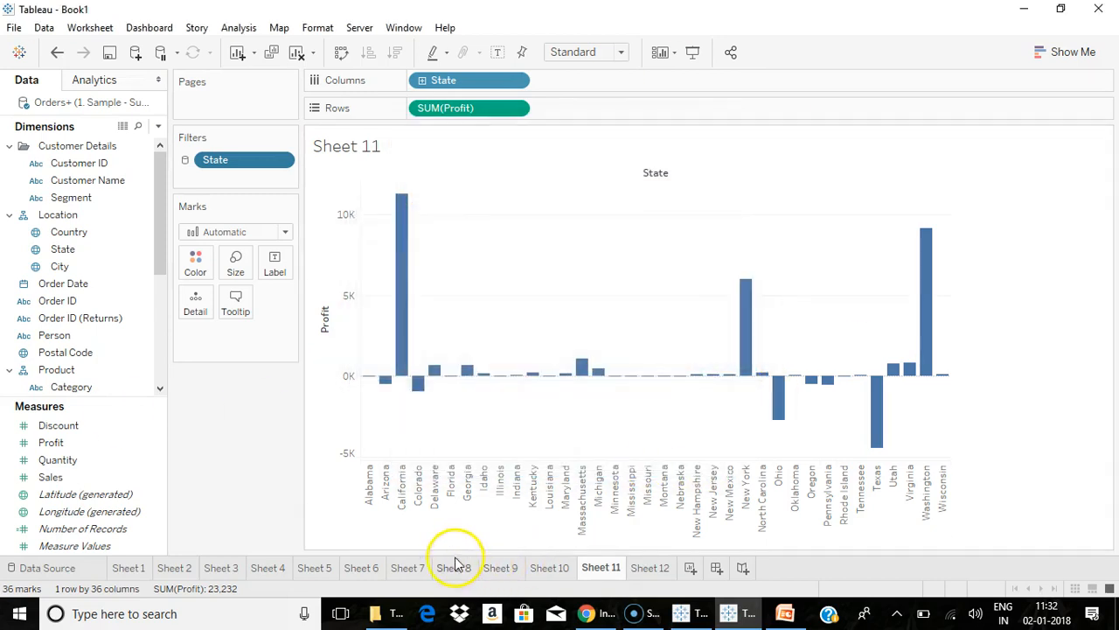
# Go through Sheets 5 to 10 to check each worksheet's filters for the shared State filter.
pyautogui.moveTo(417, 567)
pyautogui.click(316, 567)
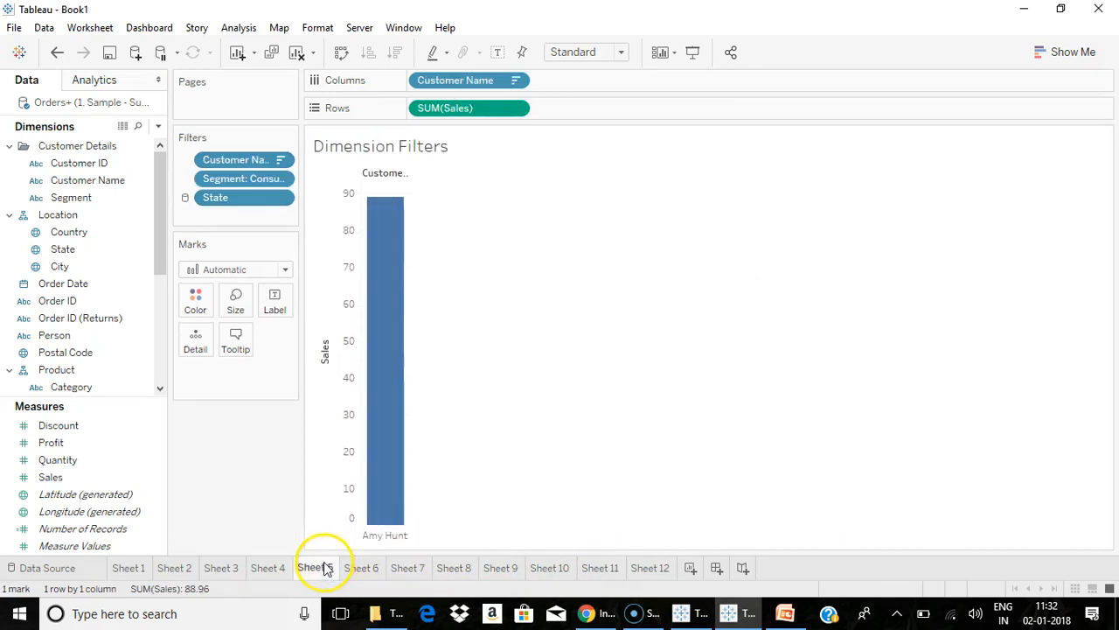
pyautogui.click(359, 568)
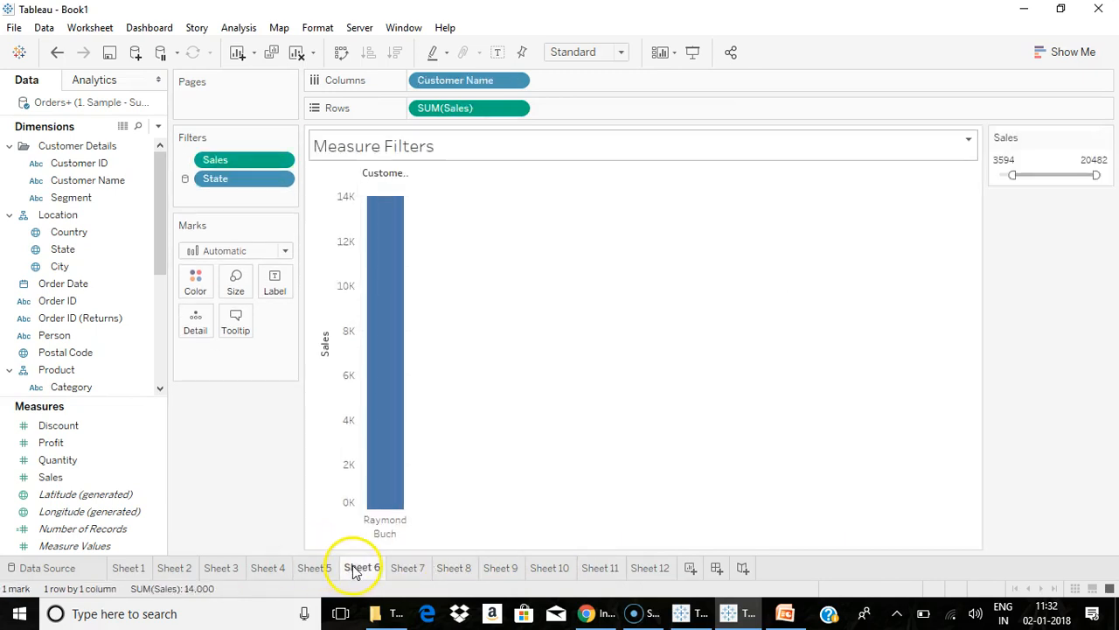
pyautogui.click(414, 572)
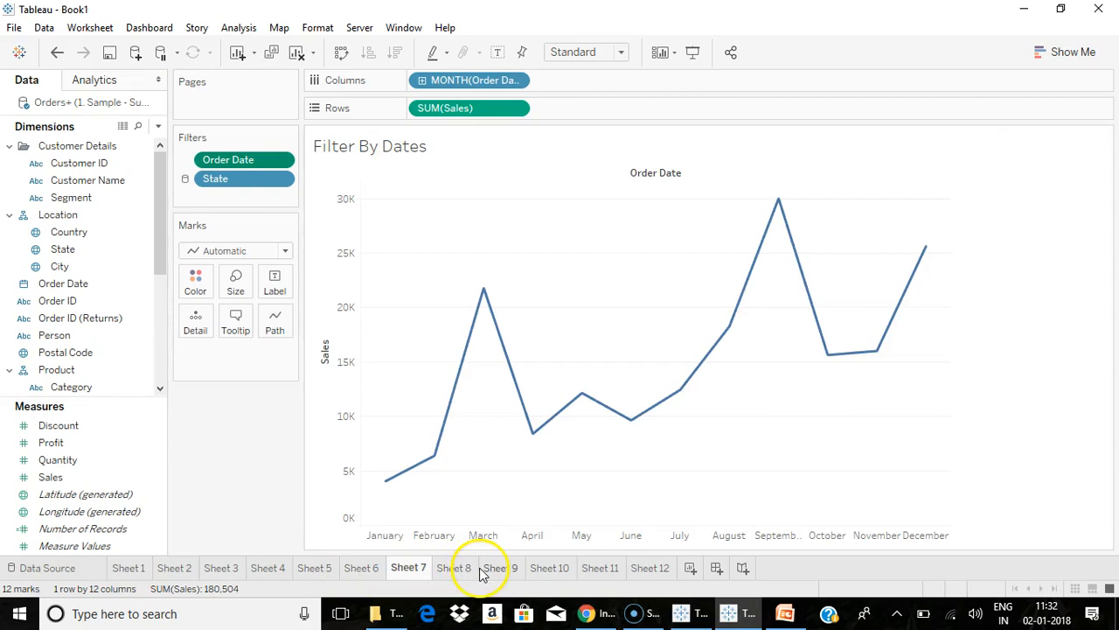
pyautogui.click(467, 572)
pyautogui.click(503, 573)
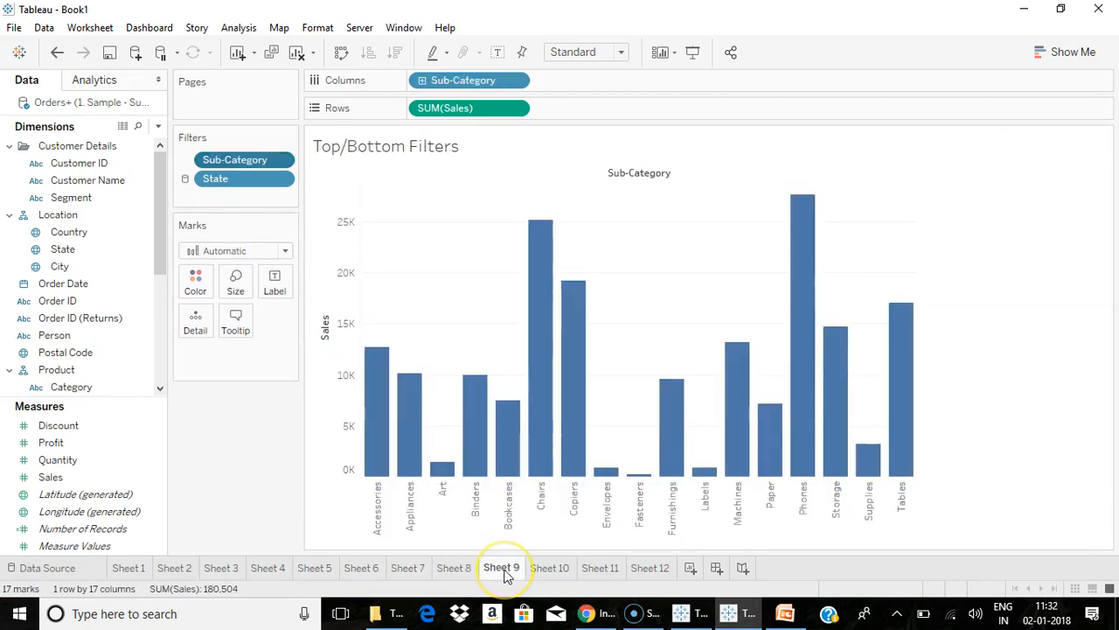
pyautogui.click(543, 572)
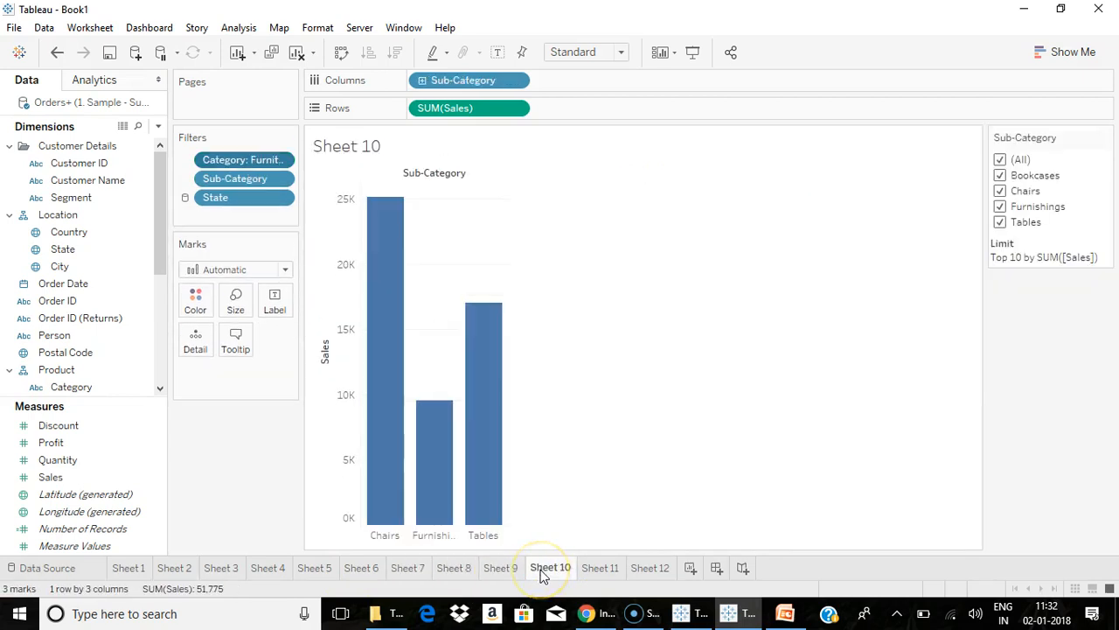